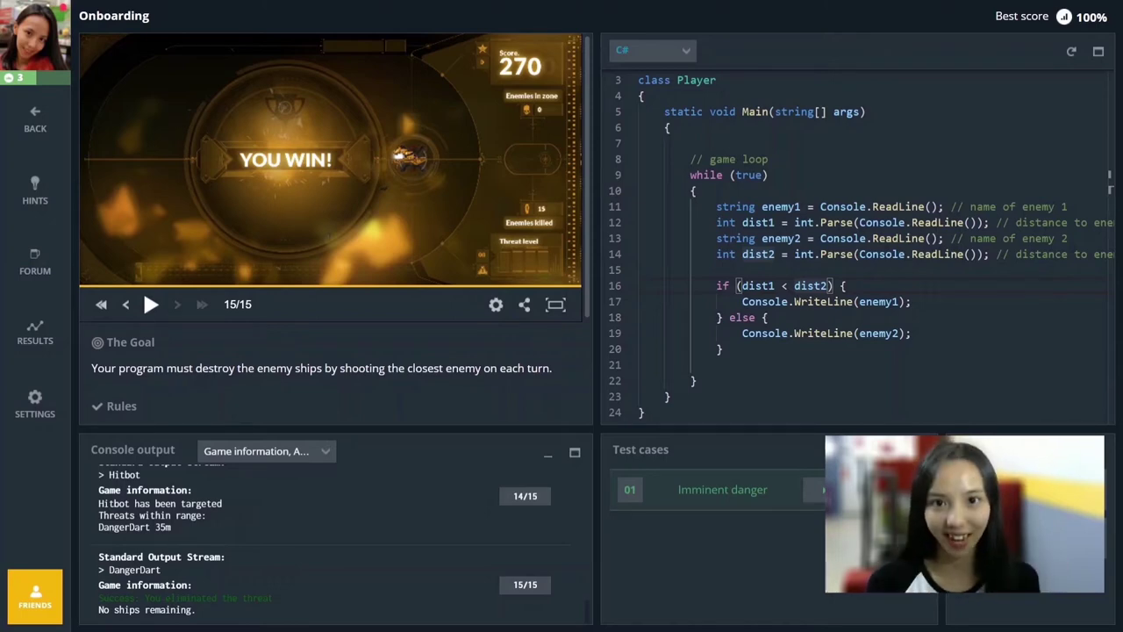
- Keep C# as the CodinGame language and replay the winning match from the start
{"action": "left_click", "coordinate": [682, 50]}
{"action": "scroll", "coordinate": [669, 134], "scroll_direction": "down", "scroll_amount": 2}
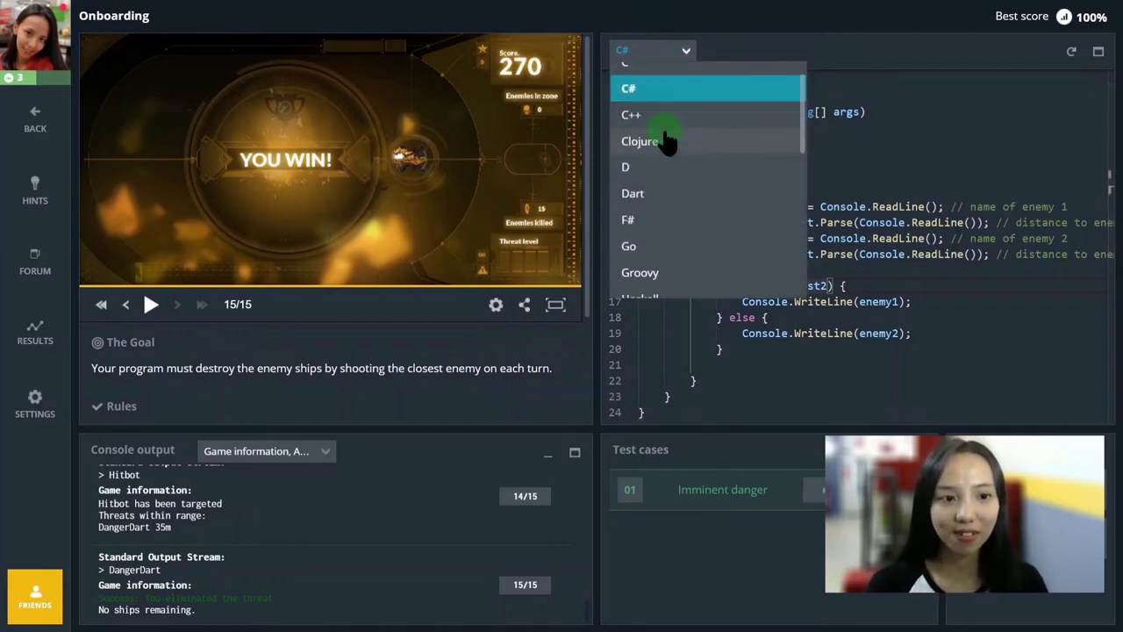
{"action": "scroll", "coordinate": [668, 138], "scroll_direction": "down", "scroll_amount": 4}
{"action": "scroll", "coordinate": [668, 141], "scroll_direction": "up", "scroll_amount": 3}
{"action": "scroll", "coordinate": [667, 132], "scroll_direction": "down", "scroll_amount": 2}
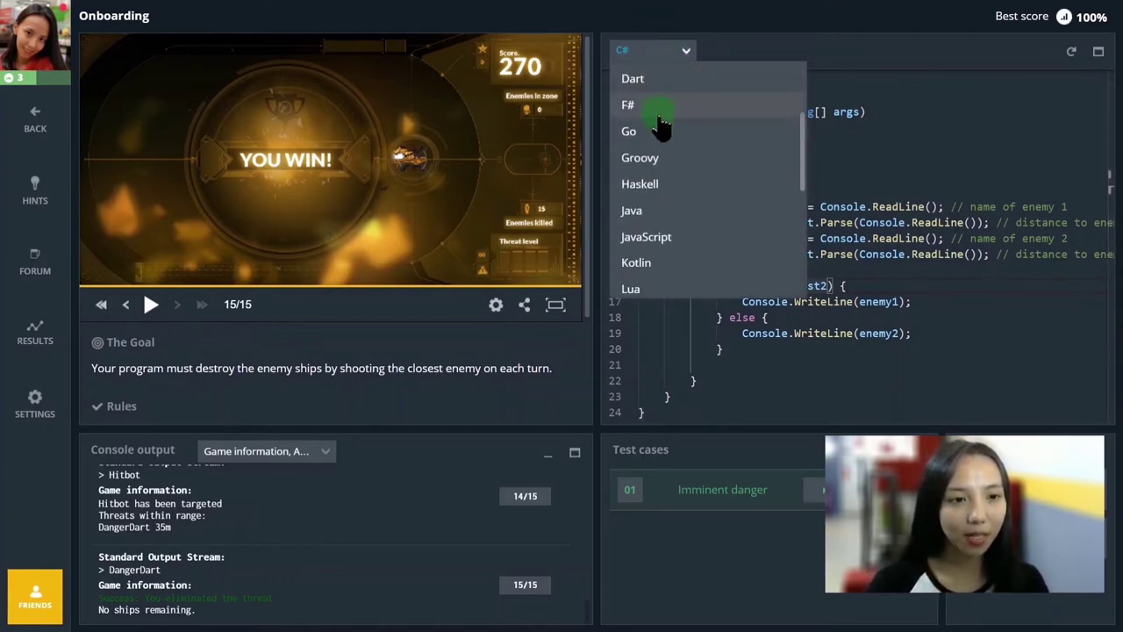
{"action": "scroll", "coordinate": [672, 213], "scroll_direction": "down", "scroll_amount": 5}
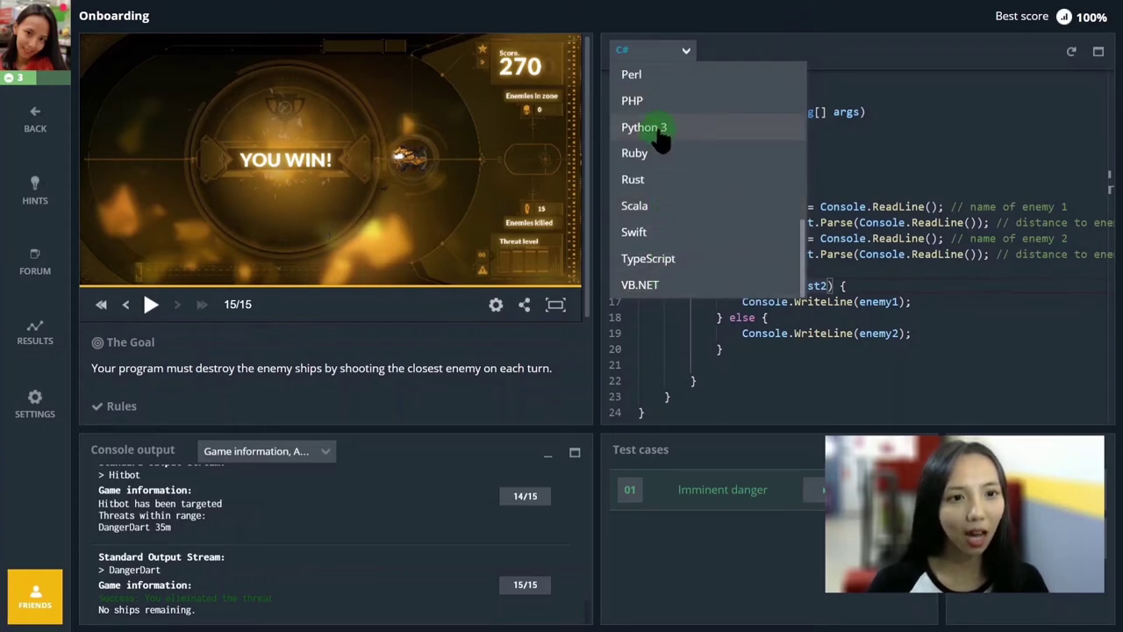
{"action": "scroll", "coordinate": [665, 140], "scroll_direction": "up", "scroll_amount": 5}
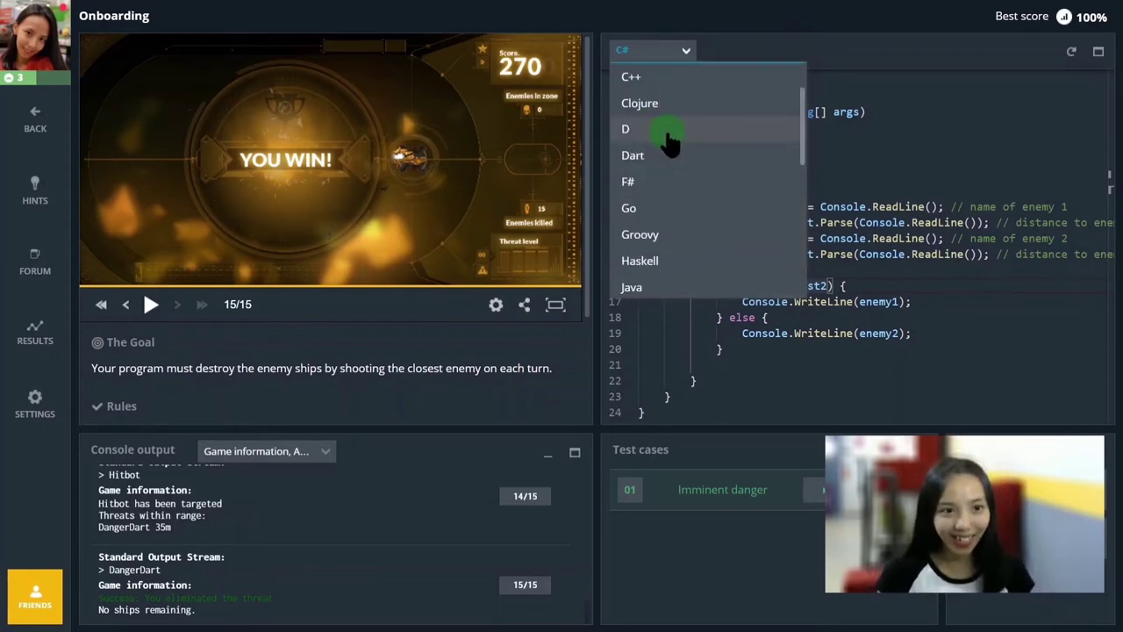
{"action": "scroll", "coordinate": [669, 140], "scroll_direction": "up", "scroll_amount": 1}
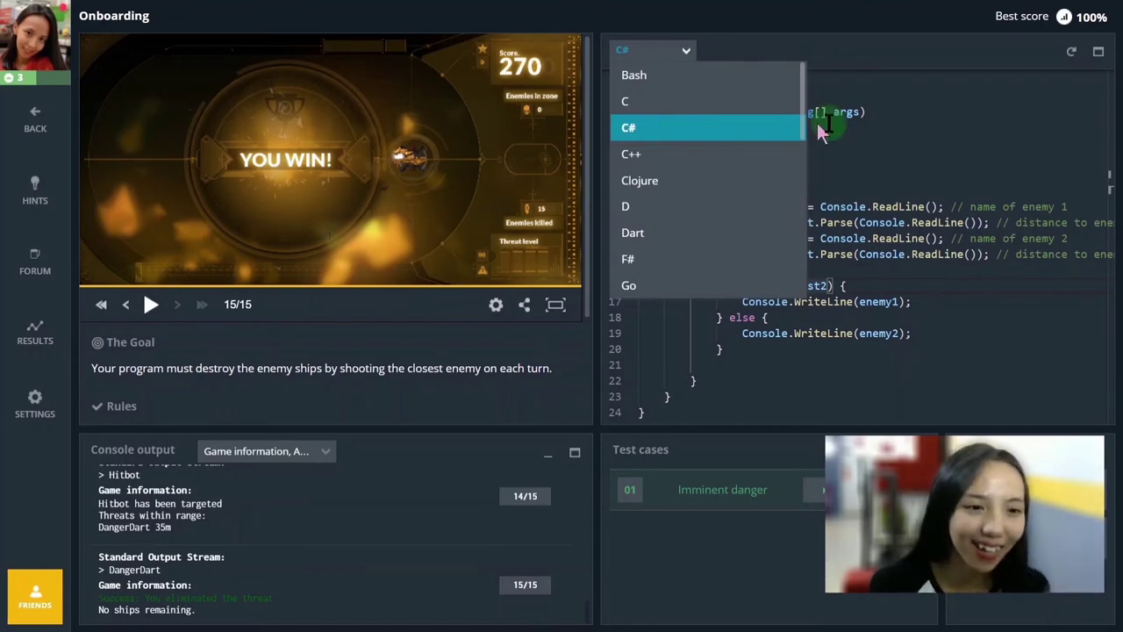
{"action": "left_click", "coordinate": [885, 136]}
{"action": "key", "text": "ctrl+Return"}
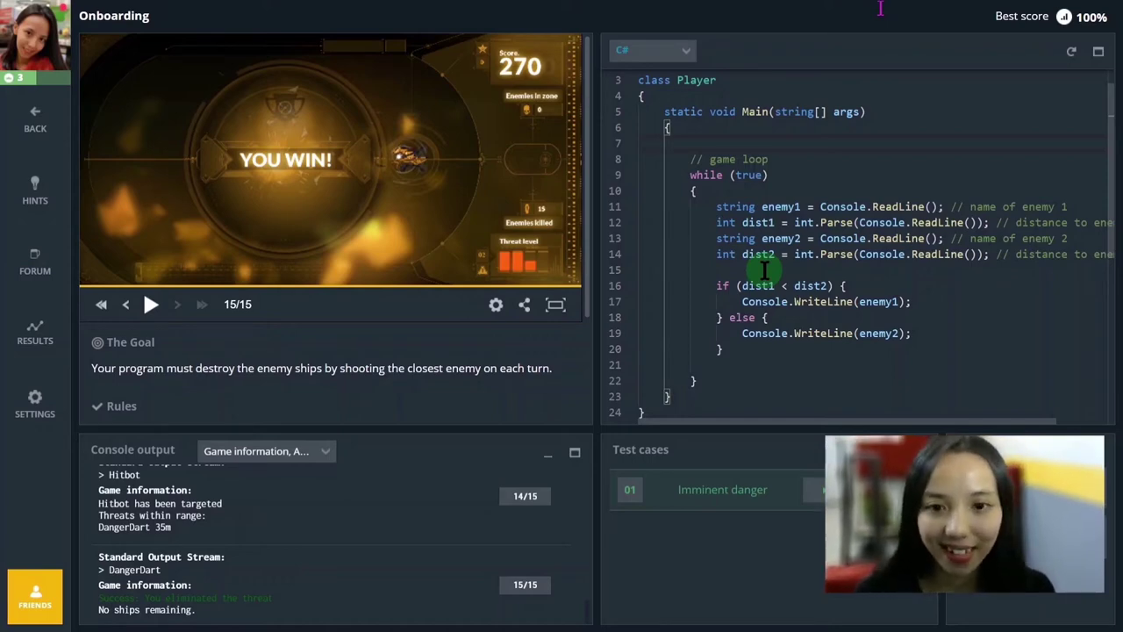
- Switch windows to the CodinGame_Onboarding.ods workbook in LibreOffice Calc
{"action": "key", "text": "alt+Tab"}
{"action": "key", "text": "alt+Tab"}
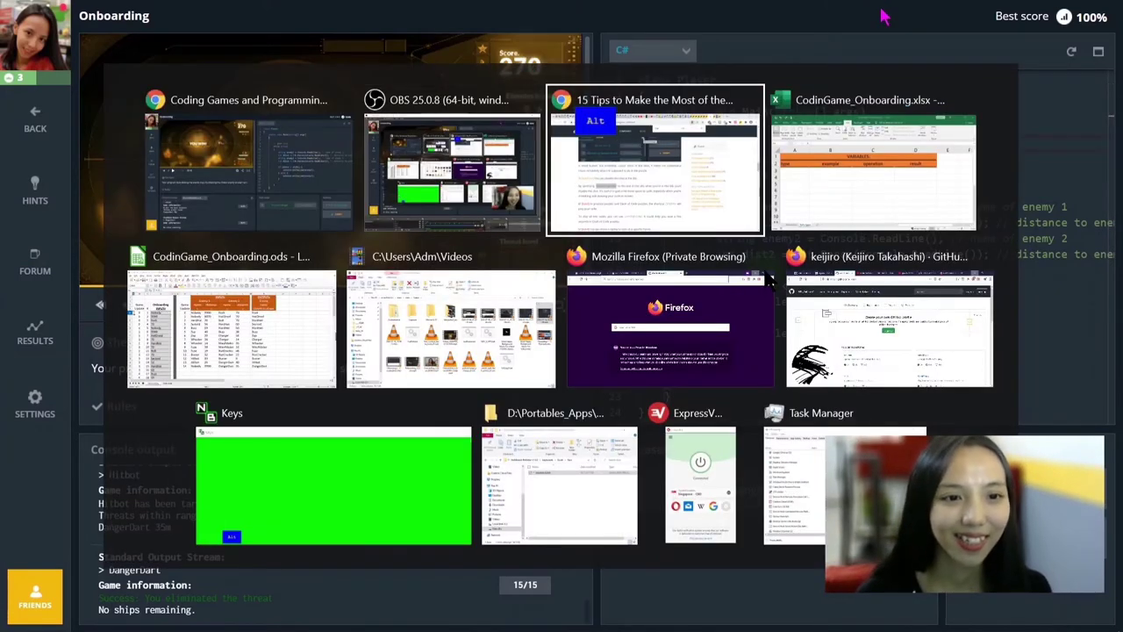
{"action": "key", "text": "alt+Tab"}
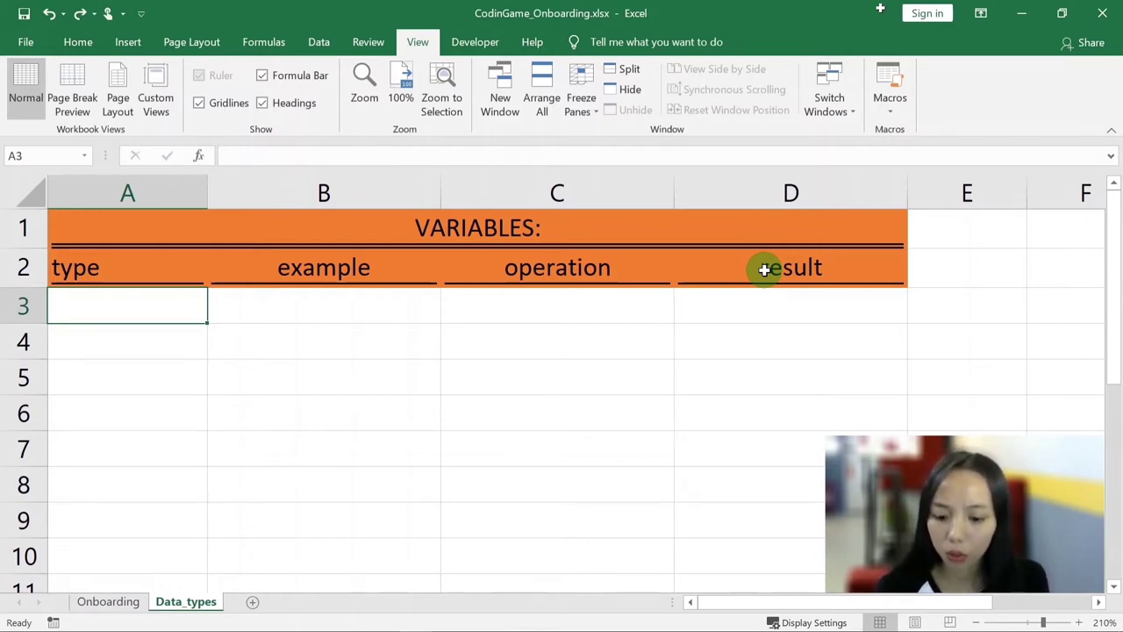
{"action": "key", "text": "alt+Tab"}
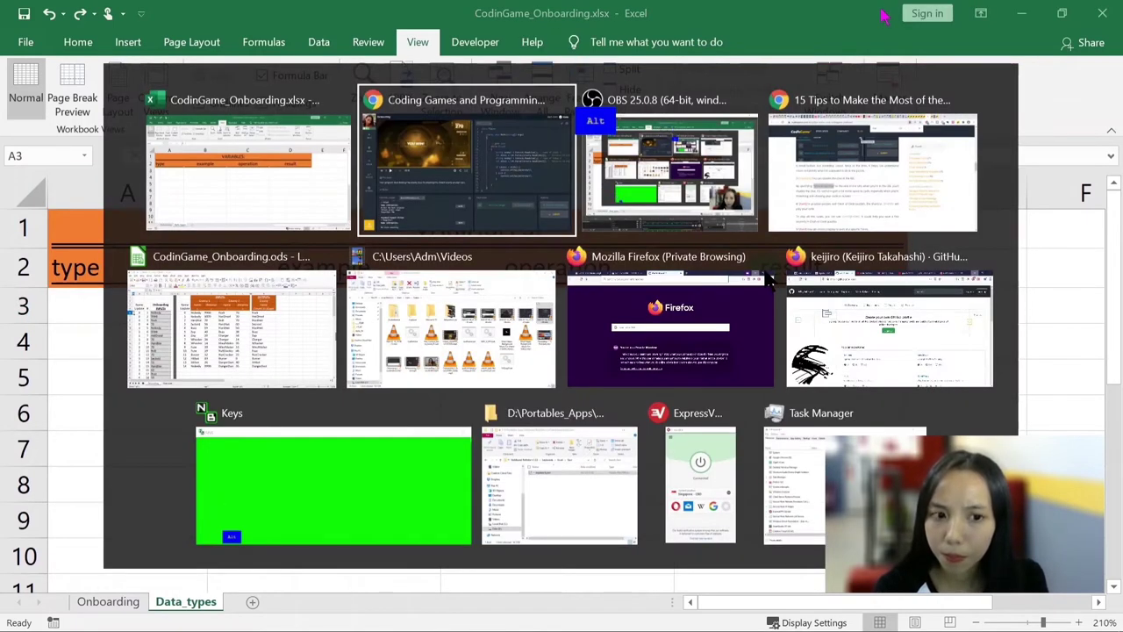
{"action": "key", "text": "alt+Tab"}
{"action": "key", "text": "alt+Tab"}
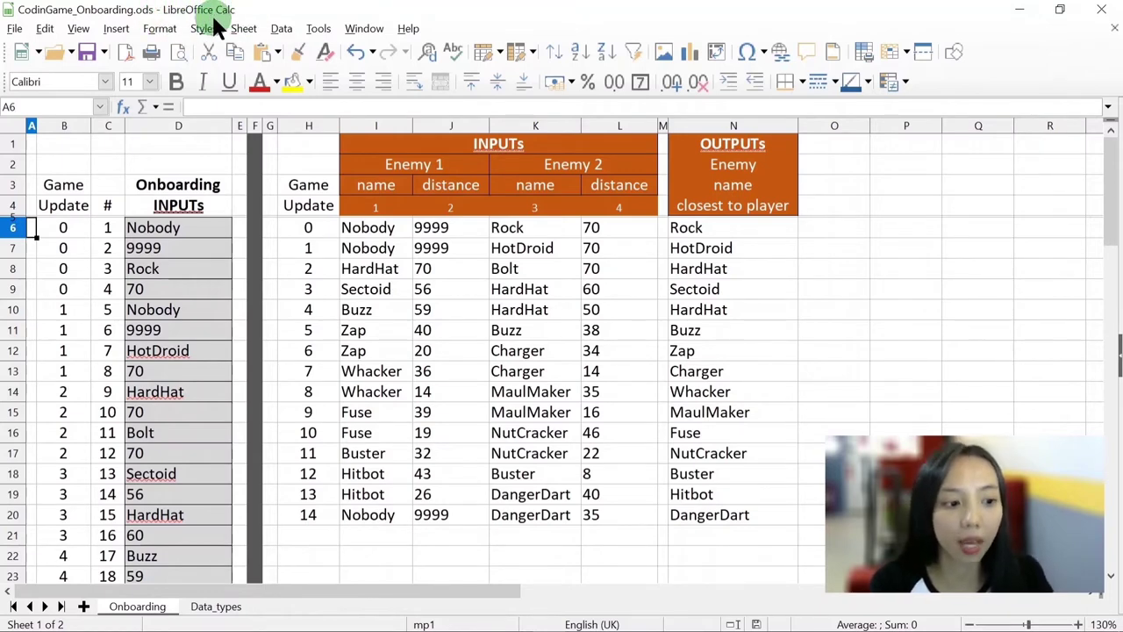
- Open the Data_types sheet with its empty VARIABLES table
{"action": "left_click", "coordinate": [211, 608]}
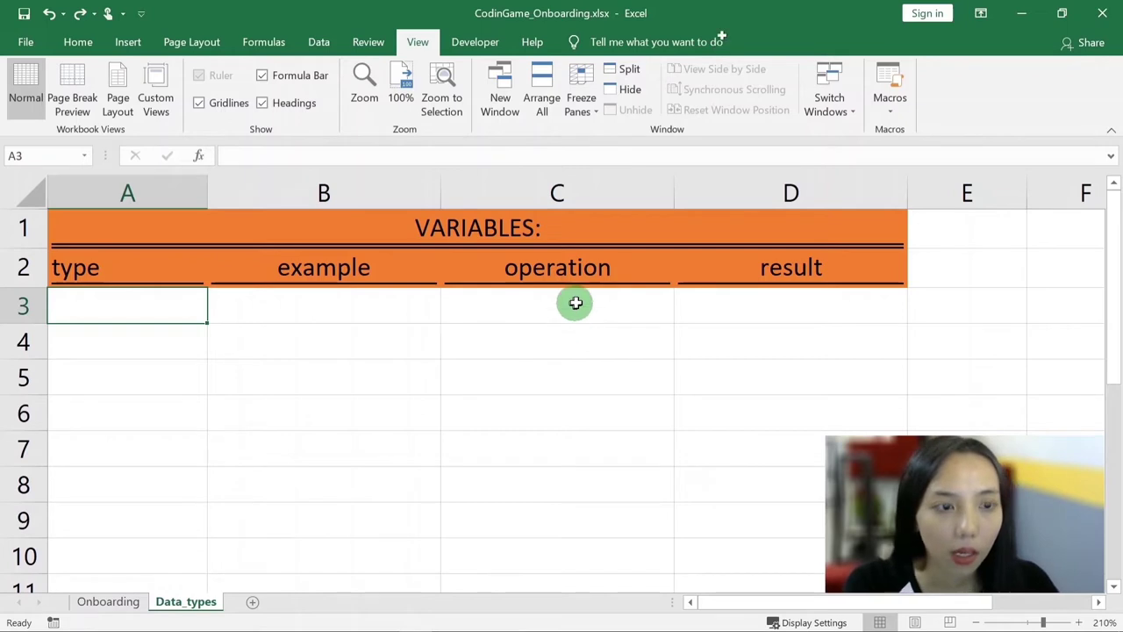
{"action": "right_click", "coordinate": [572, 312]}
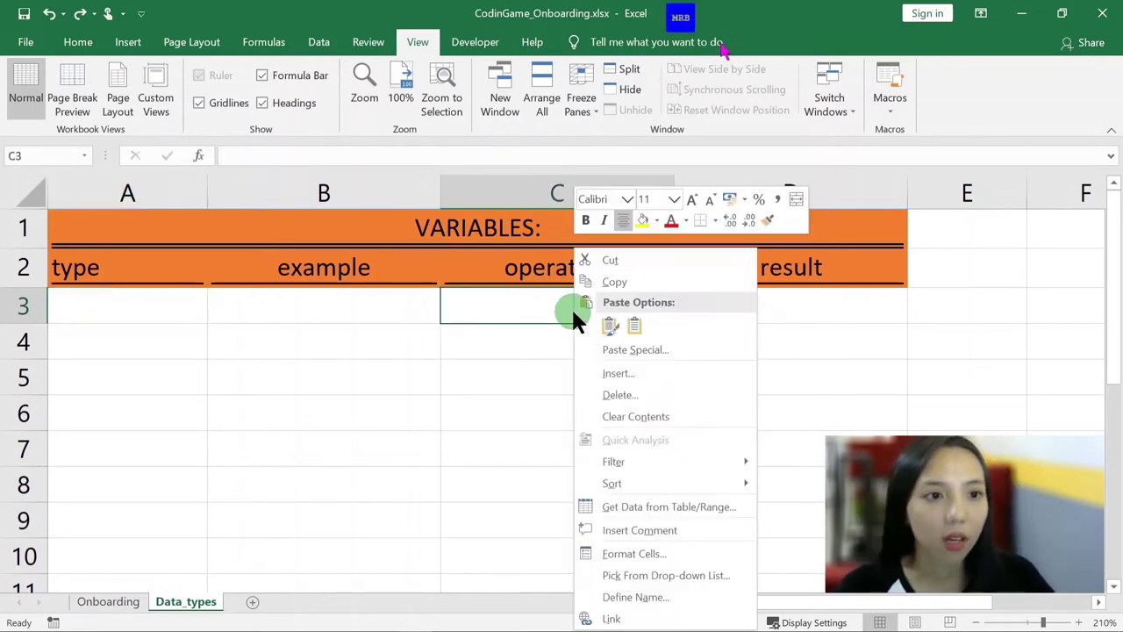
{"action": "left_click", "coordinate": [547, 310]}
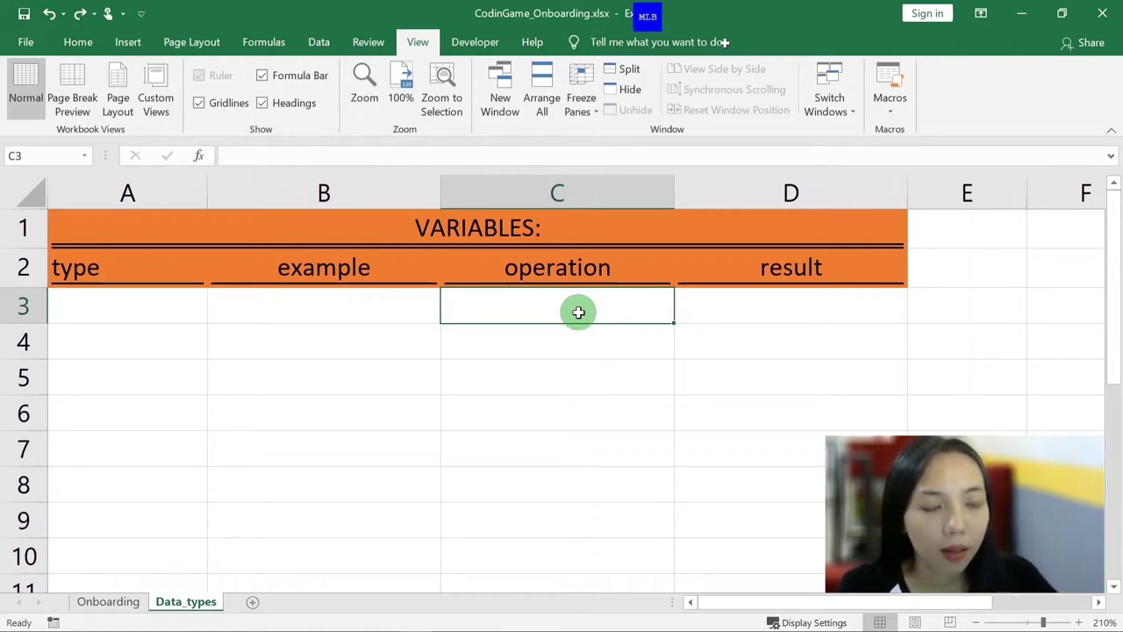
{"action": "right_click", "coordinate": [578, 312]}
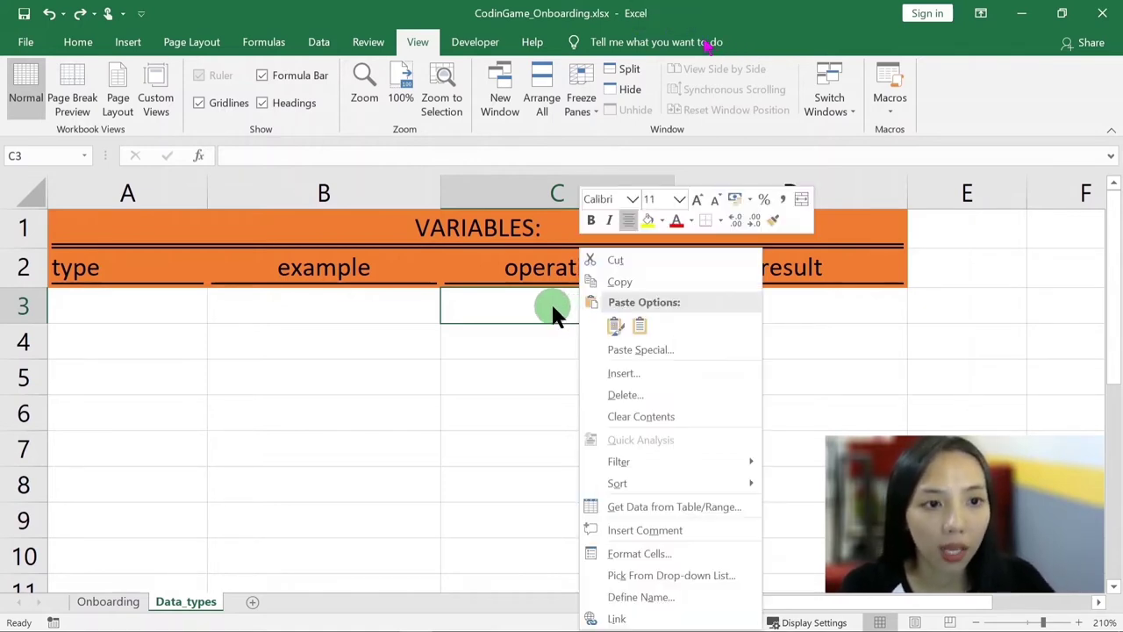
{"action": "left_click", "coordinate": [551, 305]}
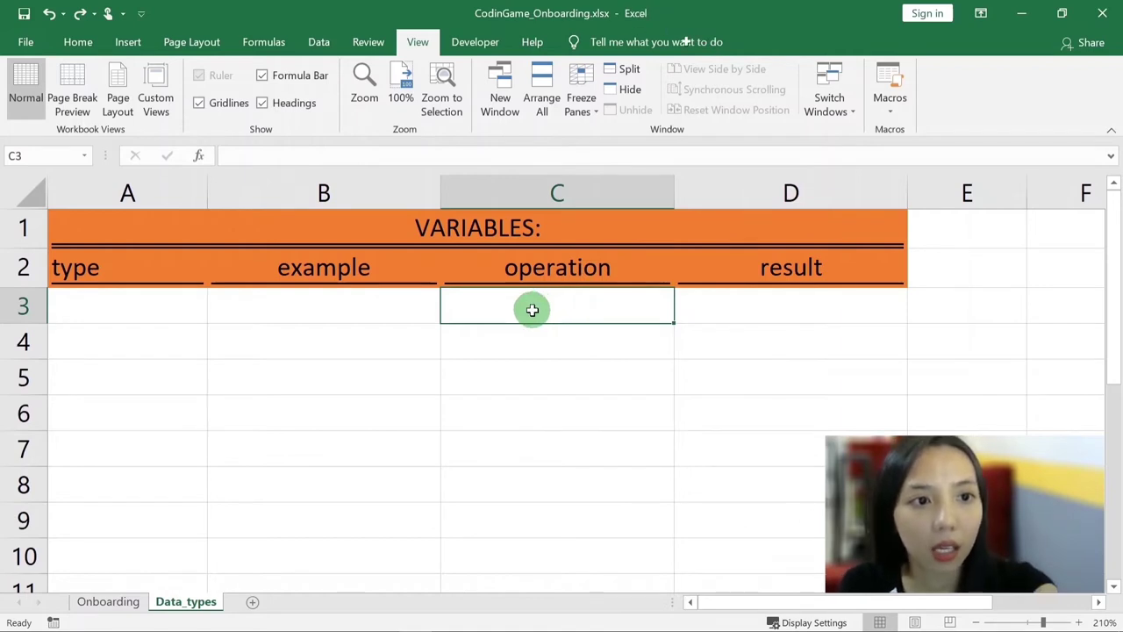
{"action": "left_click", "coordinate": [523, 312]}
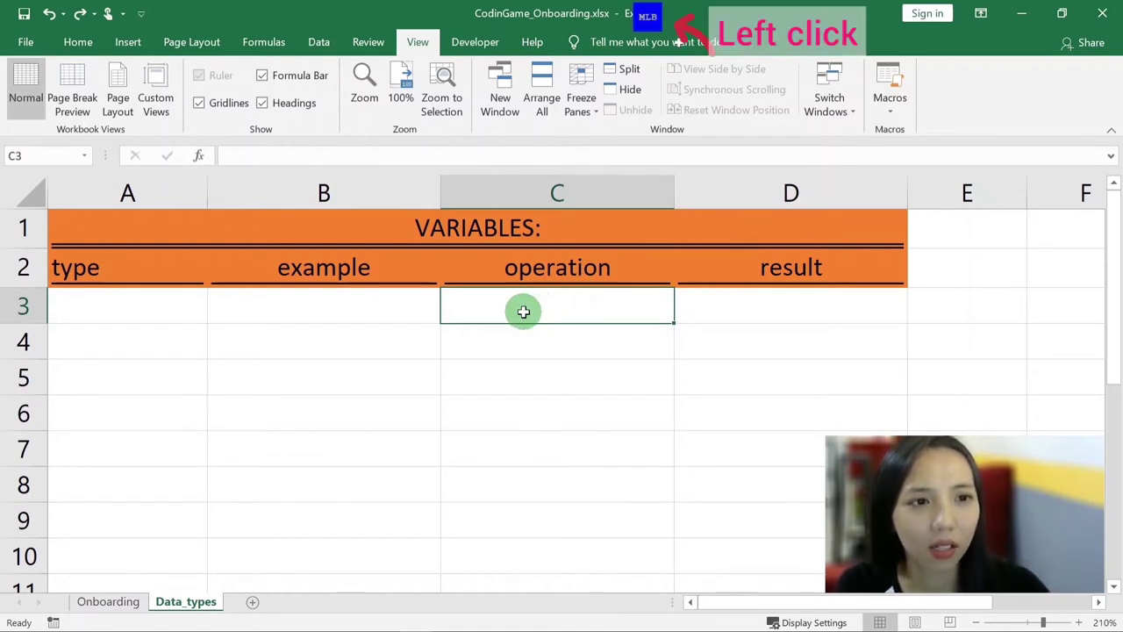
{"action": "right_click", "coordinate": [523, 312]}
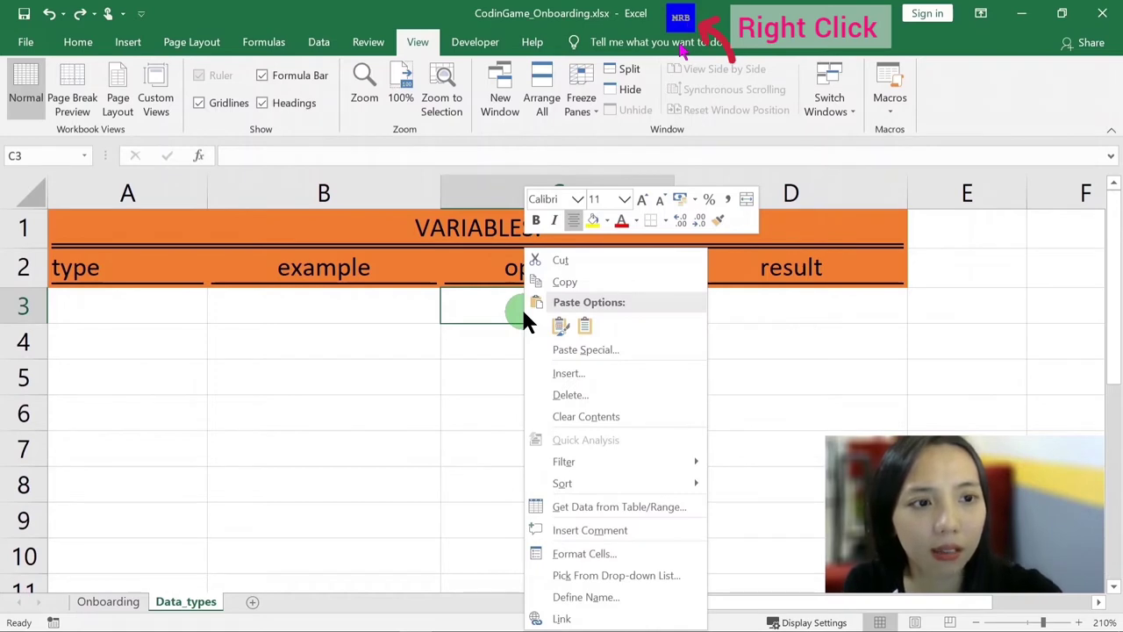
{"action": "left_click", "coordinate": [501, 307]}
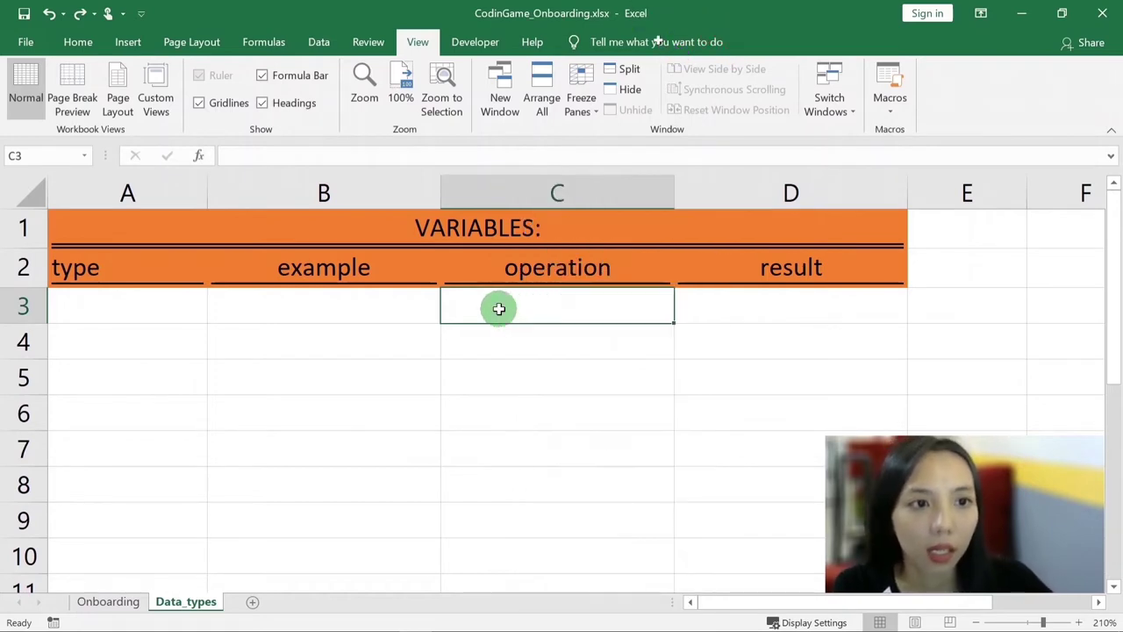
{"action": "key", "text": "Down"}
{"action": "key", "text": "Down"}
{"action": "key", "text": "Up"}
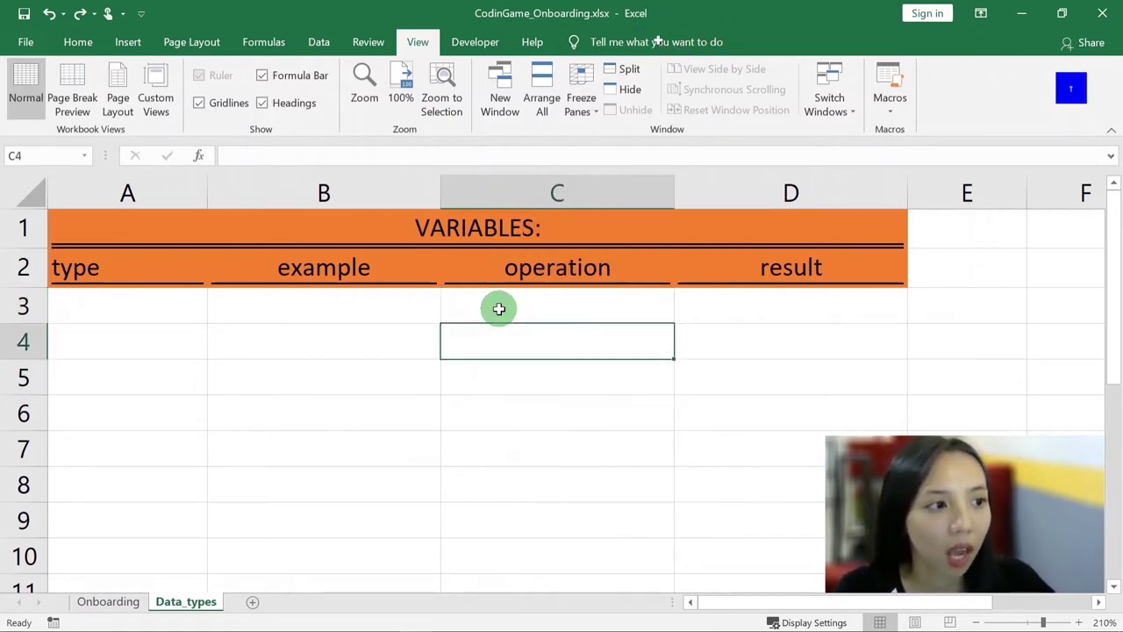
{"action": "key", "text": "Left"}
{"action": "key", "text": "Right"}
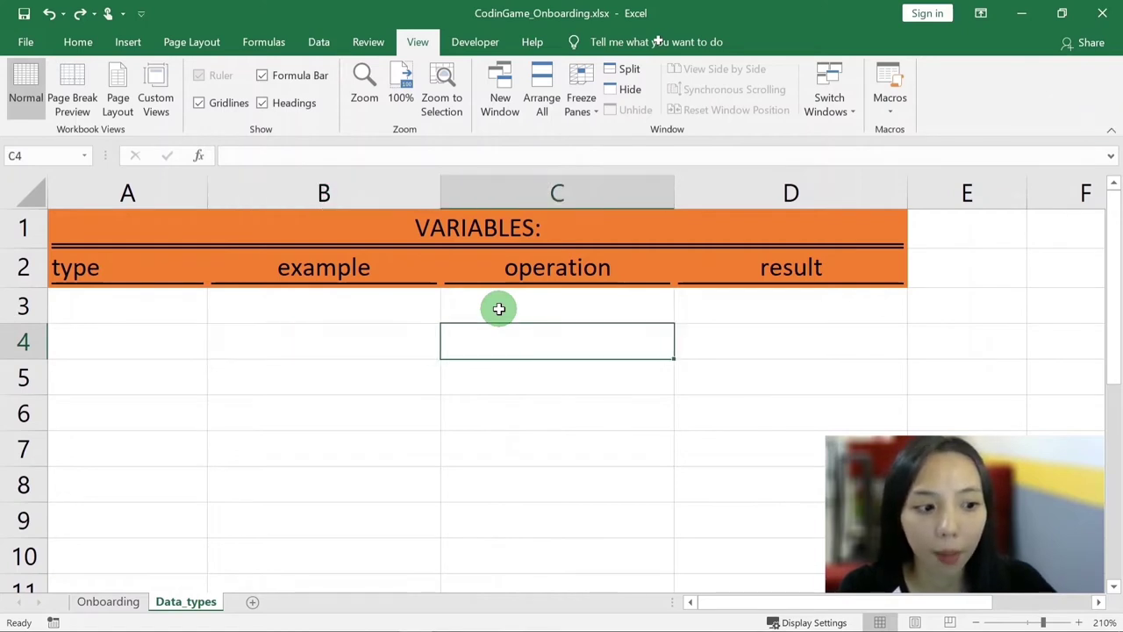
{"action": "key", "text": "Left"}
{"action": "key", "text": "Up"}
{"action": "key", "text": "Down"}
{"action": "key", "text": "Right"}
{"action": "key", "text": "Left"}
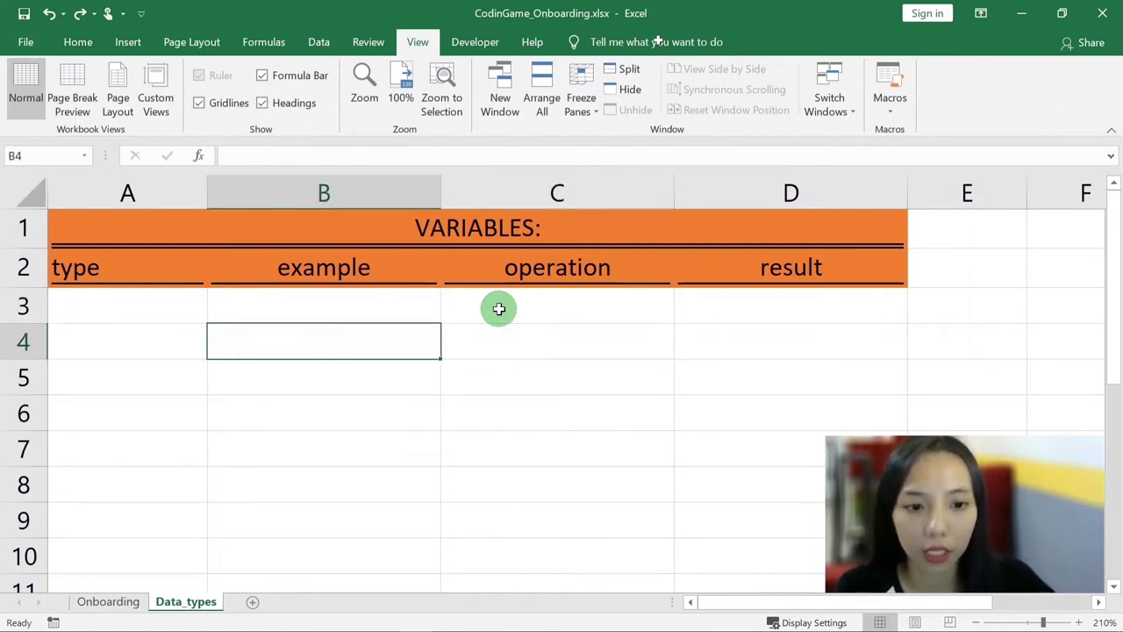
{"action": "key", "text": "Down"}
{"action": "key", "text": "ctrl"}
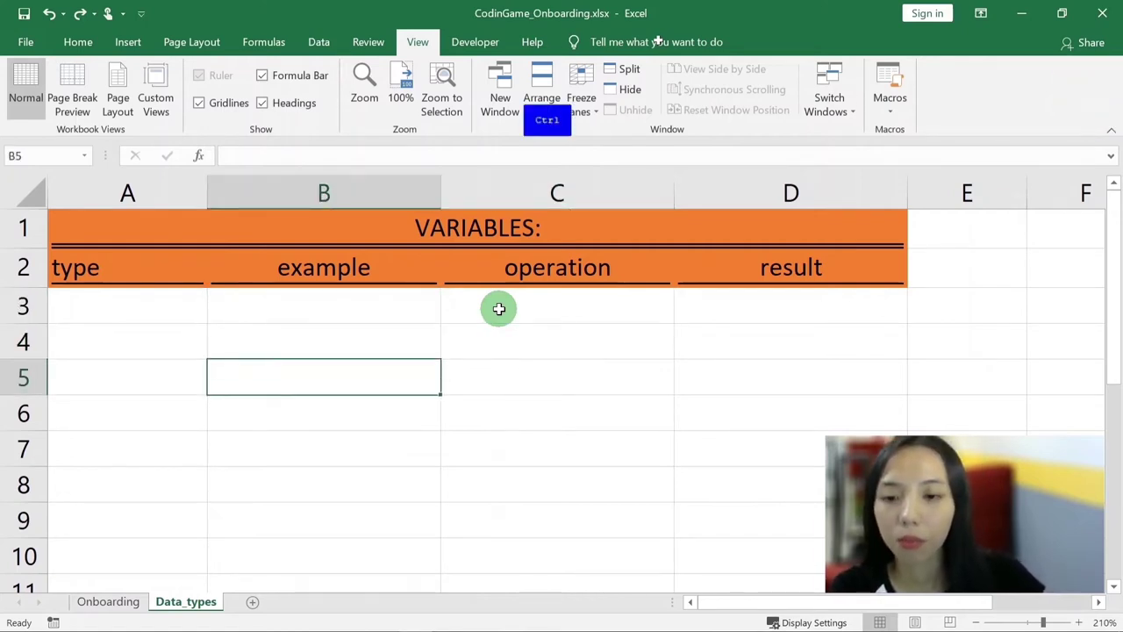
{"action": "key", "text": "shift"}
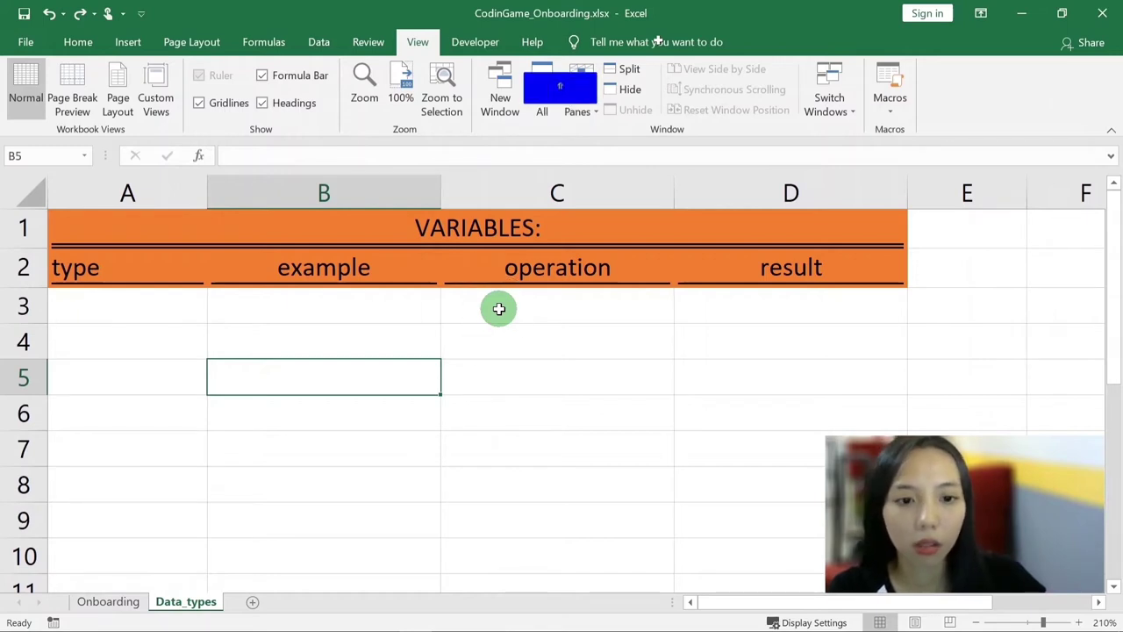
{"action": "key", "text": "ctrl"}
{"action": "key", "text": "shift"}
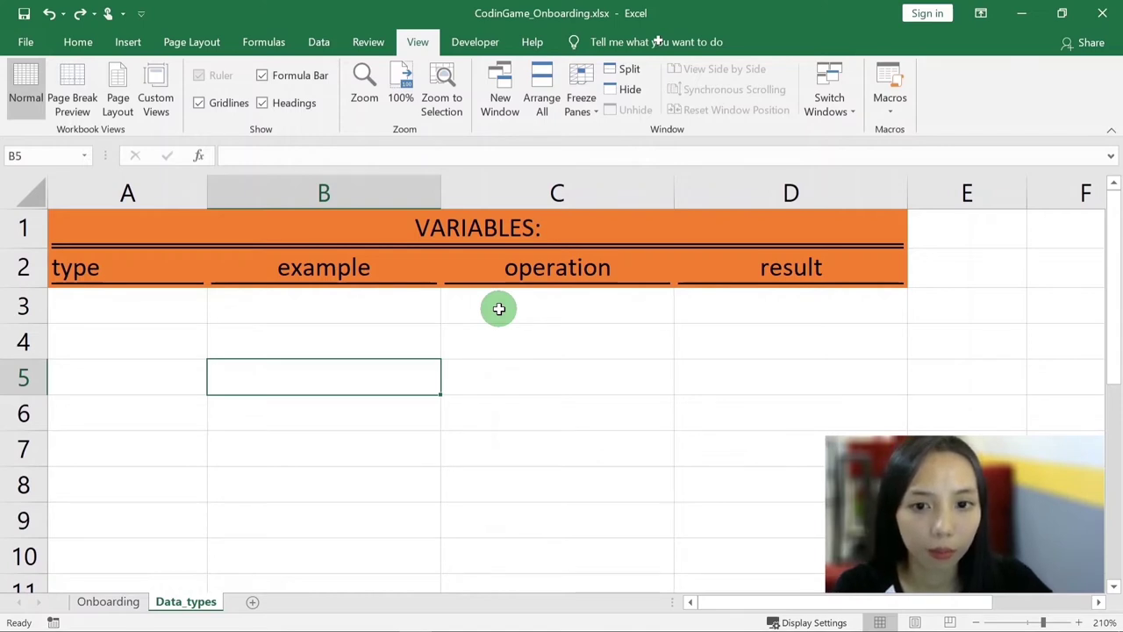
{"action": "key", "text": "F9"}
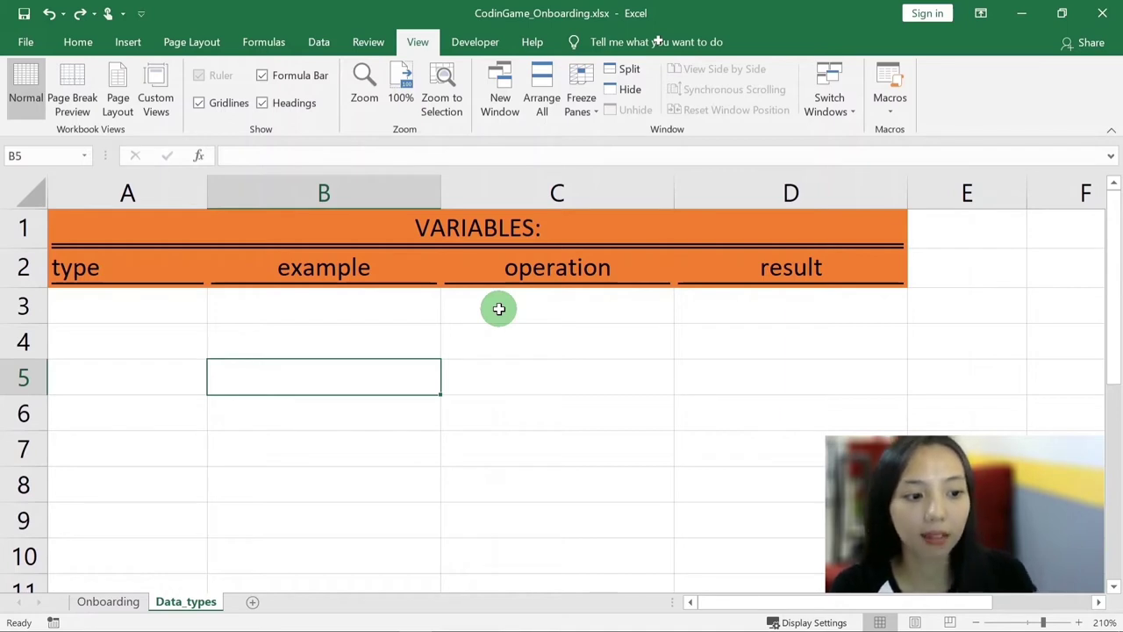
{"action": "key", "text": "Tab"}
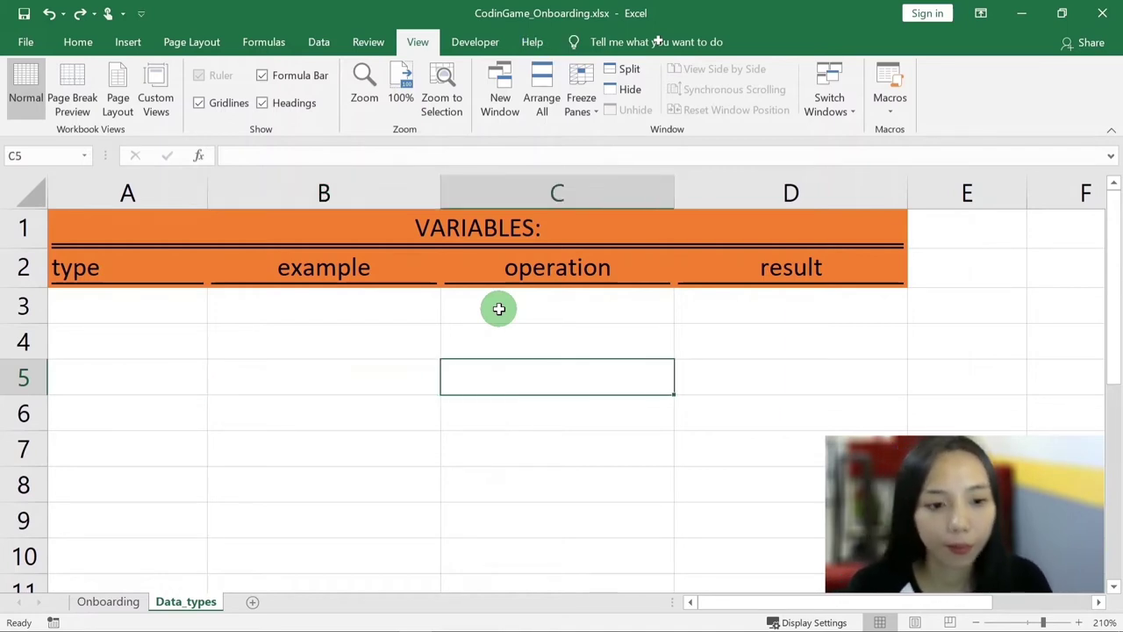
{"action": "key", "text": "Tab"}
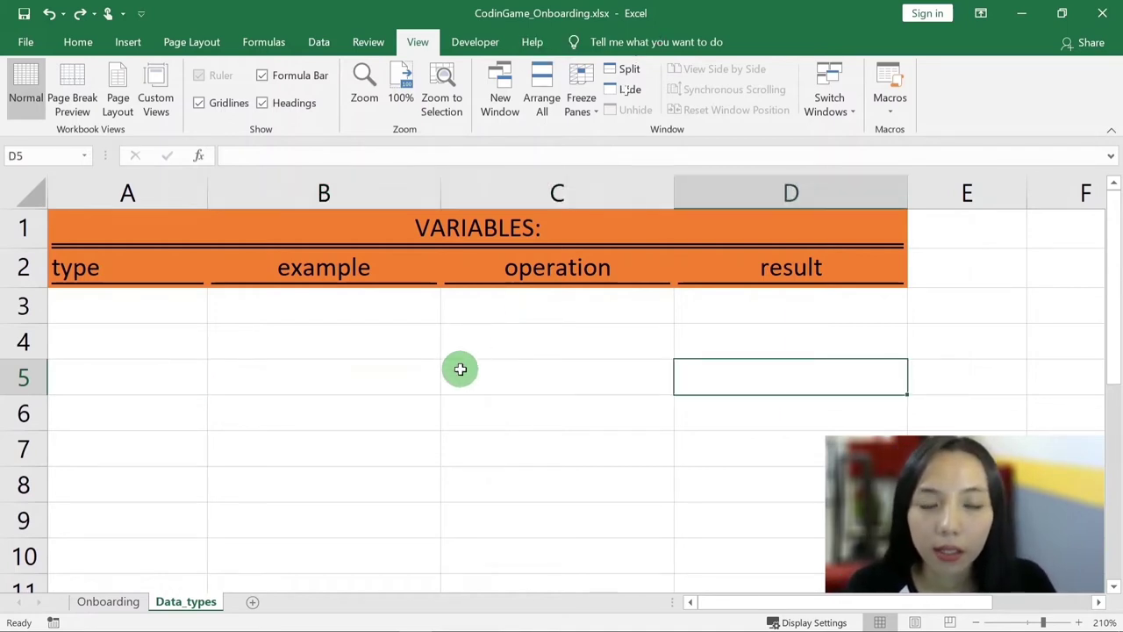
{"action": "left_click", "coordinate": [462, 353]}
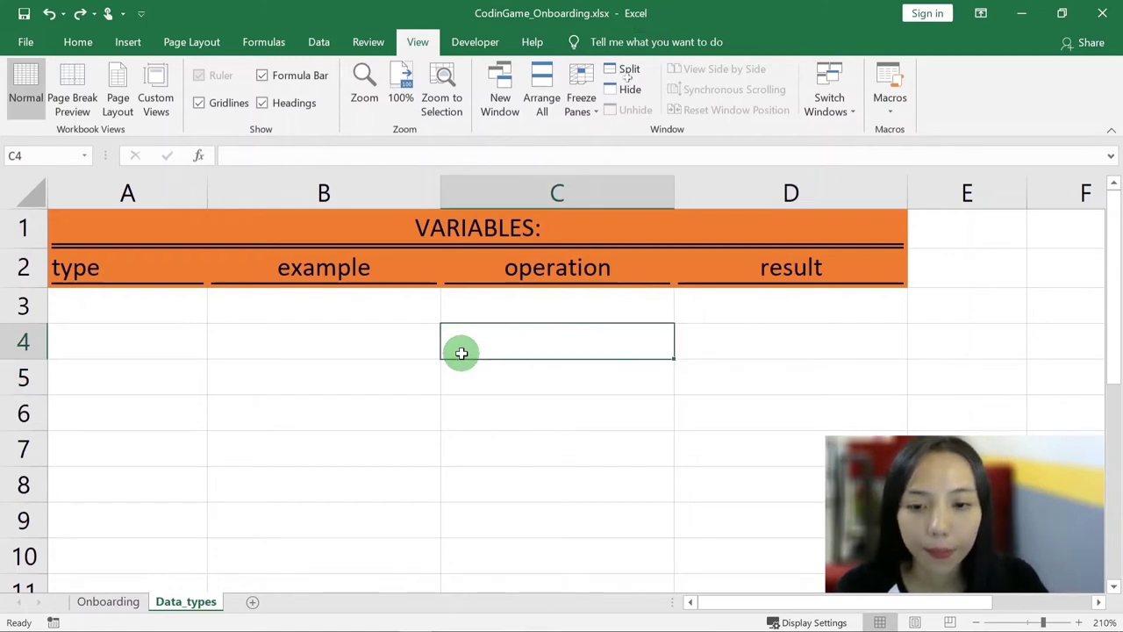
{"action": "left_click", "coordinate": [149, 313]}
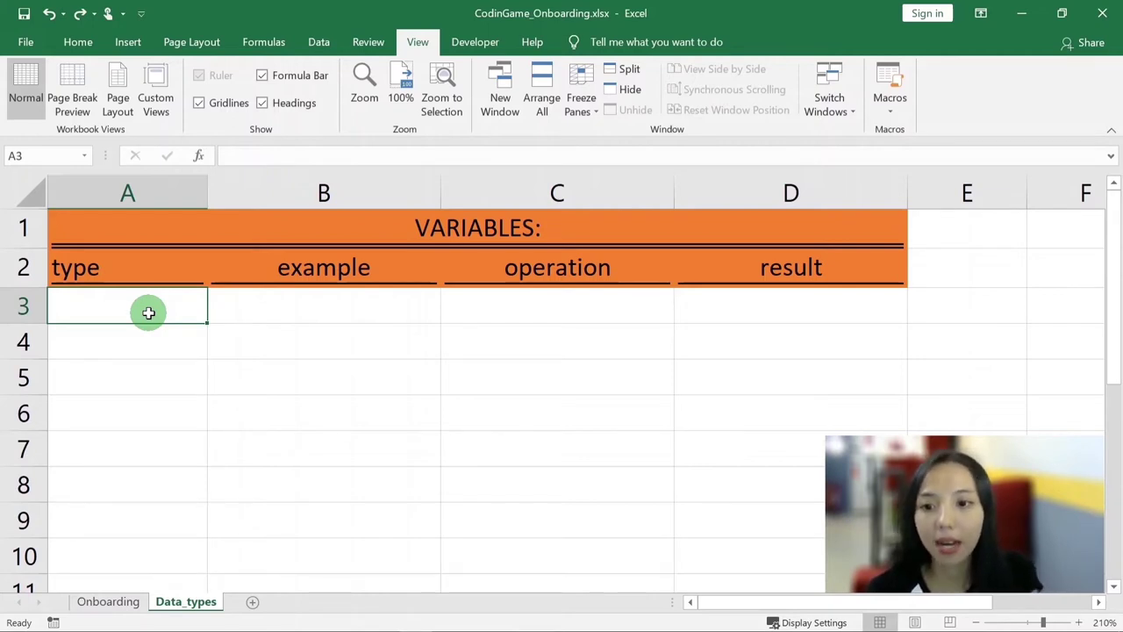
- Enter string in A3 with a sample name as its example in B3
{"action": "type", "text": "st"}
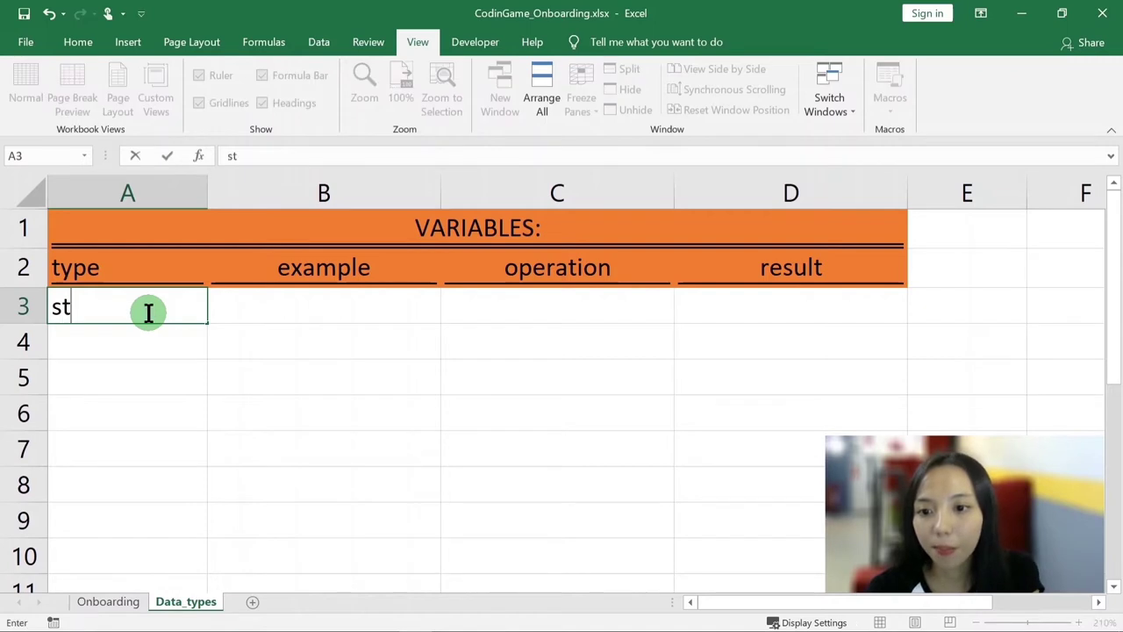
{"action": "type", "text": "ring"}
{"action": "key", "text": "Return"}
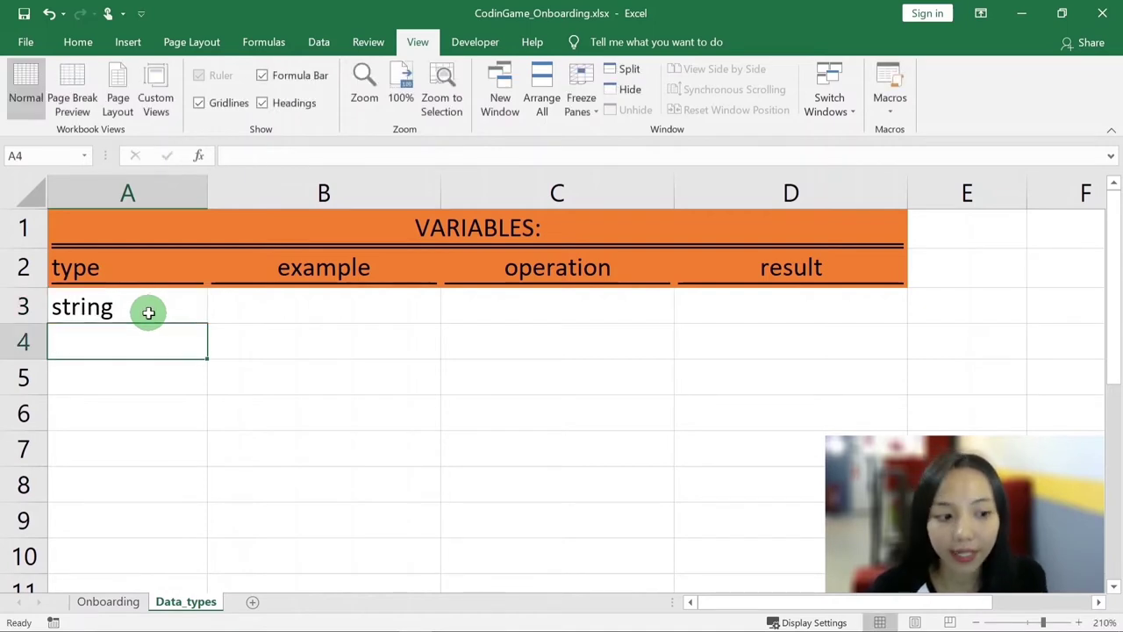
{"action": "left_click", "coordinate": [148, 312]}
{"action": "key", "text": "Tab"}
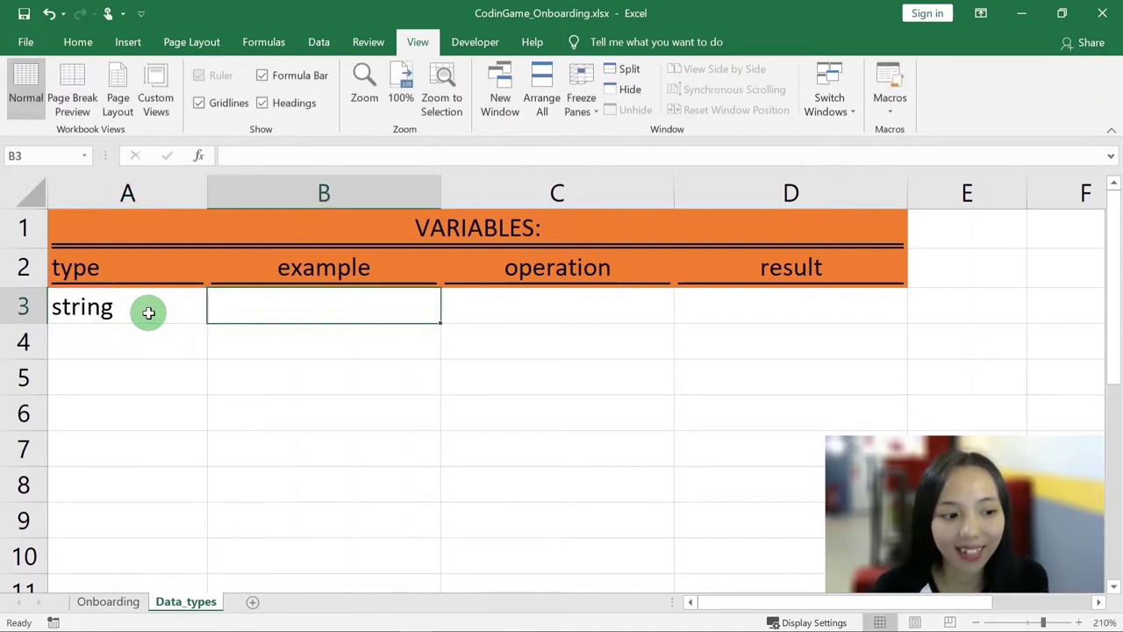
{"action": "type", "text": "P"}
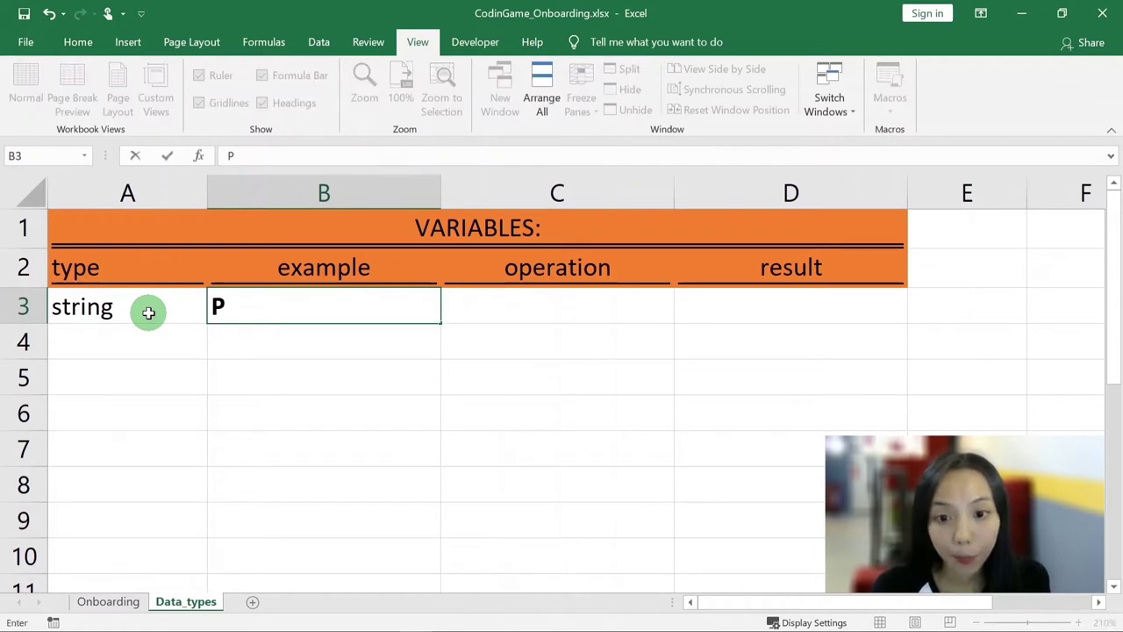
{"action": "type", "text": "risty"}
{"action": "key", "text": "Return"}
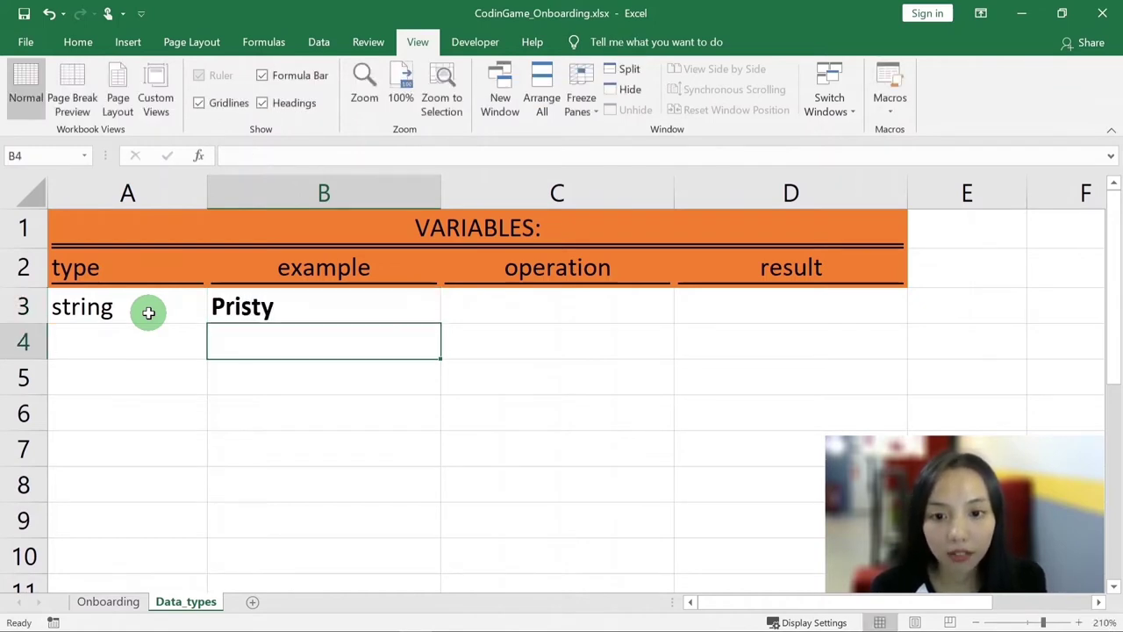
{"action": "key", "text": "Up"}
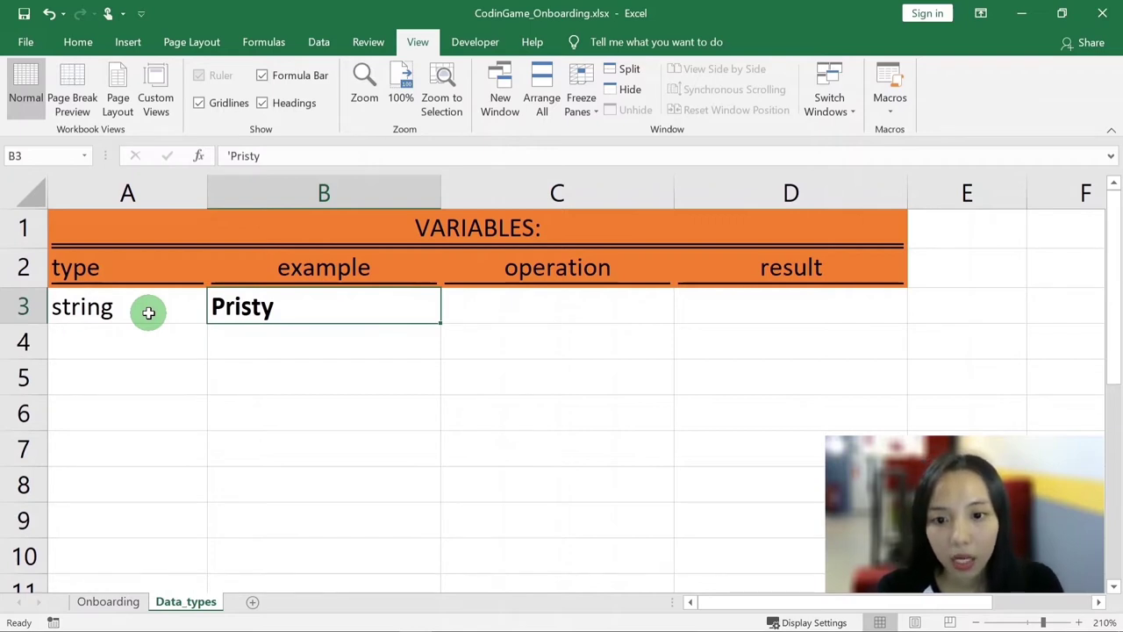
- Add the number type with example 1.23 in row 4
{"action": "key", "text": "Down"}
{"action": "key", "text": "Left"}
{"action": "type", "text": "number"}
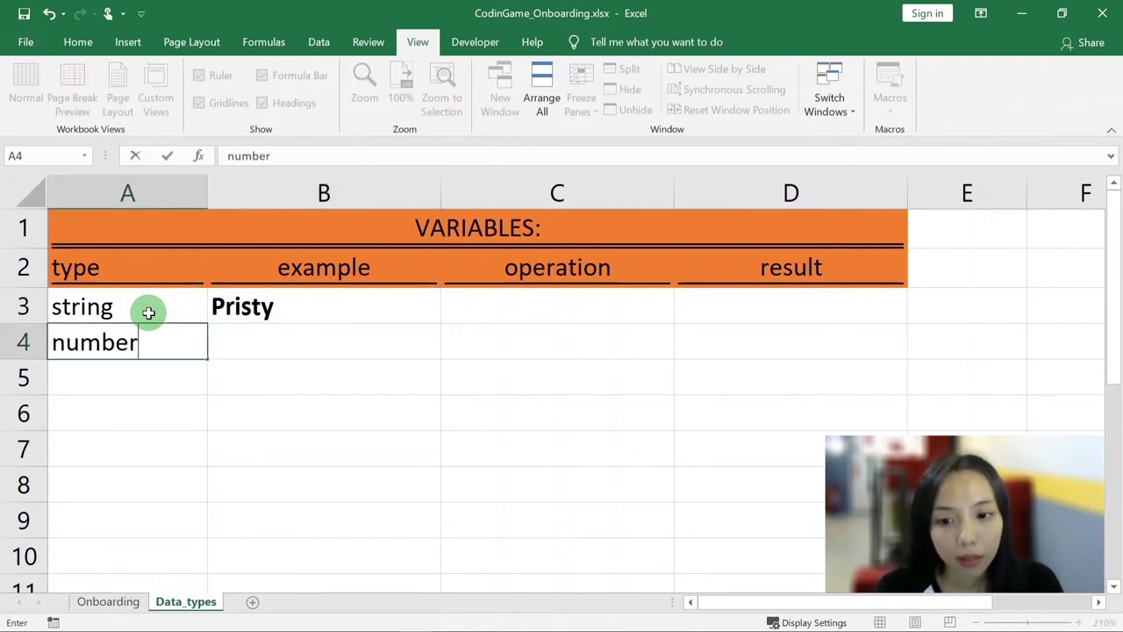
{"action": "key", "text": "Return"}
{"action": "key", "text": "Up"}
{"action": "key", "text": "Right"}
{"action": "type", "text": "1.2"}
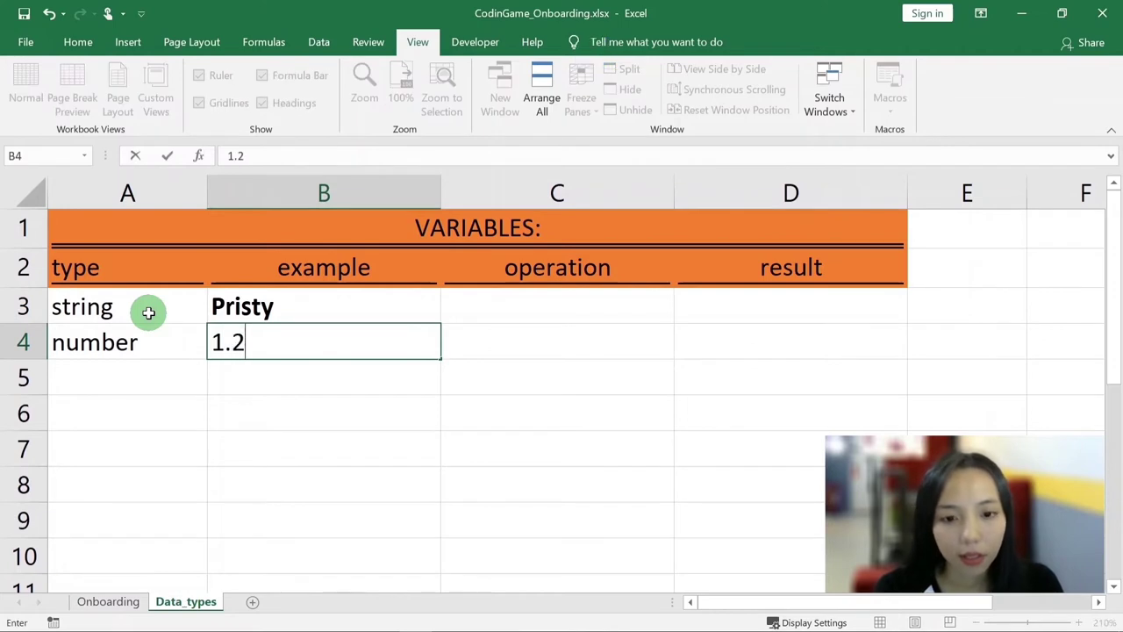
{"action": "type", "text": "3"}
{"action": "key", "text": "Return"}
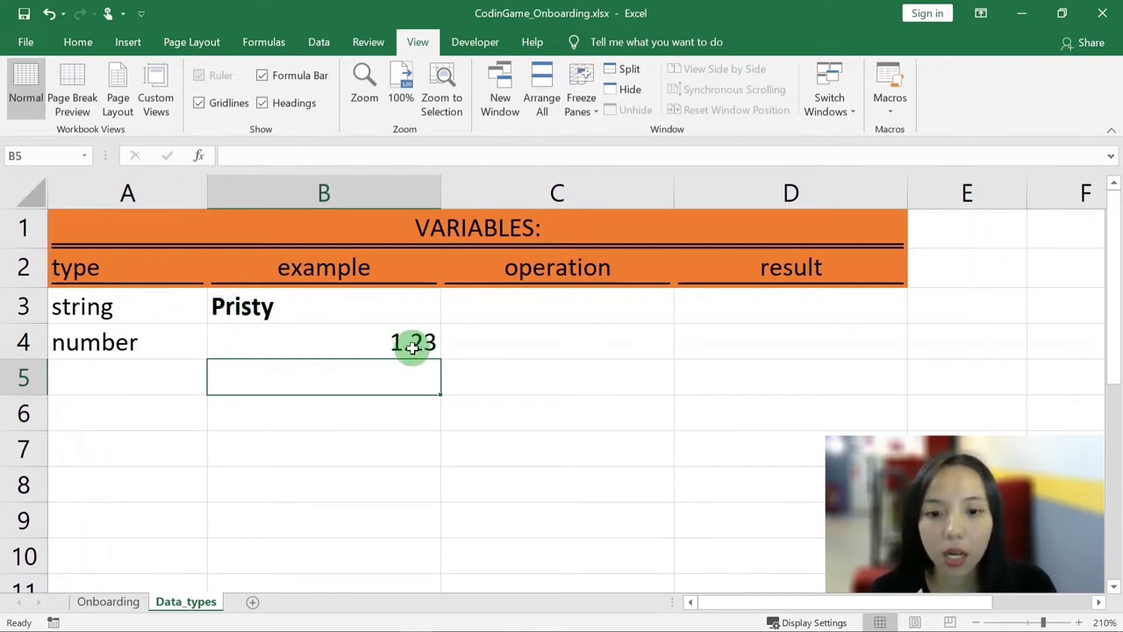
{"action": "left_click", "coordinate": [242, 306]}
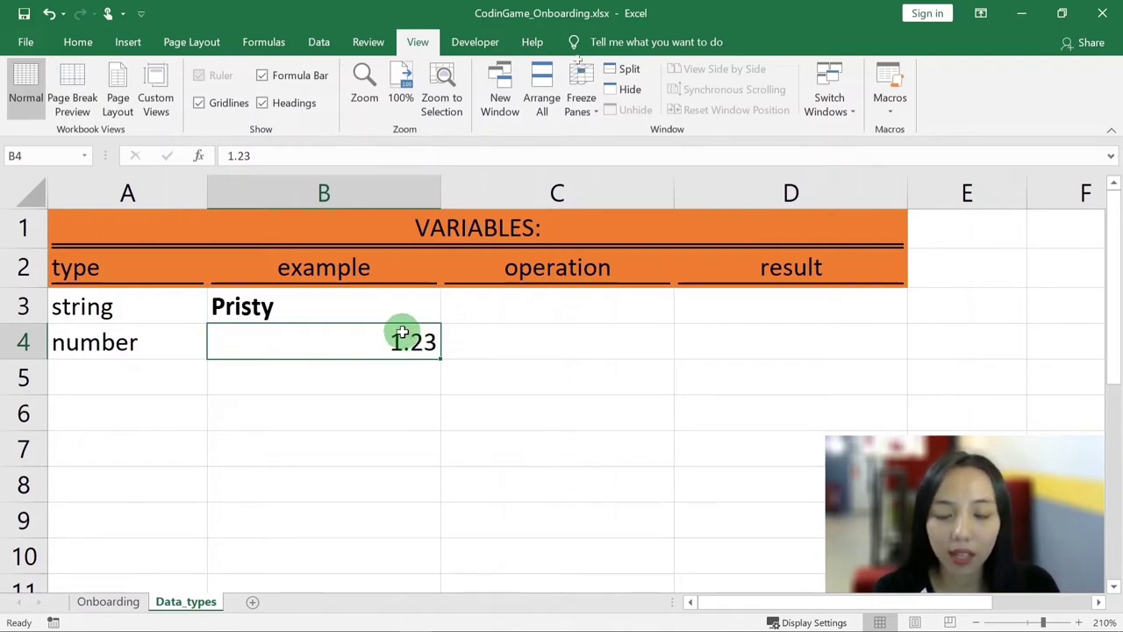
{"action": "left_click", "coordinate": [226, 309]}
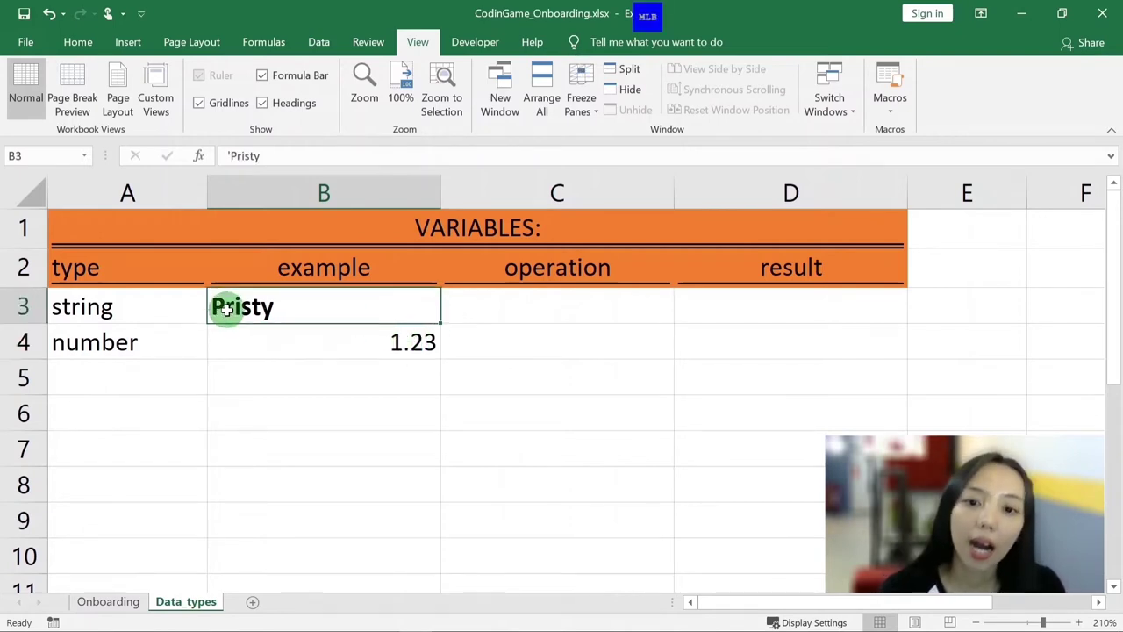
{"action": "left_click", "coordinate": [382, 341]}
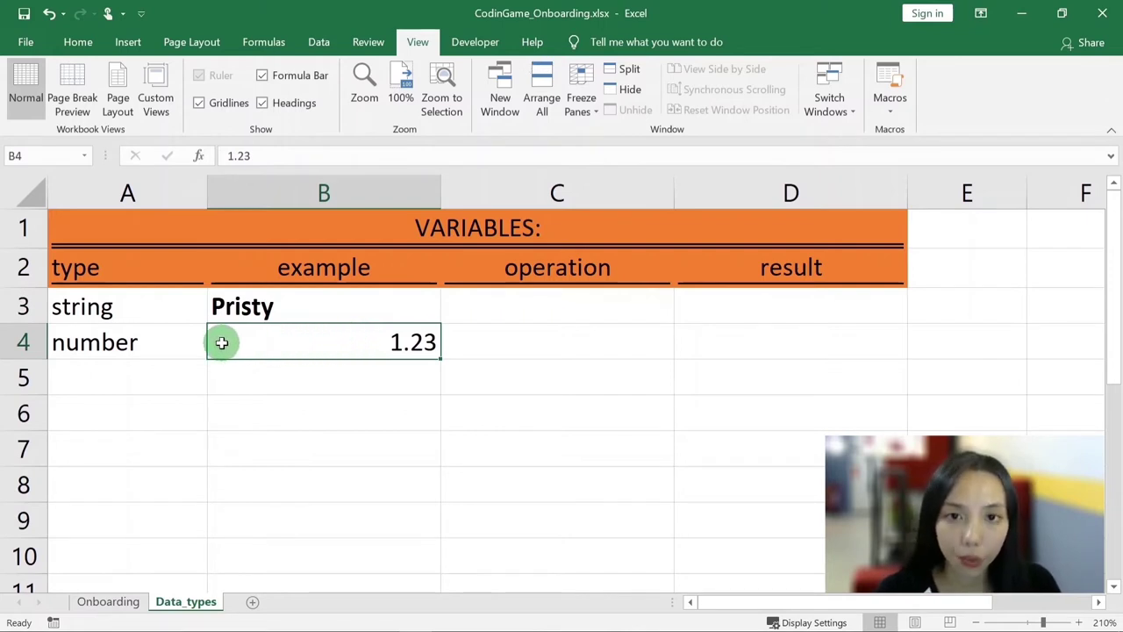
- Add the date type with example 31/dec/2020 in row 5
{"action": "left_click", "coordinate": [136, 377]}
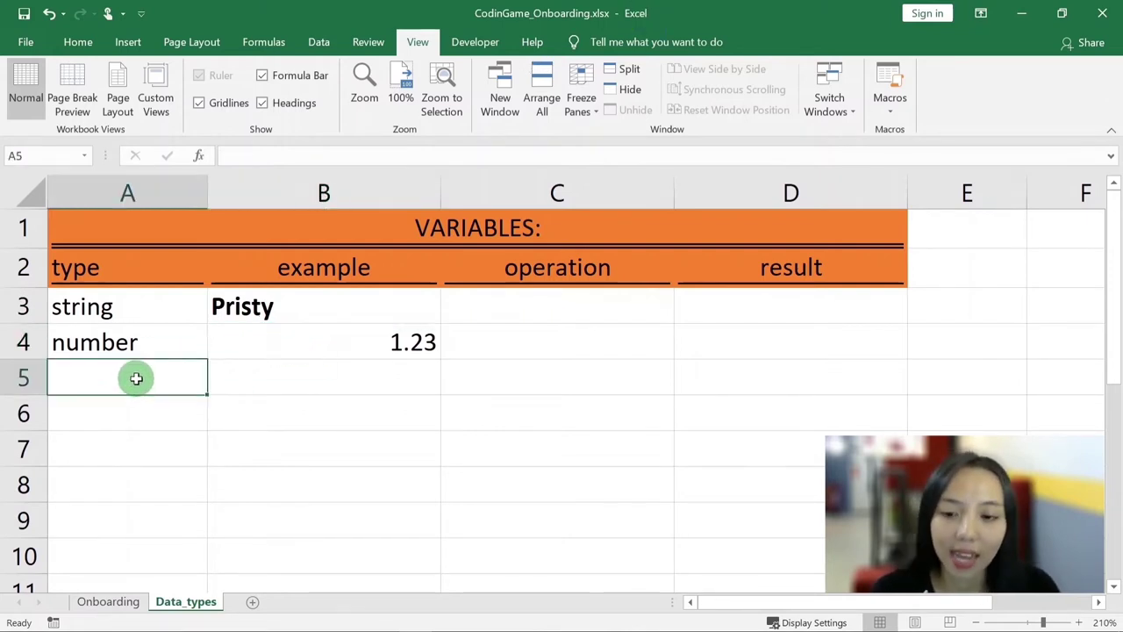
{"action": "type", "text": "date"}
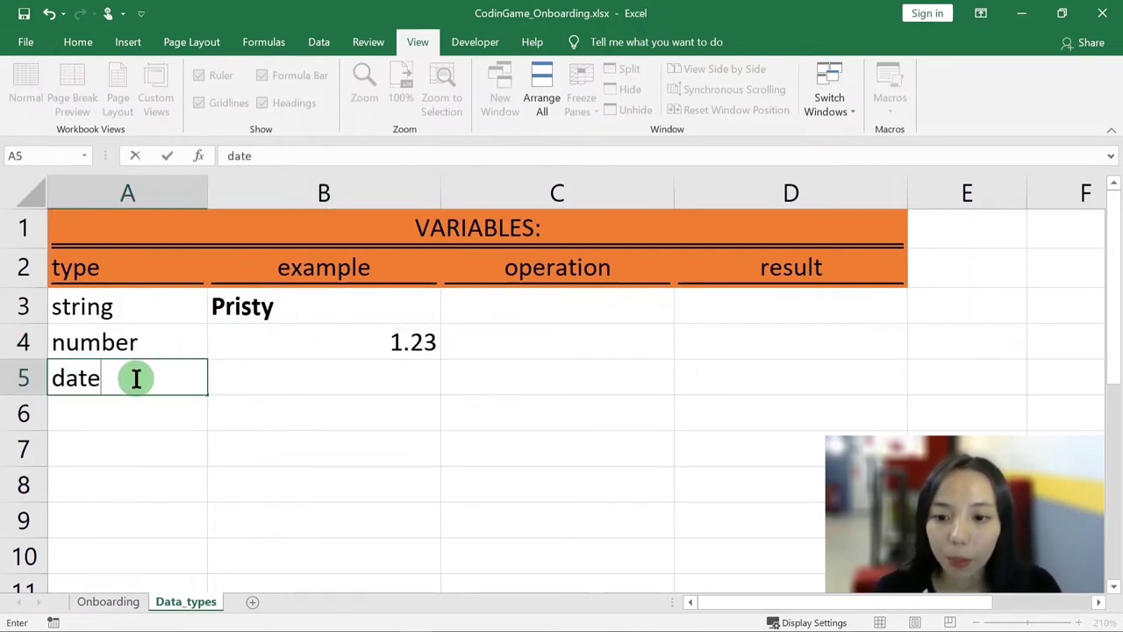
{"action": "key", "text": "Return"}
{"action": "left_click", "coordinate": [136, 377]}
{"action": "key", "text": "Right"}
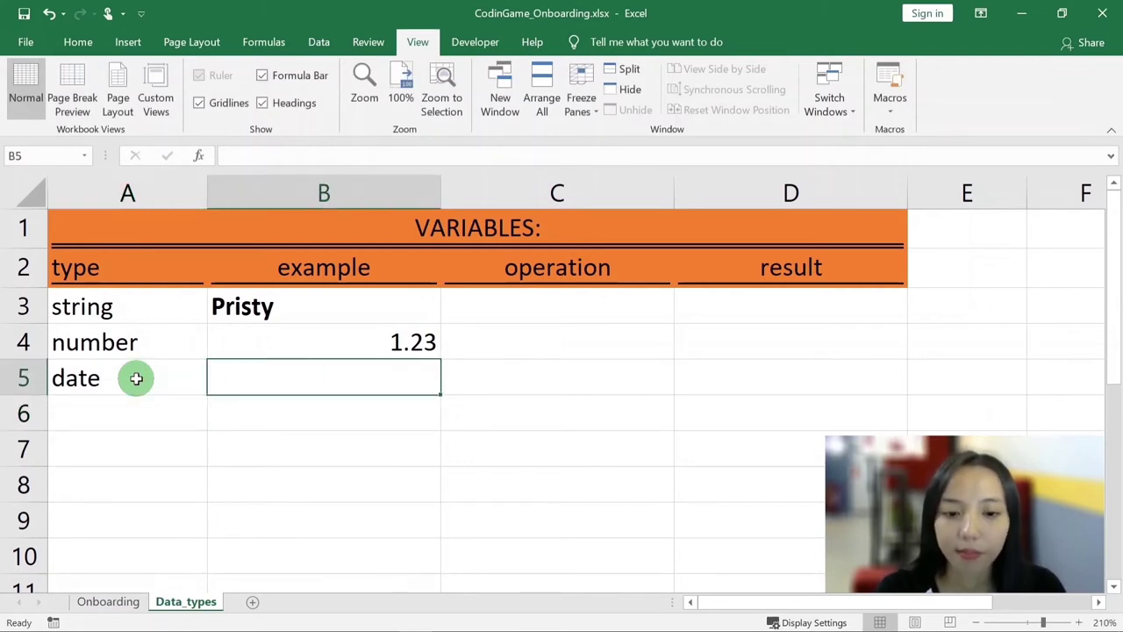
{"action": "type", "text": "31/"}
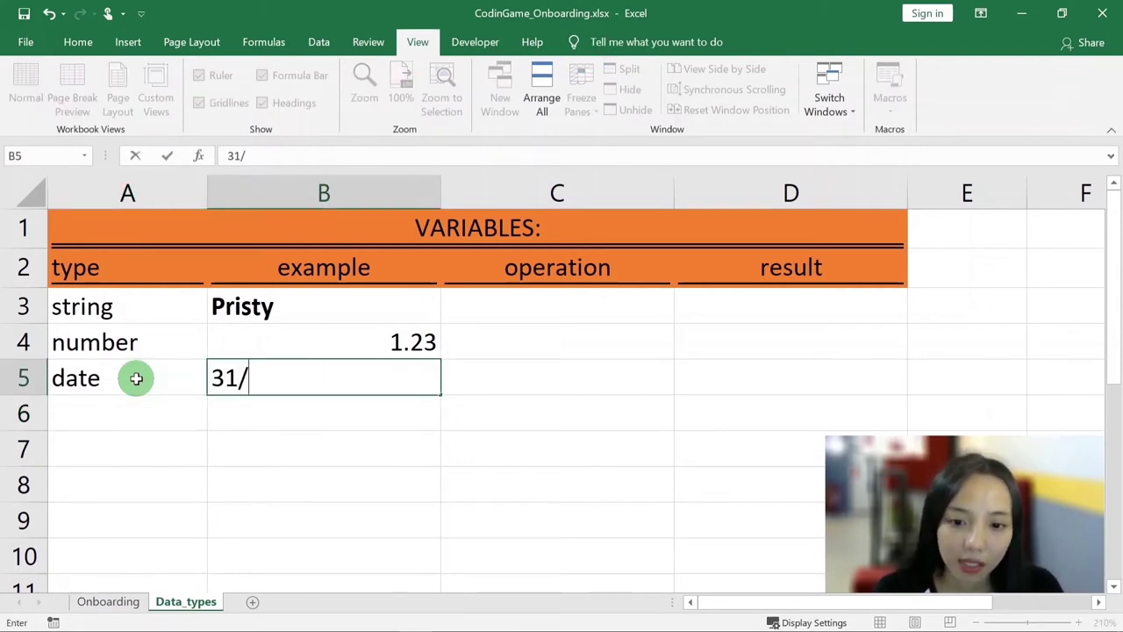
{"action": "type", "text": "dec/202"}
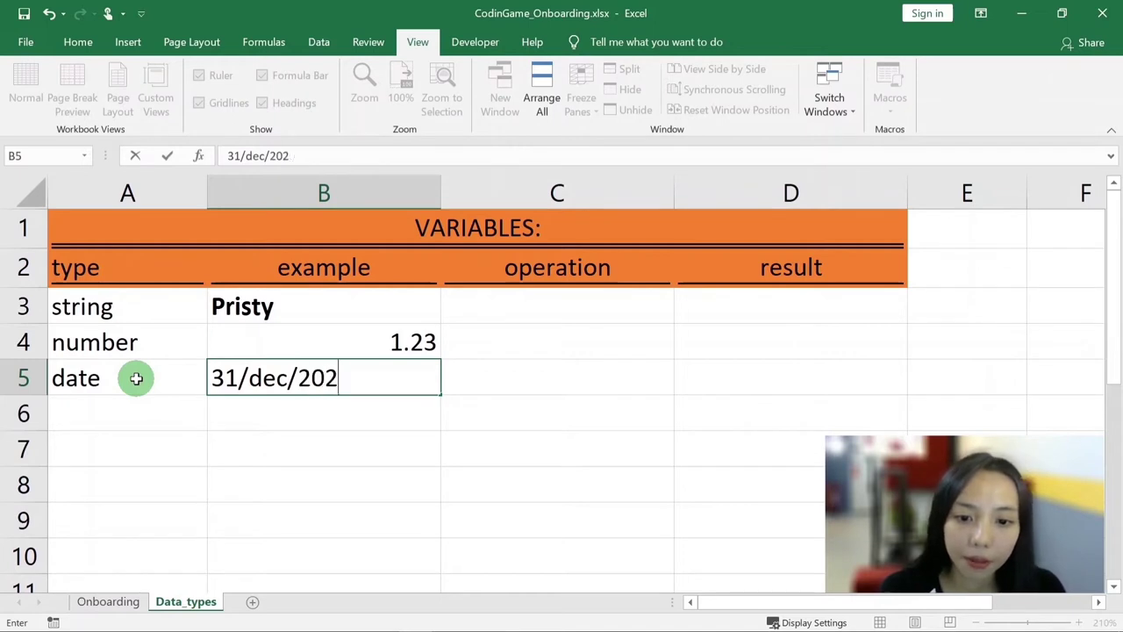
{"action": "type", "text": "0"}
{"action": "key", "text": "Return"}
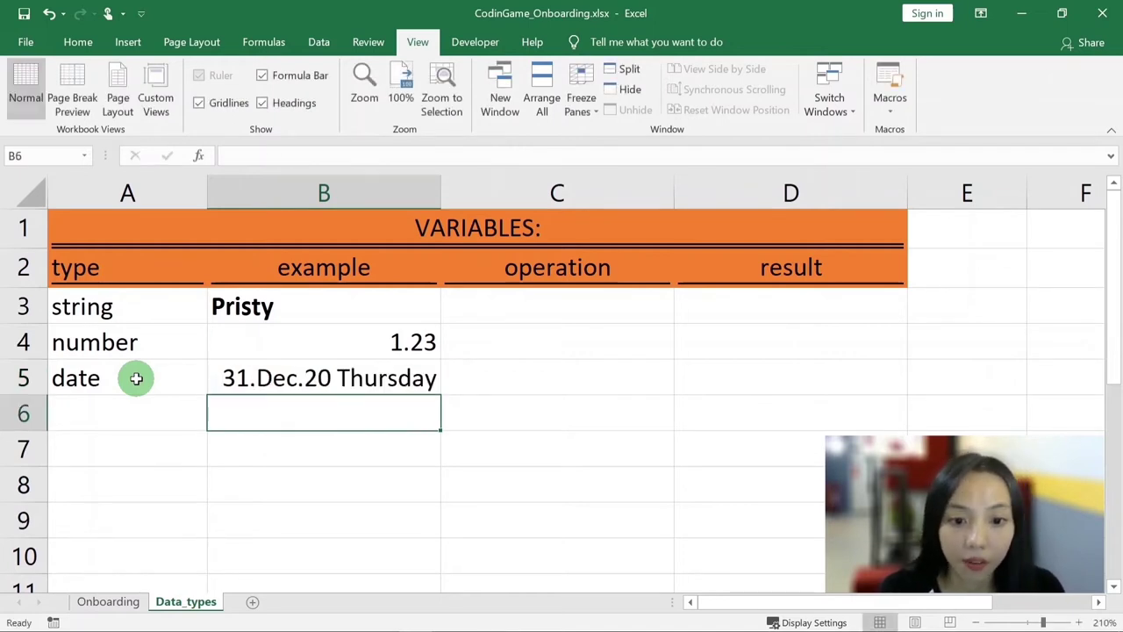
{"action": "key", "text": "Up"}
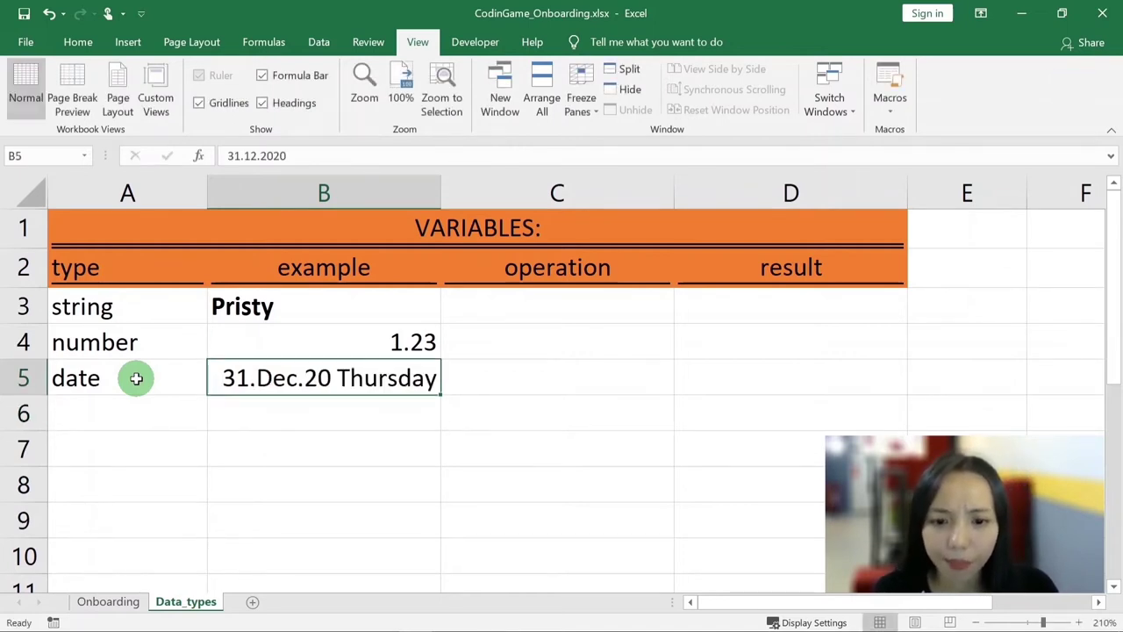
- Add the bool type with example TRUE in row 6
{"action": "key", "text": "Down"}
{"action": "key", "text": "Left"}
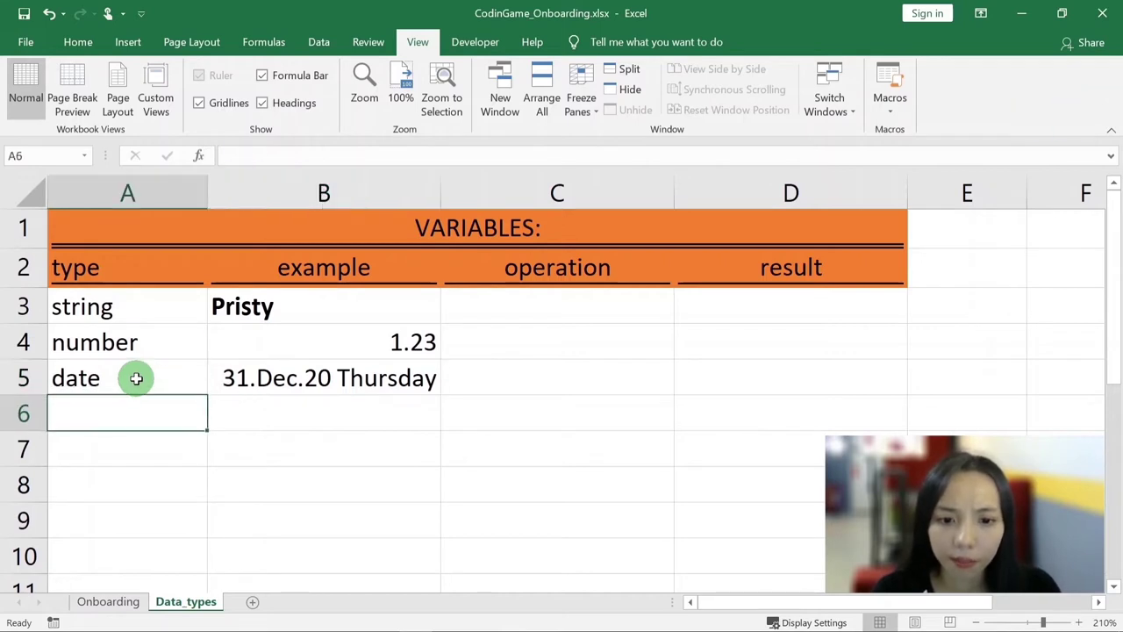
{"action": "type", "text": "bool"}
{"action": "key", "text": "Return"}
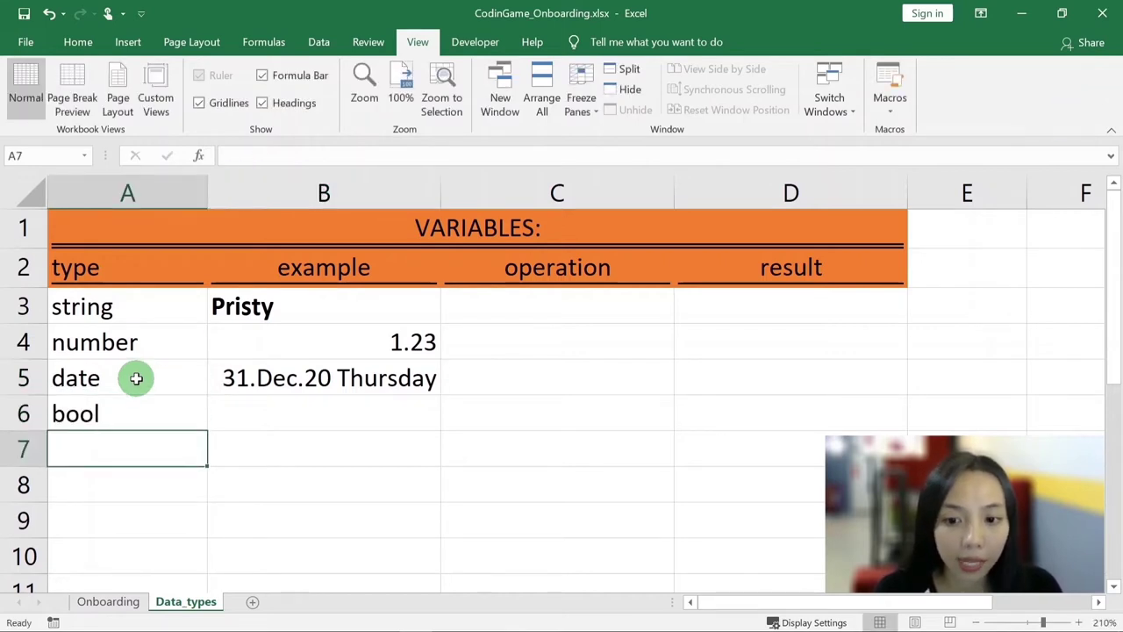
{"action": "key", "text": "Up"}
{"action": "key", "text": "Right"}
{"action": "type", "text": "tr"}
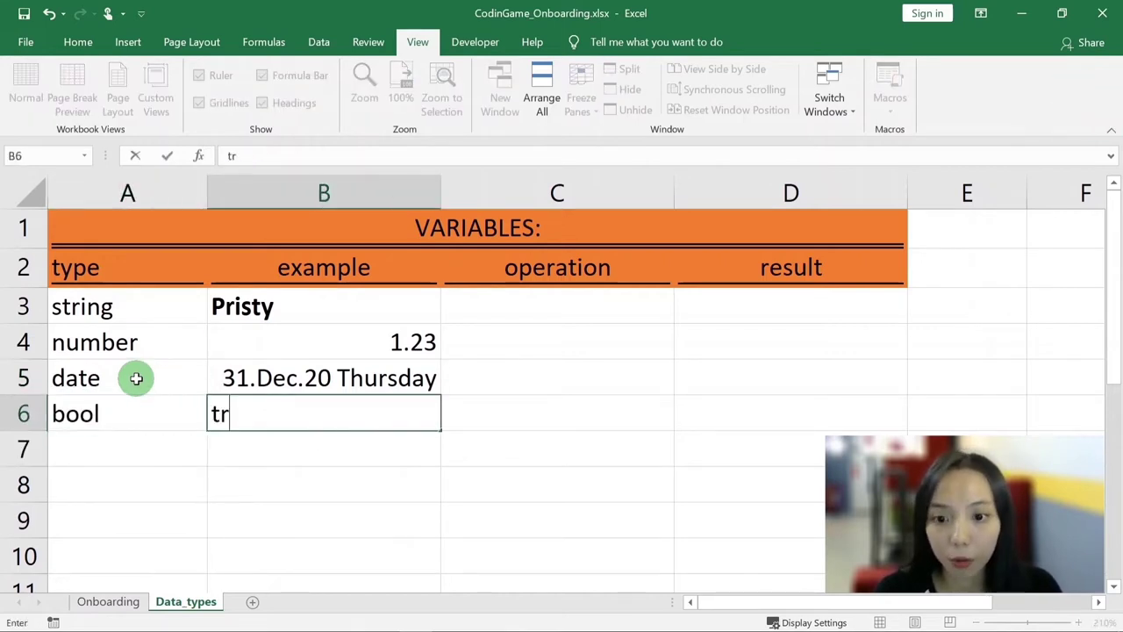
{"action": "key", "text": "Return"}
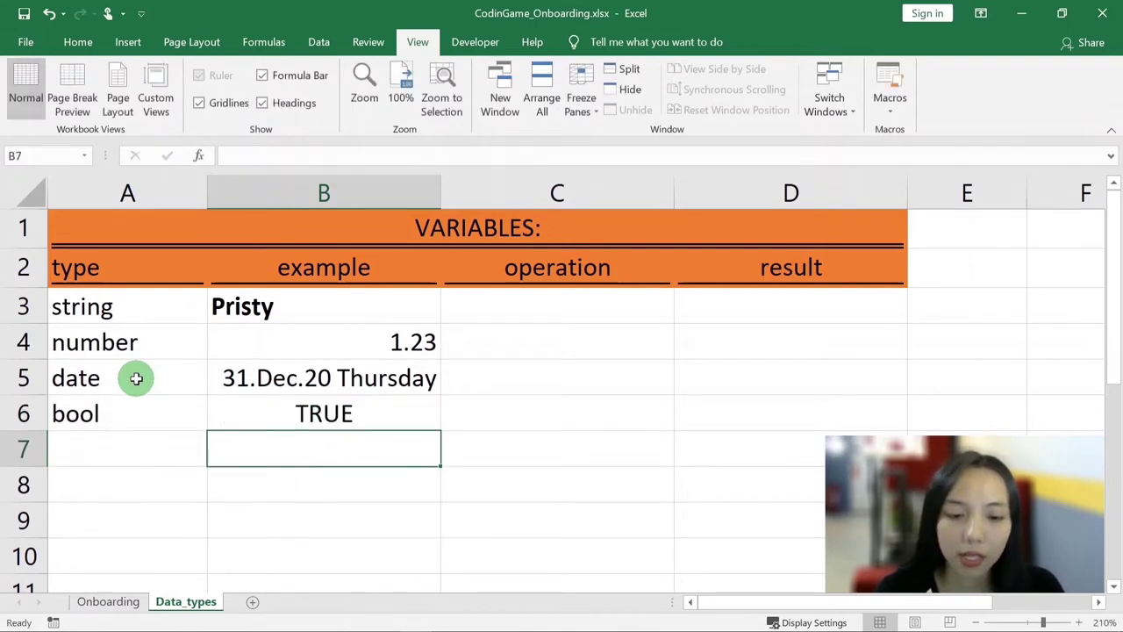
{"action": "key", "text": "Up"}
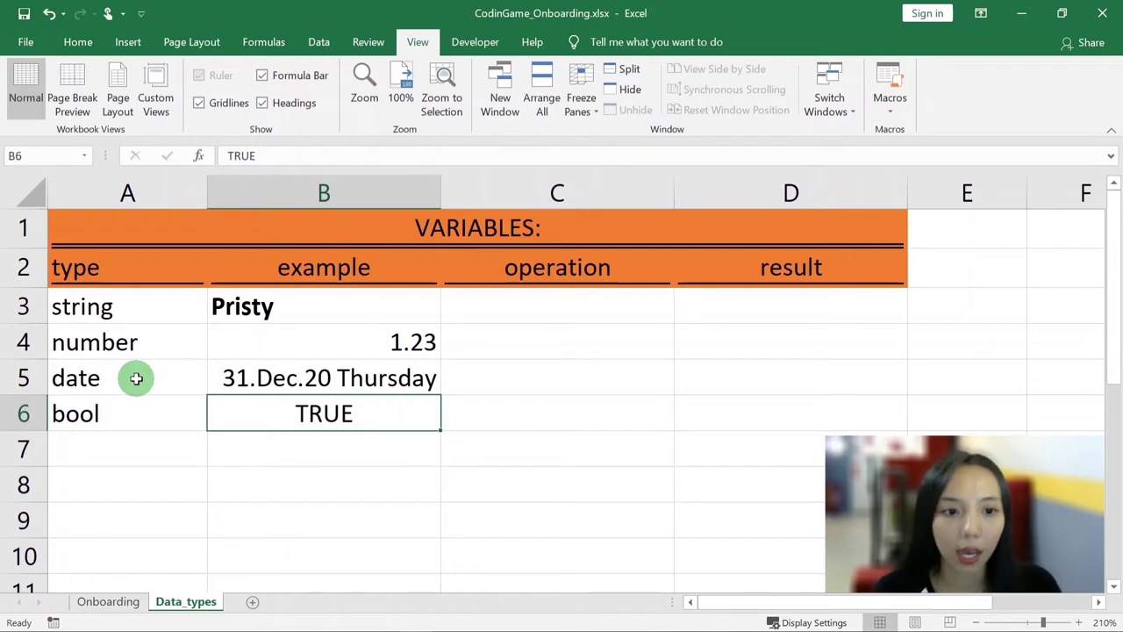
- Name the string example cell B3 My_Name via the Name Box
{"action": "left_click", "coordinate": [278, 309]}
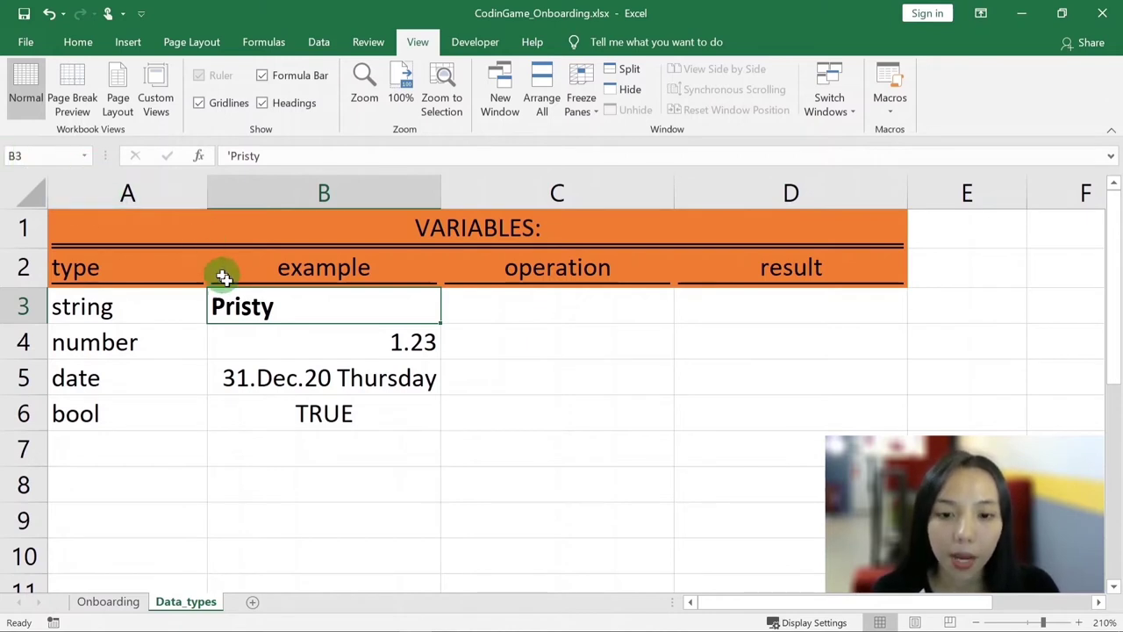
{"action": "left_click", "coordinate": [299, 333]}
{"action": "left_click", "coordinate": [32, 155]}
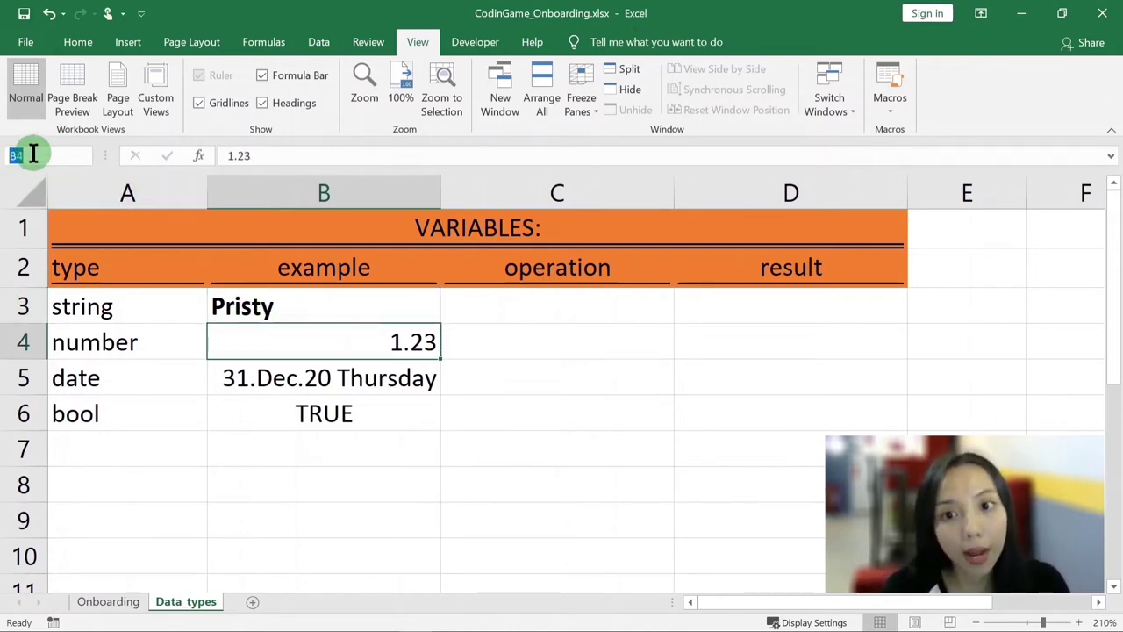
{"action": "left_click", "coordinate": [287, 378]}
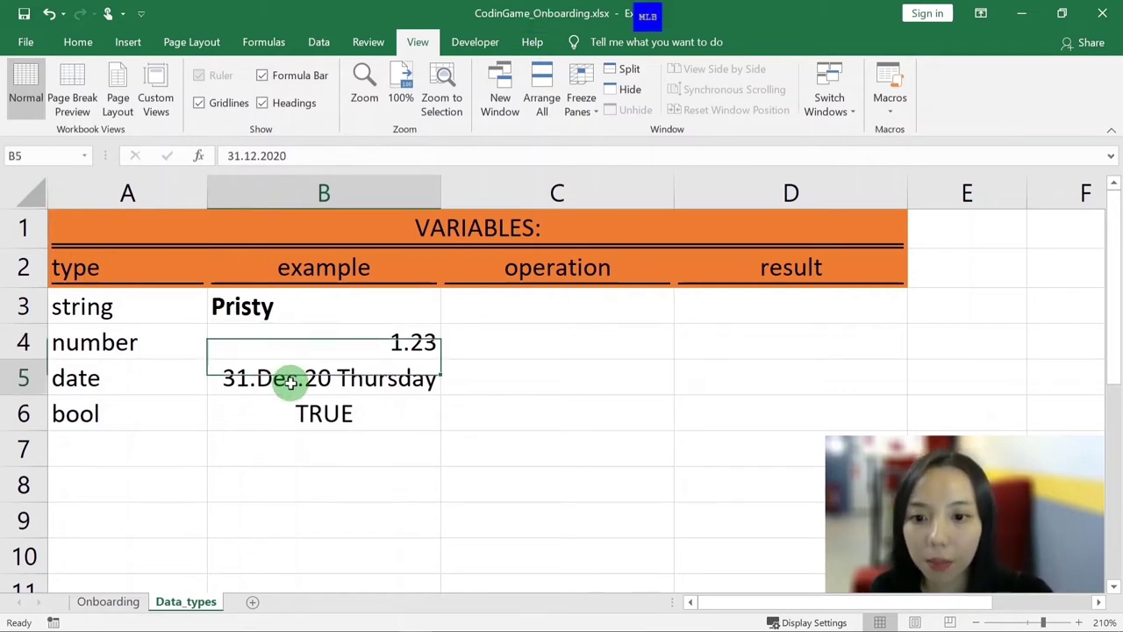
{"action": "left_click", "coordinate": [295, 301]}
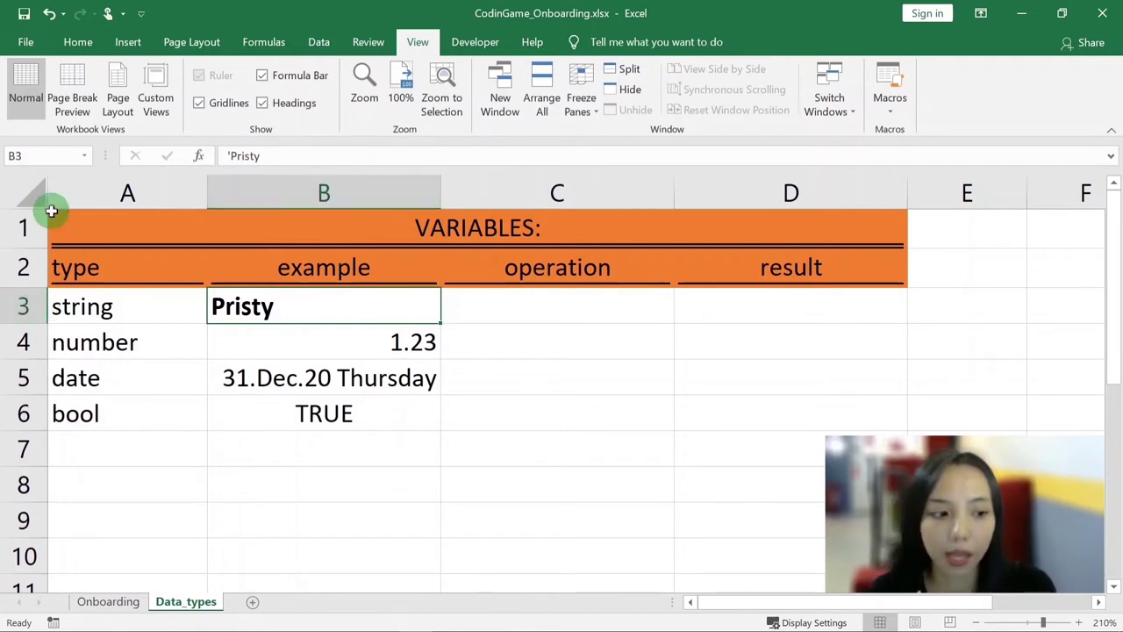
{"action": "left_click", "coordinate": [11, 155]}
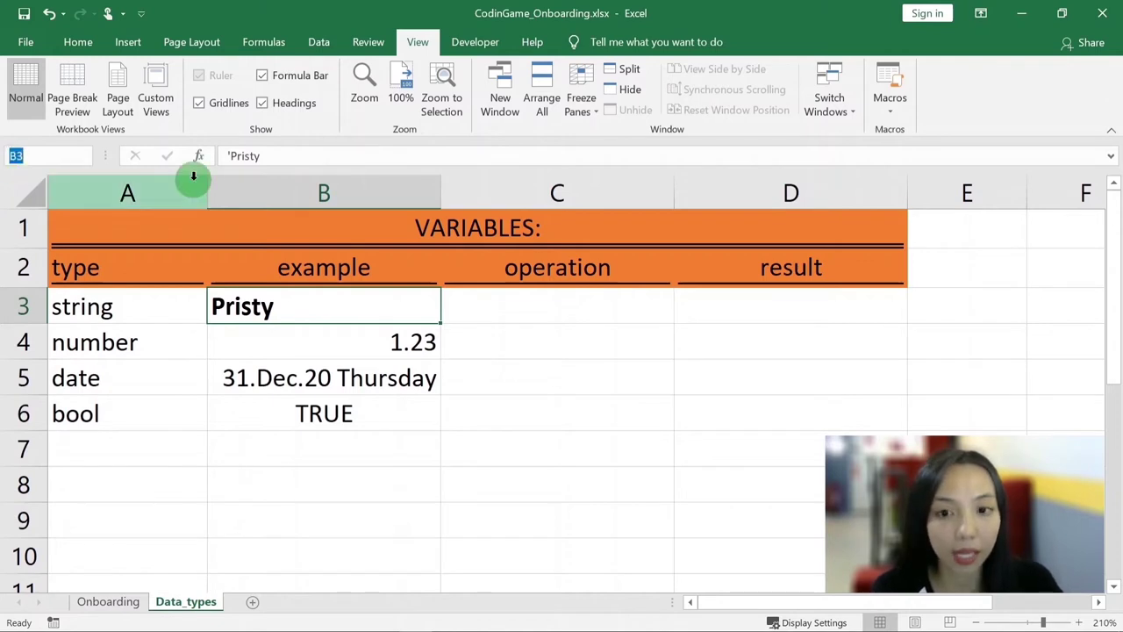
{"action": "left_click", "coordinate": [321, 341]}
{"action": "left_click", "coordinate": [304, 300]}
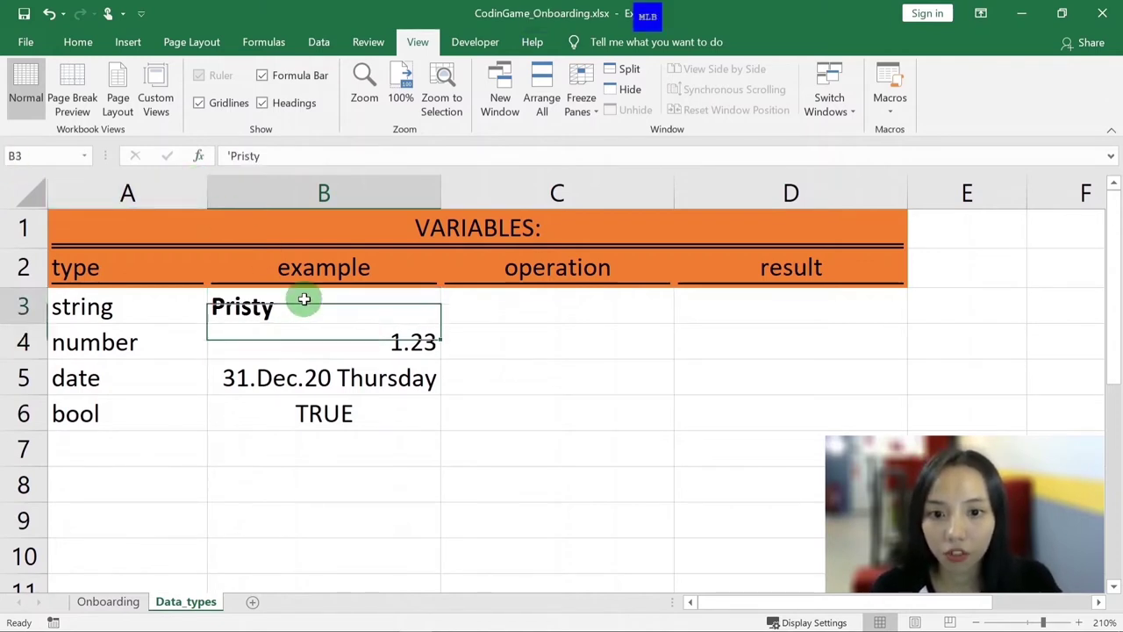
{"action": "left_click", "coordinate": [45, 150]}
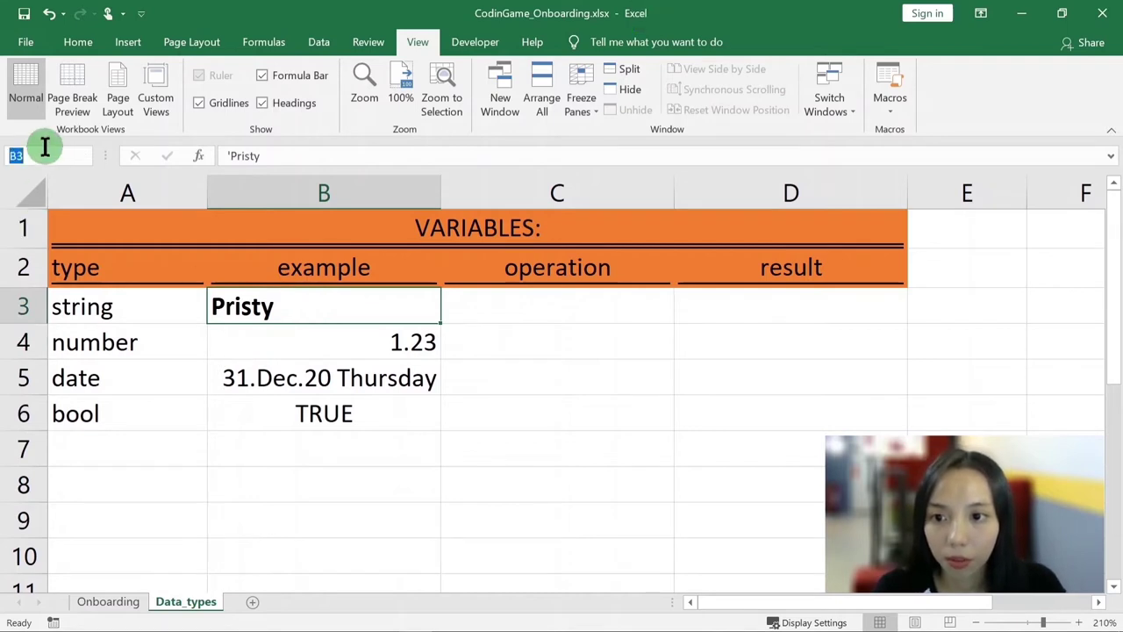
{"action": "type", "text": "My"}
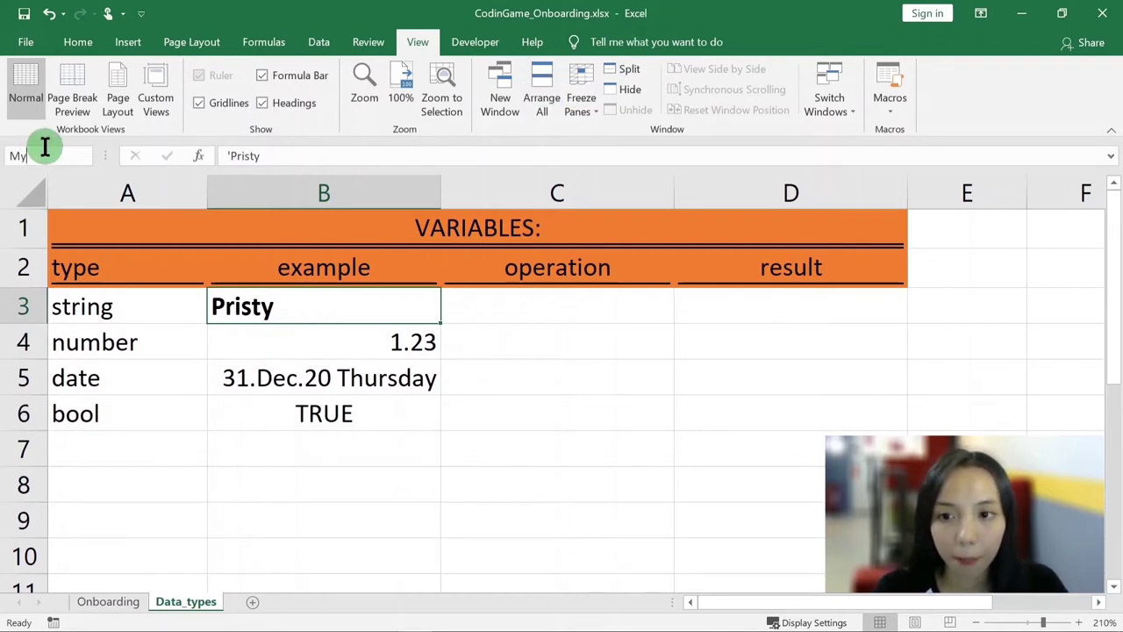
{"action": "type", "text": "_Name"}
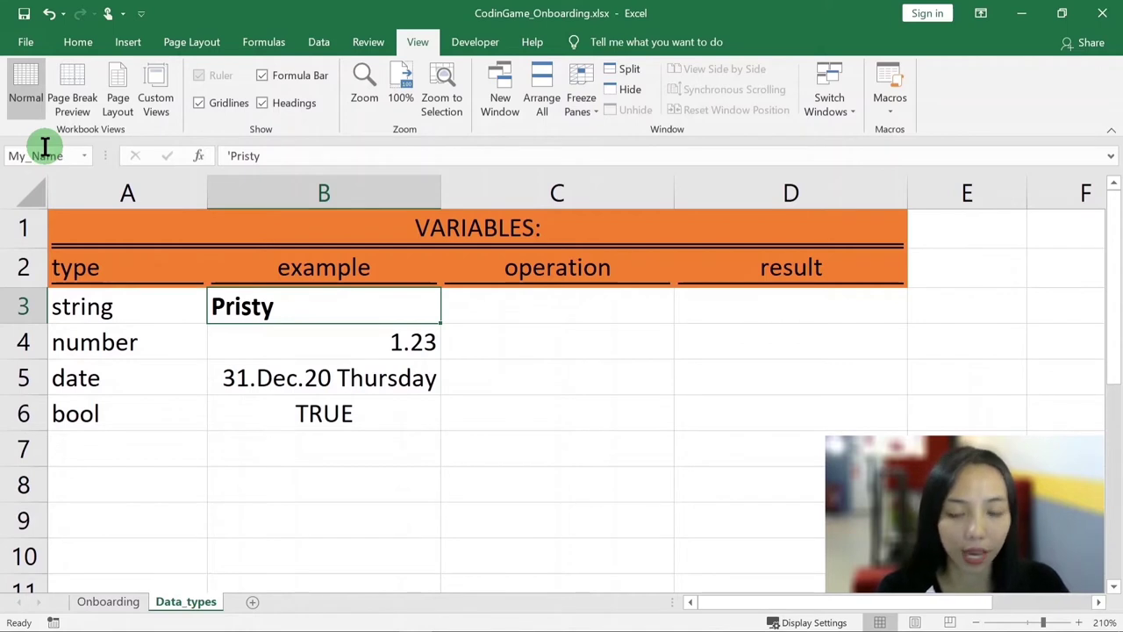
- Name the 1.23 cell B4 My_Height, then jump back to My_Name from the names list
{"action": "left_click", "coordinate": [295, 329]}
{"action": "left_click", "coordinate": [32, 158]}
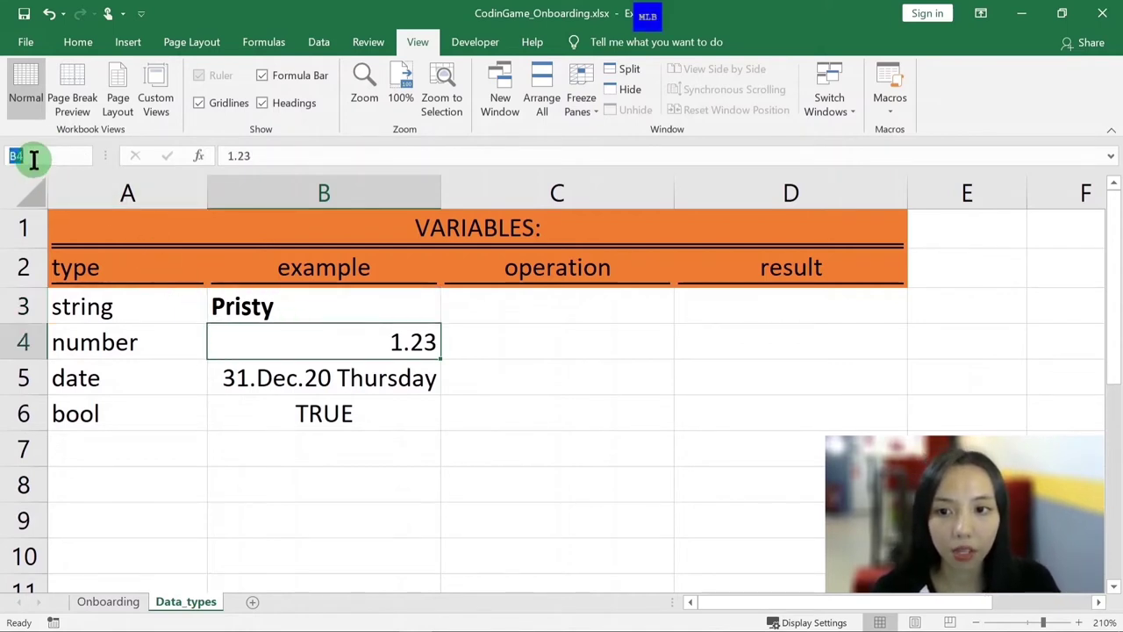
{"action": "type", "text": "My"}
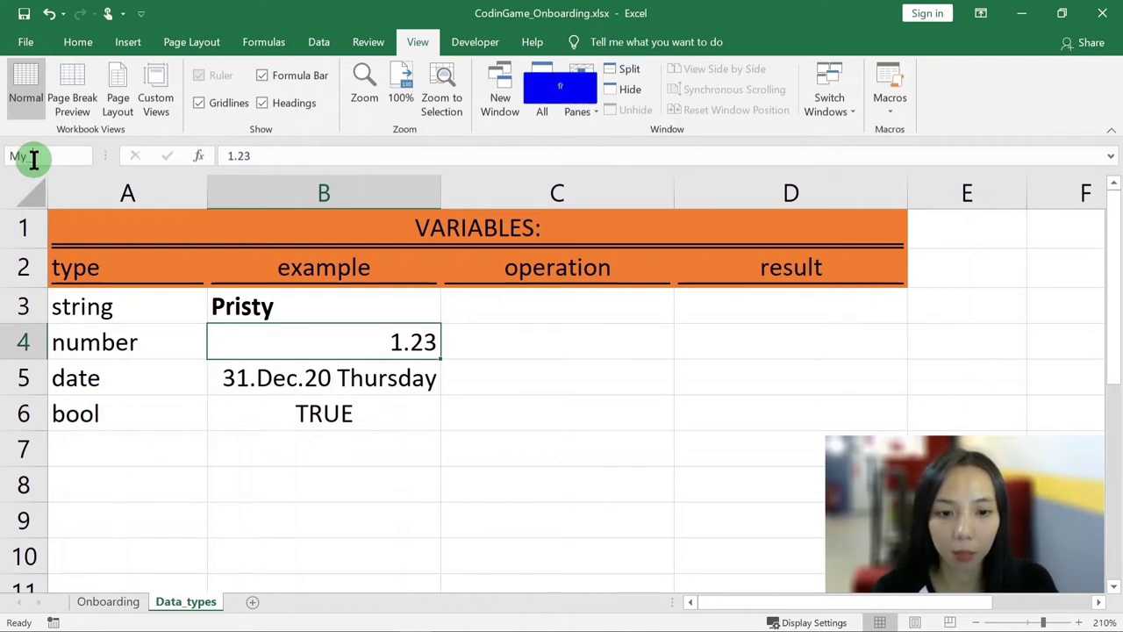
{"action": "type", "text": "Nu"}
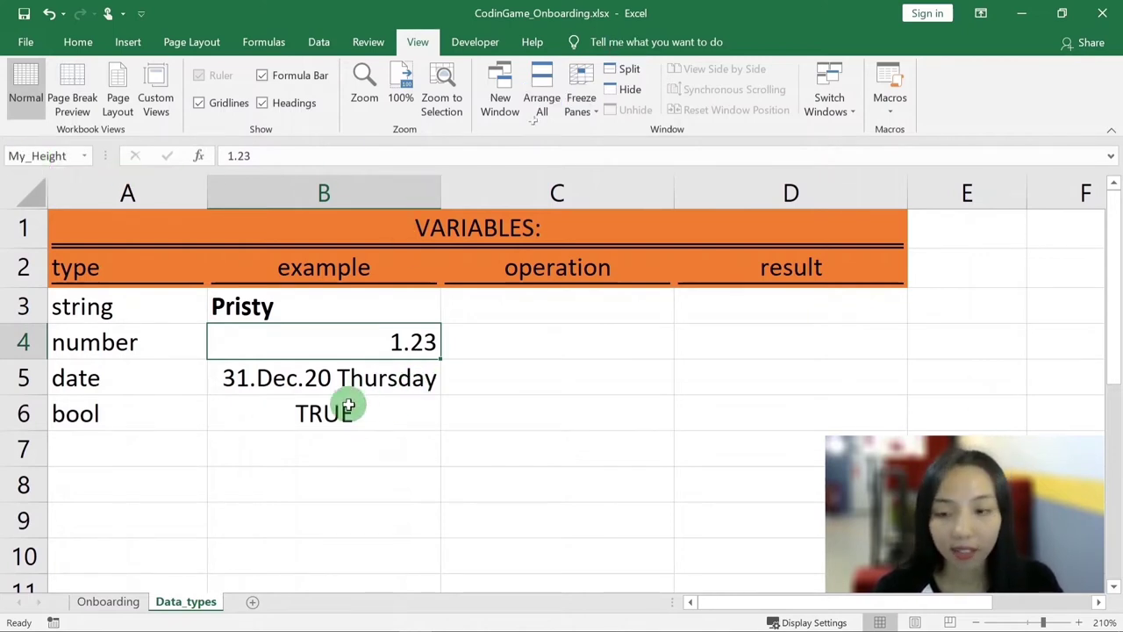
{"action": "left_click", "coordinate": [768, 460]}
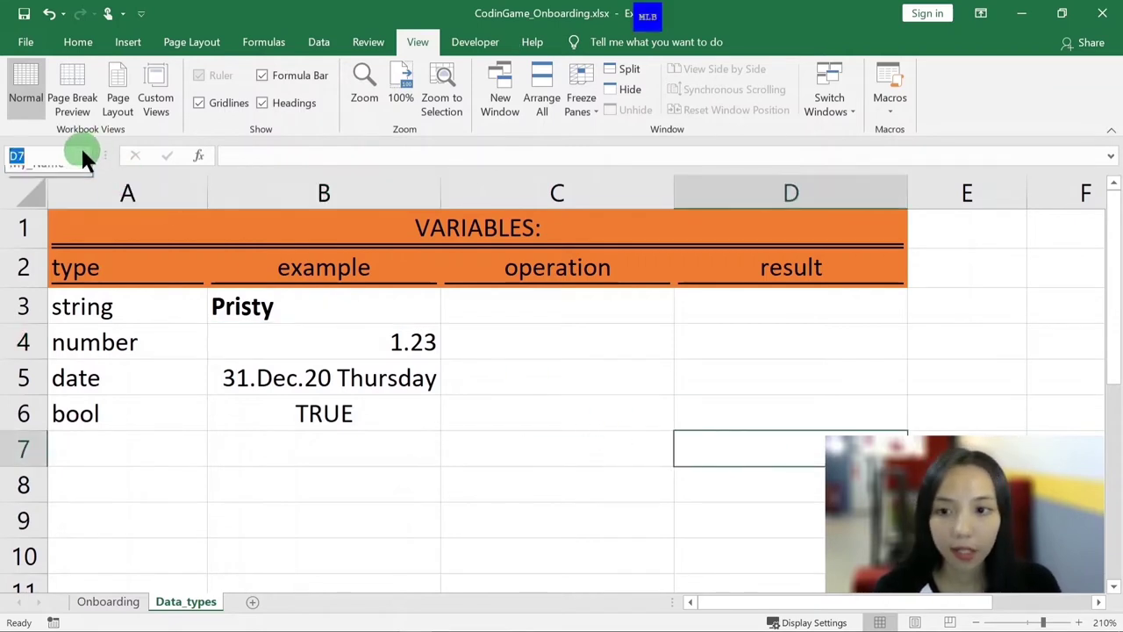
{"action": "left_click", "coordinate": [84, 155]}
{"action": "left_click", "coordinate": [35, 195]}
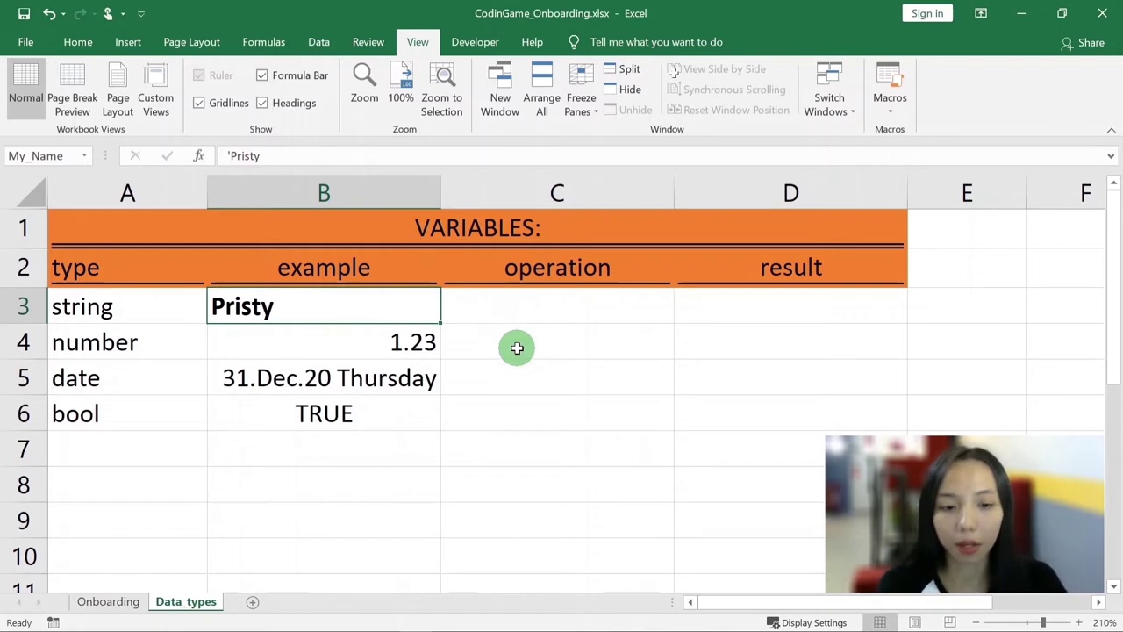
- Enter '+ 1 as the number row's operation in C4
{"action": "left_click", "coordinate": [517, 349]}
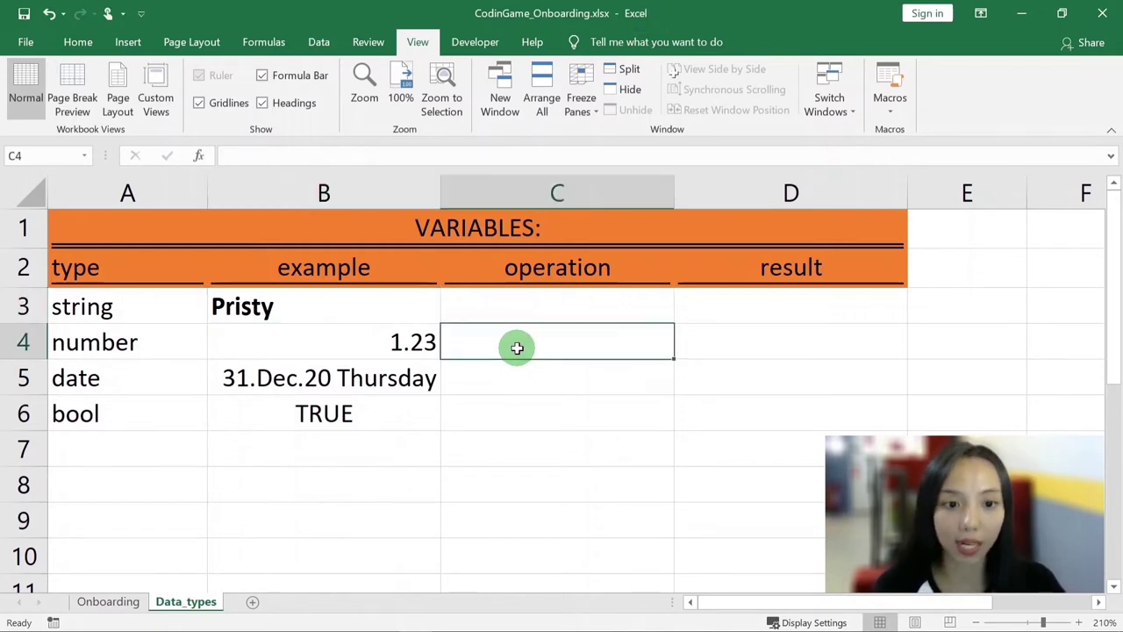
{"action": "type", "text": "'"}
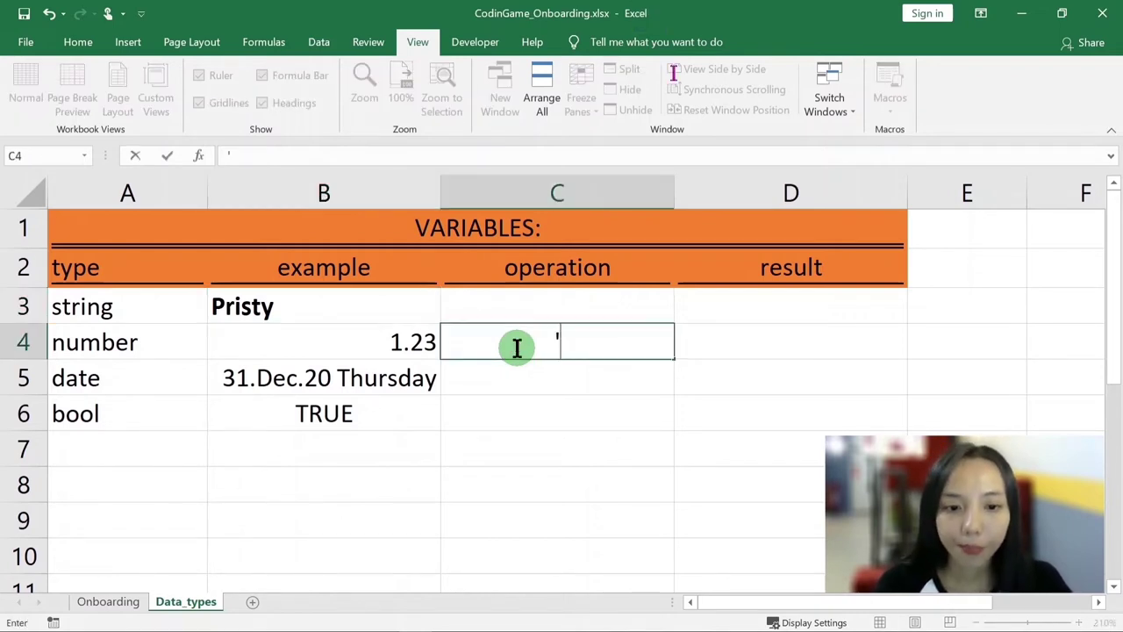
{"action": "type", "text": " + 1"}
{"action": "key", "text": "Return"}
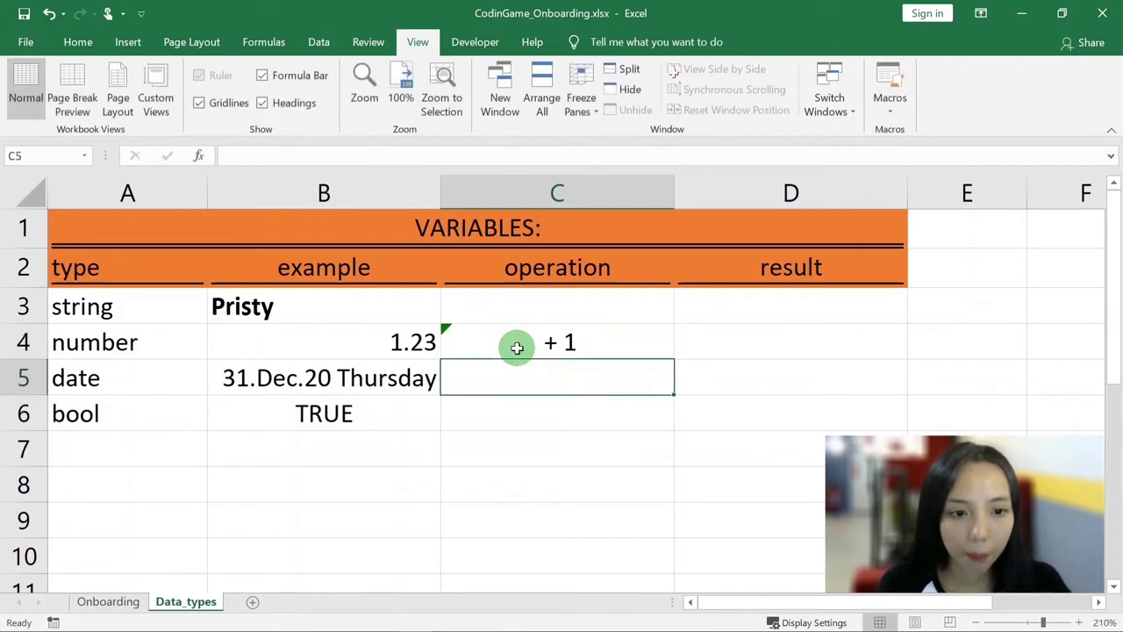
- Make D4 compute =My_Height + 1, giving 2.23
{"action": "key", "text": "Up"}
{"action": "key", "text": "Right"}
{"action": "type", "text": "="}
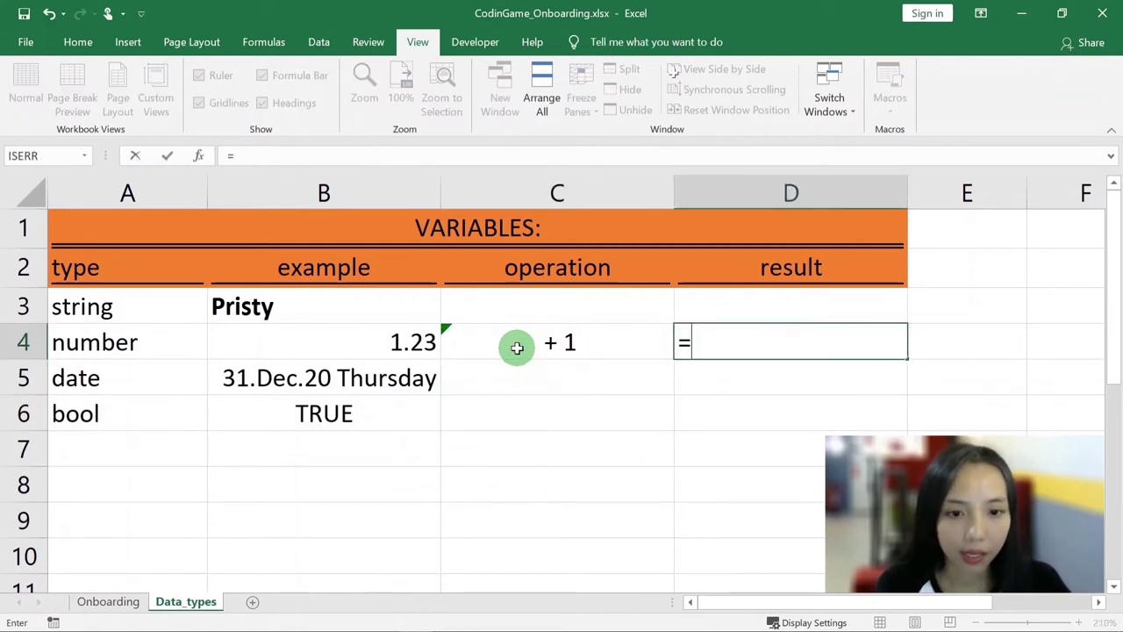
{"action": "key", "text": "Left"}
{"action": "key", "text": "Left"}
{"action": "type", "text": "+"}
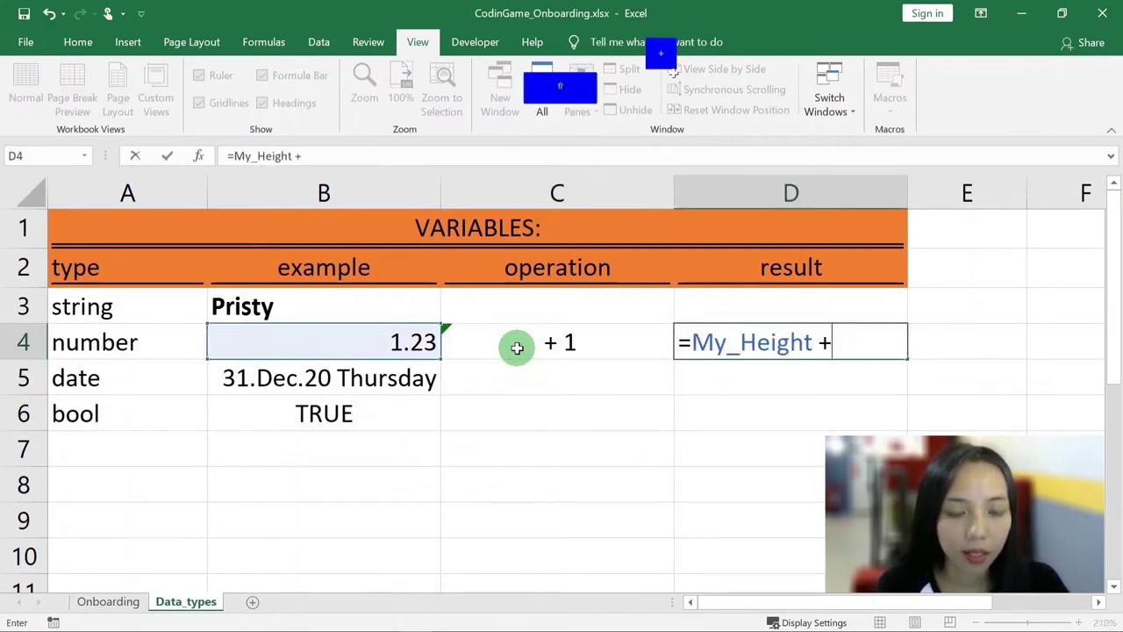
{"action": "type", "text": " 1"}
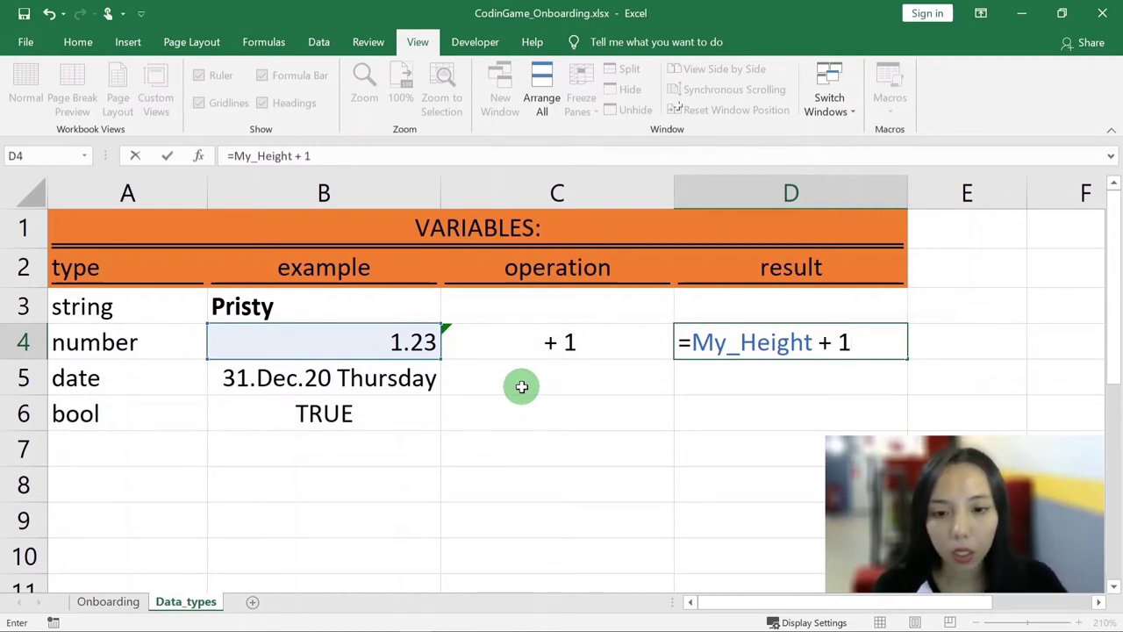
{"action": "left_click_drag", "start_coordinate": [856, 342], "coordinate": [651, 346]}
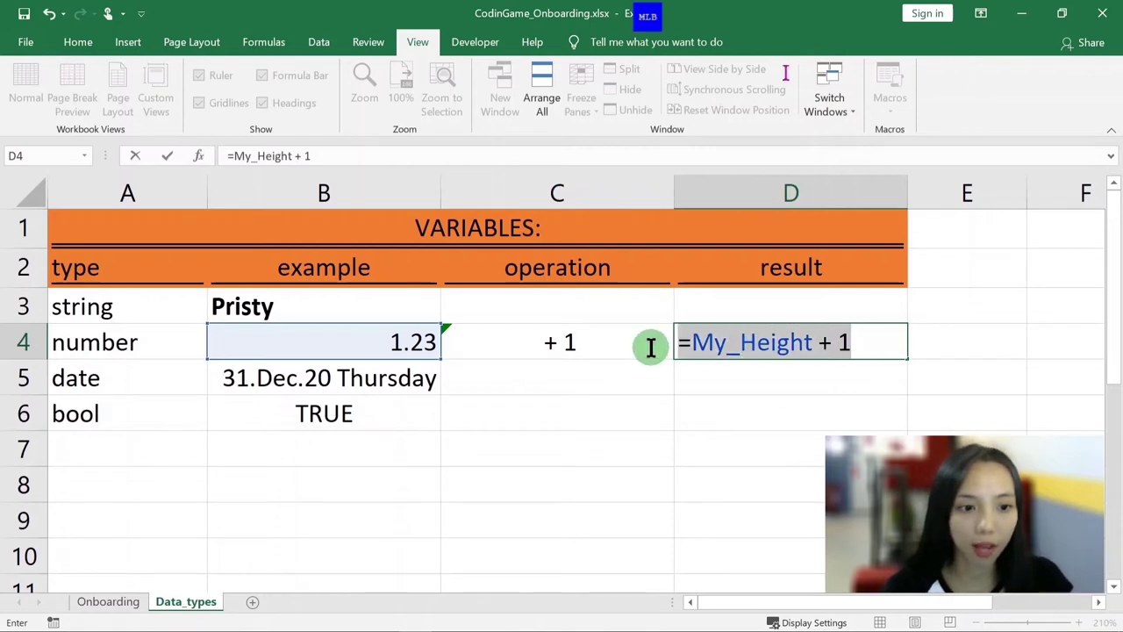
{"action": "left_click", "coordinate": [689, 342]}
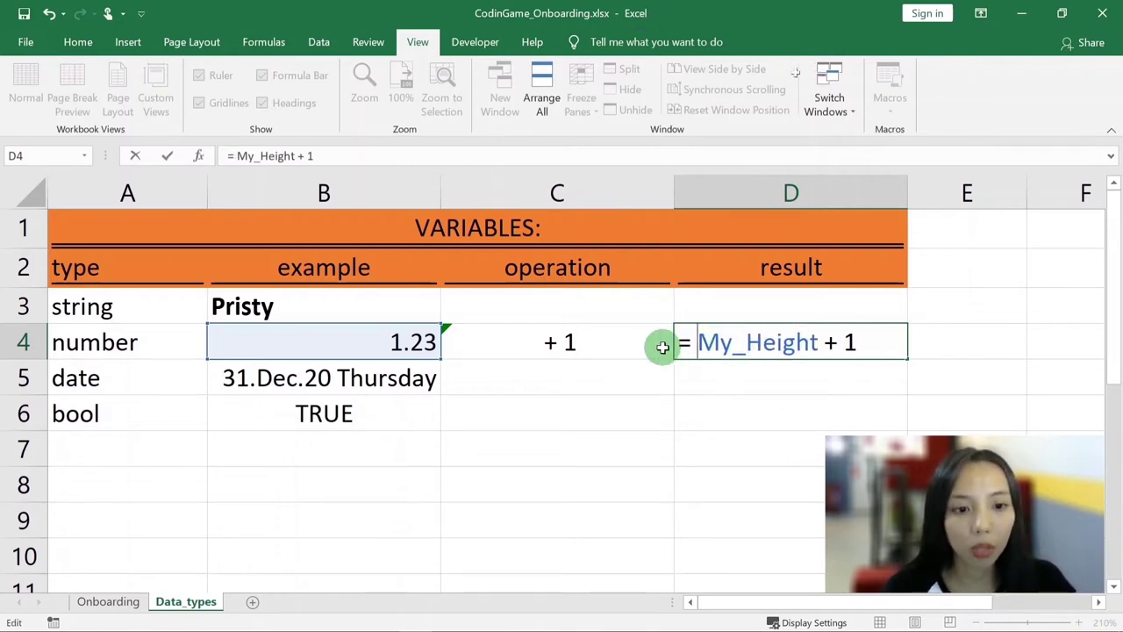
{"action": "key", "text": "Return"}
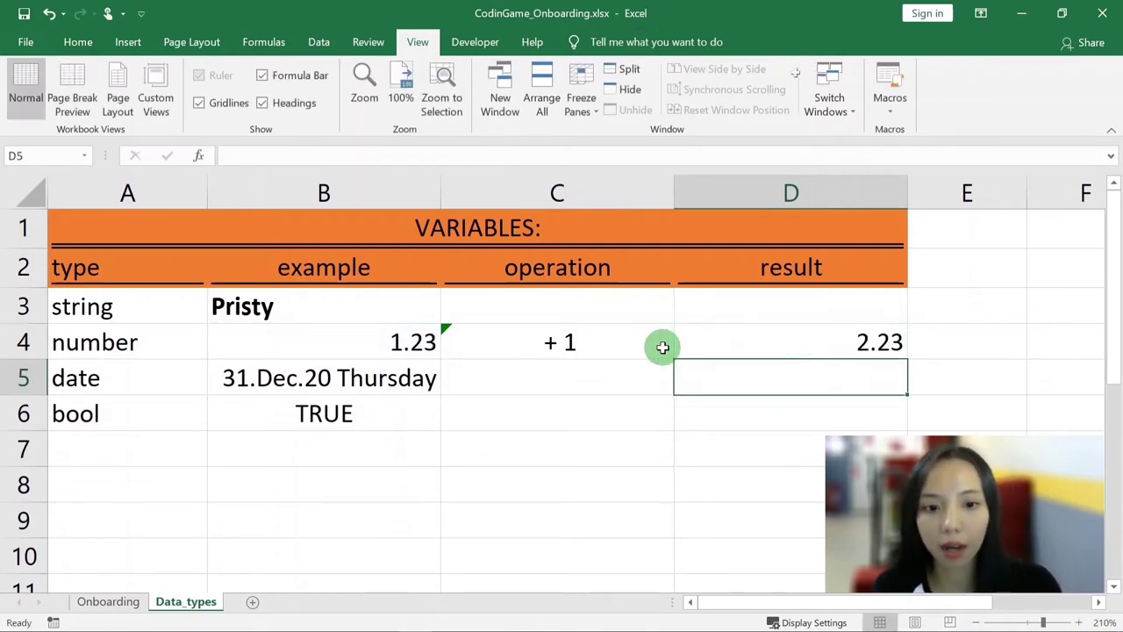
{"action": "left_click", "coordinate": [770, 308]}
{"action": "left_click", "coordinate": [360, 347]}
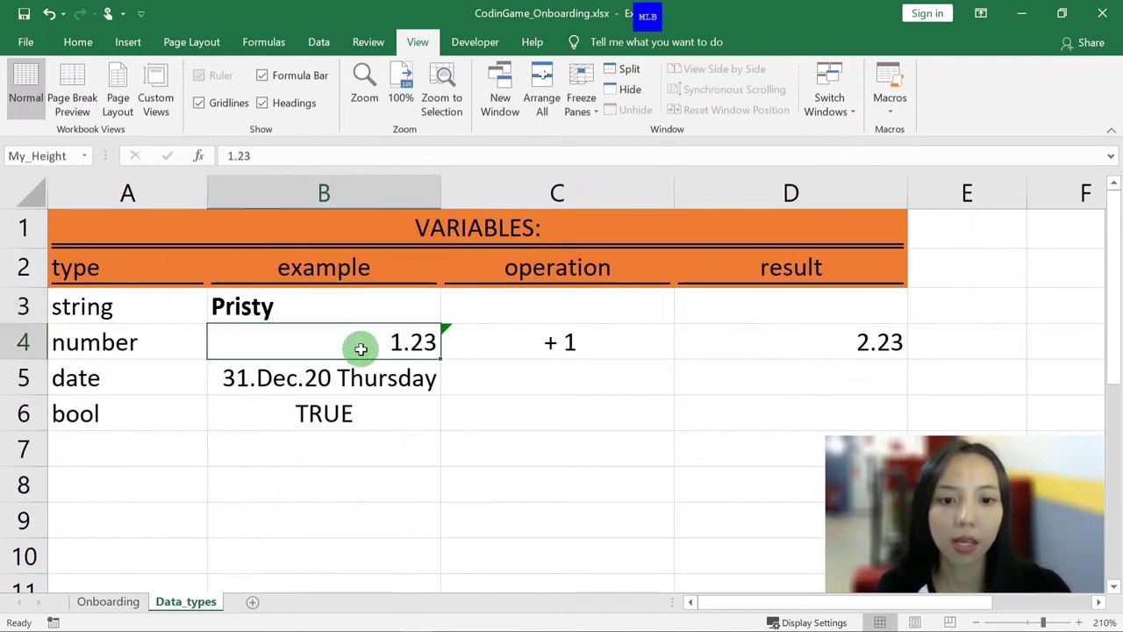
{"action": "left_click", "coordinate": [866, 342]}
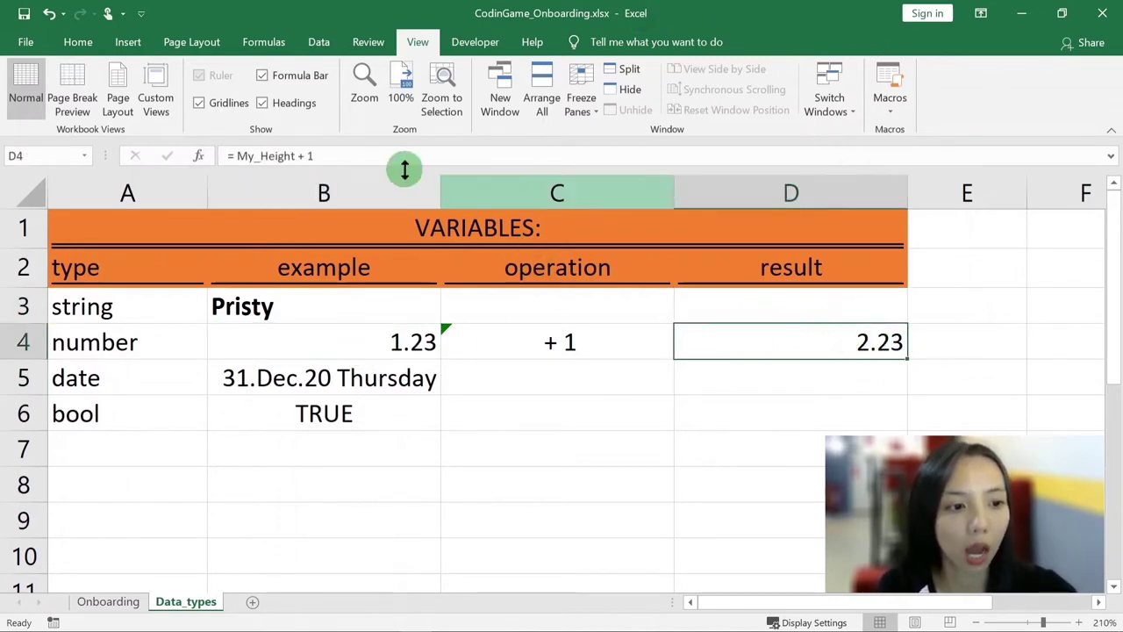
{"action": "double_click", "coordinate": [262, 156]}
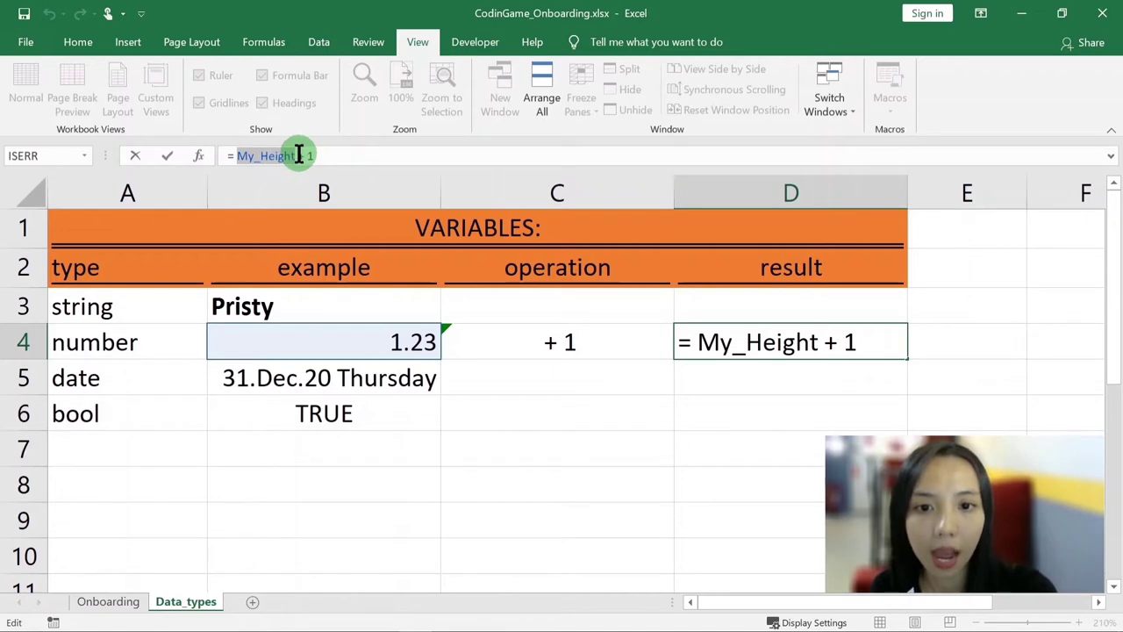
{"action": "mouse_move", "coordinate": [298, 155]}
{"action": "left_mouse_down"}
{"action": "mouse_move", "coordinate": [320, 155]}
{"action": "mouse_move", "coordinate": [234, 155]}
{"action": "left_mouse_up"}
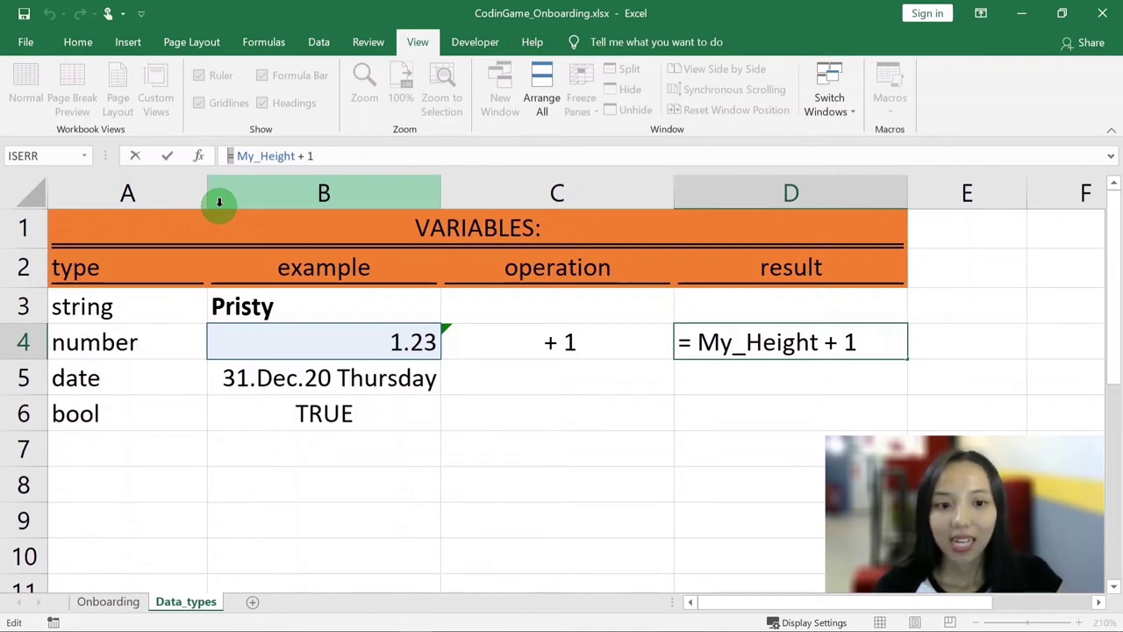
{"action": "key", "text": "ctrl+Return"}
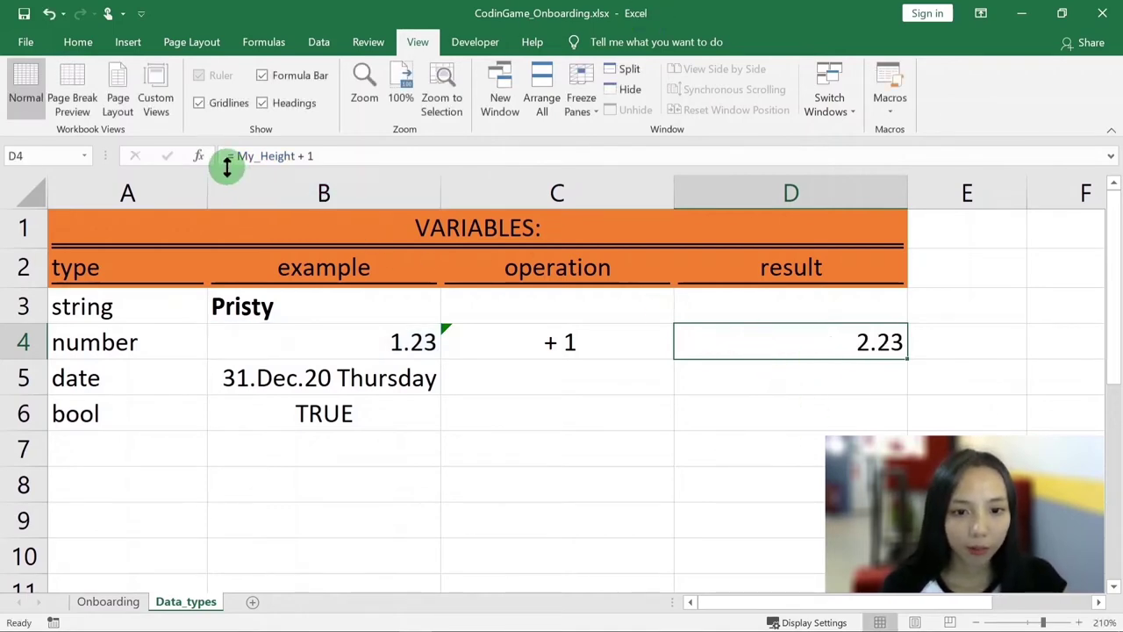
{"action": "left_click", "coordinate": [231, 156]}
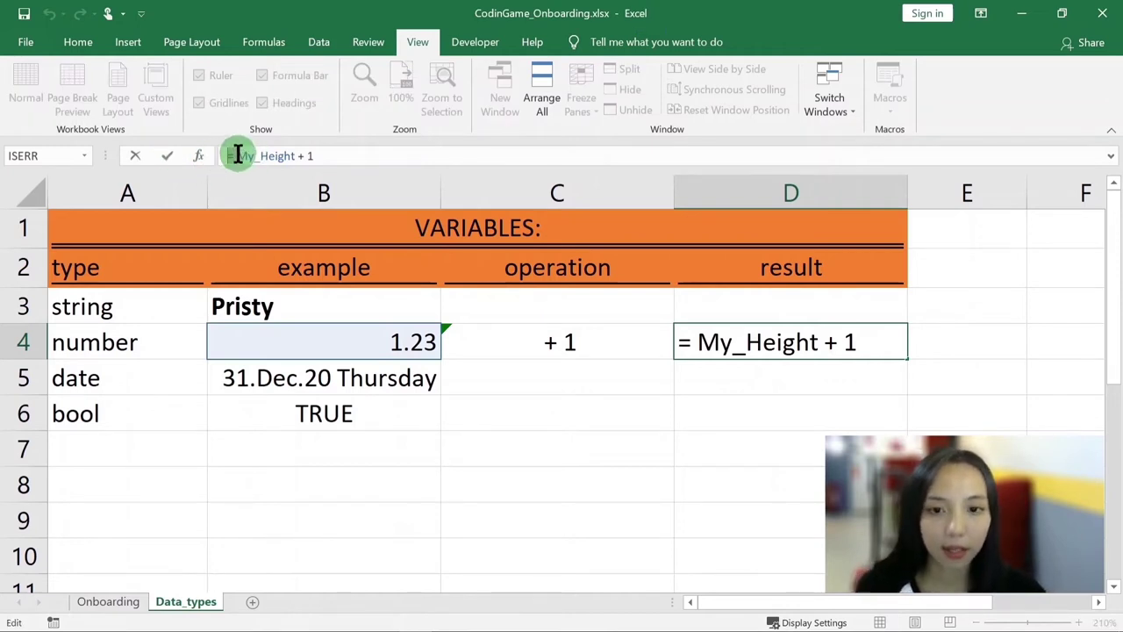
{"action": "key", "text": "ctrl+Return"}
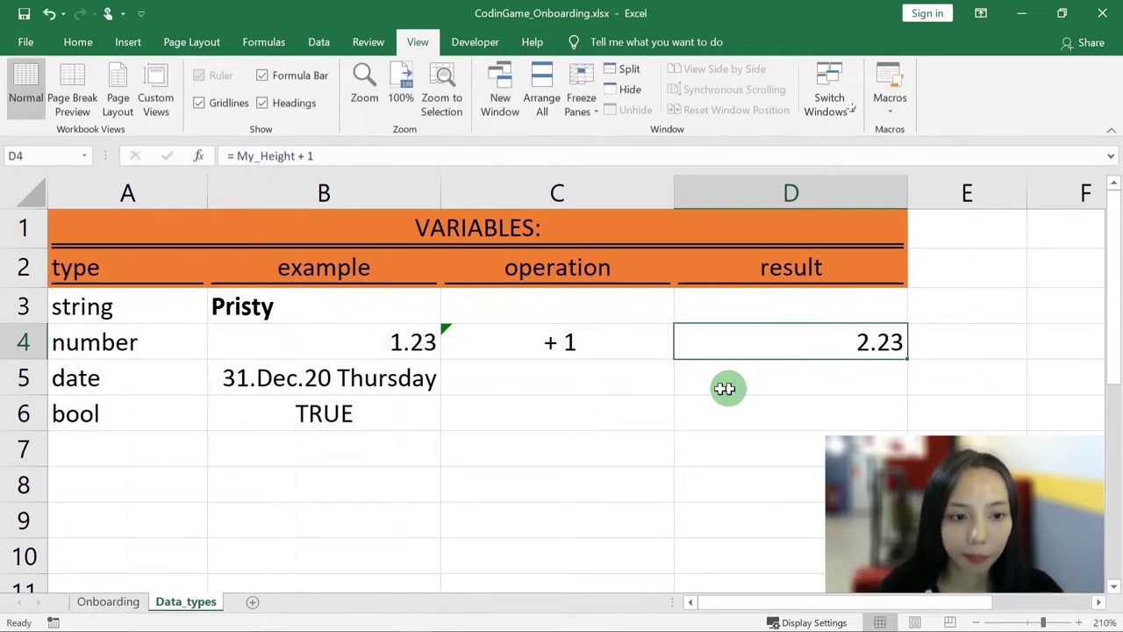
- Copy the + 1 operation label from C4 into C5
{"action": "left_click", "coordinate": [727, 379]}
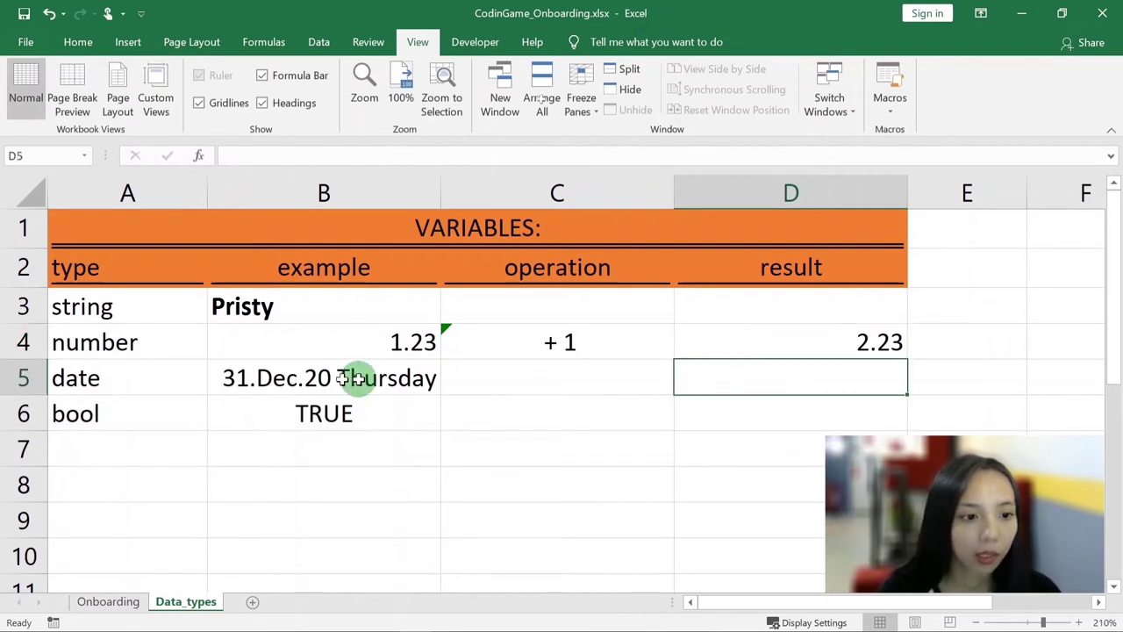
{"action": "left_click", "coordinate": [533, 347]}
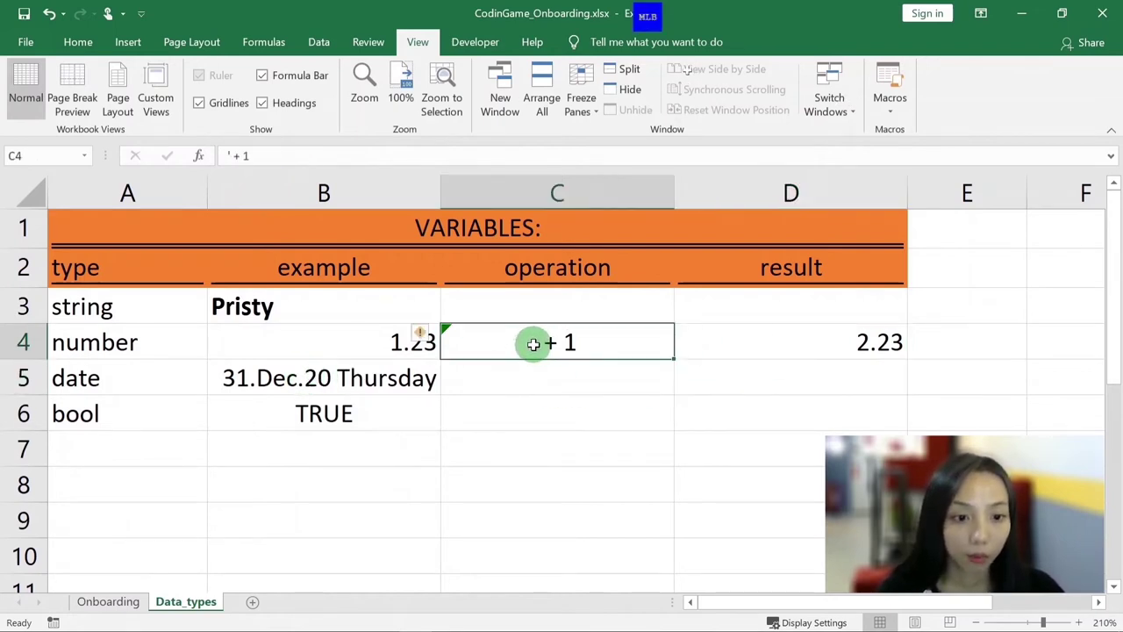
{"action": "key", "text": "ctrl+c"}
{"action": "left_click", "coordinate": [542, 368]}
{"action": "key", "text": "ctrl+v"}
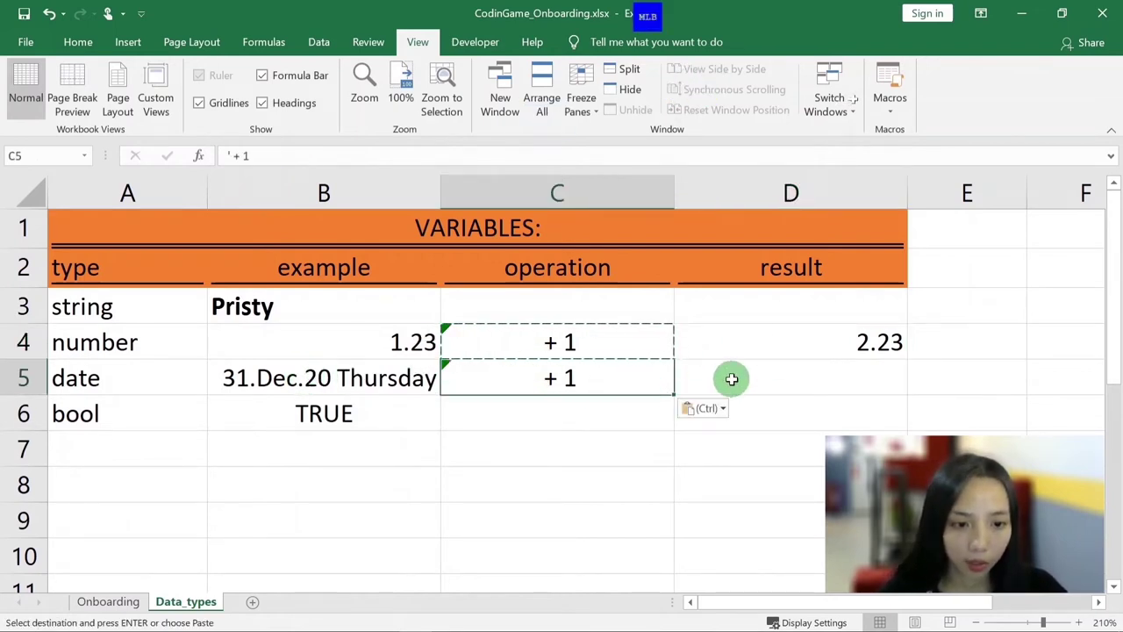
- Enter =B5 + 1 in D5 so it shows 1.Jan.21 Friday
{"action": "left_click", "coordinate": [729, 376]}
{"action": "type", "text": "="}
{"action": "key", "text": "Left"}
{"action": "key", "text": "Left"}
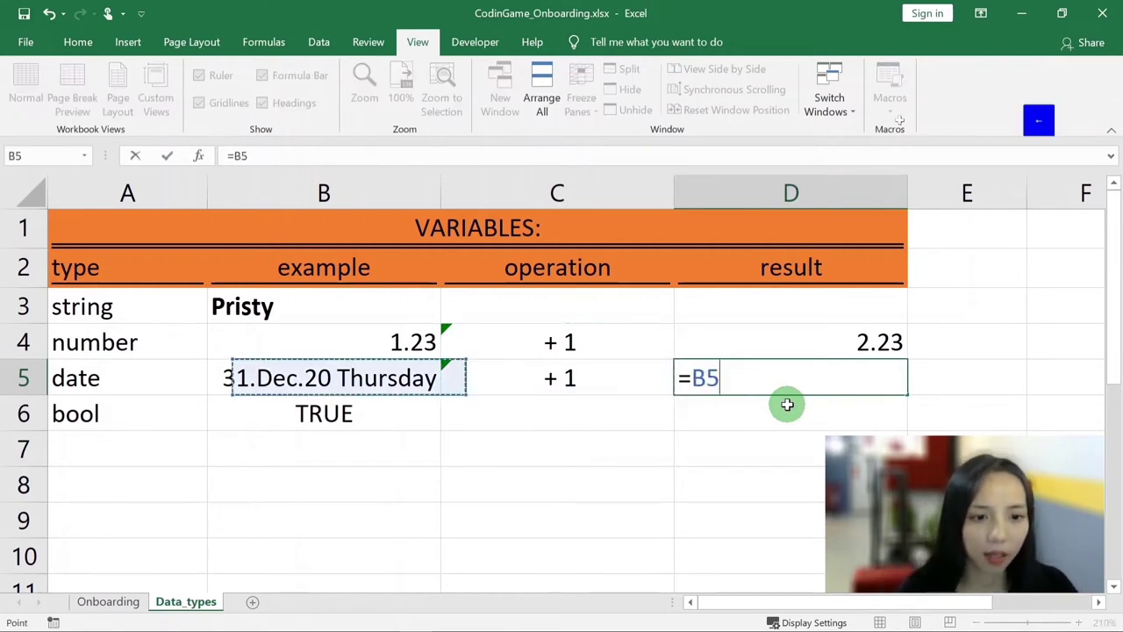
{"action": "type", "text": "+ 1"}
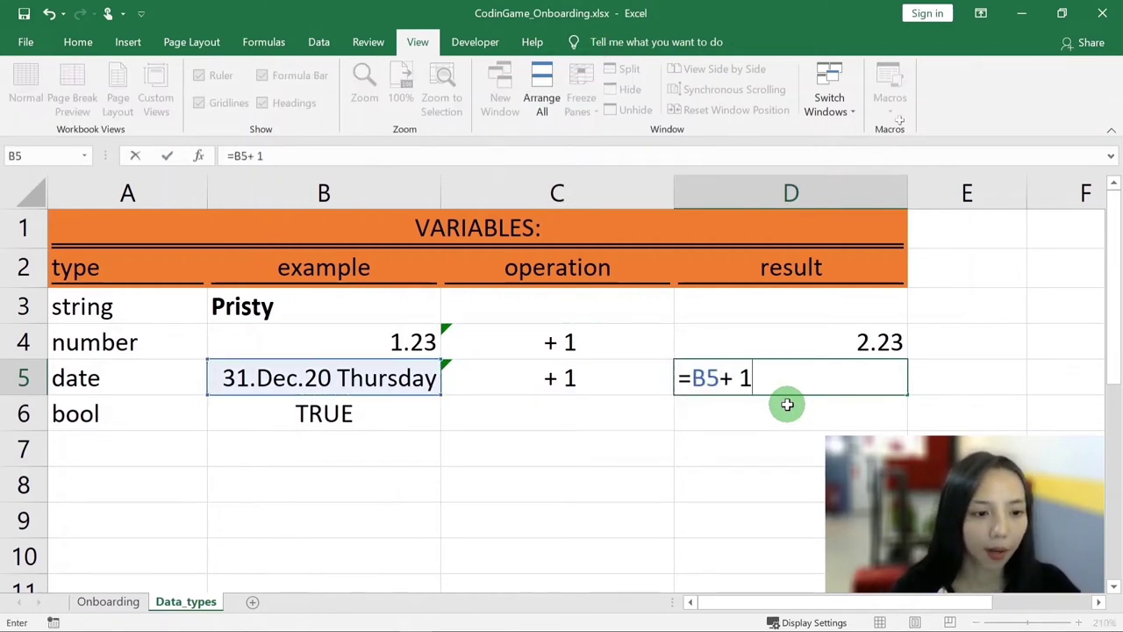
{"action": "key", "text": "Return"}
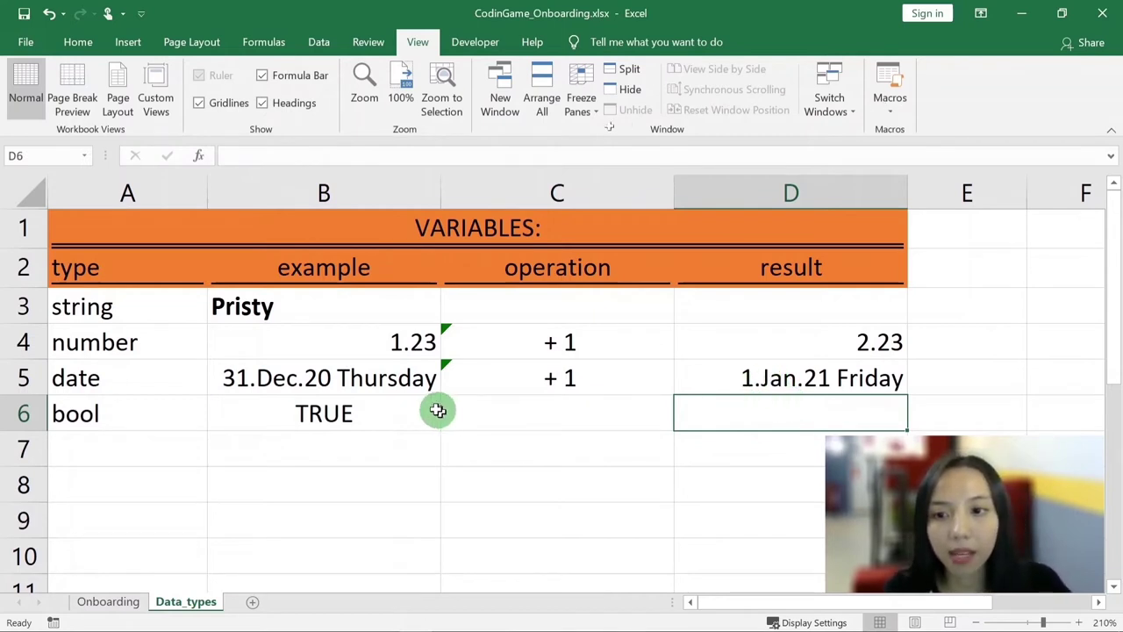
{"action": "left_click", "coordinate": [383, 380]}
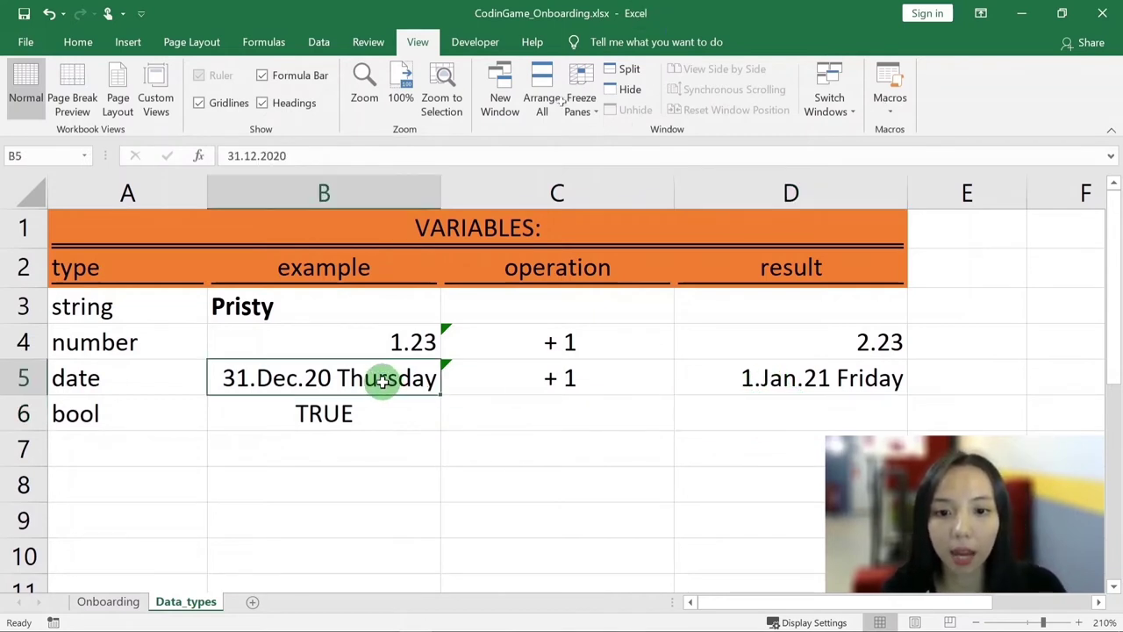
{"action": "left_click", "coordinate": [739, 375]}
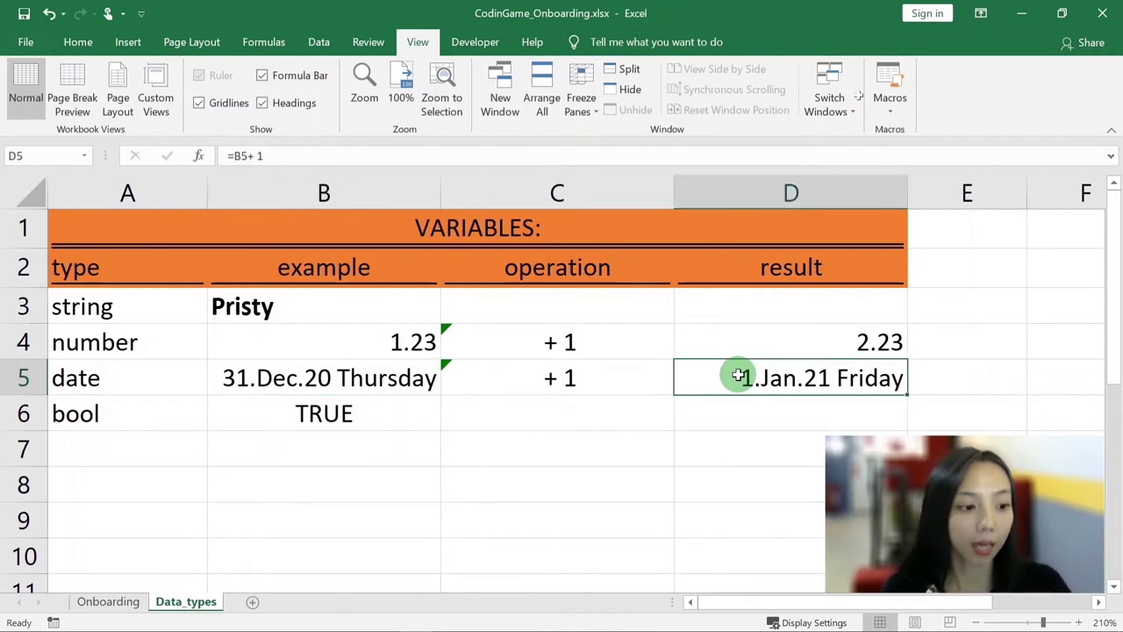
- Review D5's =B5 + 1 formula in the formula bar and recommit it unchanged
{"action": "left_click", "coordinate": [247, 156]}
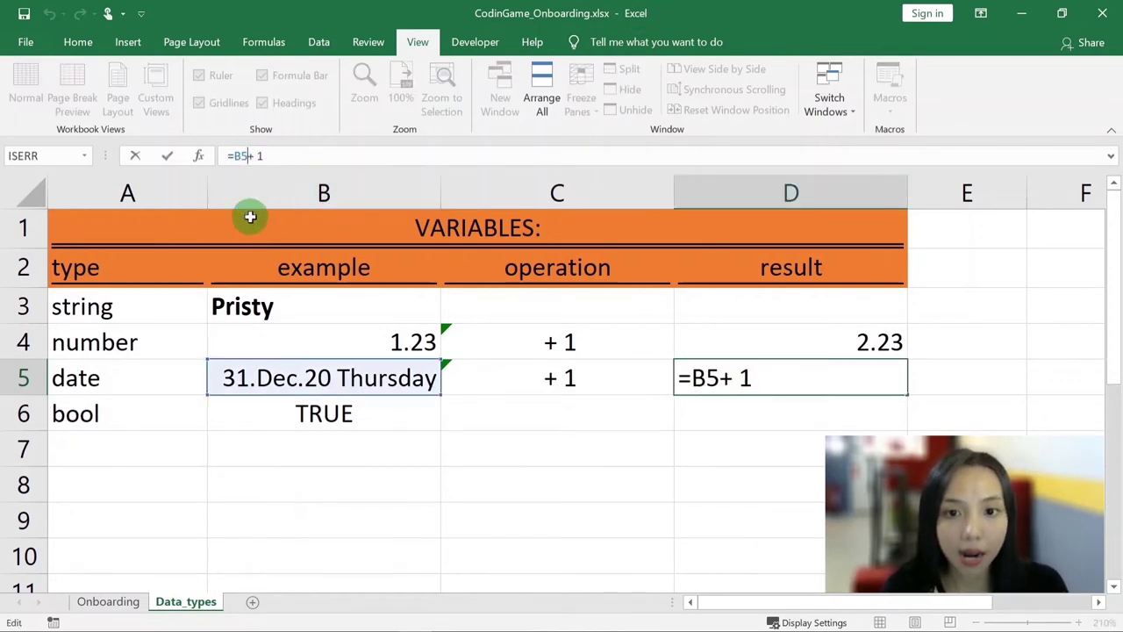
{"action": "key", "text": "Return"}
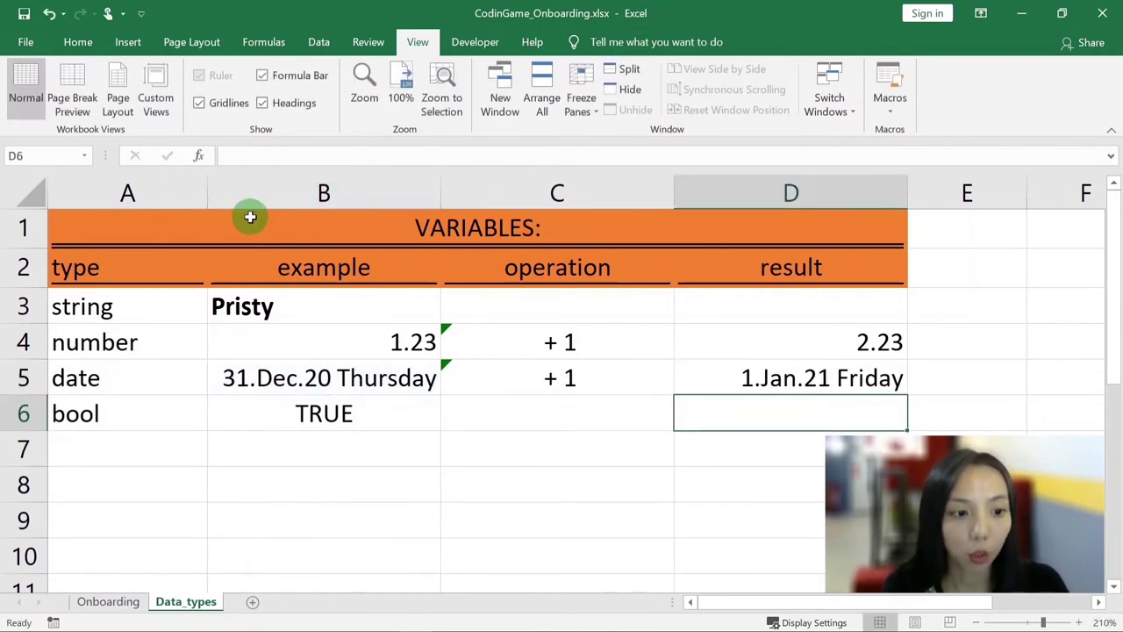
{"action": "key", "text": "Up"}
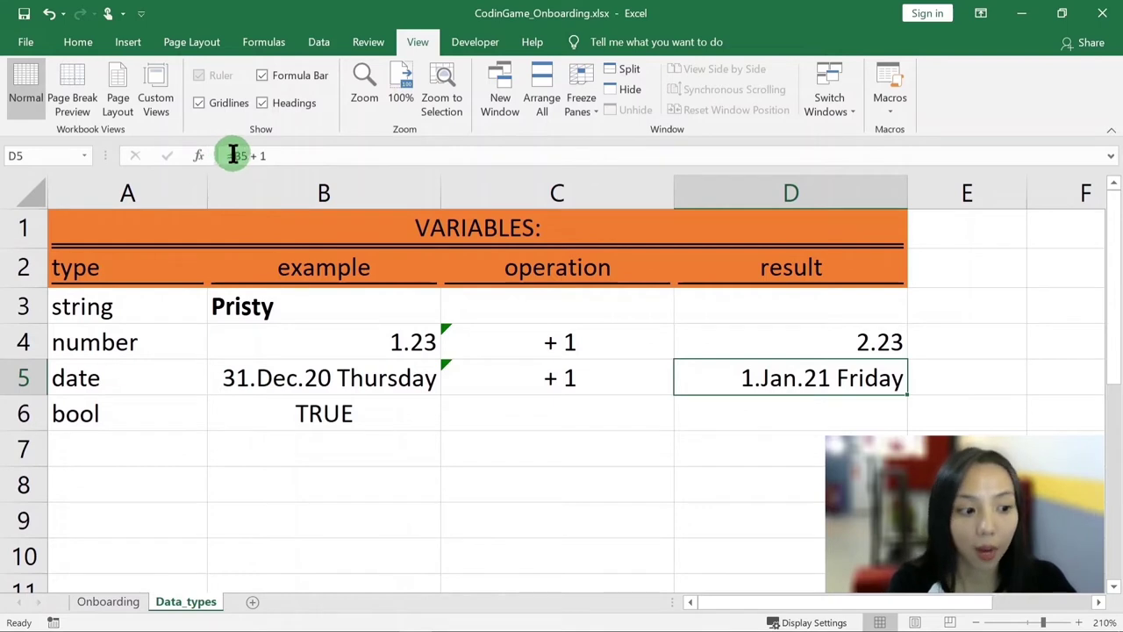
{"action": "left_click_drag", "start_coordinate": [250, 156], "coordinate": [287, 158]}
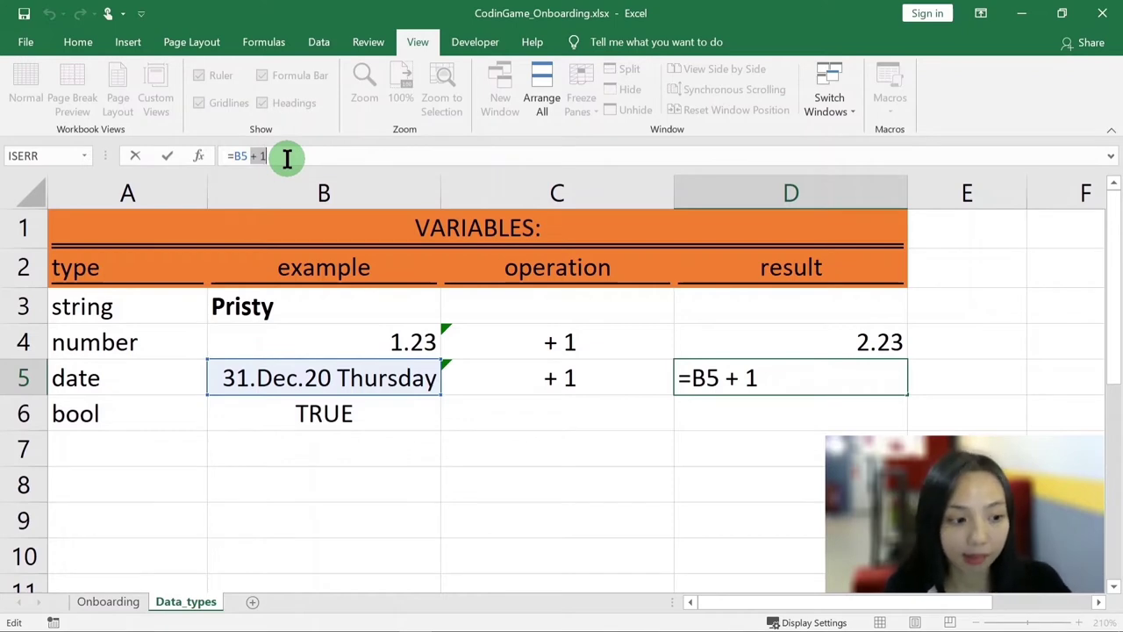
{"action": "key", "text": "Escape"}
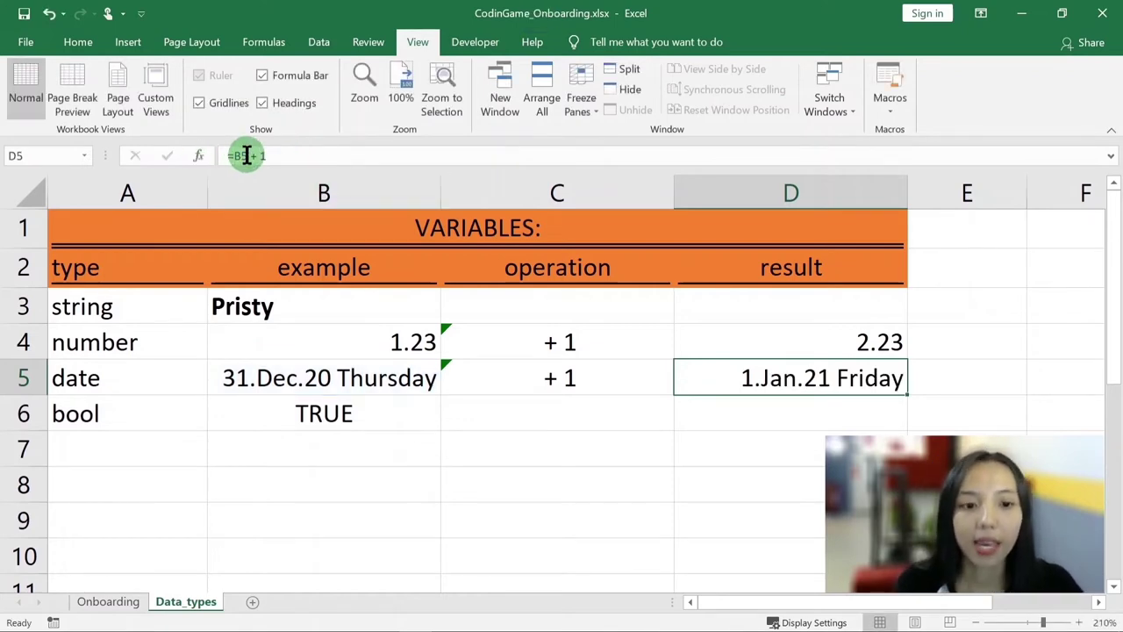
{"action": "left_click", "coordinate": [246, 155]}
{"action": "key", "text": "Escape"}
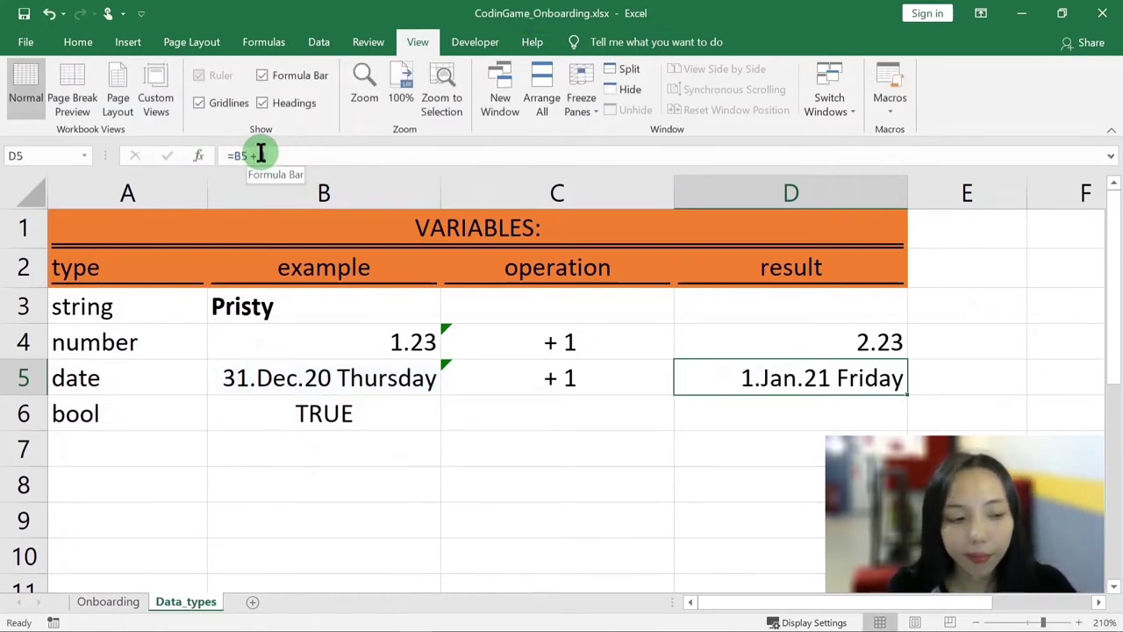
{"action": "left_click", "coordinate": [247, 156]}
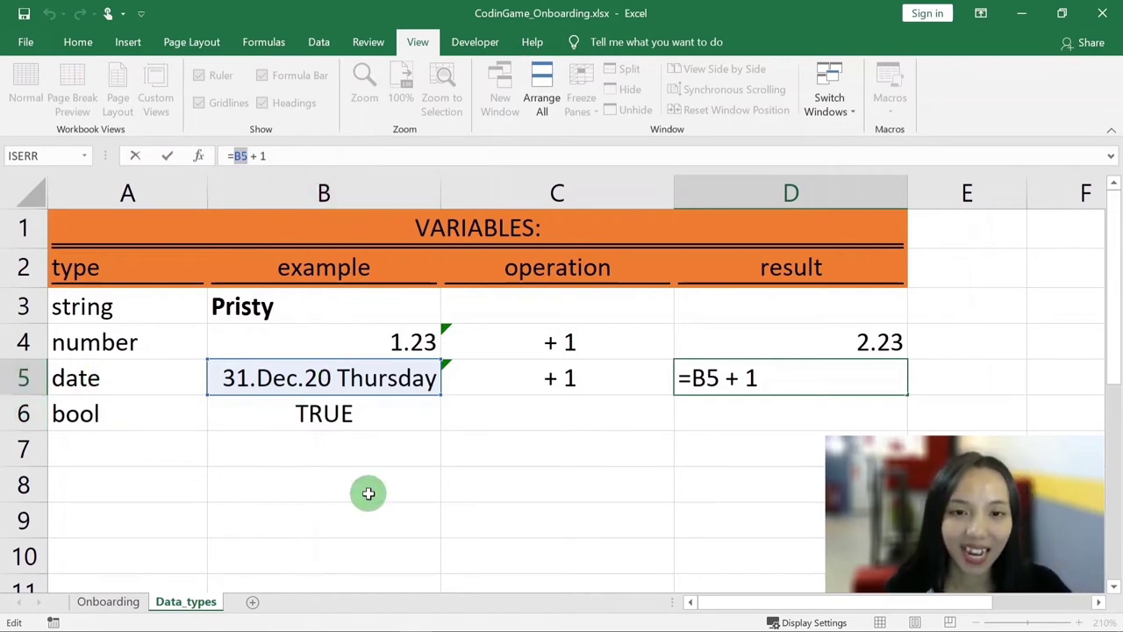
{"action": "key", "text": "ctrl+Return"}
{"action": "left_click", "coordinate": [536, 411]}
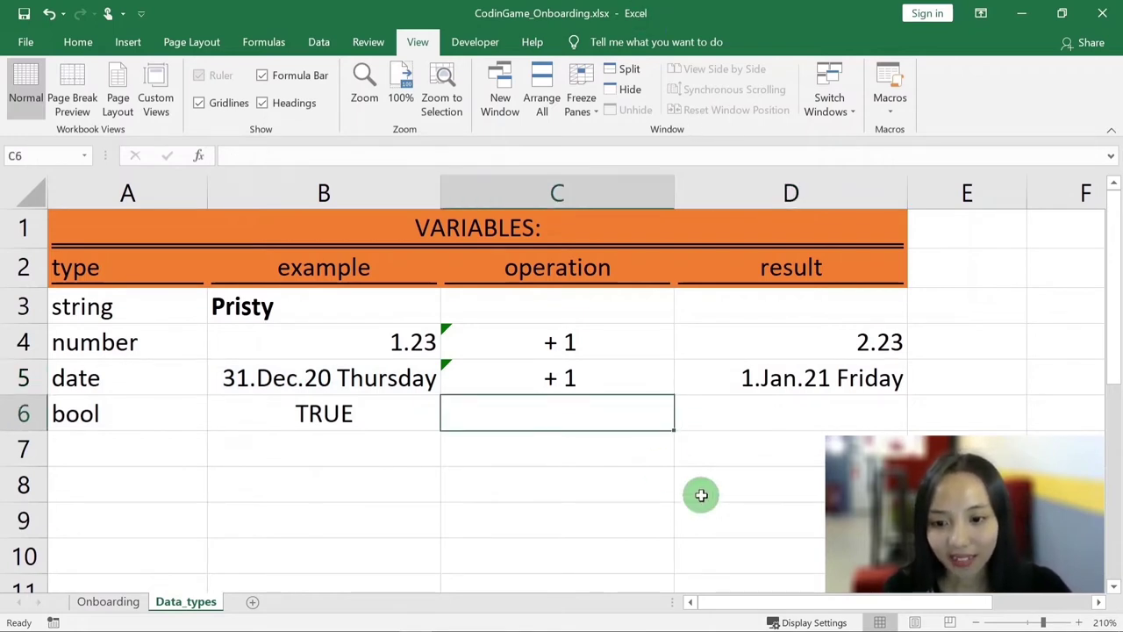
- Enter 'not() in C6 and make D6 compute =NOT(B6), showing FALSE
{"action": "type", "text": "'no"}
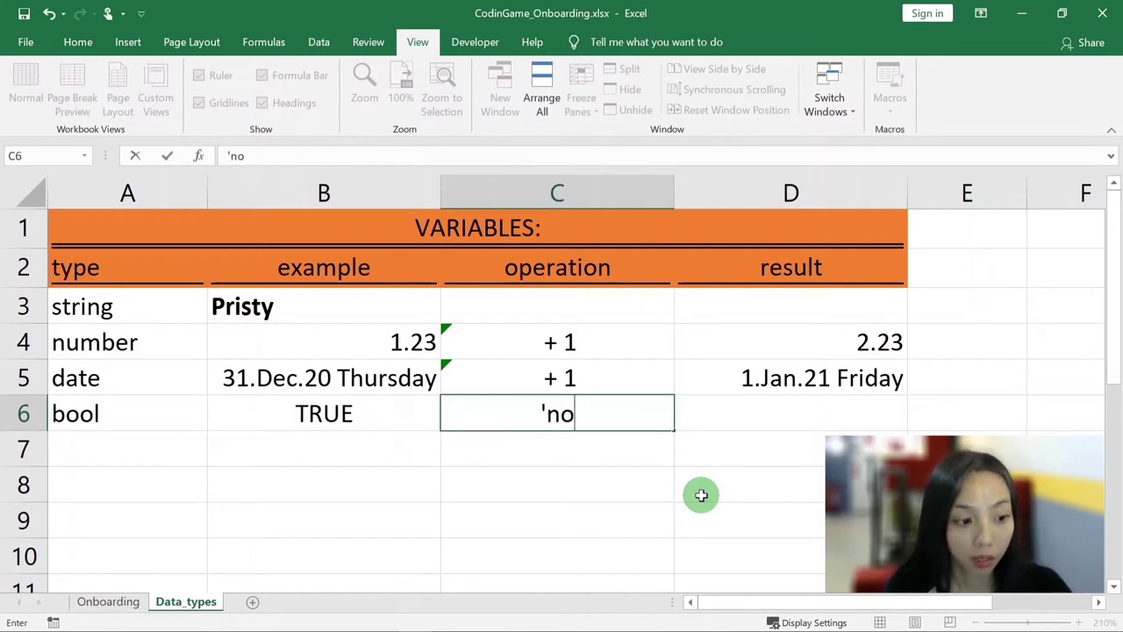
{"action": "type", "text": "t()"}
{"action": "key", "text": "Return"}
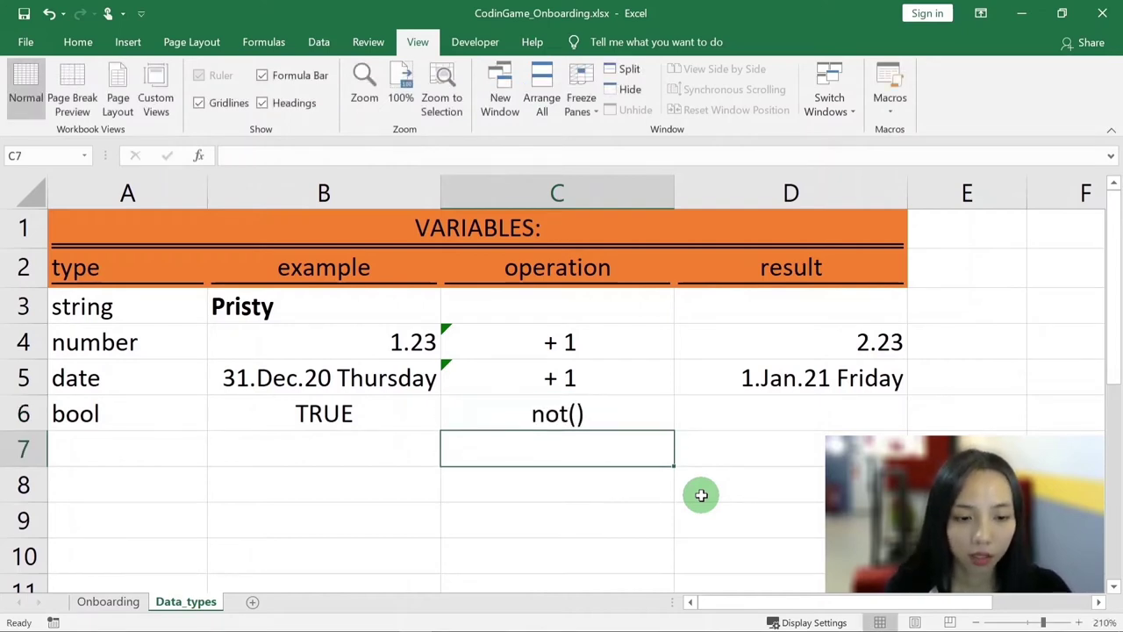
{"action": "key", "text": "Up"}
{"action": "key", "text": "Right"}
{"action": "type", "text": "=no"}
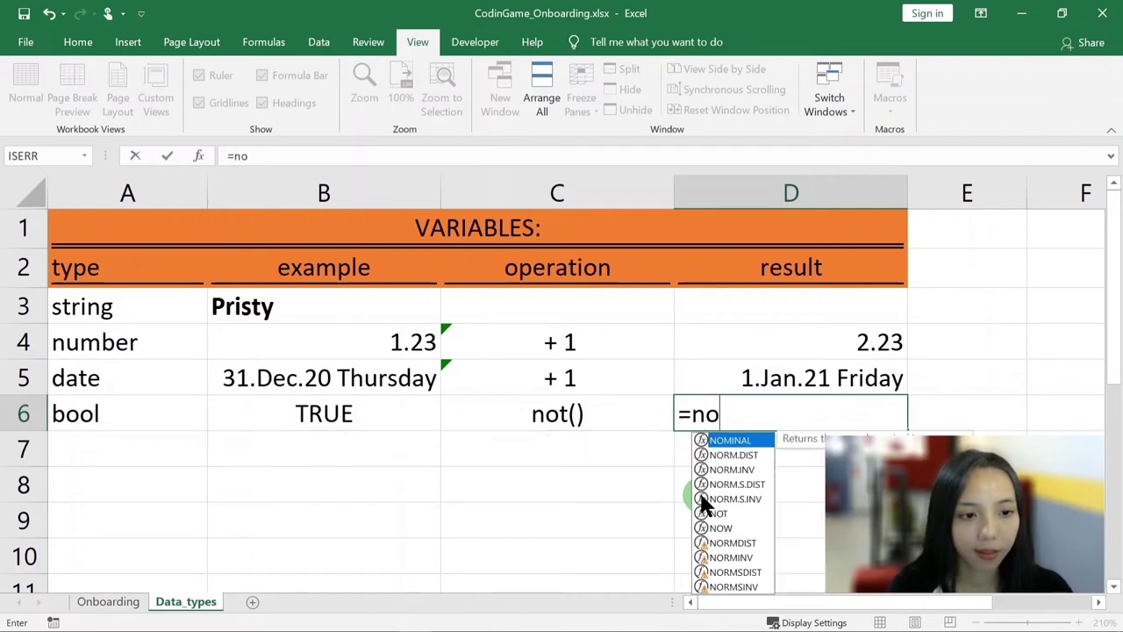
{"action": "type", "text": "t("}
{"action": "key", "text": "Left"}
{"action": "key", "text": "Left"}
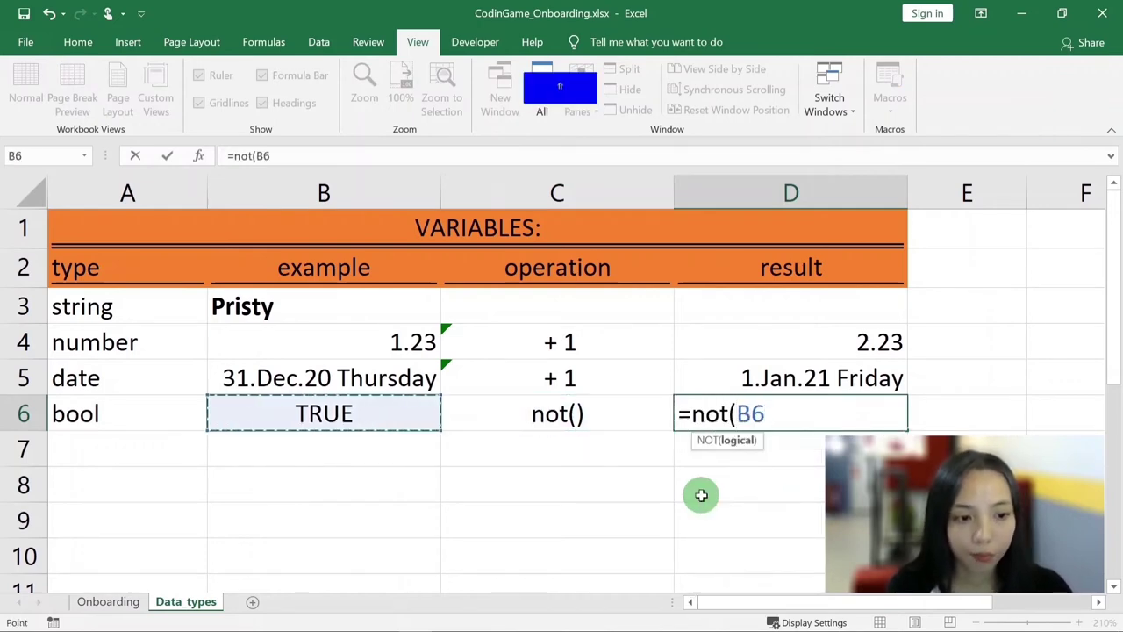
{"action": "type", "text": ")"}
{"action": "key", "text": "Return"}
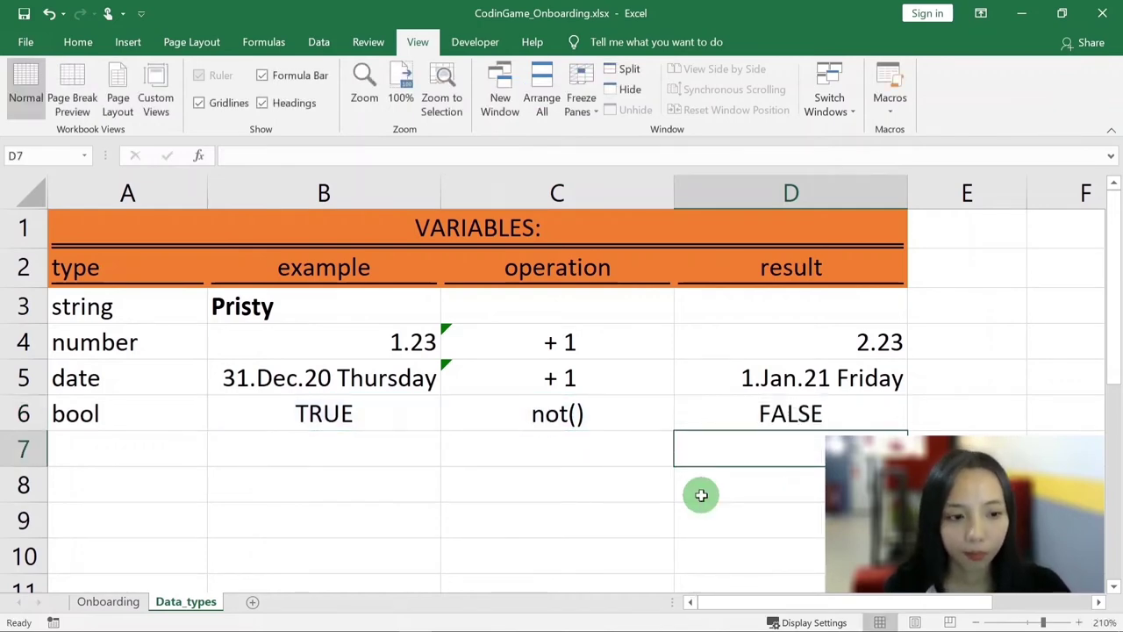
{"action": "left_click", "coordinate": [777, 418]}
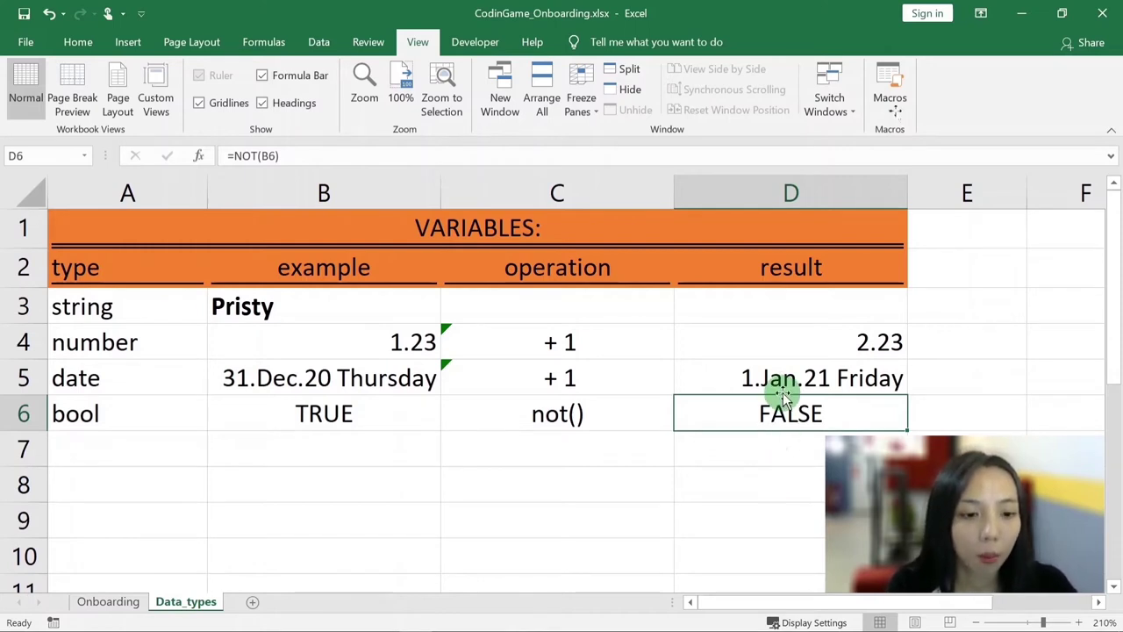
{"action": "left_click", "coordinate": [225, 156]}
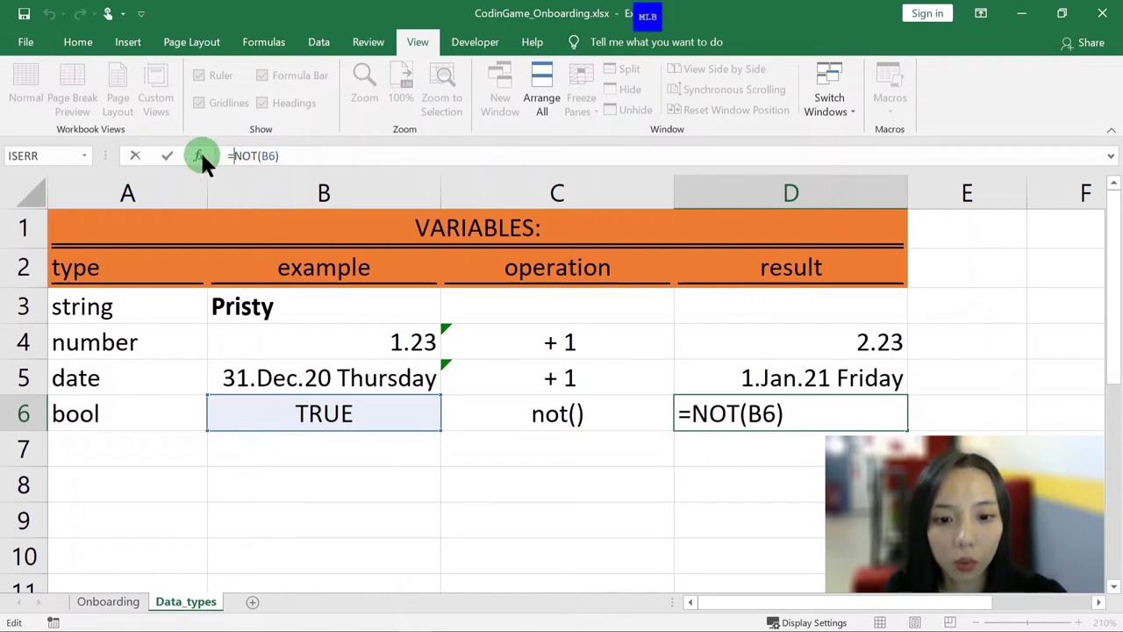
{"action": "left_click", "coordinate": [199, 155]}
{"action": "mouse_move", "coordinate": [727, 311]}
{"action": "left_mouse_down"}
{"action": "mouse_move", "coordinate": [189, 424]}
{"action": "mouse_move", "coordinate": [168, 392]}
{"action": "left_mouse_up"}
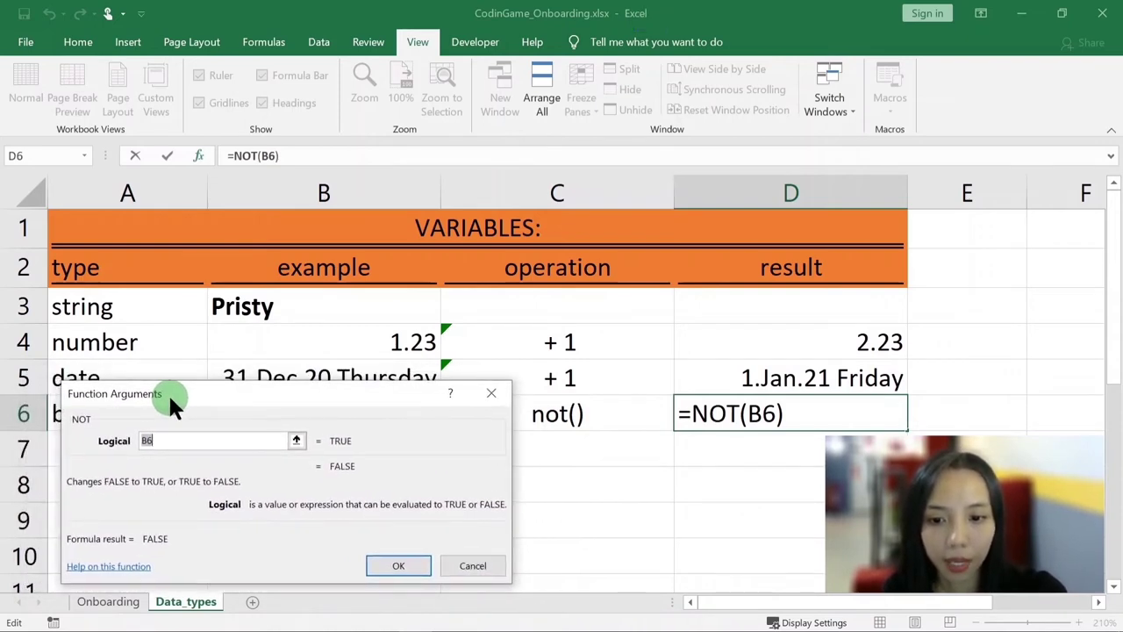
{"action": "left_click", "coordinate": [175, 441]}
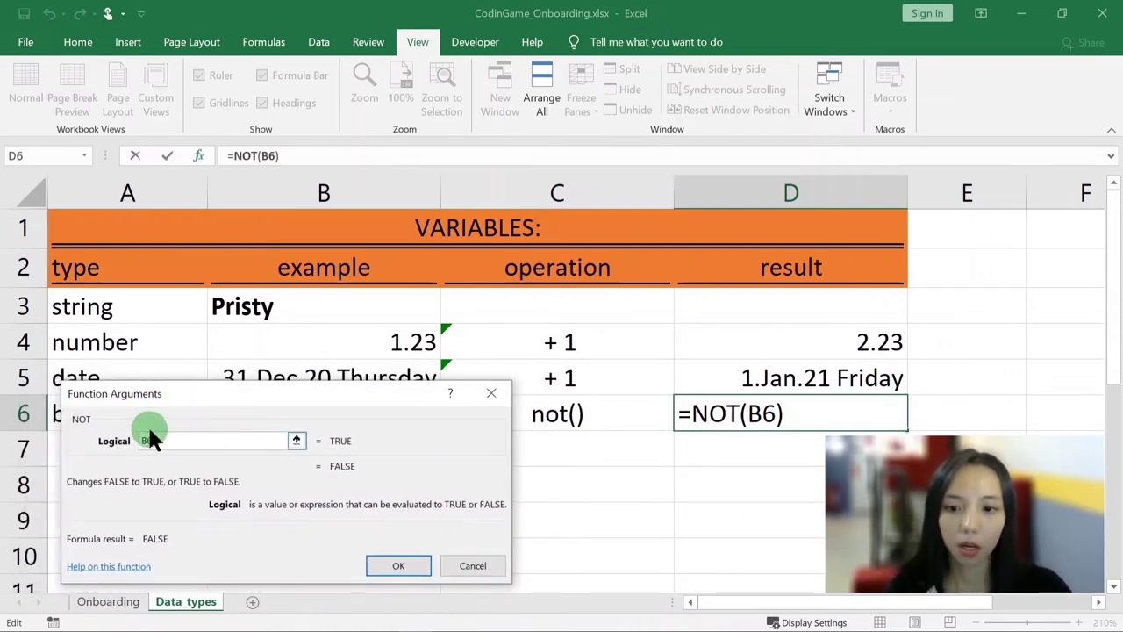
{"action": "left_click", "coordinate": [478, 566]}
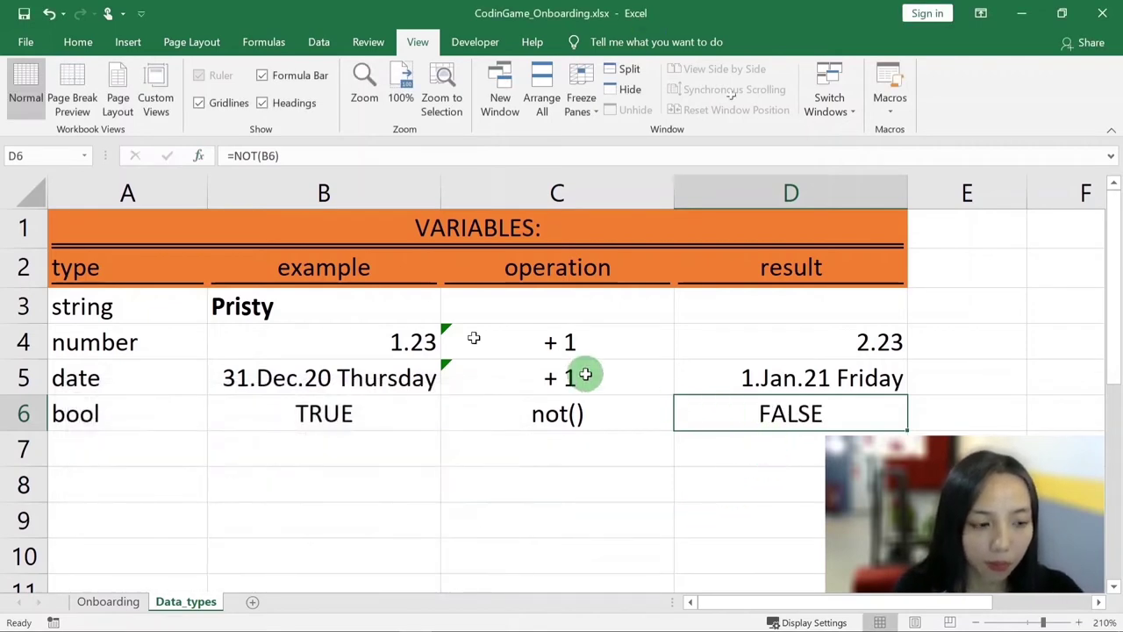
{"action": "left_click", "coordinate": [242, 155]}
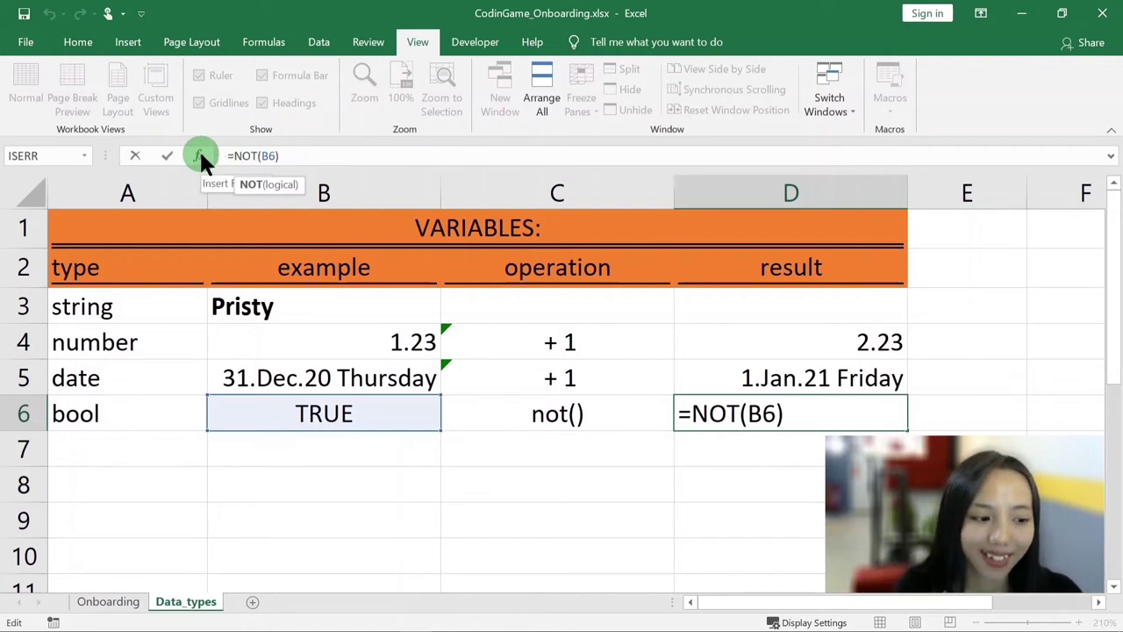
{"action": "left_click", "coordinate": [199, 155]}
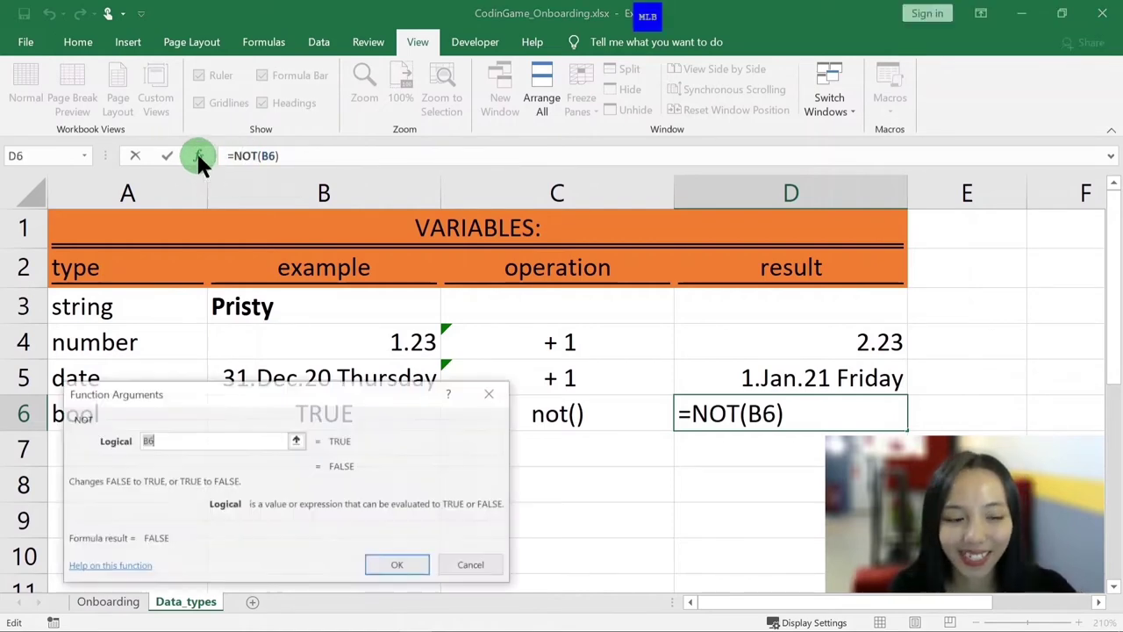
{"action": "left_click_drag", "start_coordinate": [125, 391], "coordinate": [153, 375]}
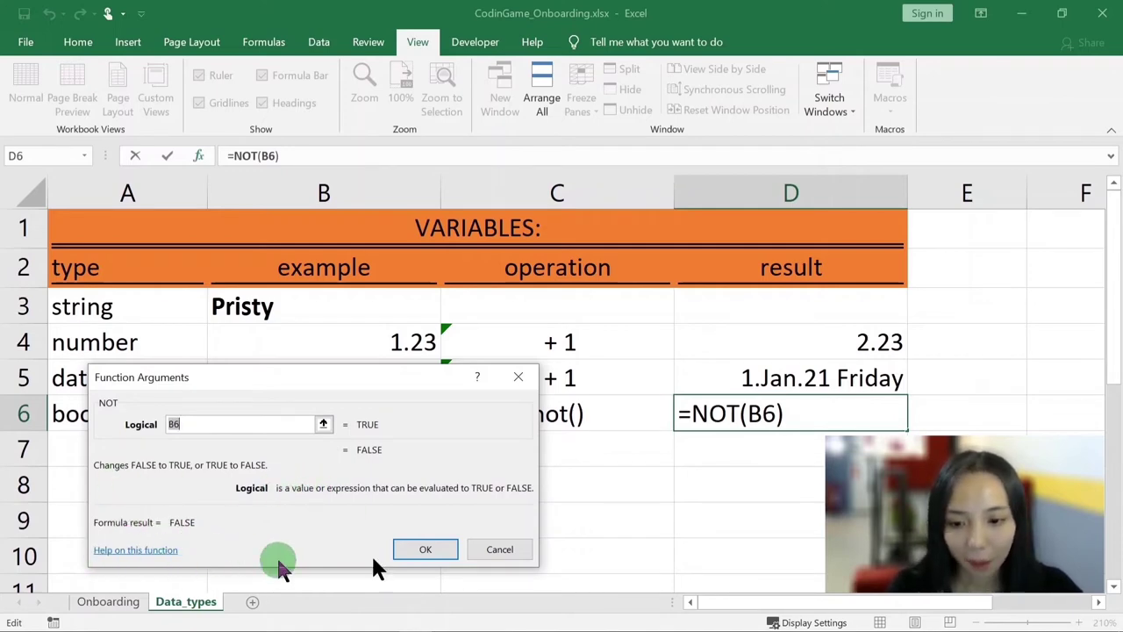
{"action": "left_click", "coordinate": [508, 550]}
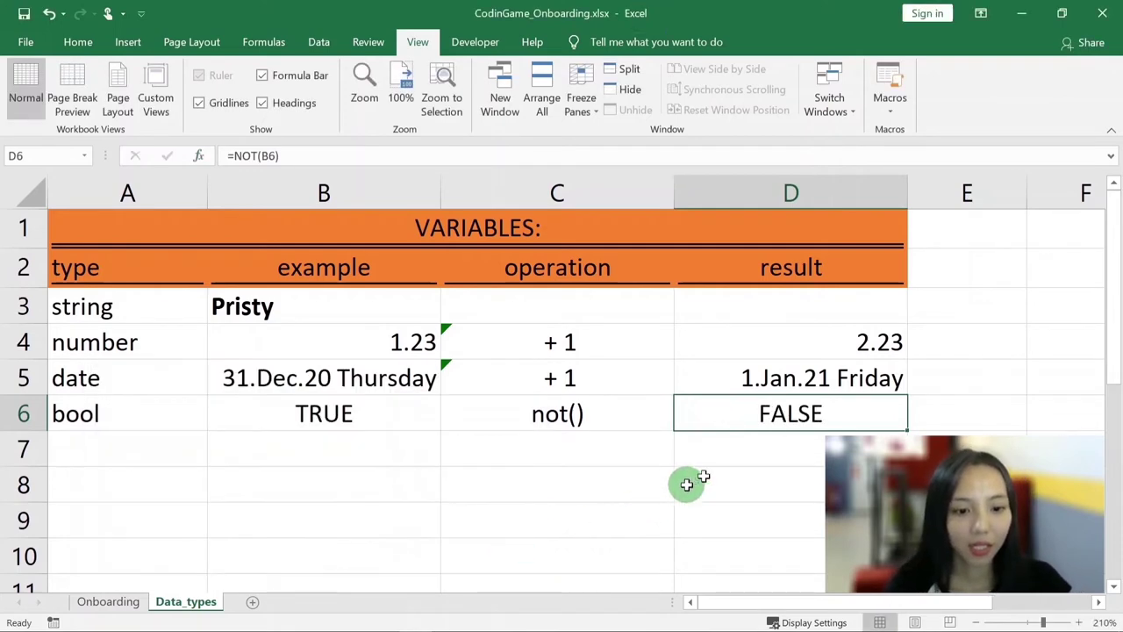
{"action": "left_click", "coordinate": [720, 445]}
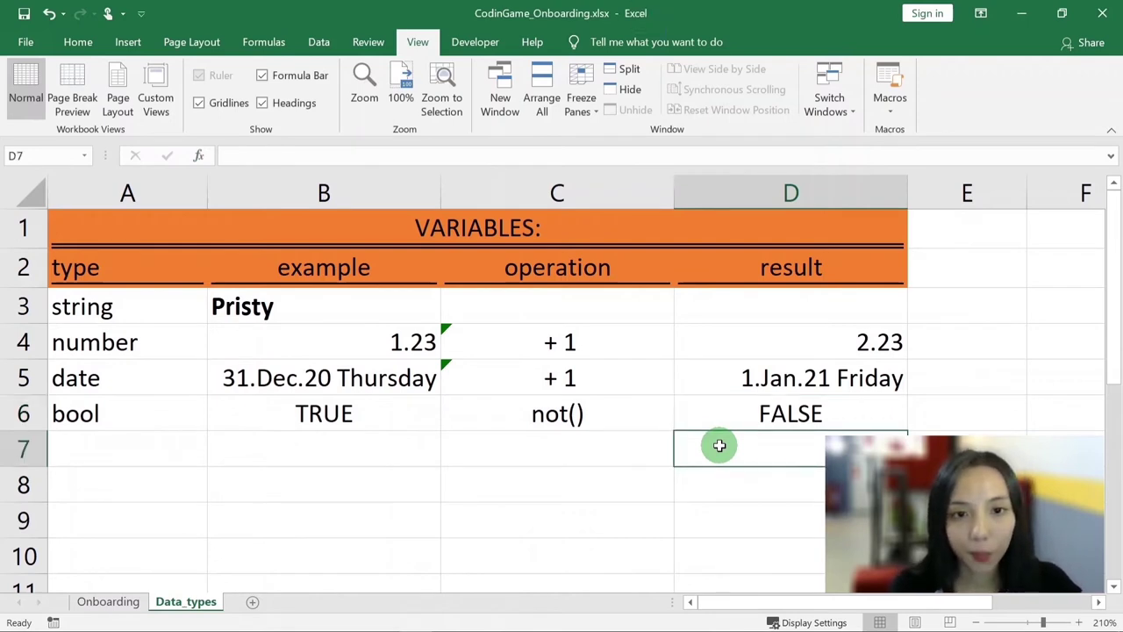
{"action": "left_click", "coordinate": [359, 340]}
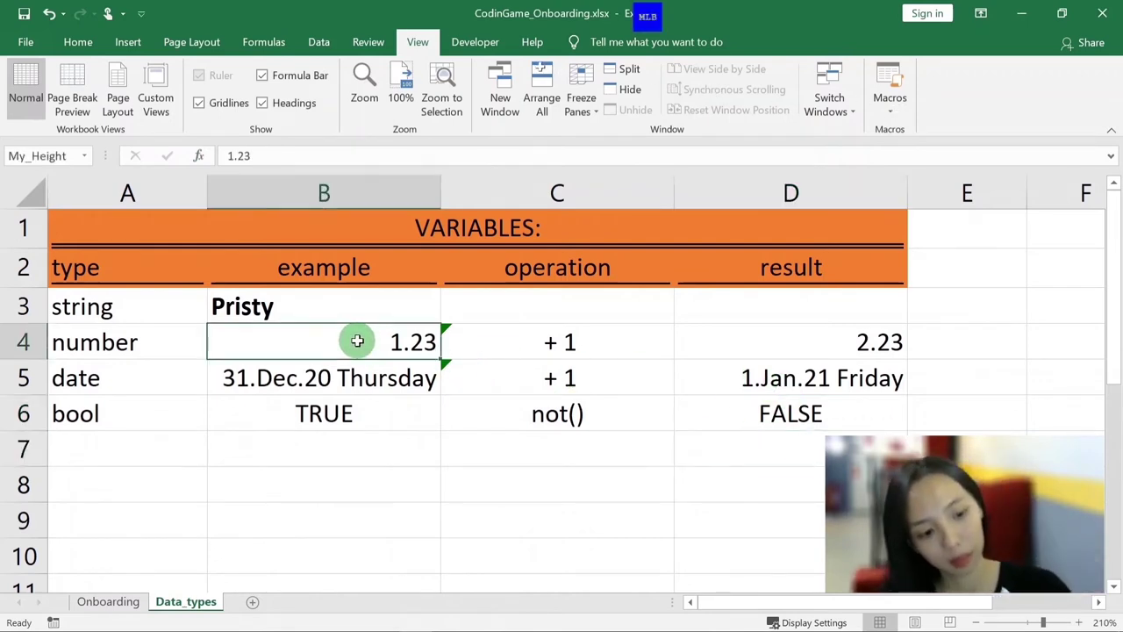
{"action": "left_click", "coordinate": [838, 343]}
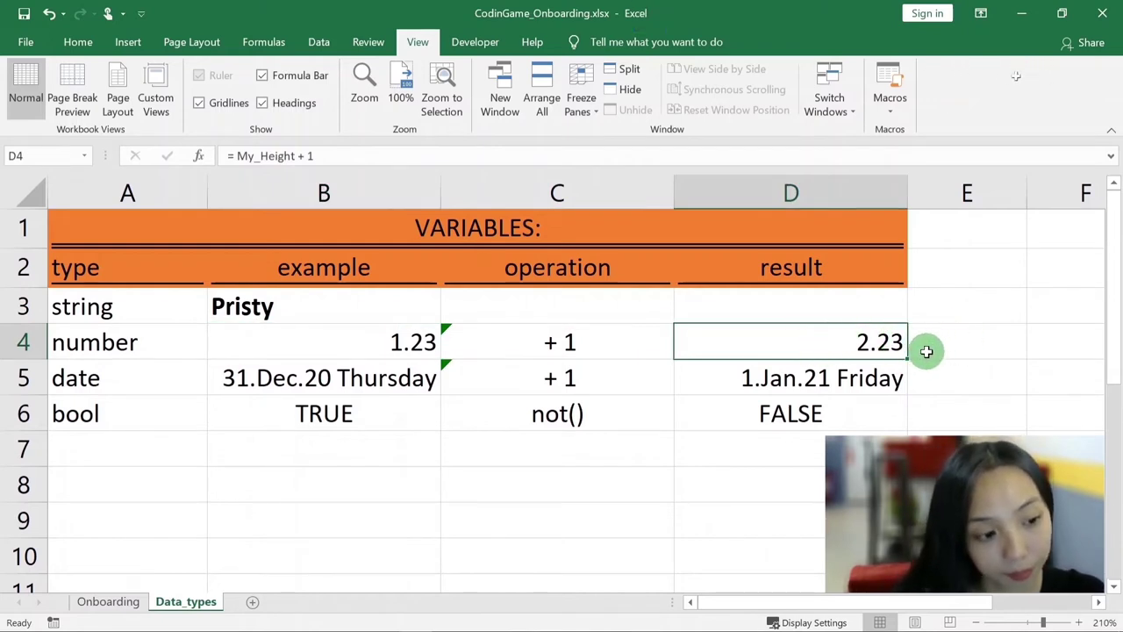
{"action": "left_click", "coordinate": [816, 382]}
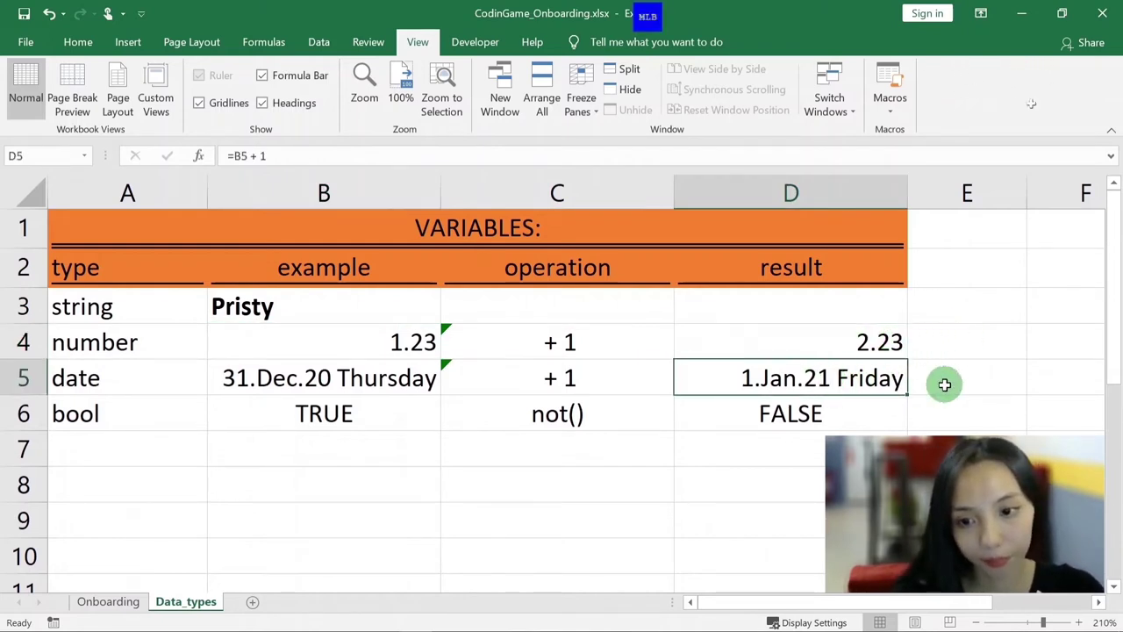
{"action": "left_click", "coordinate": [812, 413]}
{"action": "left_click", "coordinate": [314, 422]}
{"action": "left_click", "coordinate": [794, 421]}
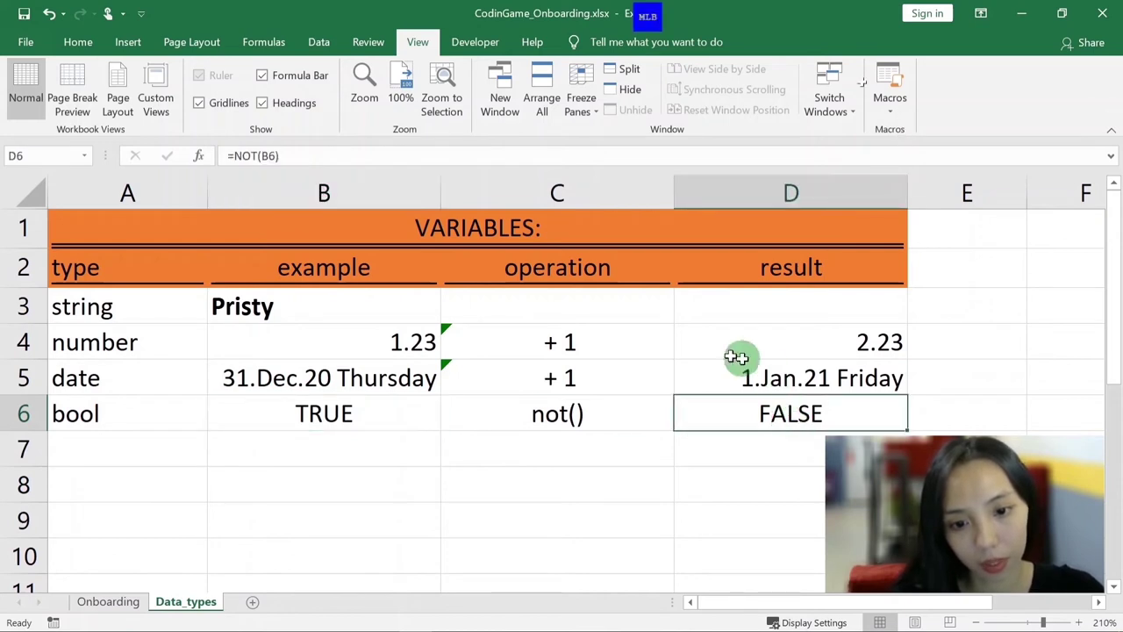
{"action": "left_click", "coordinate": [556, 303]}
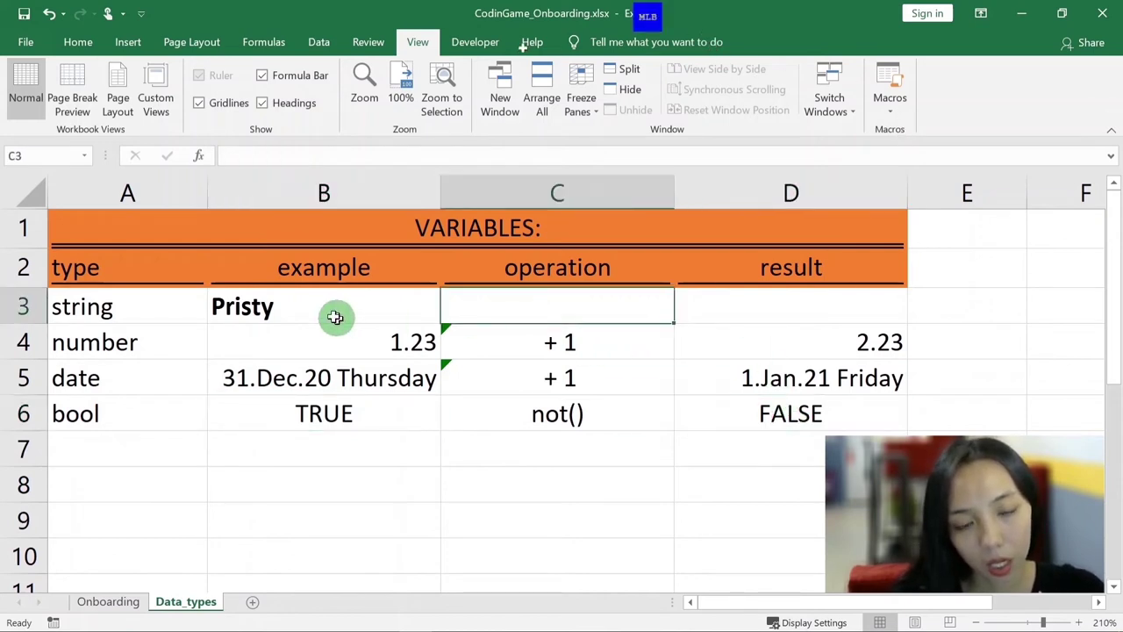
- Enter =My_Name & "1" in D3, fixing a stray @, so it shows the name plus 1
{"action": "left_click", "coordinate": [773, 300]}
{"action": "type", "text": "="}
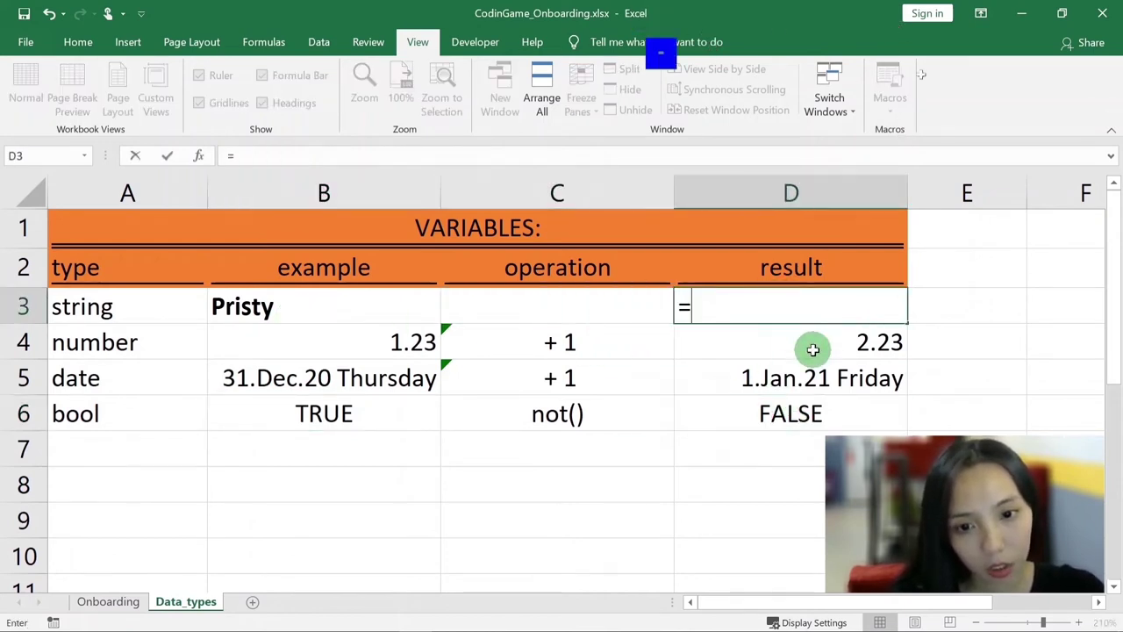
{"action": "key", "text": "Left"}
{"action": "key", "text": "Left"}
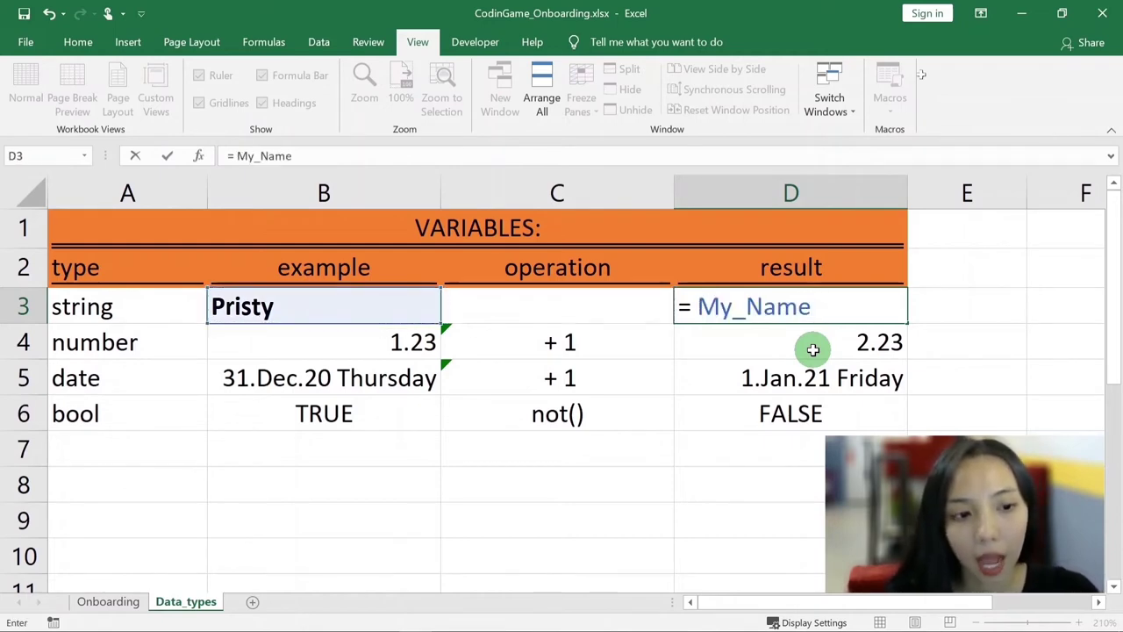
{"action": "type", "text": " &"}
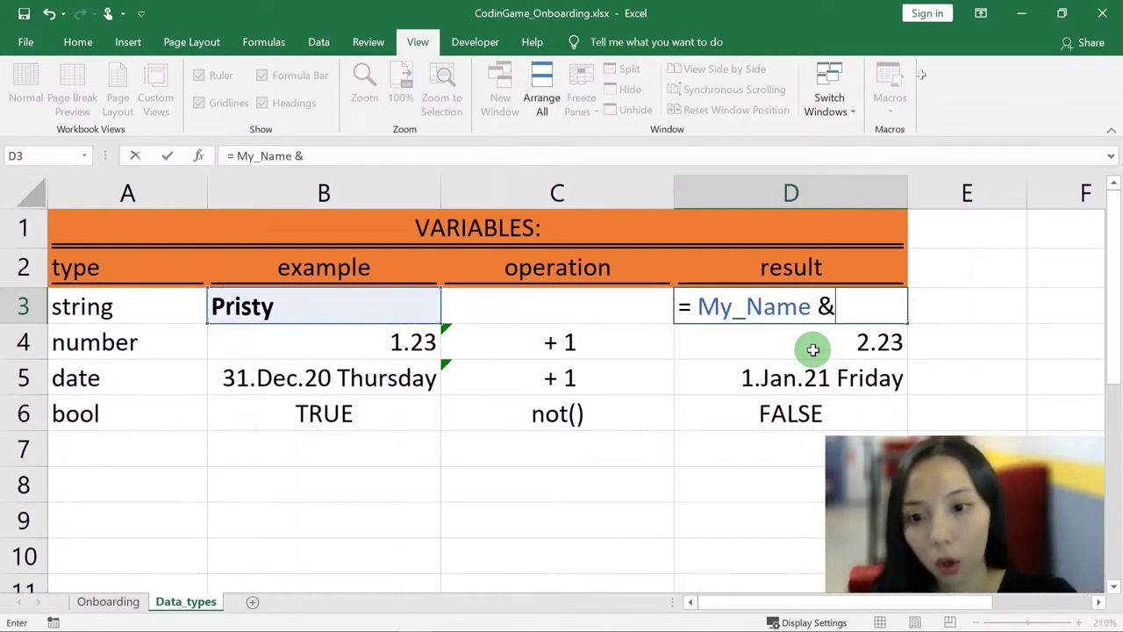
{"action": "type", "text": " @"}
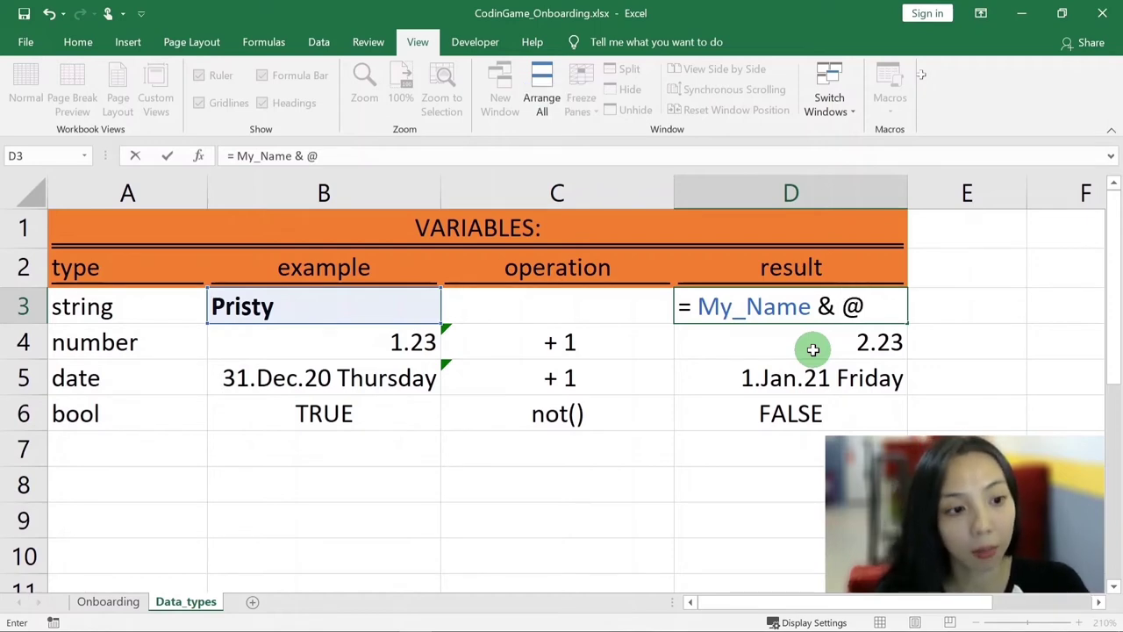
{"action": "key", "text": "BackSpace"}
{"action": "type", "text": "\"1\""}
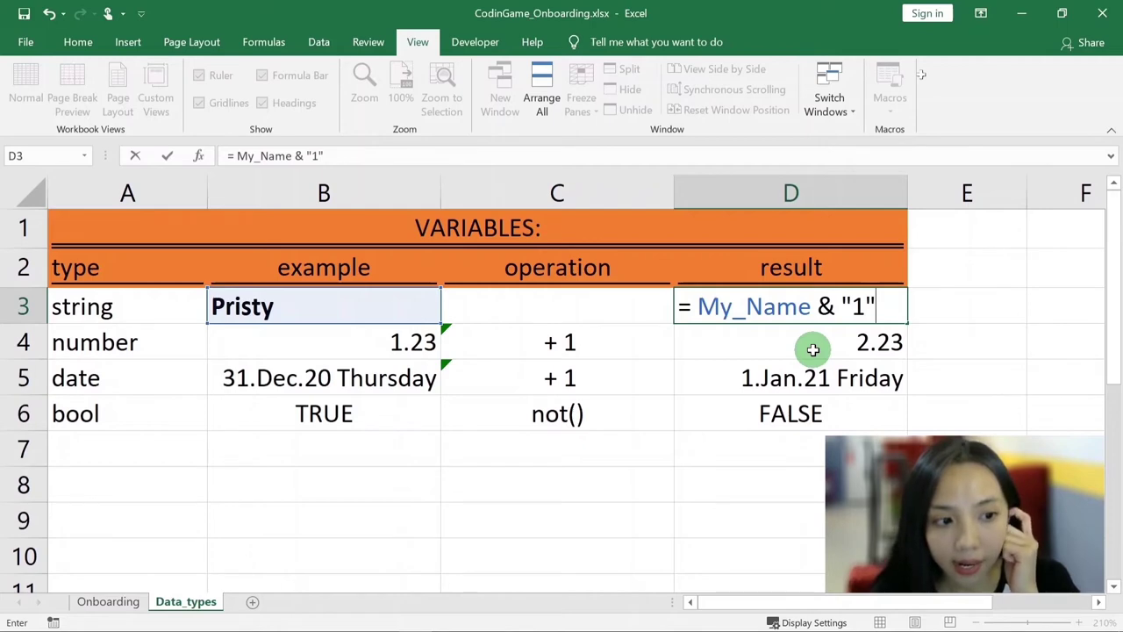
{"action": "left_click", "coordinate": [827, 307]}
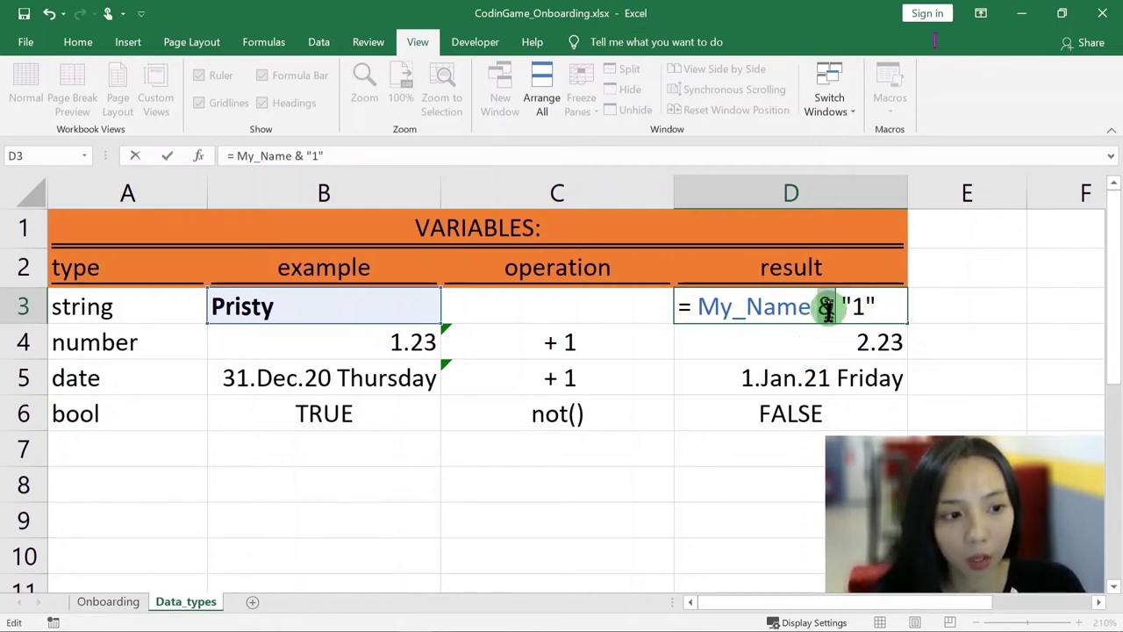
{"action": "left_click_drag", "start_coordinate": [828, 309], "coordinate": [817, 344]}
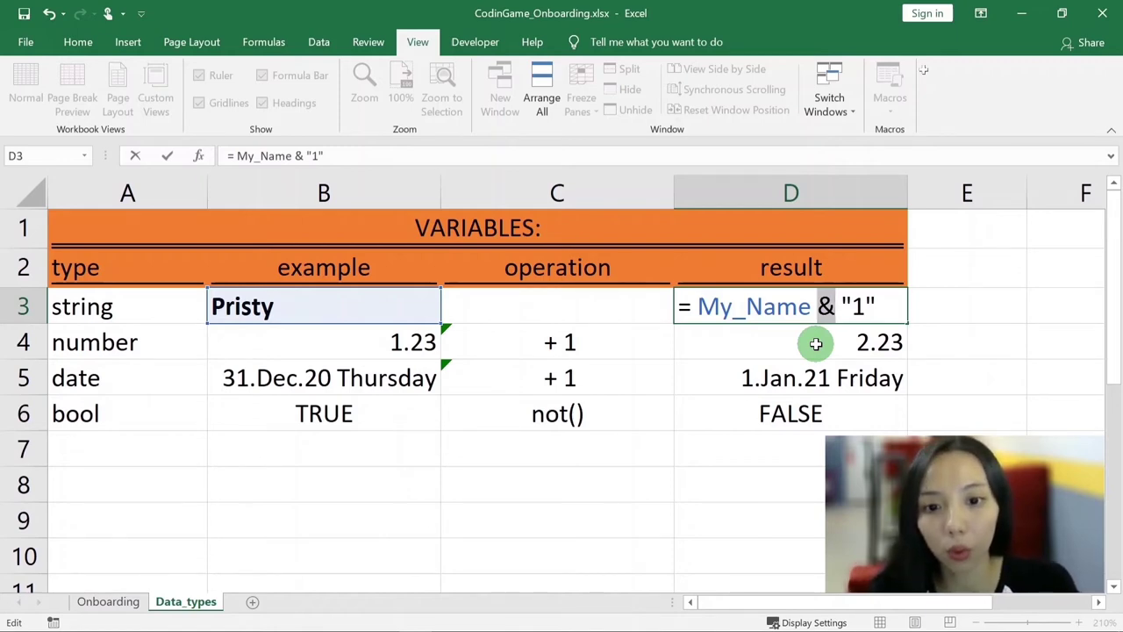
{"action": "left_click_drag", "start_coordinate": [816, 344], "coordinate": [874, 308]}
{"action": "key", "text": "Return"}
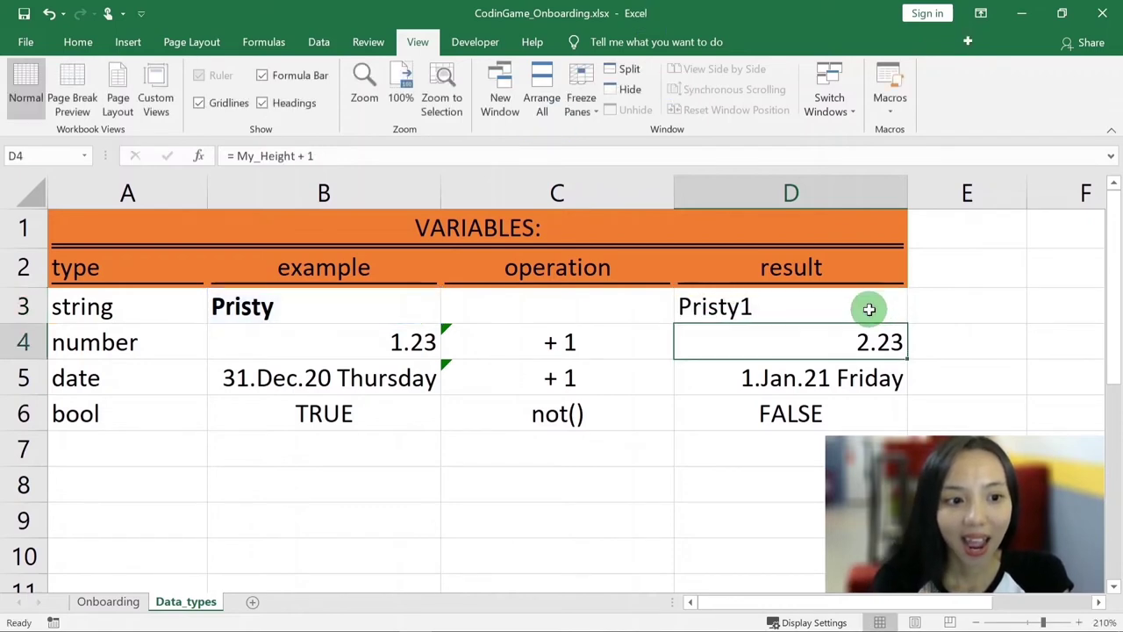
{"action": "left_click", "coordinate": [544, 298]}
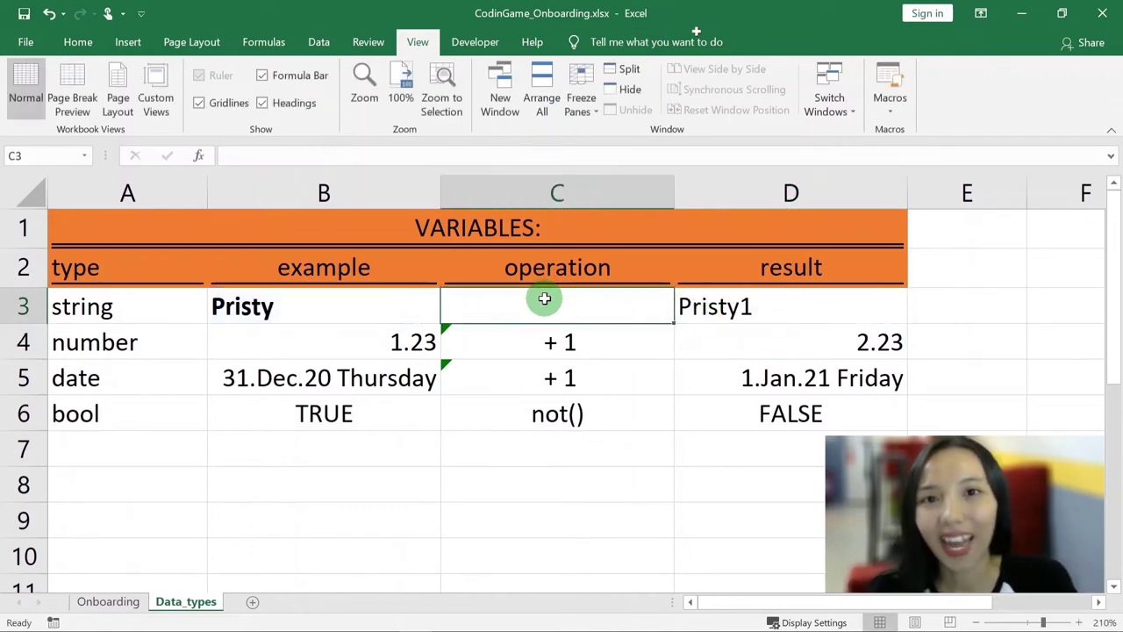
- Paste & "1" into C3 as the string operation and reconfirm D3's formula
{"action": "type", "text": "'"}
{"action": "type", "text": "& \"1\""}
{"action": "key", "text": "Return"}
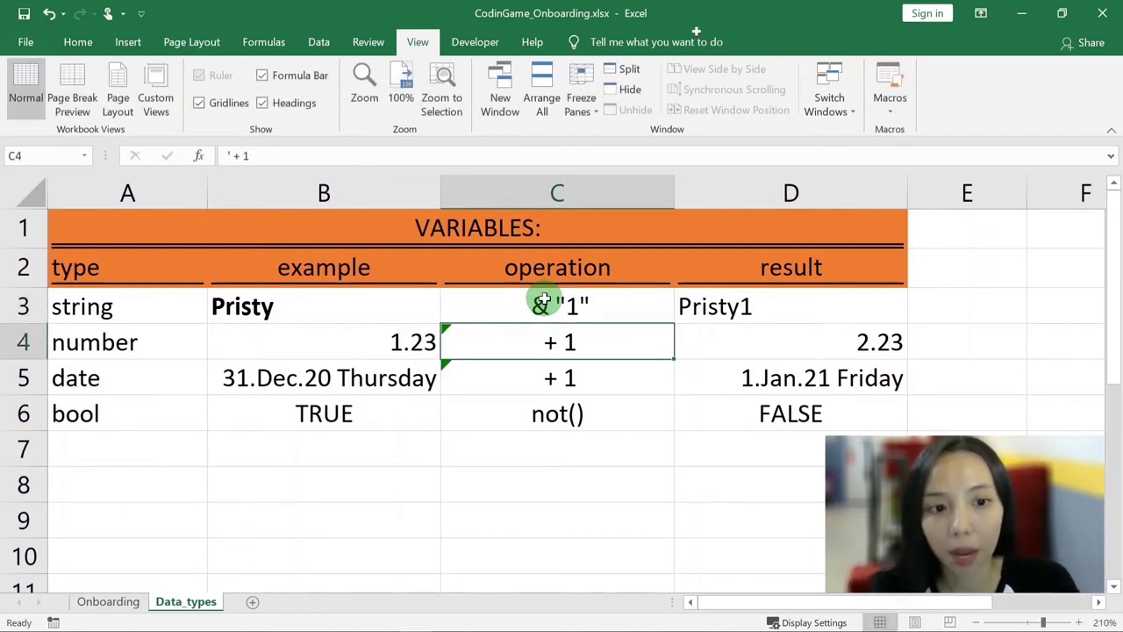
{"action": "left_click", "coordinate": [715, 307]}
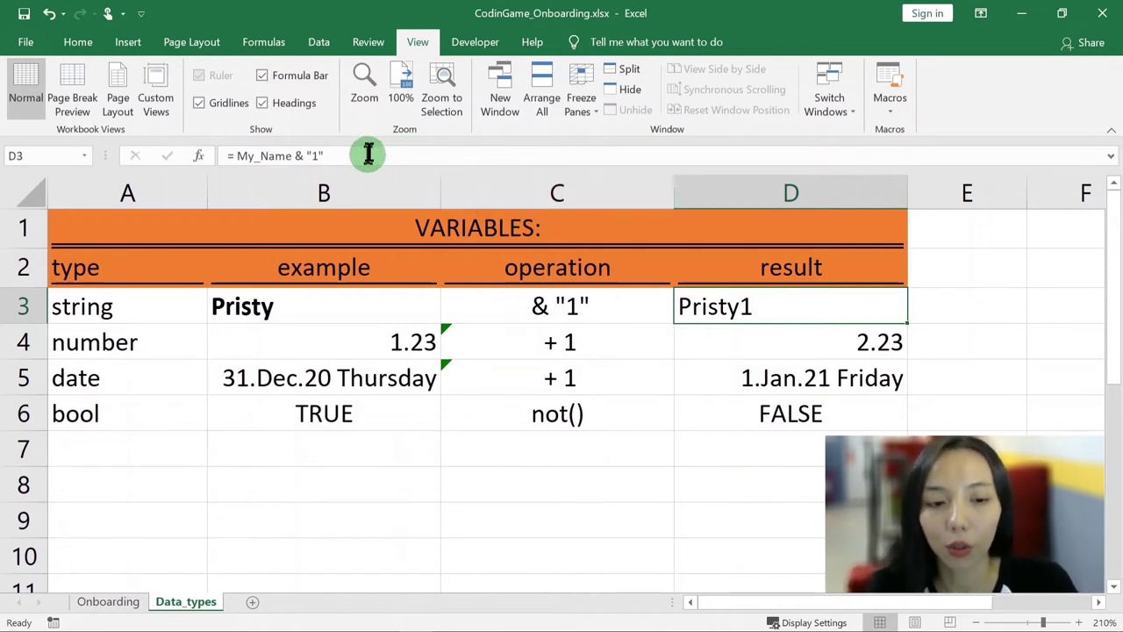
{"action": "left_click_drag", "start_coordinate": [366, 155], "coordinate": [149, 162]}
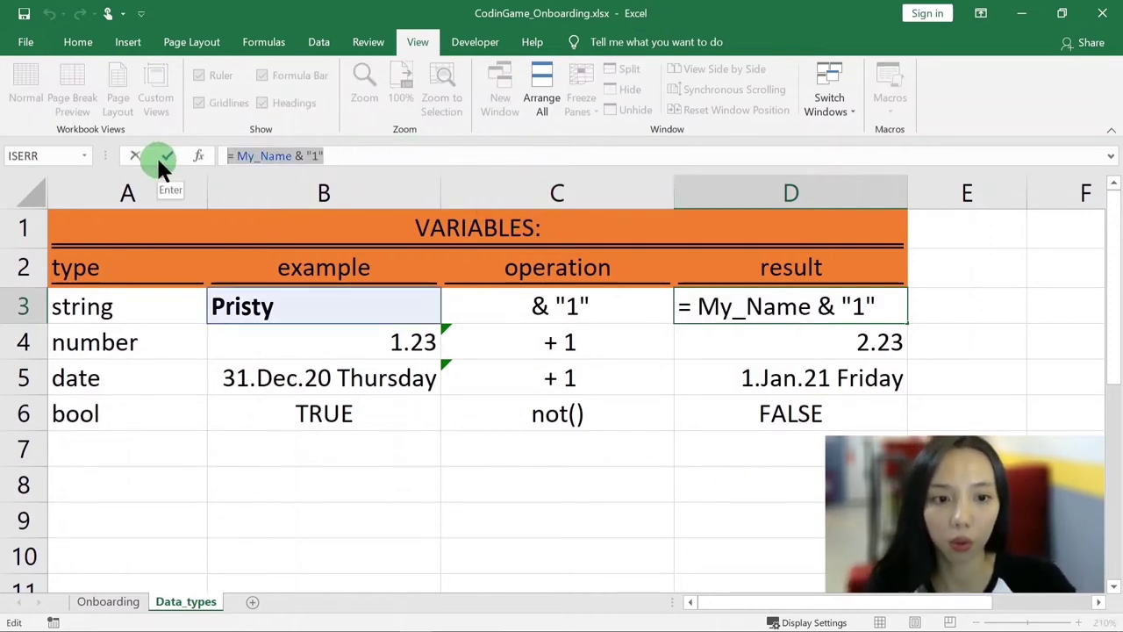
{"action": "left_click", "coordinate": [159, 162]}
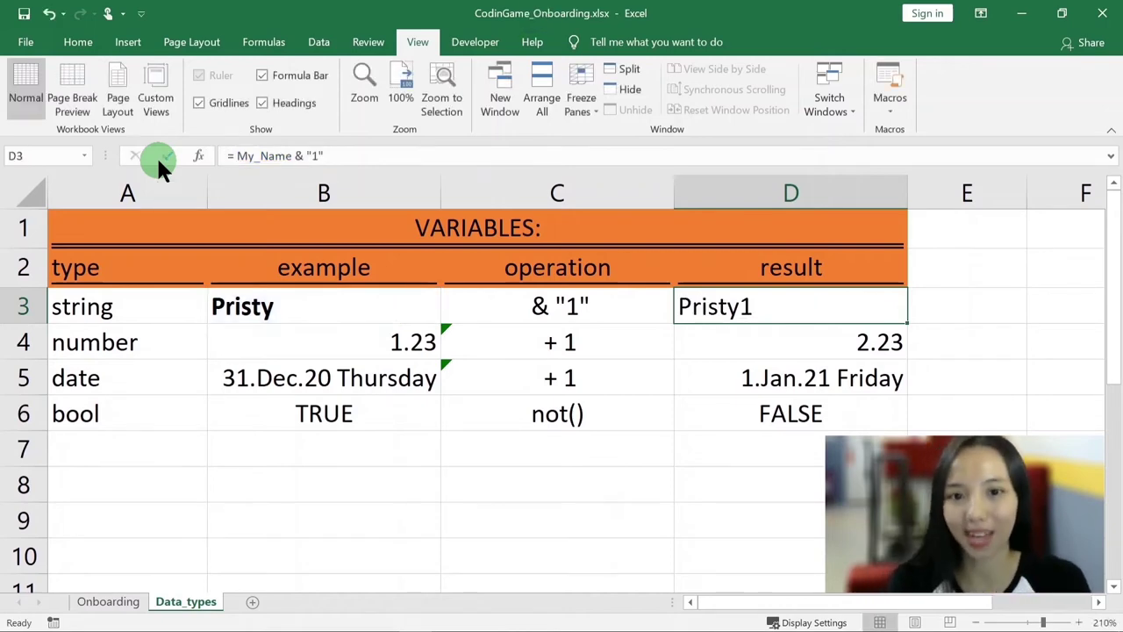
{"action": "left_click", "coordinate": [286, 451]}
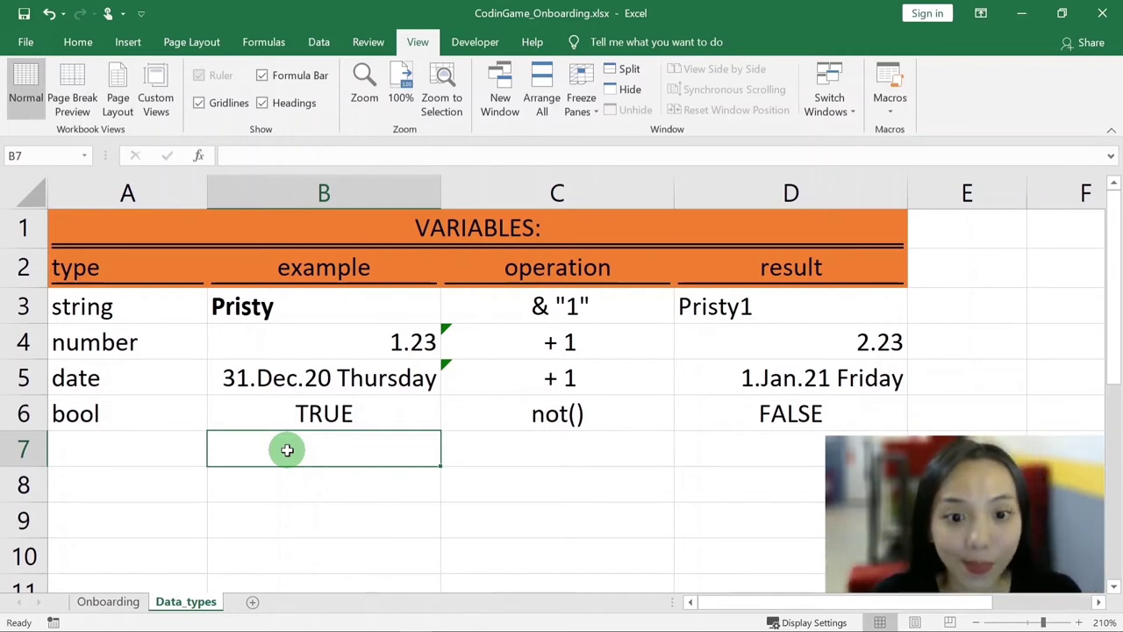
- Return to the CodinGame Onboarding replay and set it to turn 7 of 15, with Zap targeted
{"action": "key", "text": "alt+Tab"}
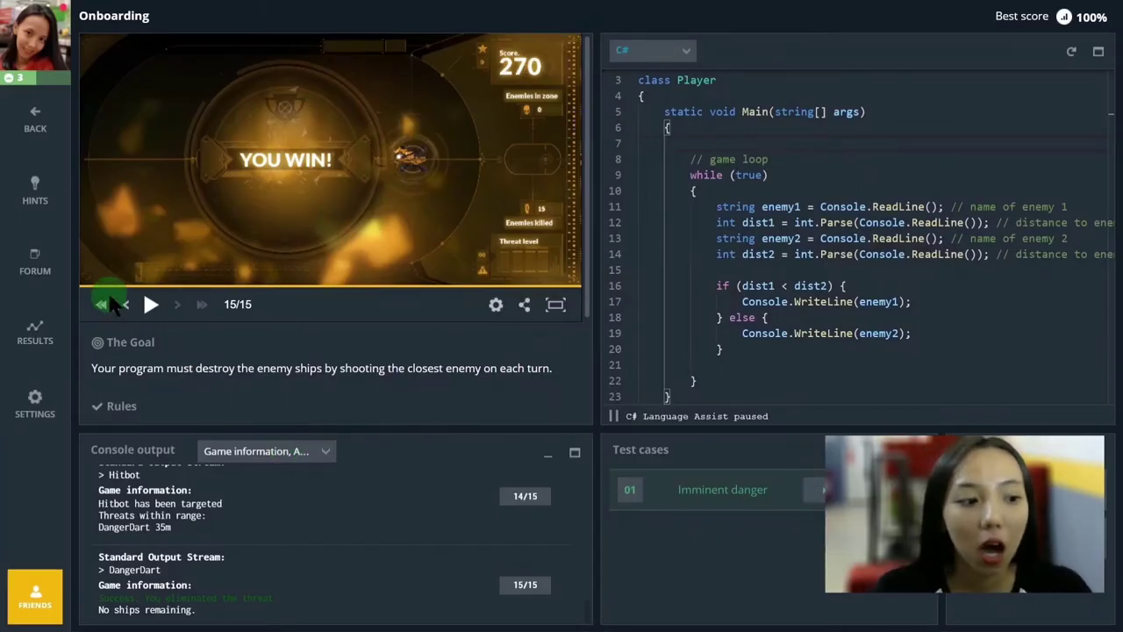
{"action": "left_click", "coordinate": [151, 304]}
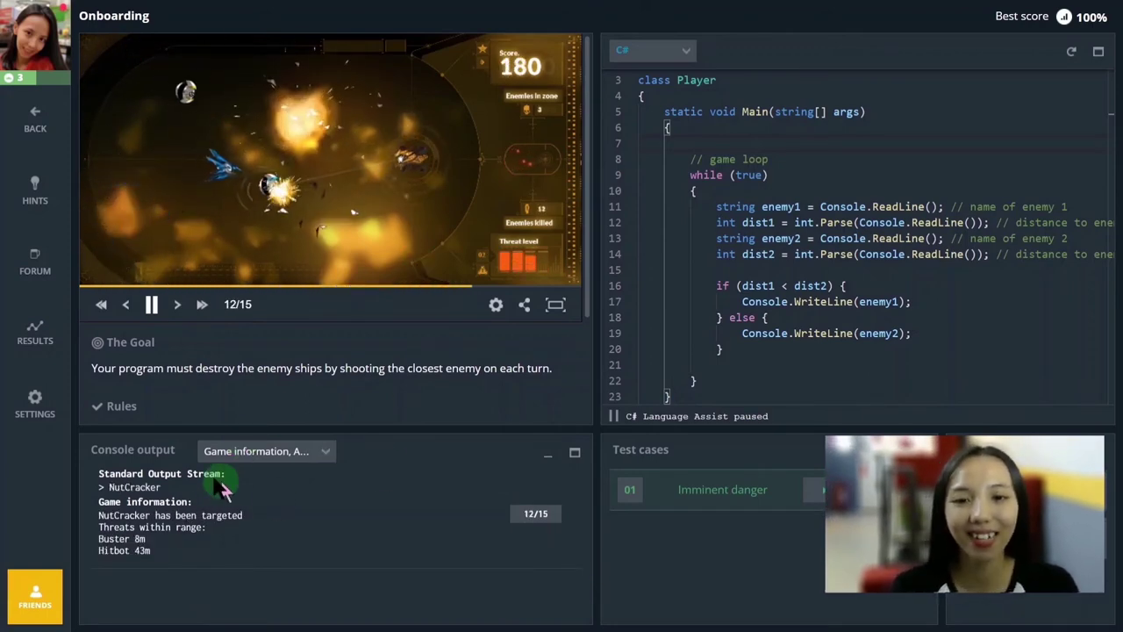
{"action": "left_click", "coordinate": [126, 304]}
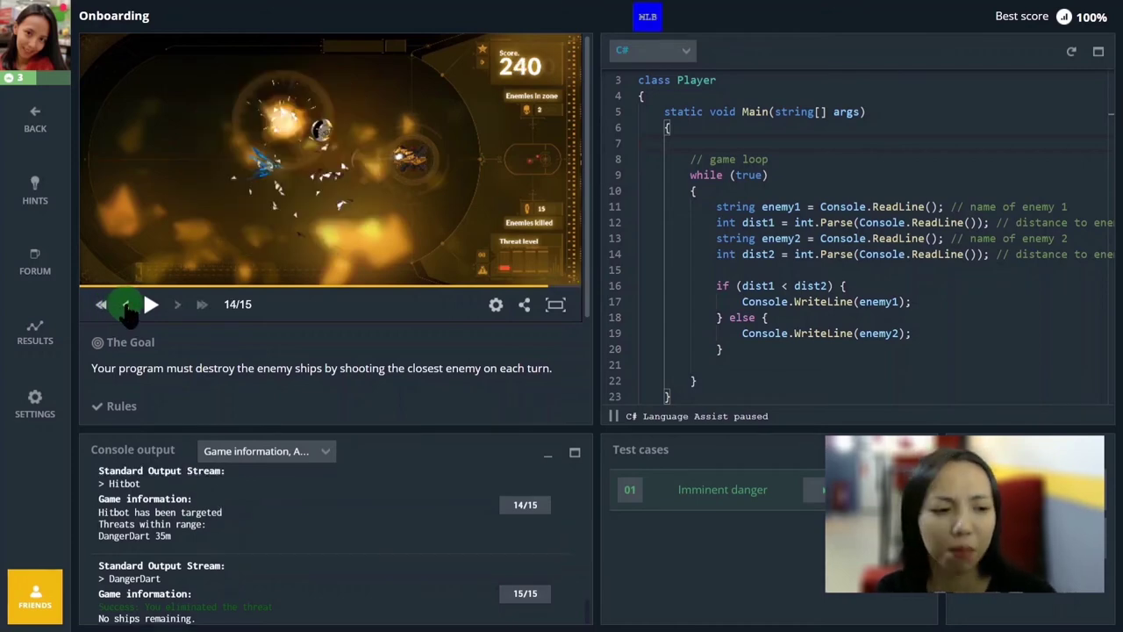
{"action": "left_click", "coordinate": [126, 304]}
{"action": "left_click", "coordinate": [125, 304]}
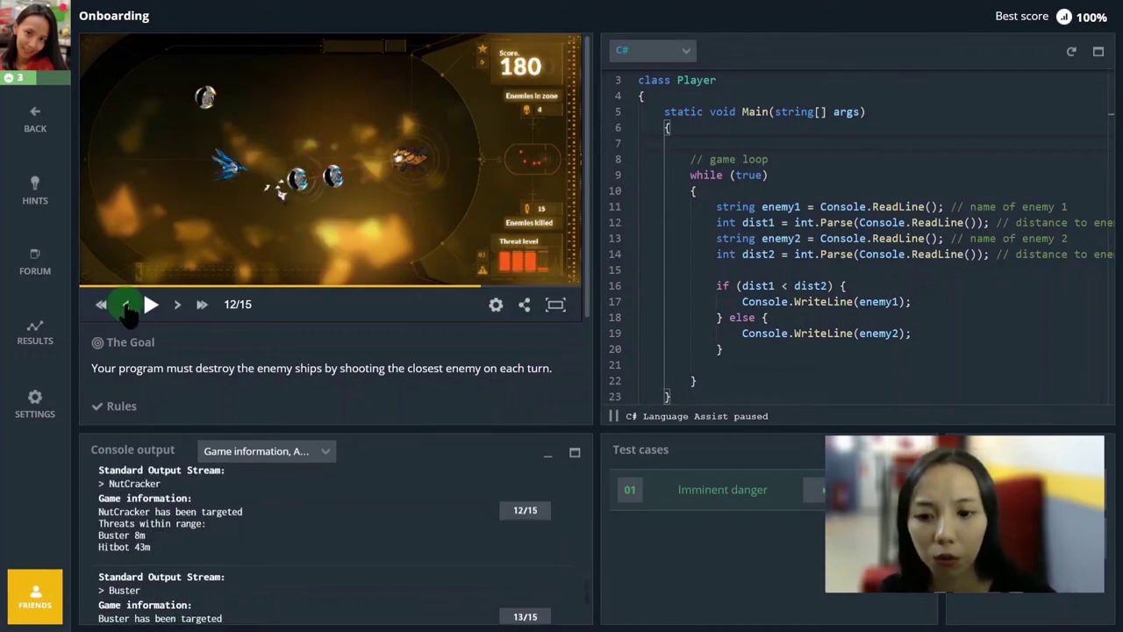
{"action": "left_click", "coordinate": [125, 305]}
{"action": "left_click", "coordinate": [126, 304]}
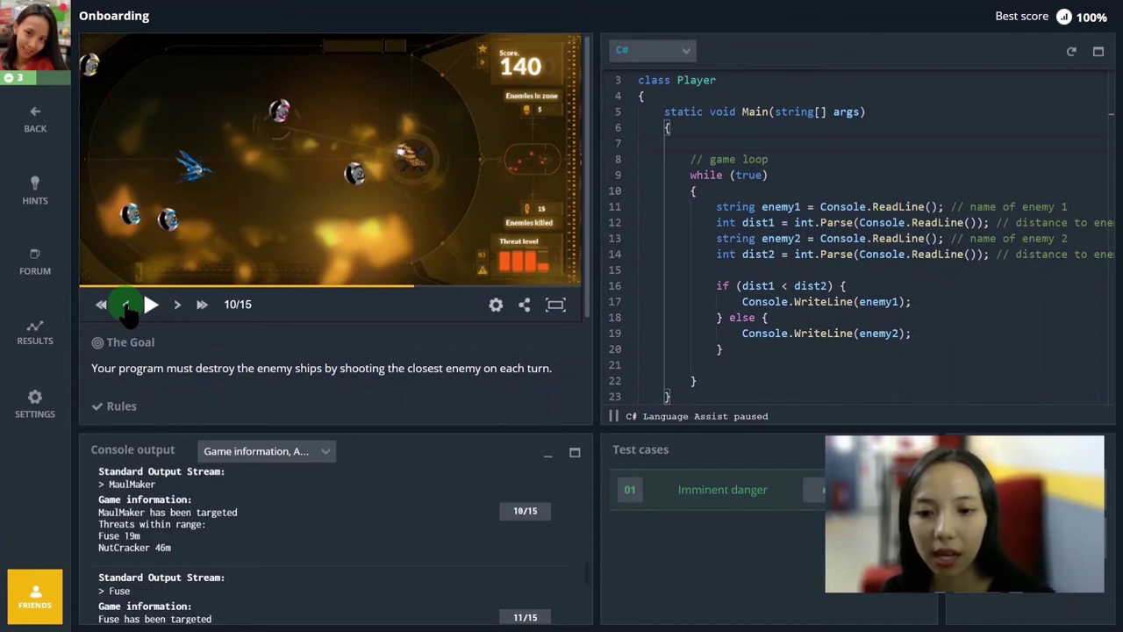
{"action": "left_click", "coordinate": [125, 304]}
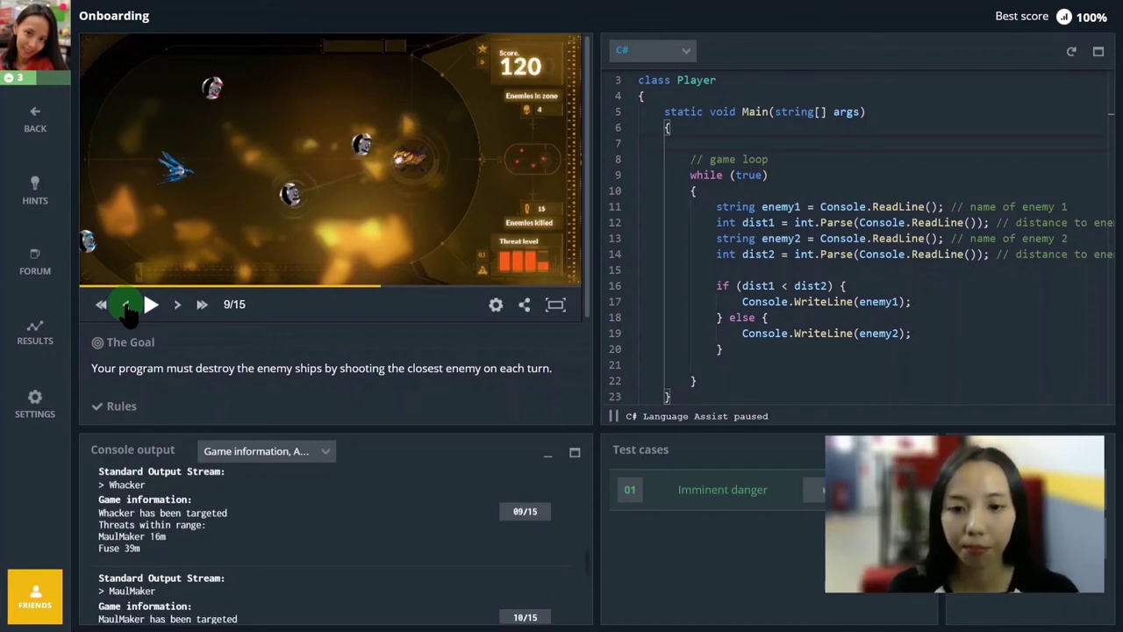
{"action": "left_click", "coordinate": [126, 304]}
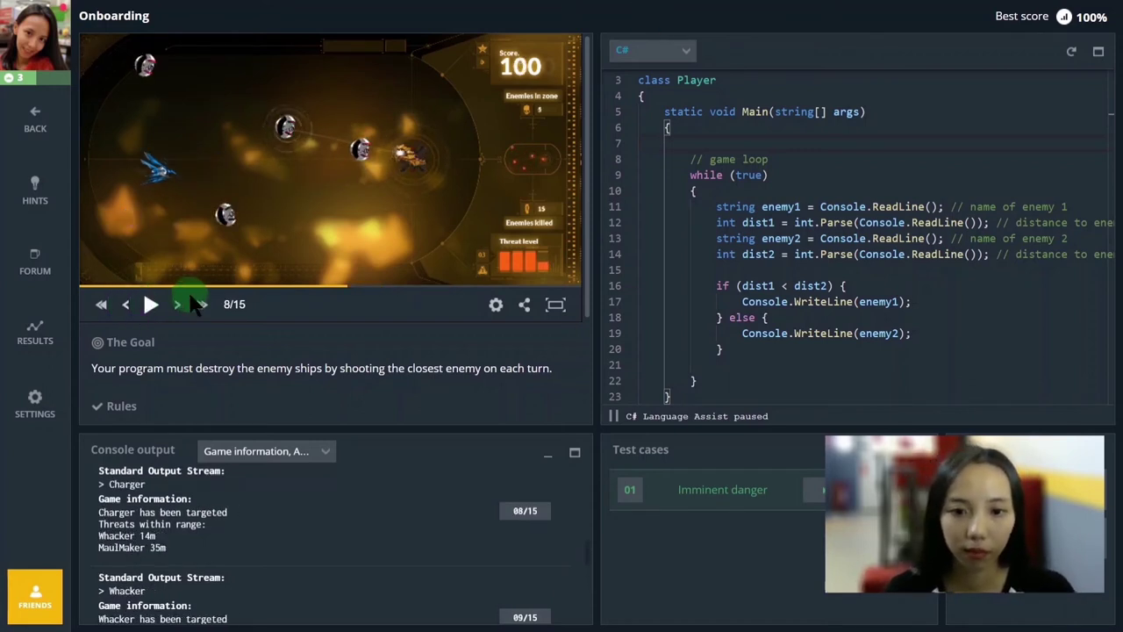
{"action": "left_click", "coordinate": [125, 304]}
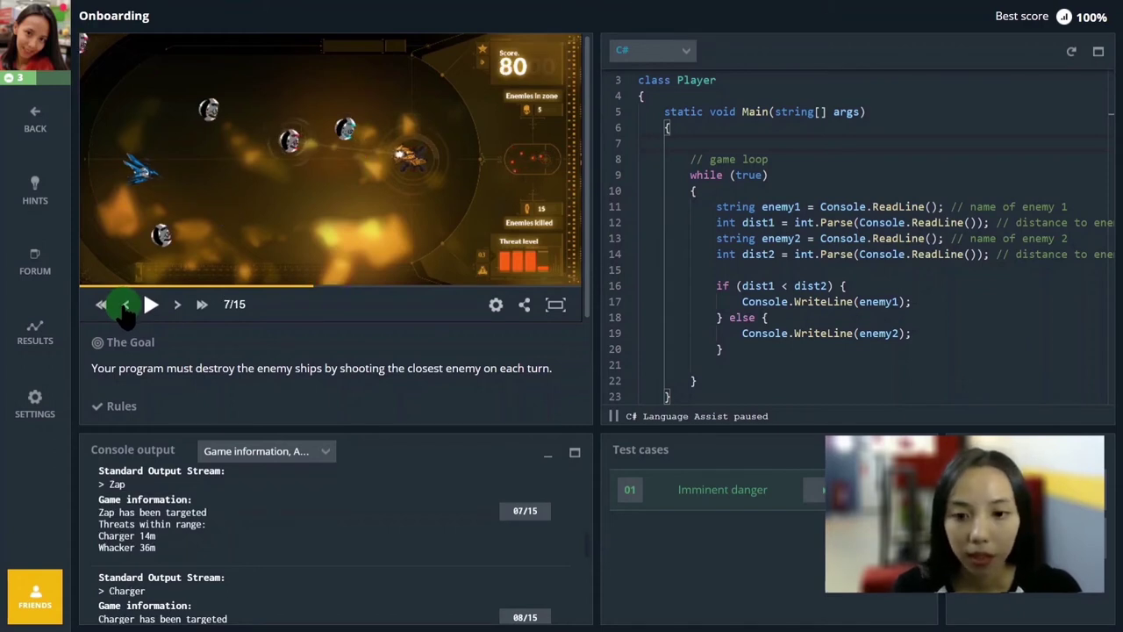
{"action": "left_click", "coordinate": [125, 306]}
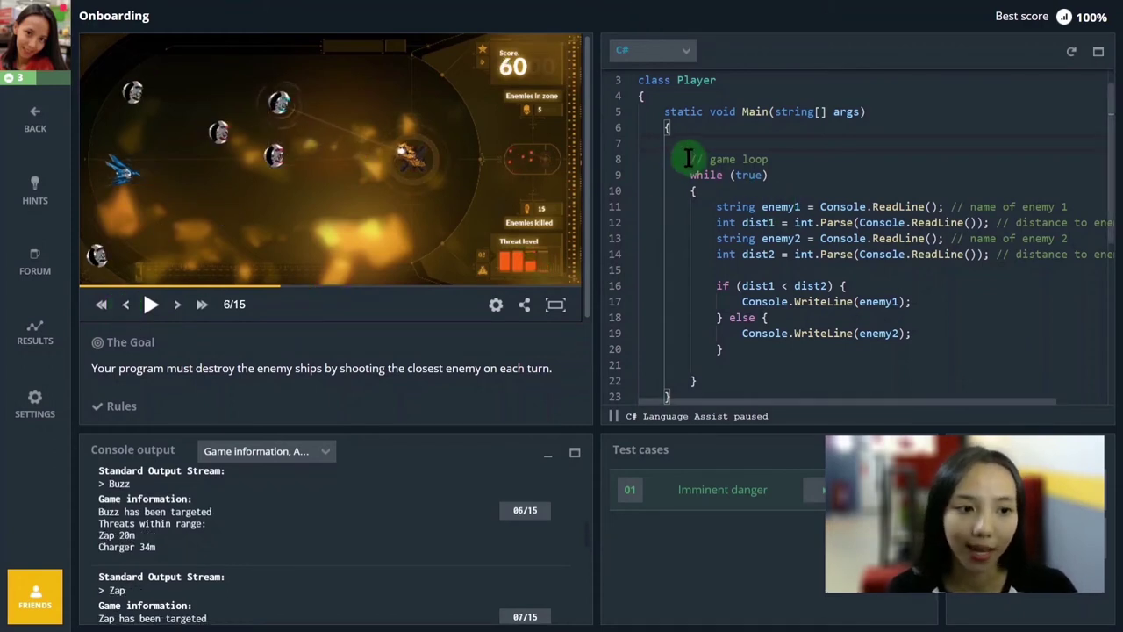
{"action": "left_click_drag", "start_coordinate": [690, 159], "coordinate": [772, 159]}
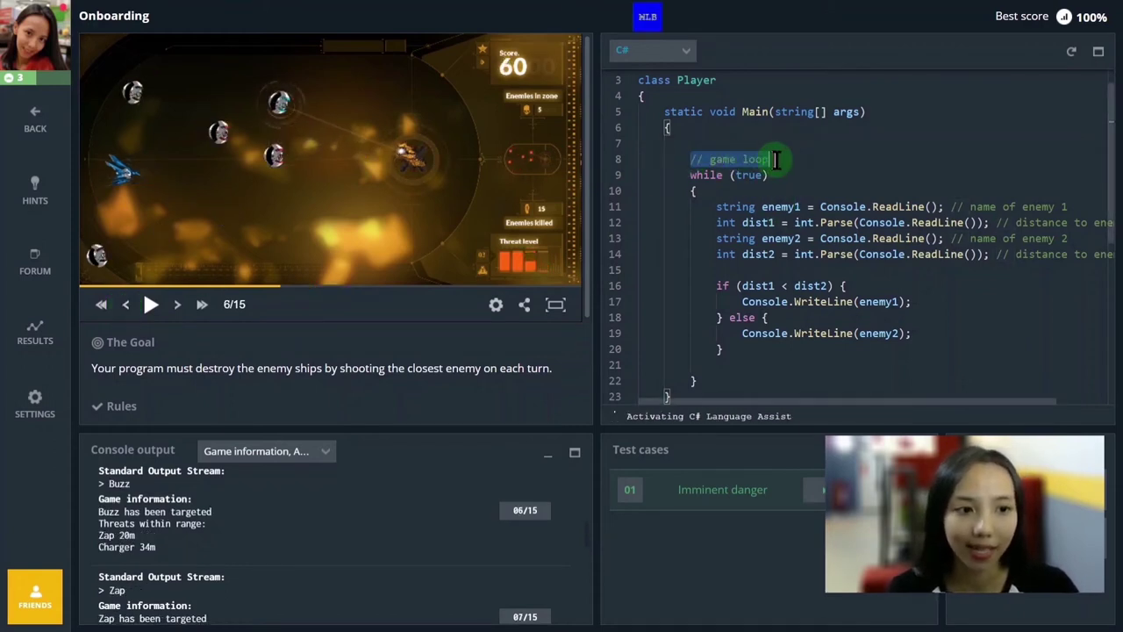
{"action": "left_click", "coordinate": [687, 174]}
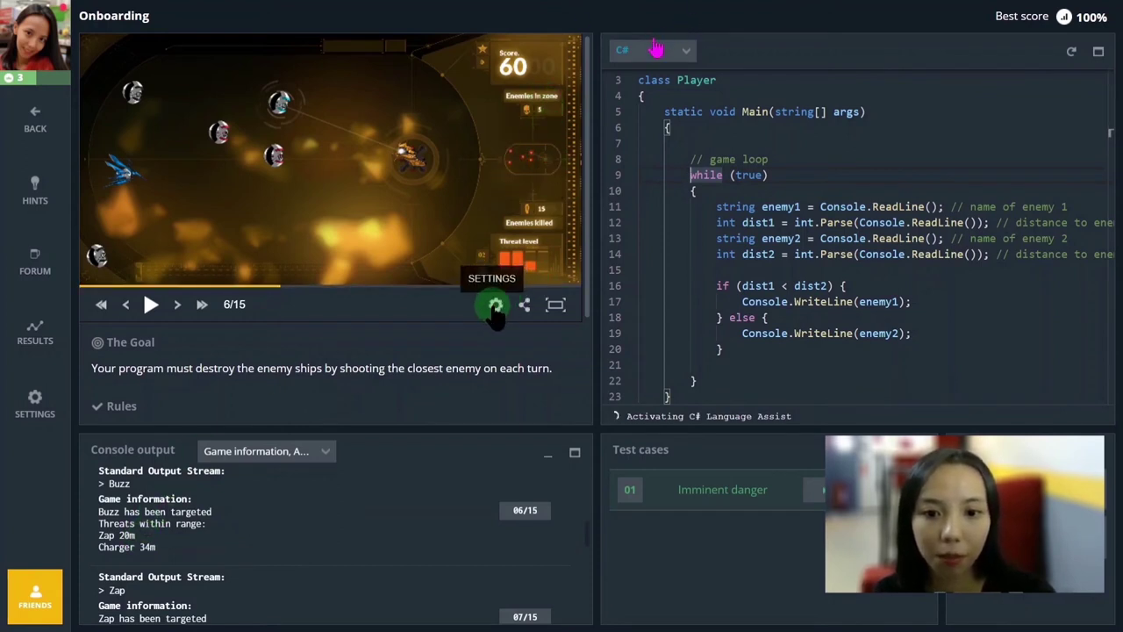
{"action": "left_click", "coordinate": [180, 305]}
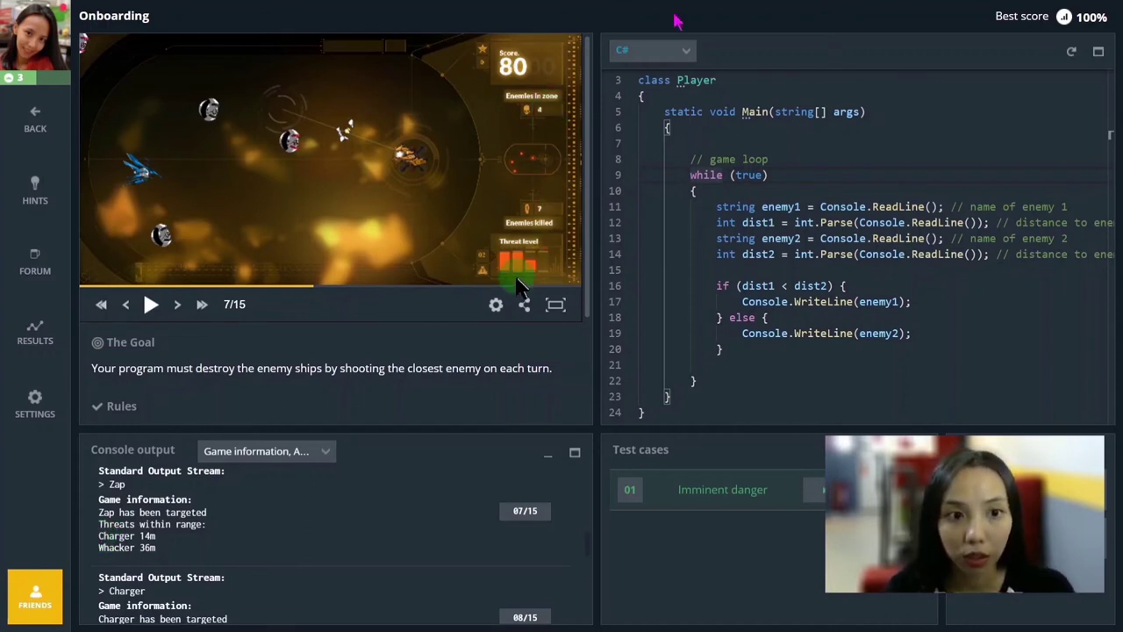
- Switch the replay's Debug setting on so enemies show name labels
{"action": "left_click", "coordinate": [496, 304]}
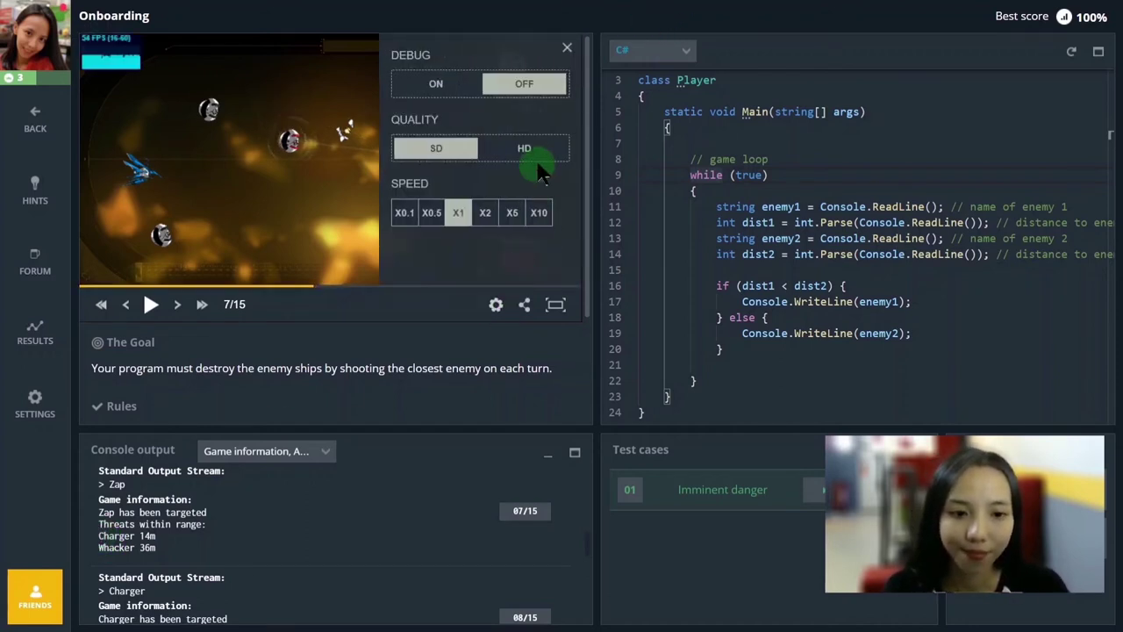
{"action": "left_click", "coordinate": [436, 83]}
{"action": "left_click", "coordinate": [566, 47]}
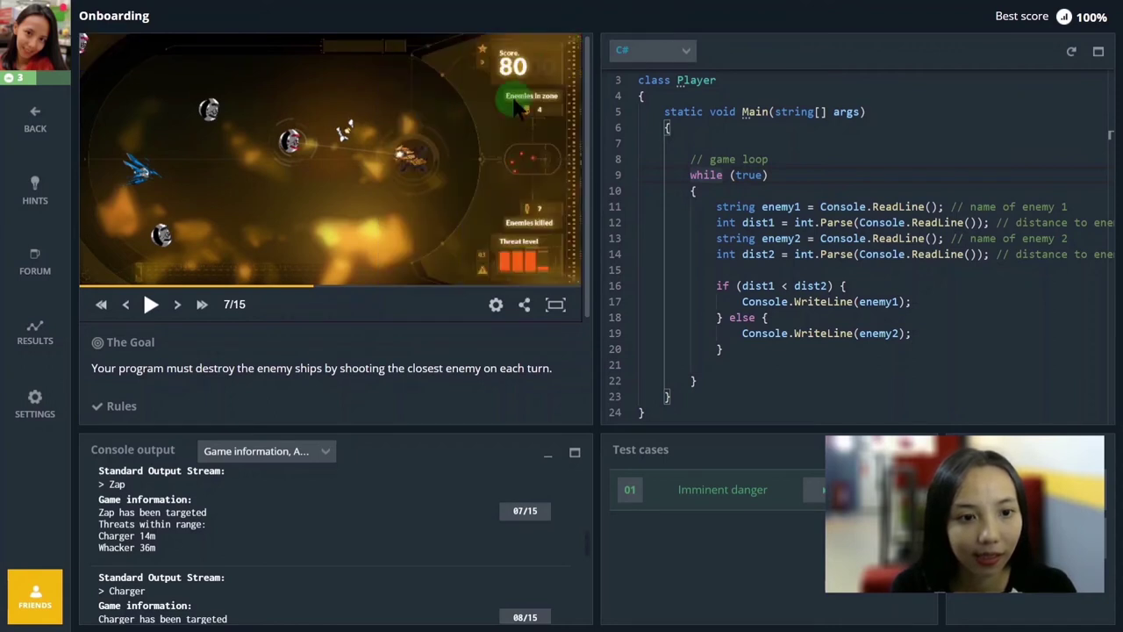
{"action": "left_click", "coordinate": [497, 305]}
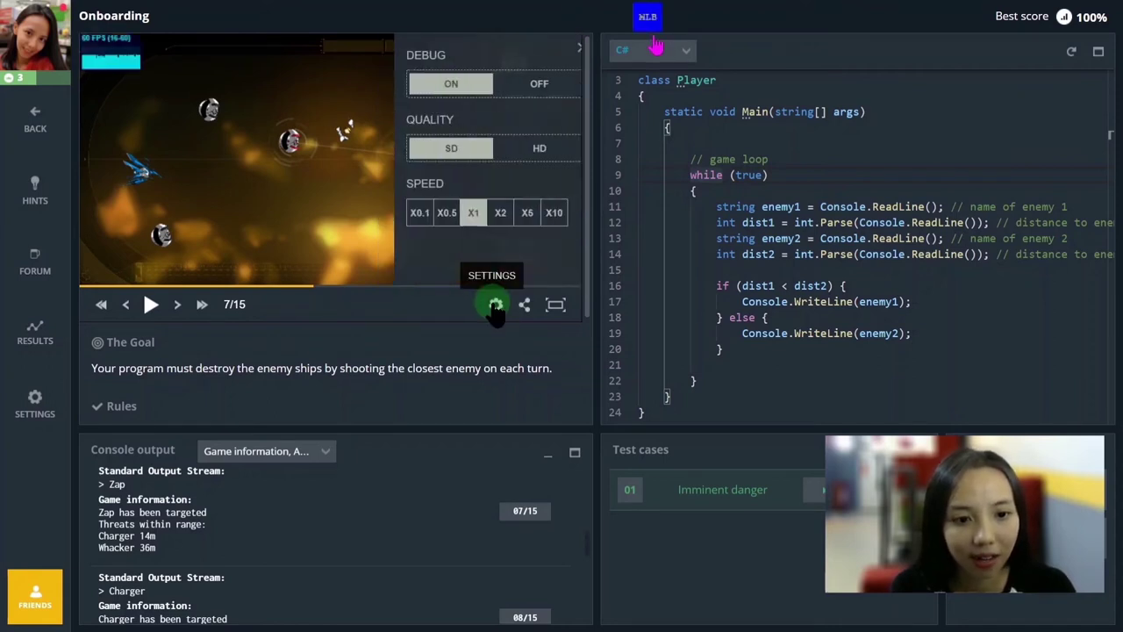
{"action": "left_click", "coordinate": [446, 83]}
{"action": "left_click", "coordinate": [149, 304]}
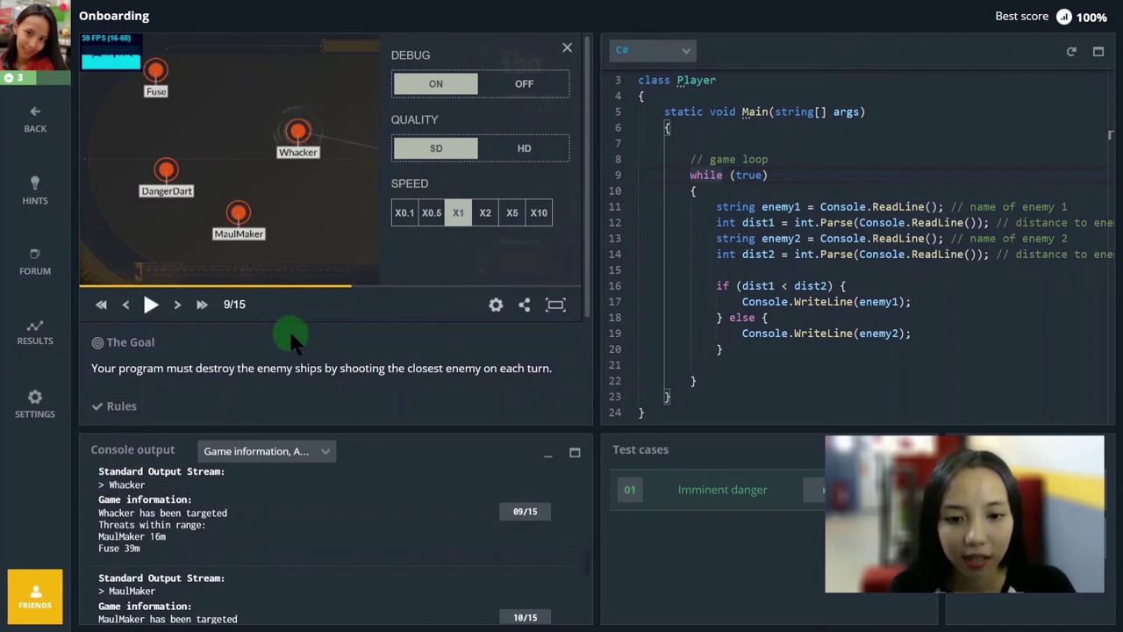
{"action": "left_click", "coordinate": [568, 50]}
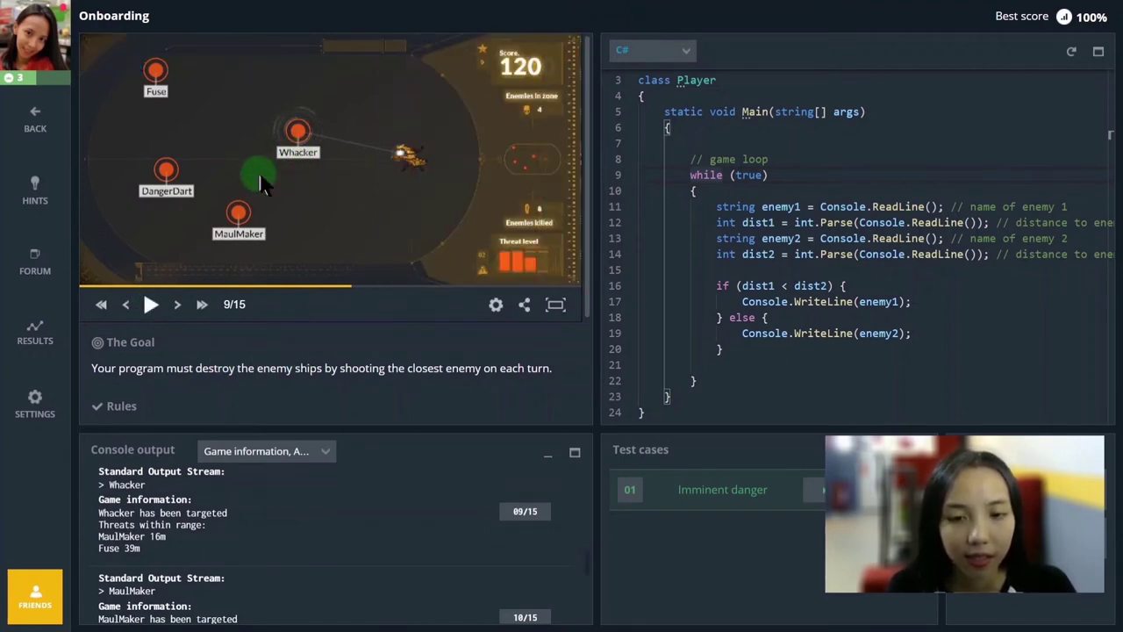
- Advance to turn 10 and highlight the console's threat distances, including NutCracker at 46m
{"action": "left_click", "coordinate": [176, 306]}
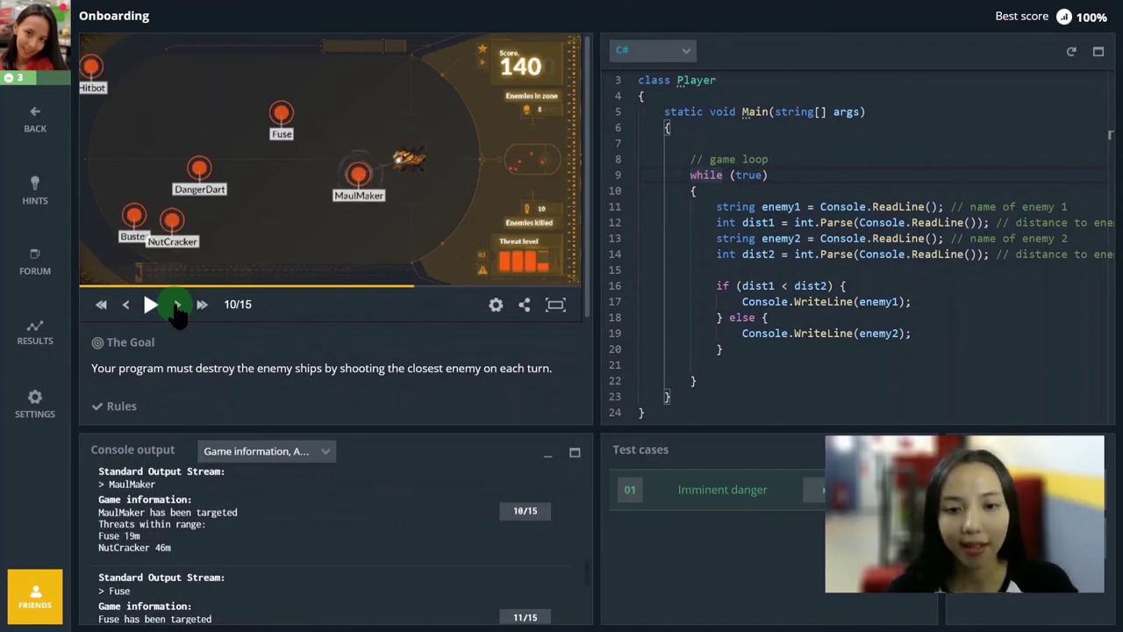
{"action": "triple_click", "coordinate": [294, 534]}
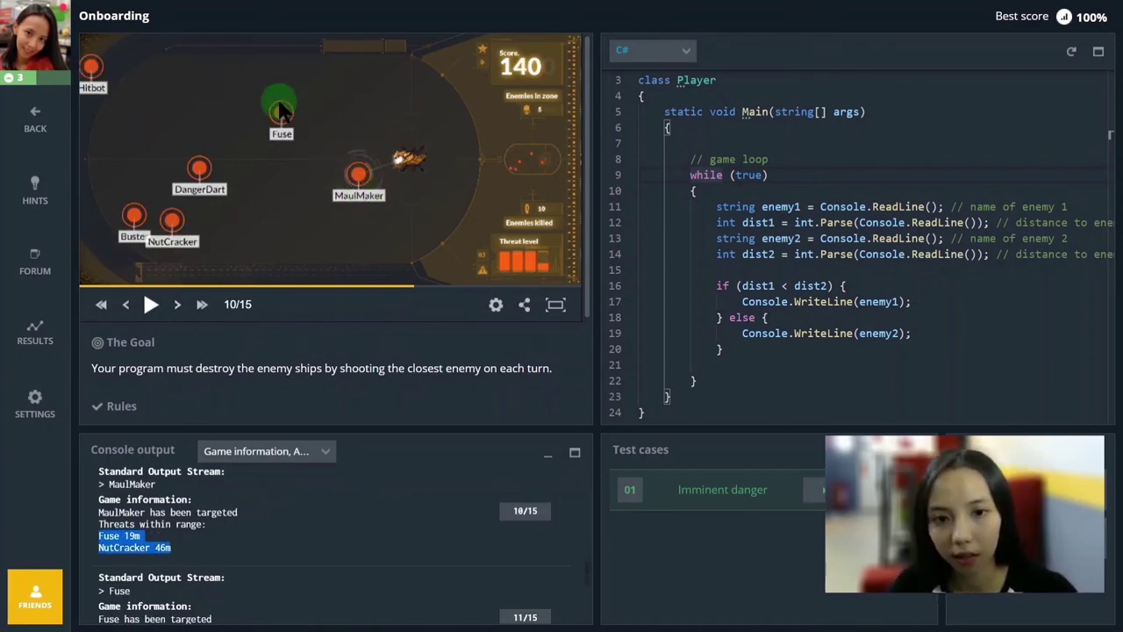
{"action": "double_click", "coordinate": [118, 547]}
{"action": "double_click", "coordinate": [163, 546]}
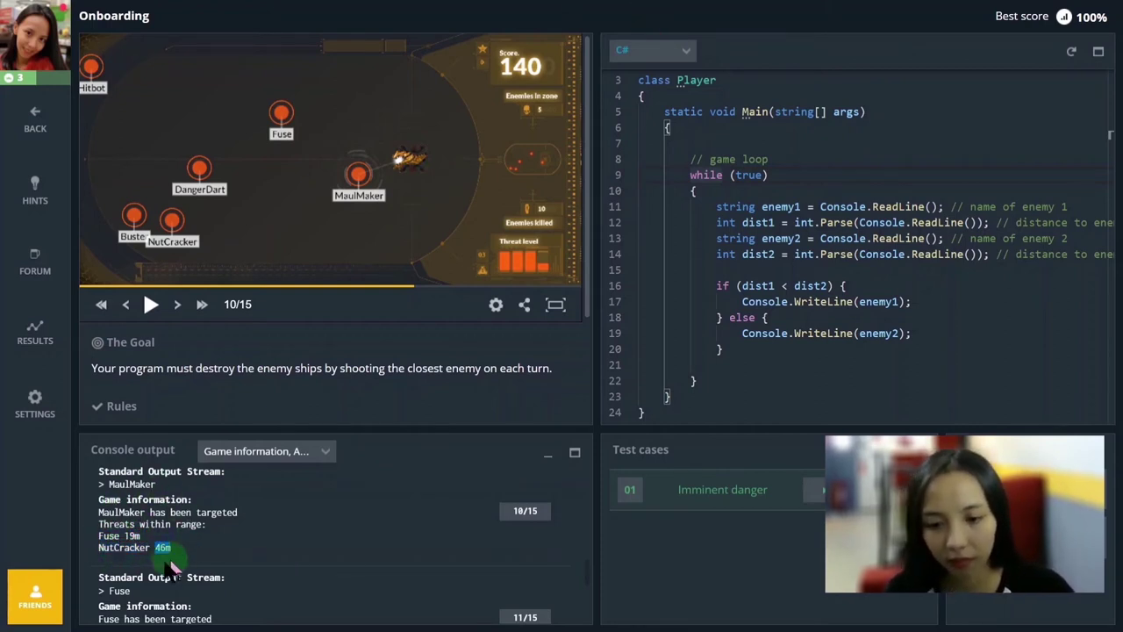
{"action": "left_click", "coordinate": [176, 312]}
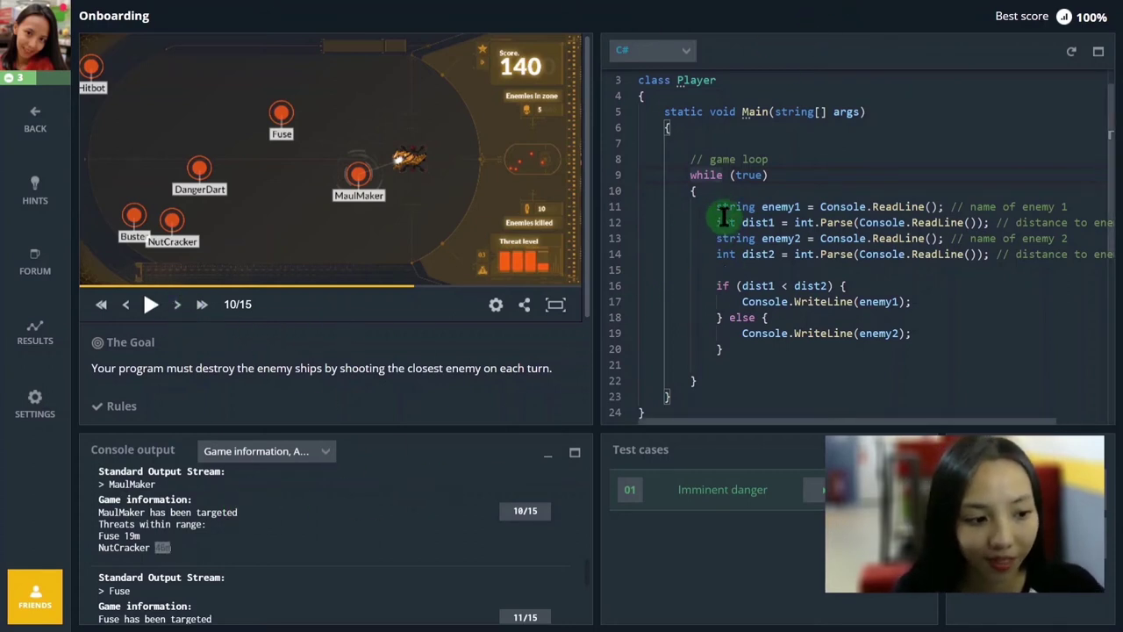
{"action": "left_click_drag", "start_coordinate": [715, 208], "coordinate": [978, 269]}
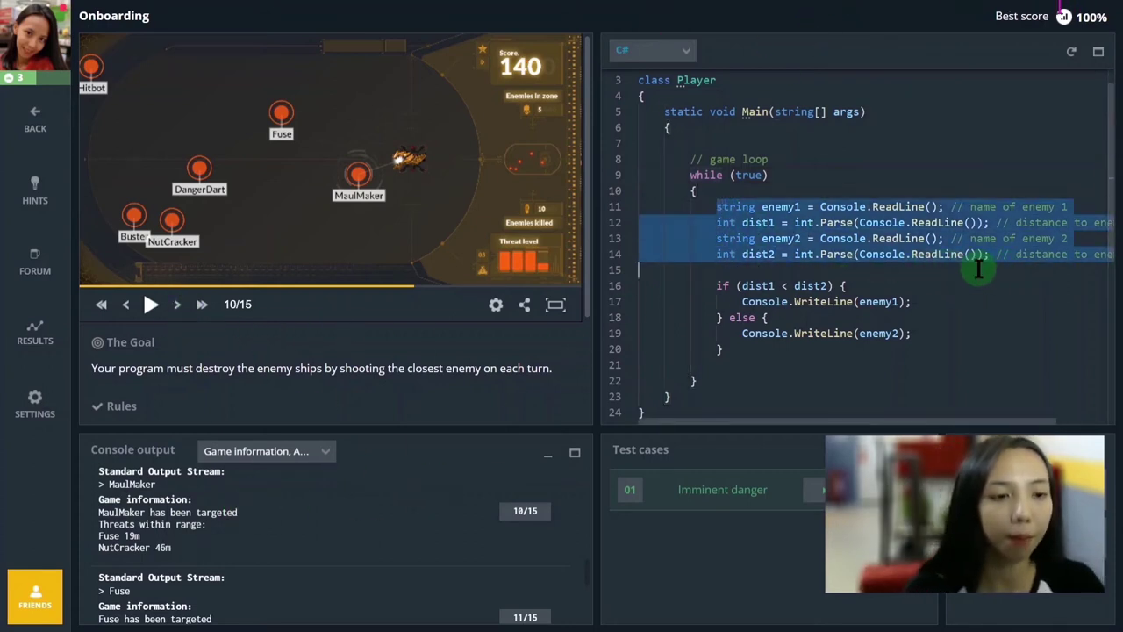
{"action": "left_click", "coordinate": [976, 255]}
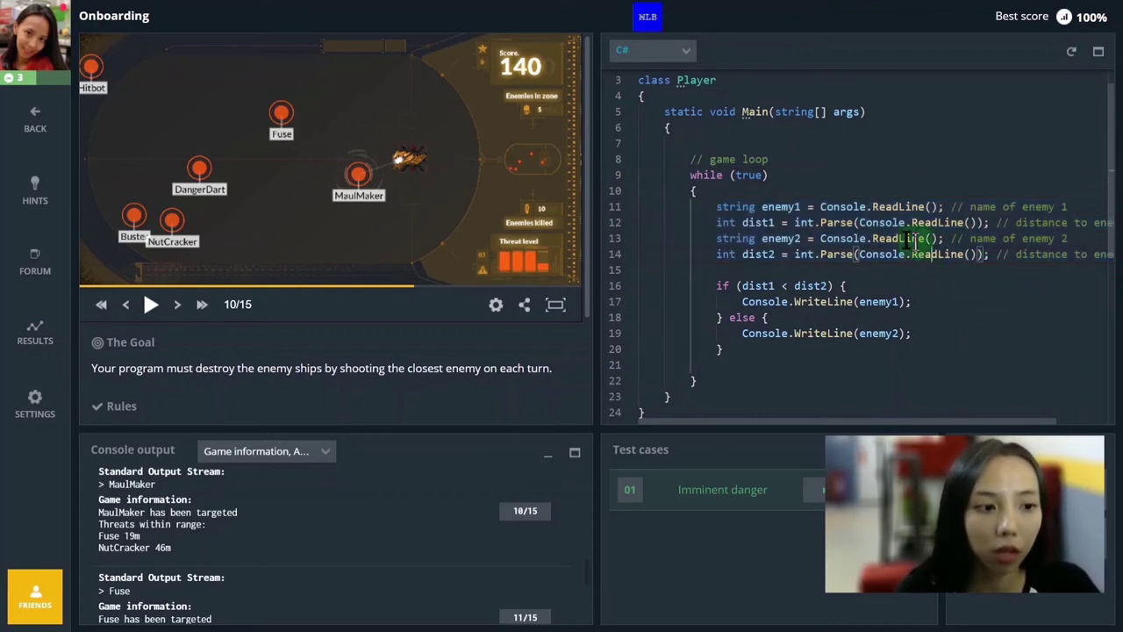
{"action": "left_click", "coordinate": [760, 223]}
{"action": "left_click", "coordinate": [760, 238]}
{"action": "left_click", "coordinate": [760, 254]}
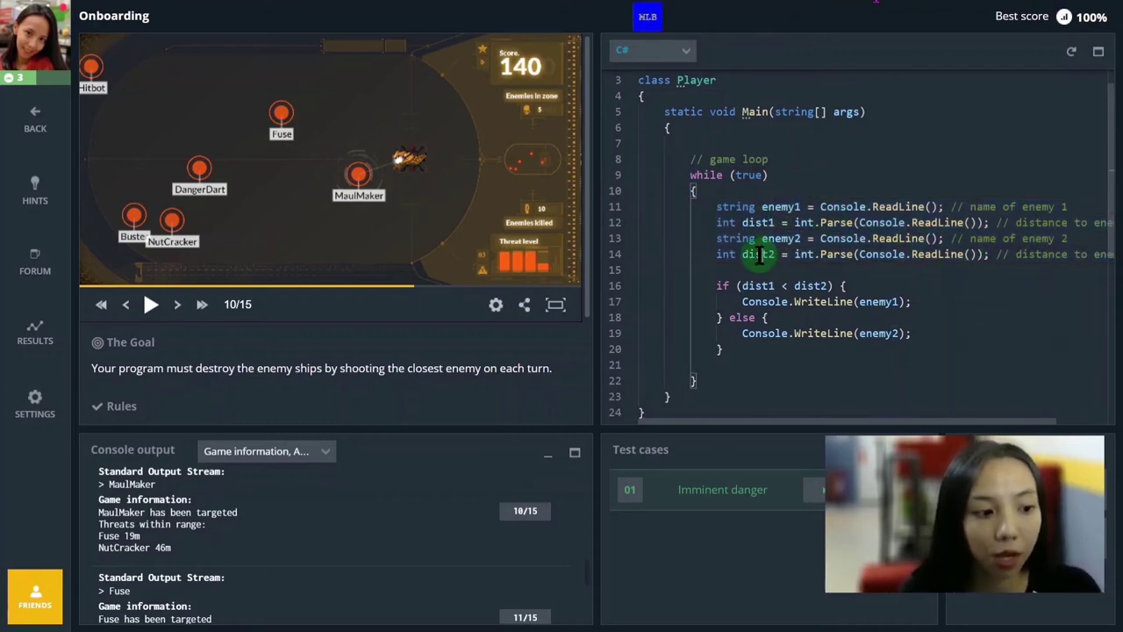
{"action": "left_click", "coordinate": [911, 207]}
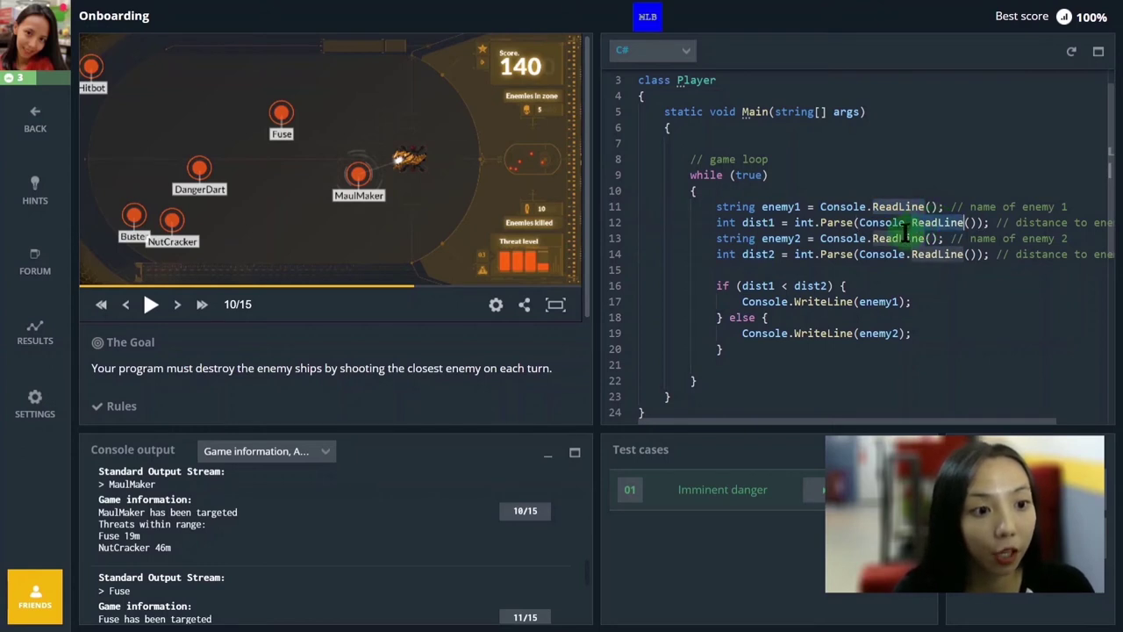
{"action": "left_click", "coordinate": [929, 252]}
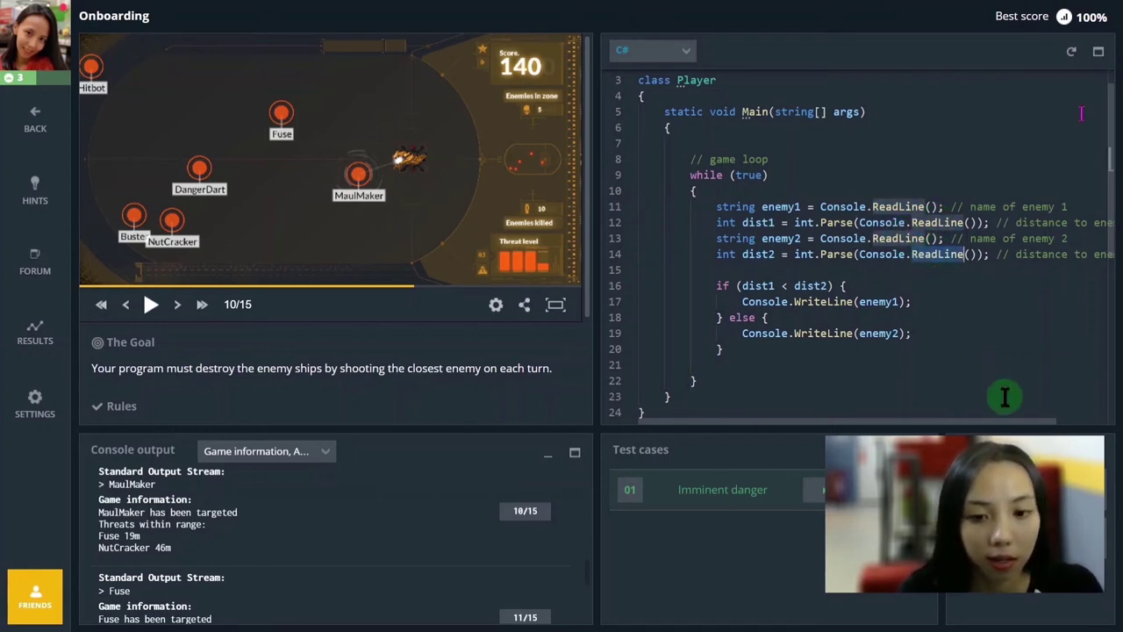
{"action": "left_click_drag", "start_coordinate": [737, 301], "coordinate": [921, 299]}
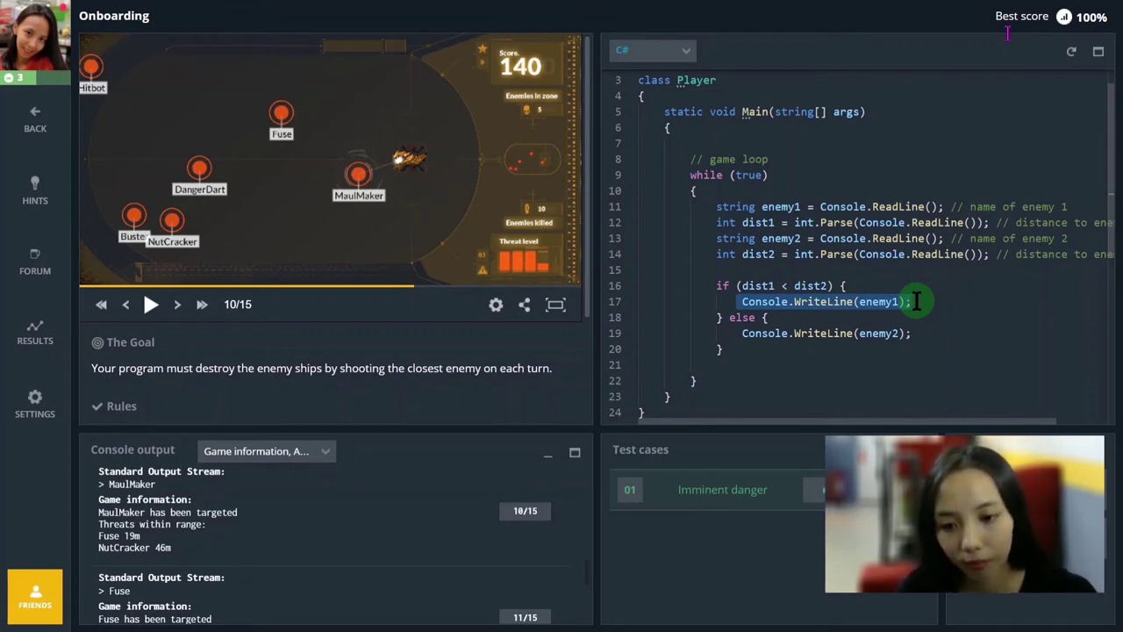
{"action": "left_click", "coordinate": [823, 268]}
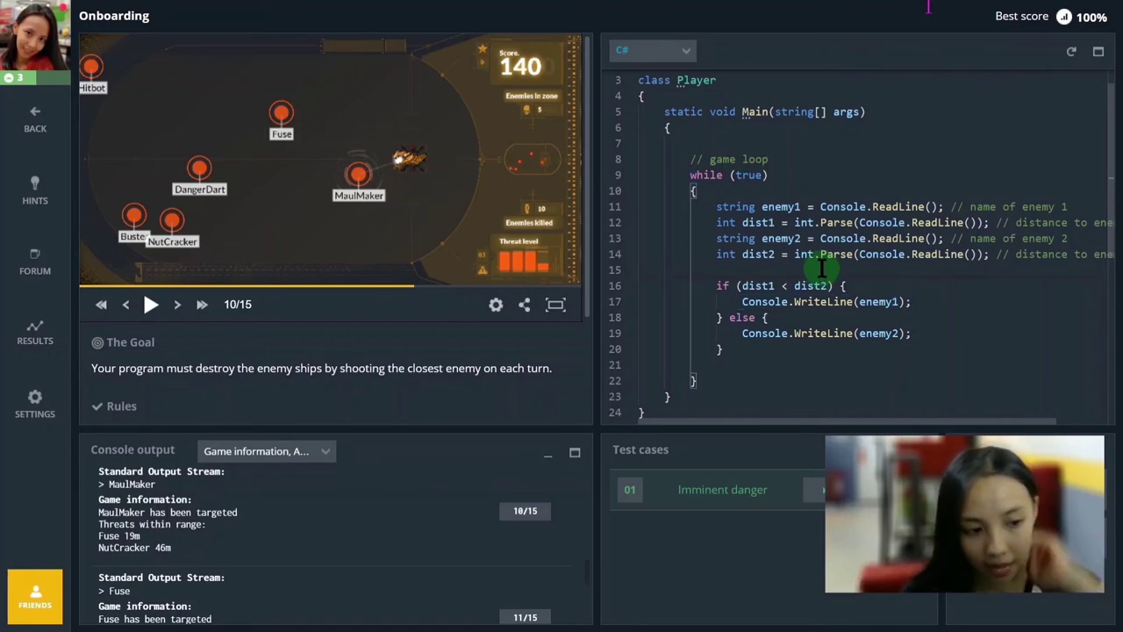
- Show Excel's Onboarding sheet and go through game update 0's four inputs, starting with Nobody
{"action": "key", "text": "alt+Tab"}
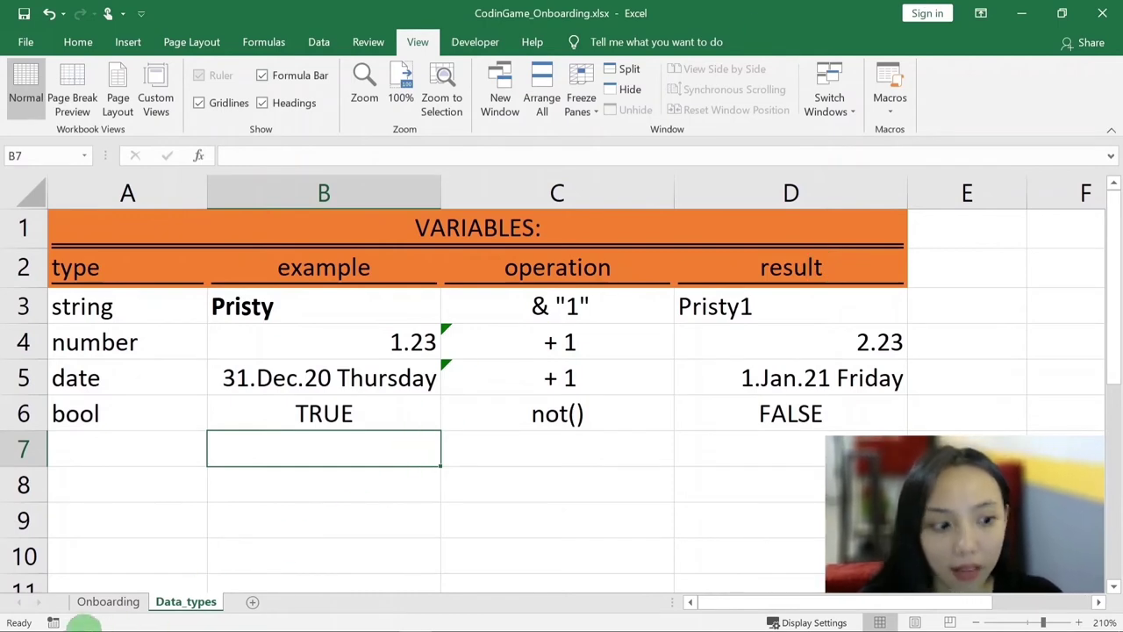
{"action": "left_click", "coordinate": [105, 604]}
{"action": "left_click", "coordinate": [349, 459]}
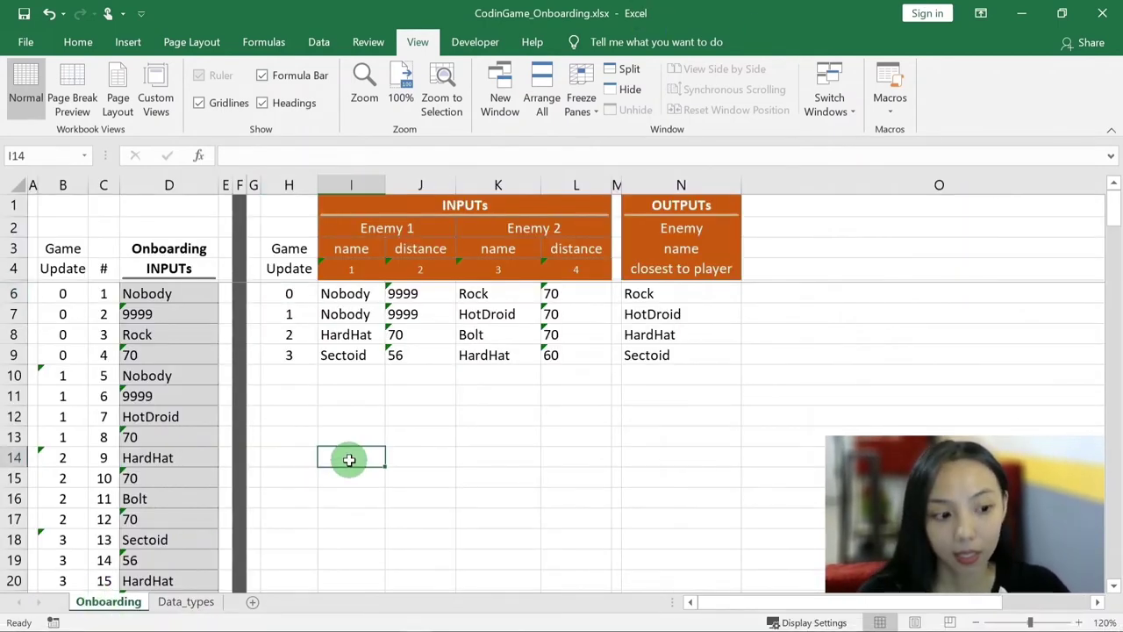
{"action": "left_click_drag", "start_coordinate": [170, 250], "coordinate": [163, 354]}
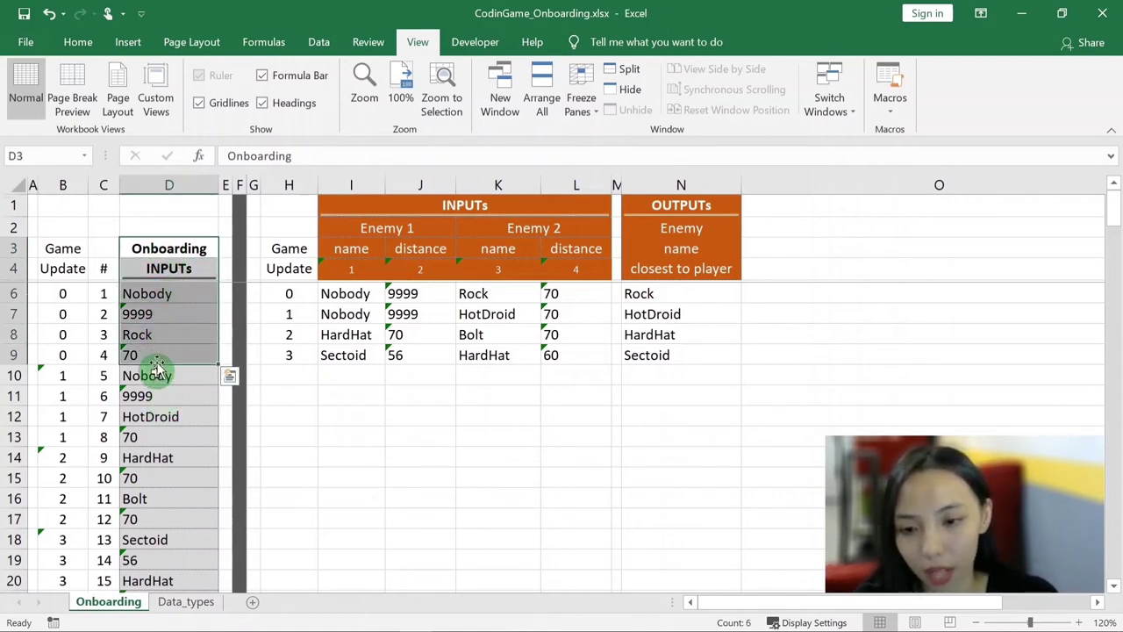
{"action": "left_click", "coordinate": [156, 293]}
{"action": "left_click", "coordinate": [155, 314]}
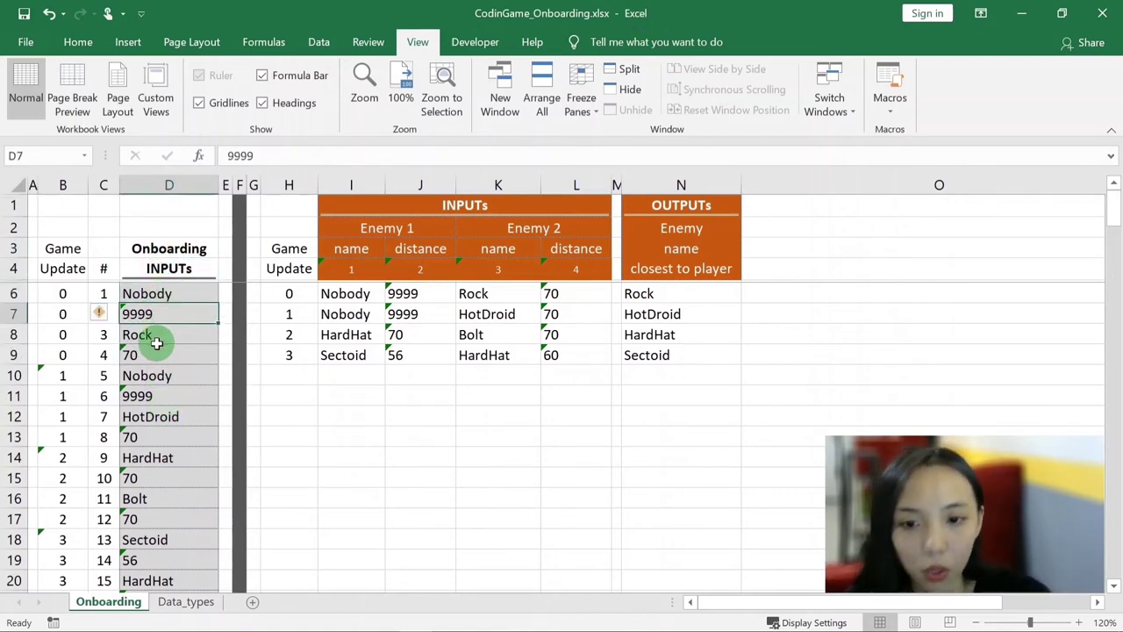
{"action": "left_click", "coordinate": [155, 336]}
{"action": "left_click", "coordinate": [155, 355]}
- Go through the next updates' inputs and select the rows of game updates 0, 2 and 3
{"action": "left_click", "coordinate": [153, 377]}
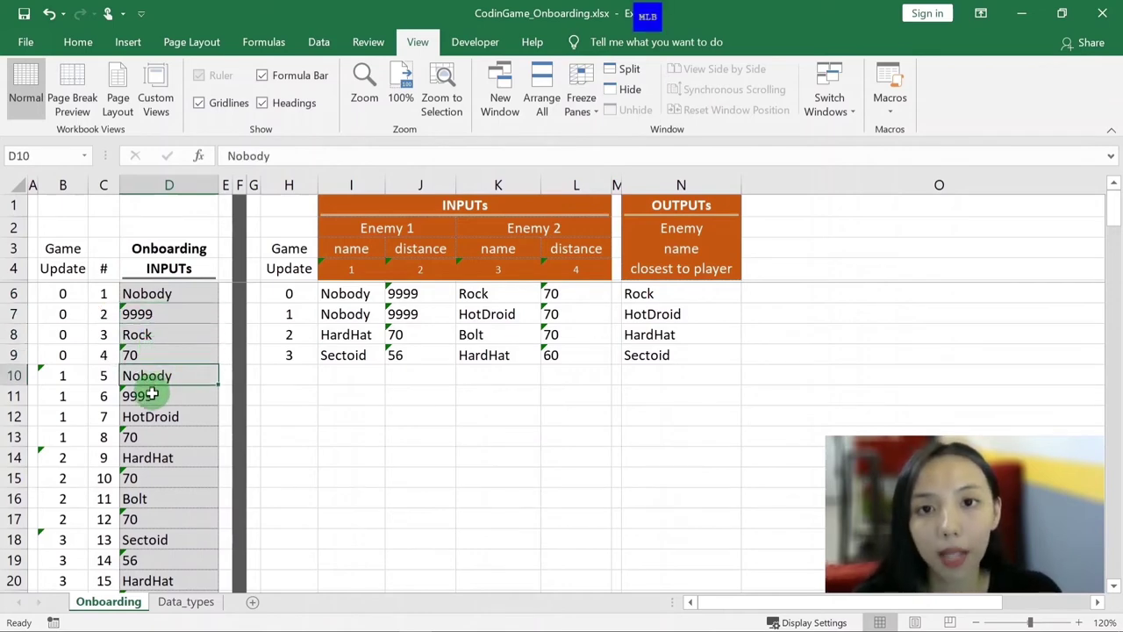
{"action": "left_click", "coordinate": [151, 396]}
{"action": "left_click", "coordinate": [151, 417]}
{"action": "left_click", "coordinate": [149, 477]}
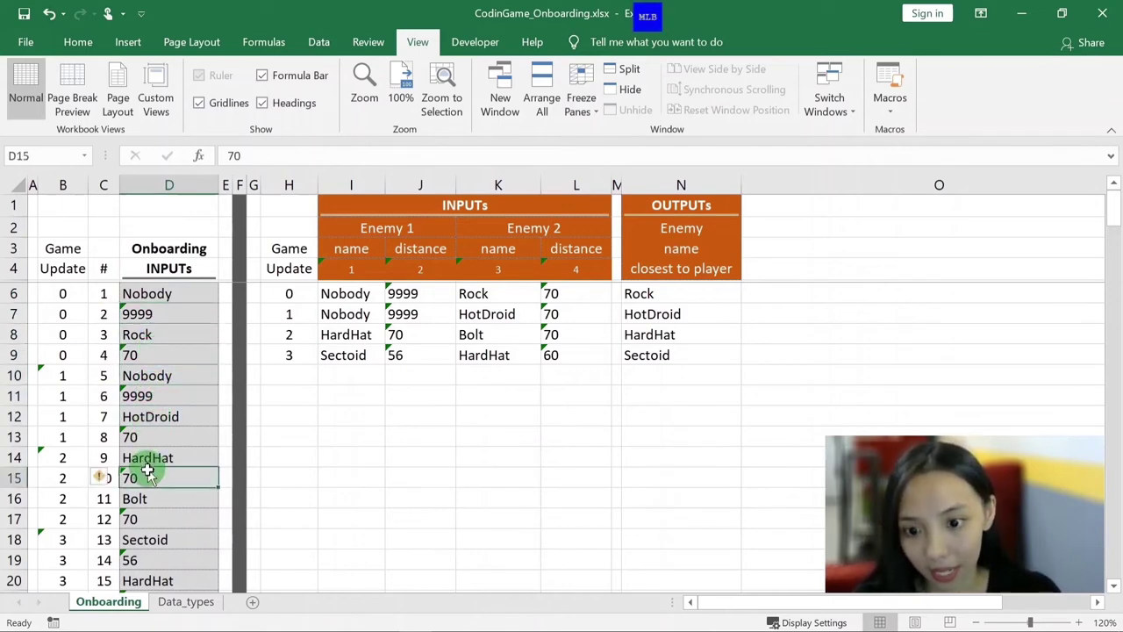
{"action": "left_click", "coordinate": [147, 457]}
{"action": "left_click", "coordinate": [149, 498]}
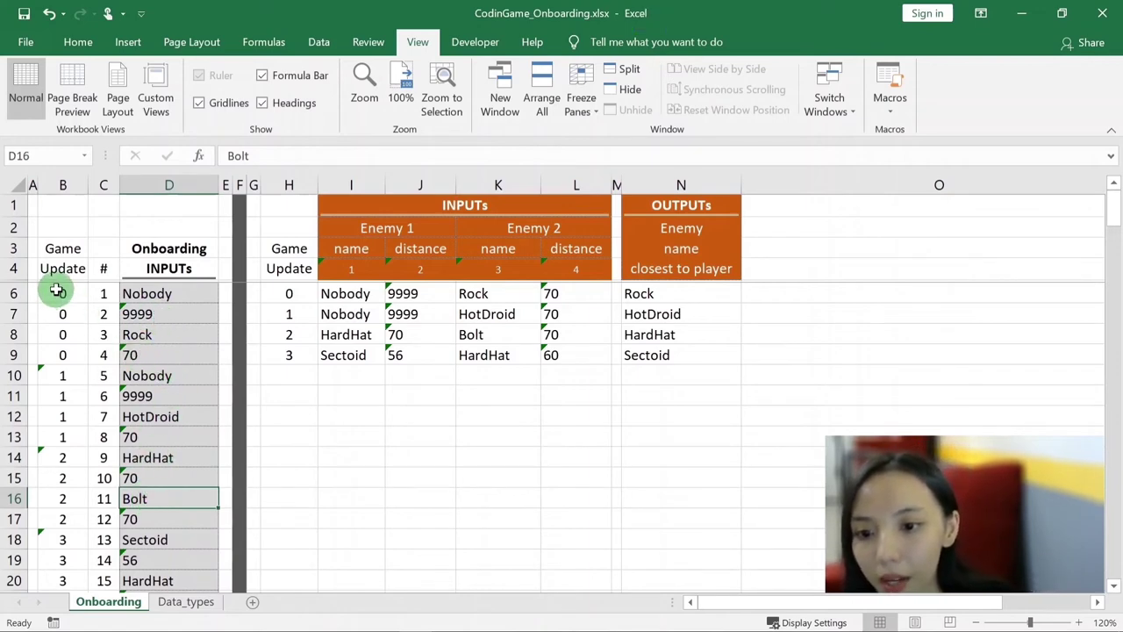
{"action": "left_click_drag", "start_coordinate": [57, 293], "coordinate": [66, 432]}
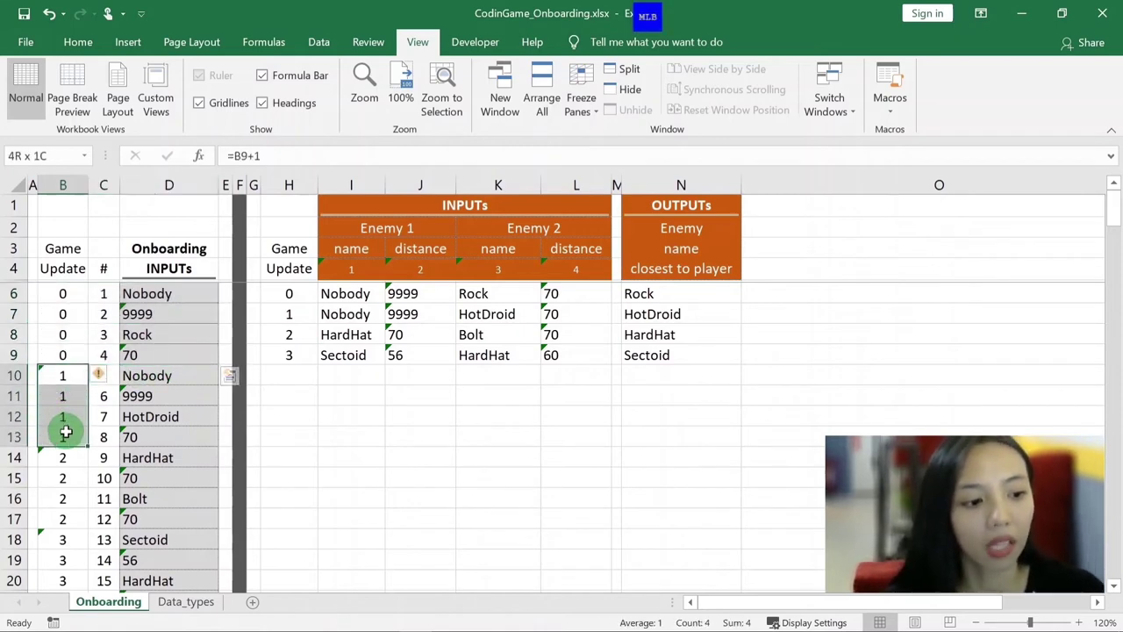
{"action": "left_click", "coordinate": [62, 457]}
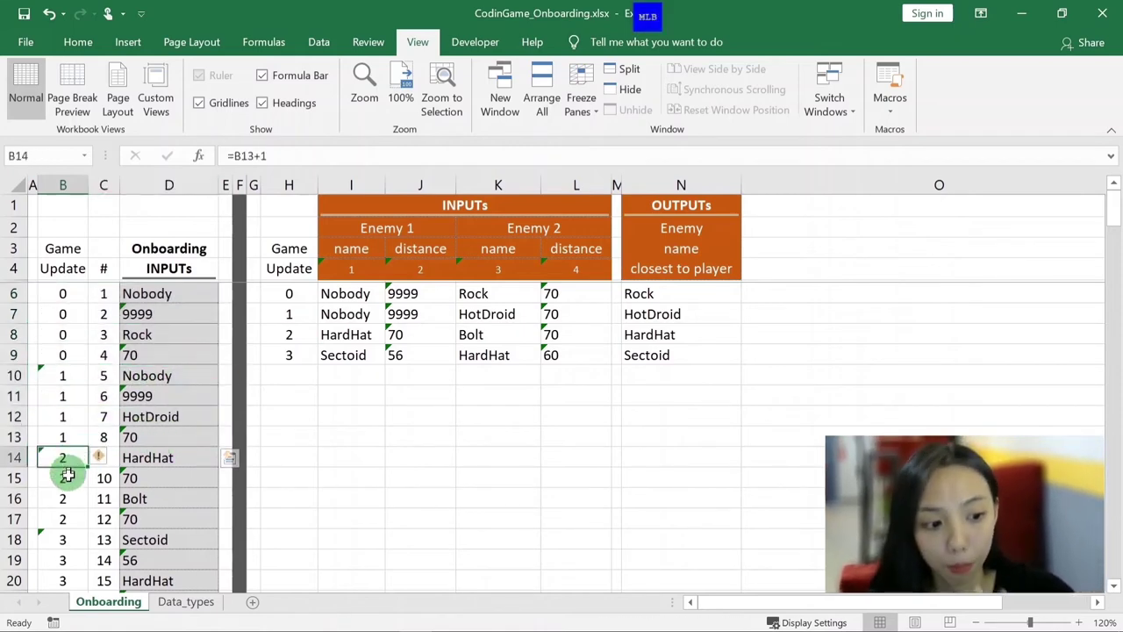
{"action": "left_click_drag", "start_coordinate": [67, 474], "coordinate": [172, 522]}
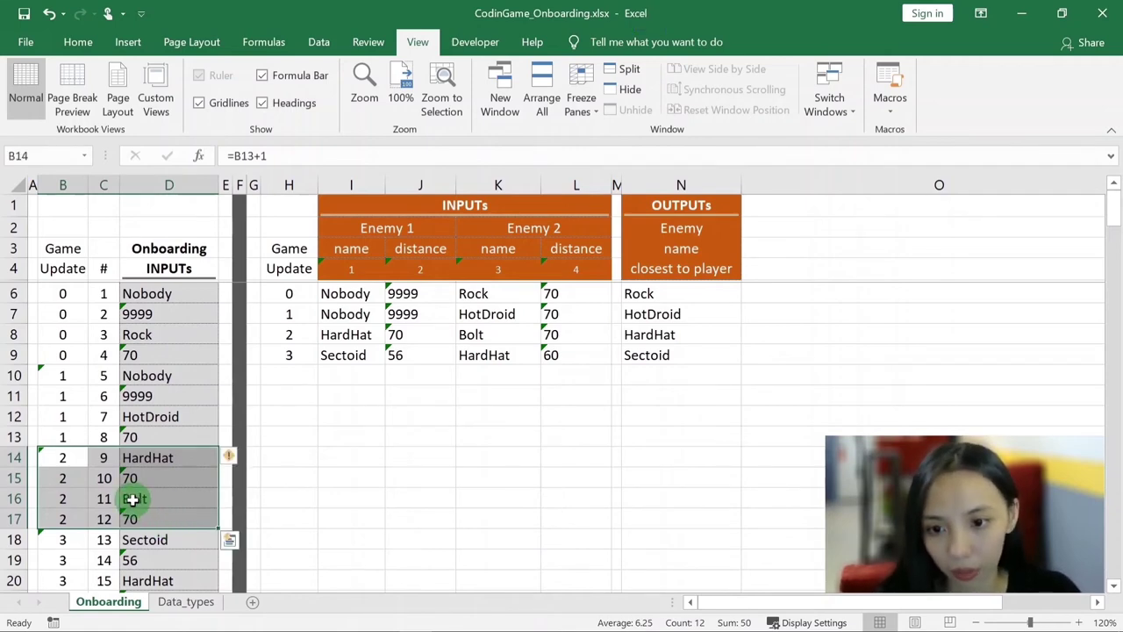
{"action": "scroll", "coordinate": [131, 501], "scroll_direction": "down", "scroll_amount": 2}
{"action": "left_click_drag", "start_coordinate": [62, 457], "coordinate": [174, 526]}
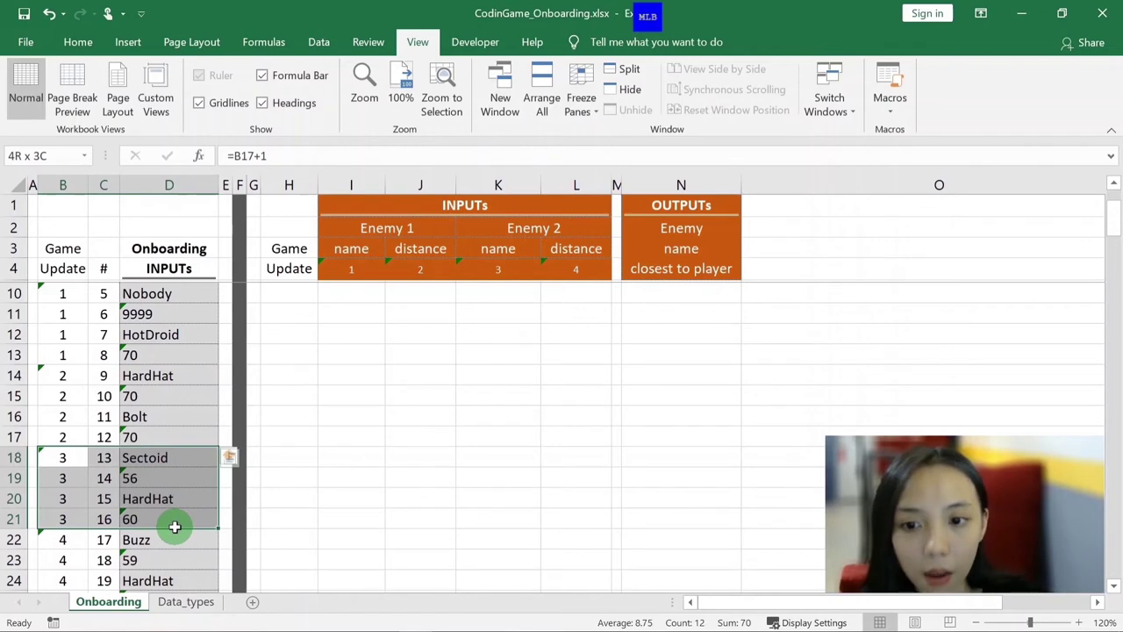
- Scroll to the end of the input list and select the last game update's four rows
{"action": "scroll", "coordinate": [149, 511], "scroll_direction": "down", "scroll_amount": 1}
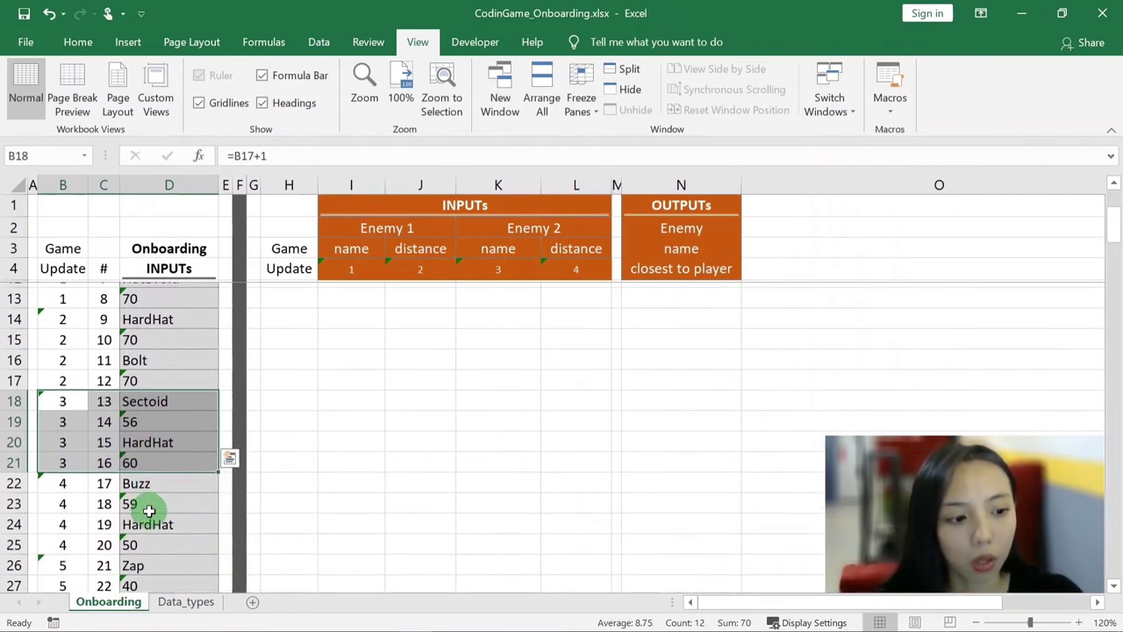
{"action": "scroll", "coordinate": [149, 511], "scroll_direction": "down", "scroll_amount": 2}
{"action": "scroll", "coordinate": [150, 512], "scroll_direction": "down", "scroll_amount": 1}
{"action": "scroll", "coordinate": [147, 510], "scroll_direction": "down", "scroll_amount": 3}
{"action": "scroll", "coordinate": [148, 510], "scroll_direction": "down", "scroll_amount": 3}
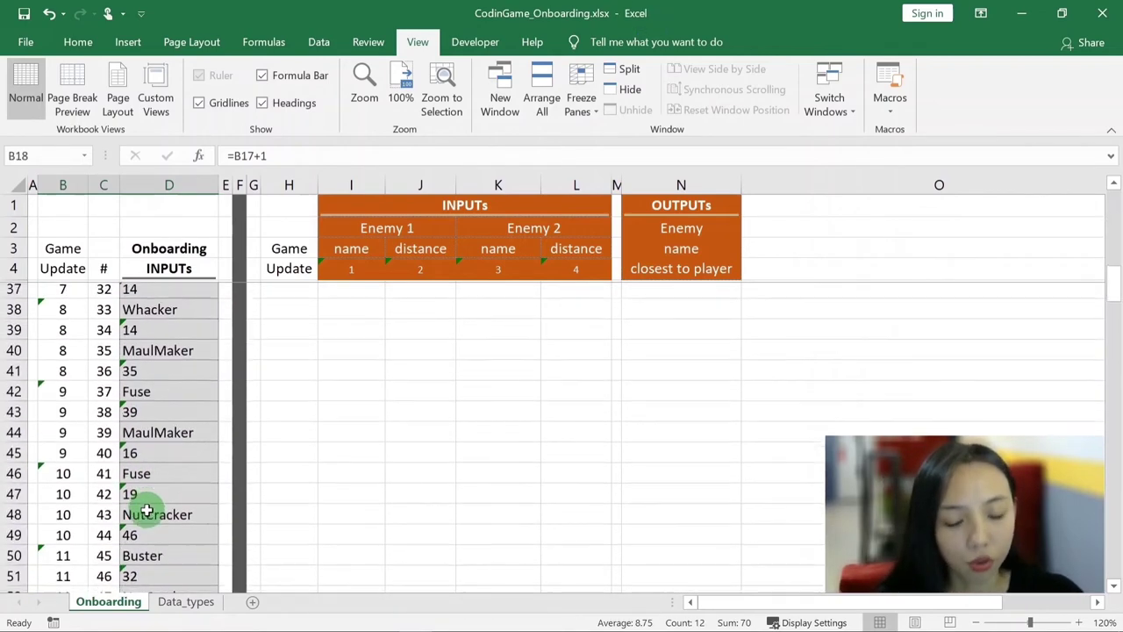
{"action": "scroll", "coordinate": [147, 510], "scroll_direction": "down", "scroll_amount": 3}
{"action": "scroll", "coordinate": [147, 510], "scroll_direction": "down", "scroll_amount": 1}
{"action": "scroll", "coordinate": [145, 509], "scroll_direction": "down", "scroll_amount": 2}
{"action": "scroll", "coordinate": [145, 507], "scroll_direction": "up", "scroll_amount": 1}
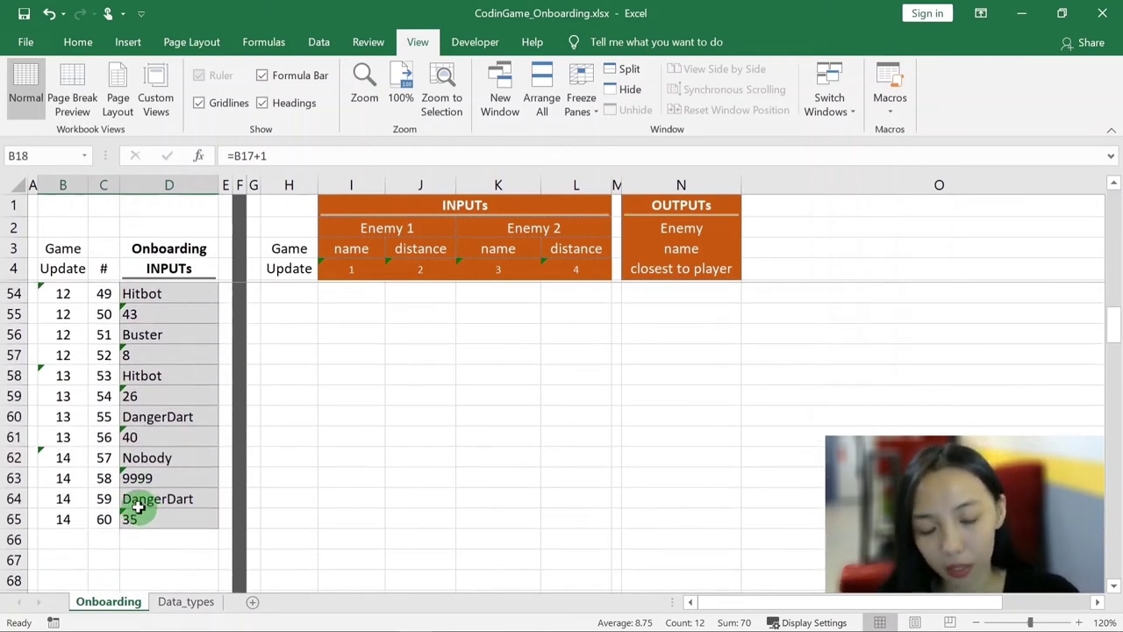
{"action": "left_click", "coordinate": [95, 478]}
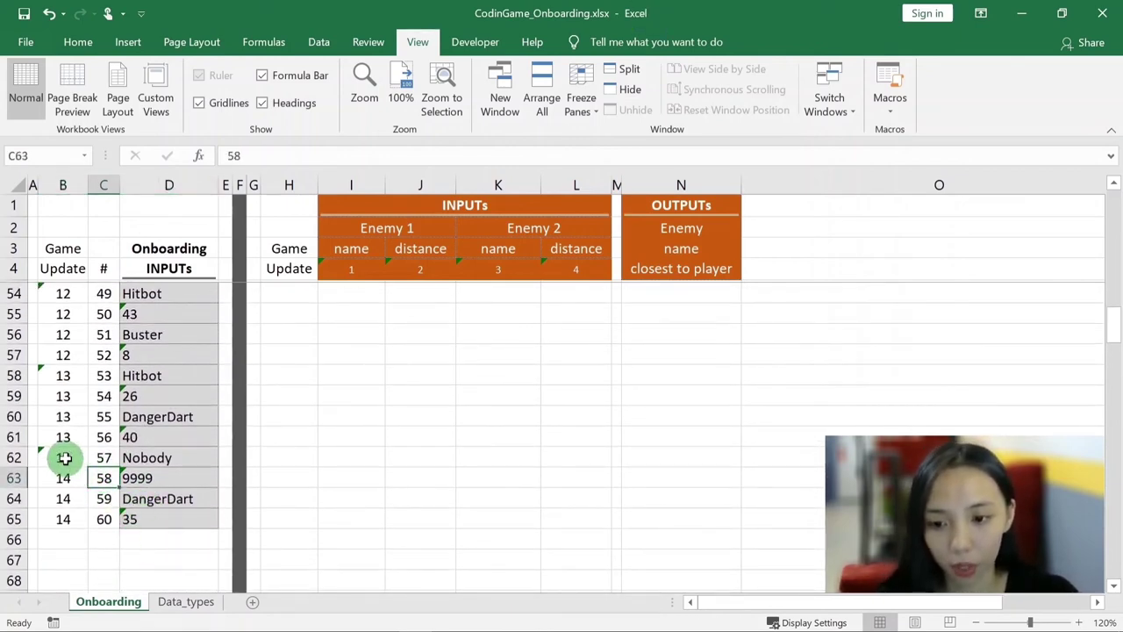
{"action": "mouse_move", "coordinate": [65, 457]}
{"action": "left_mouse_down"}
{"action": "mouse_move", "coordinate": [160, 522]}
{"action": "mouse_move", "coordinate": [156, 514]}
{"action": "left_mouse_up"}
{"action": "scroll", "coordinate": [143, 461], "scroll_direction": "up", "scroll_amount": 4}
{"action": "scroll", "coordinate": [136, 452], "scroll_direction": "up", "scroll_amount": 4}
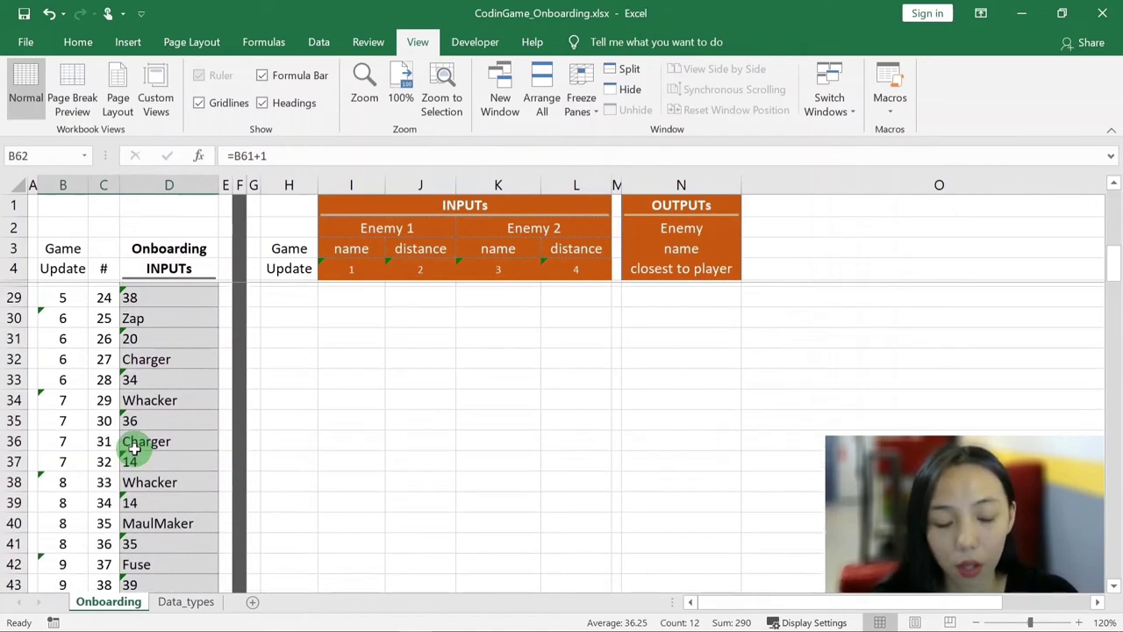
{"action": "scroll", "coordinate": [131, 447], "scroll_direction": "up", "scroll_amount": 8}
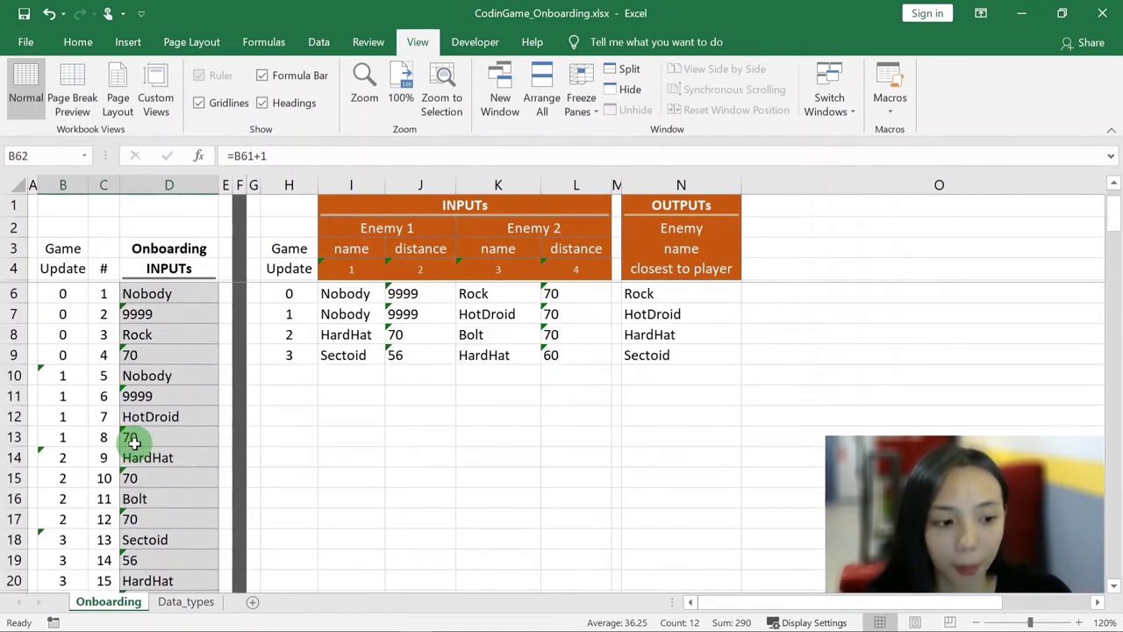
{"action": "left_click", "coordinate": [225, 337]}
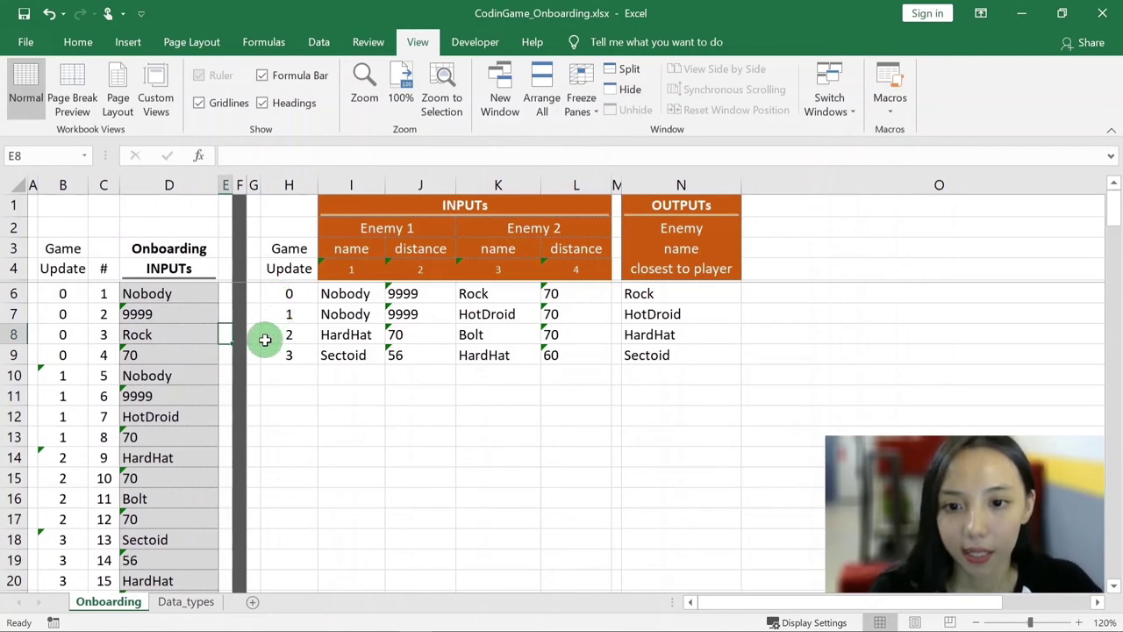
{"action": "left_click_drag", "start_coordinate": [148, 296], "coordinate": [145, 494]}
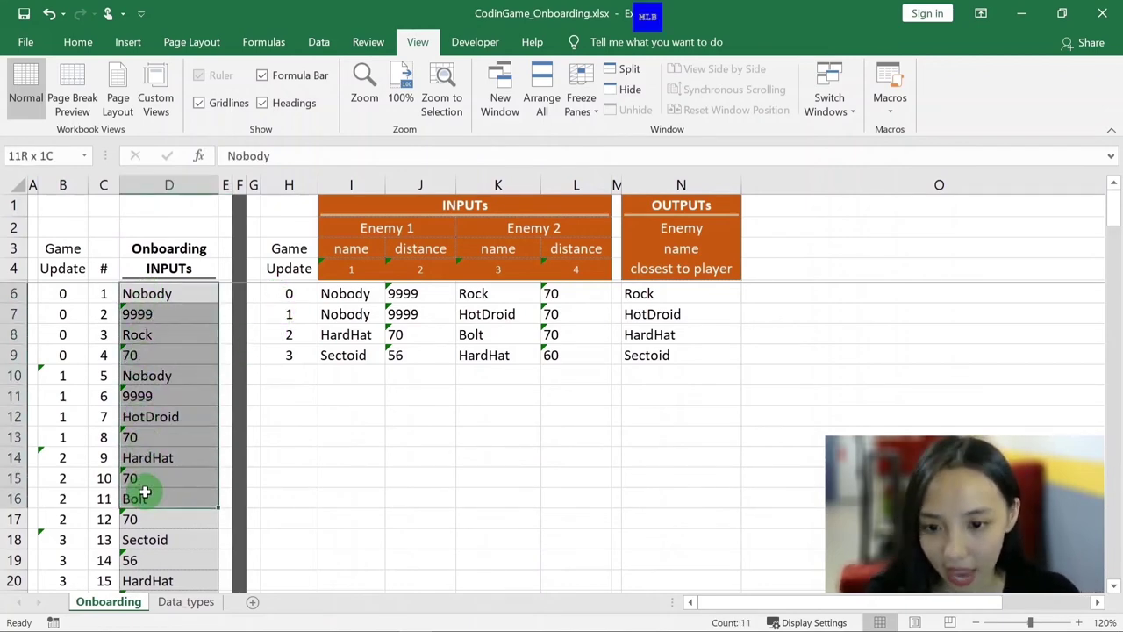
{"action": "left_click", "coordinate": [147, 375]}
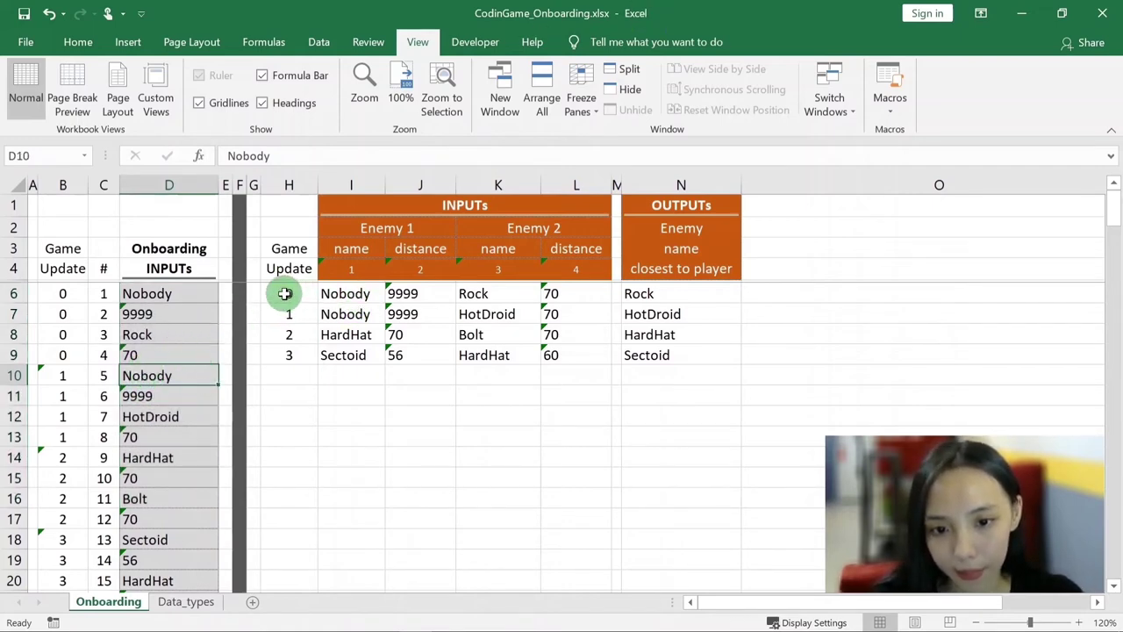
{"action": "left_click_drag", "start_coordinate": [285, 294], "coordinate": [669, 293]}
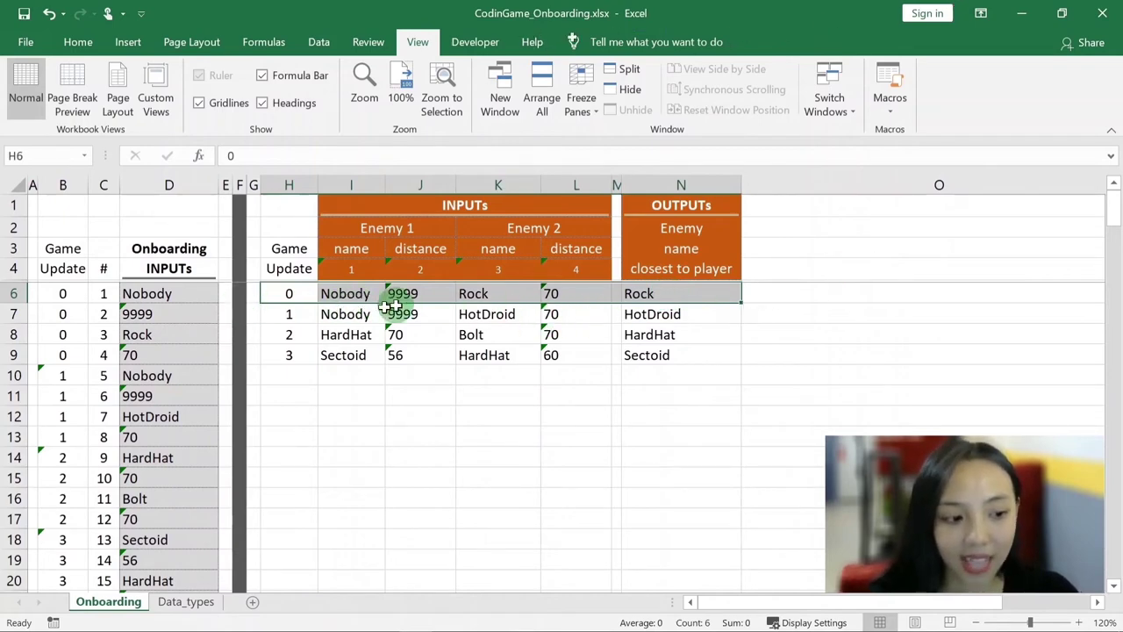
{"action": "left_click", "coordinate": [289, 316]}
{"action": "left_click_drag", "start_coordinate": [320, 319], "coordinate": [674, 313]}
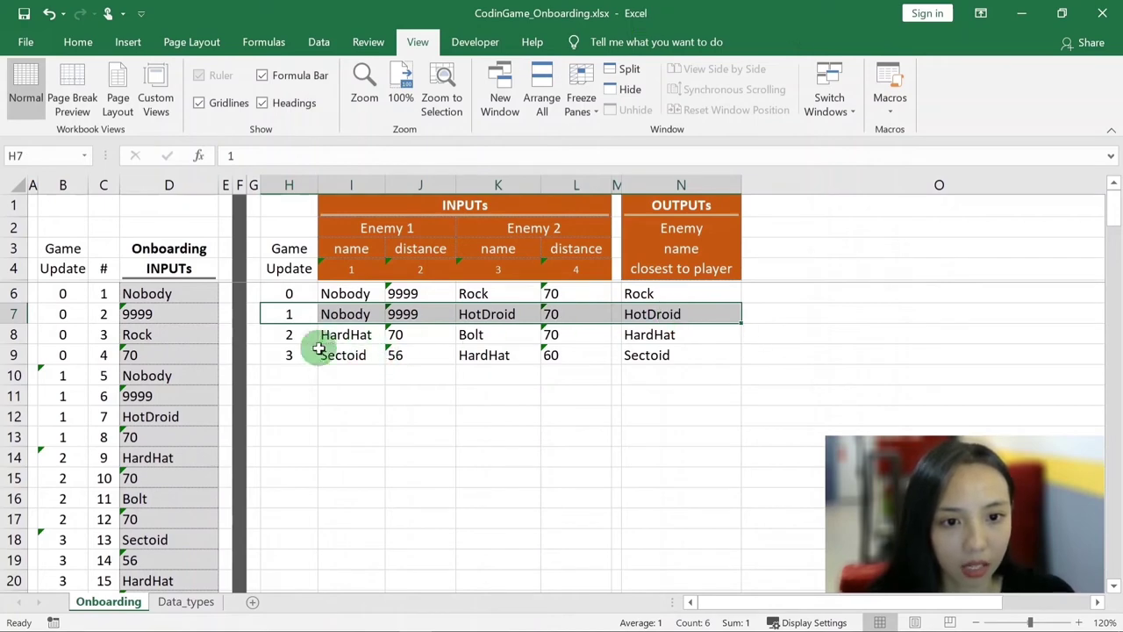
{"action": "left_click_drag", "start_coordinate": [281, 334], "coordinate": [657, 328]}
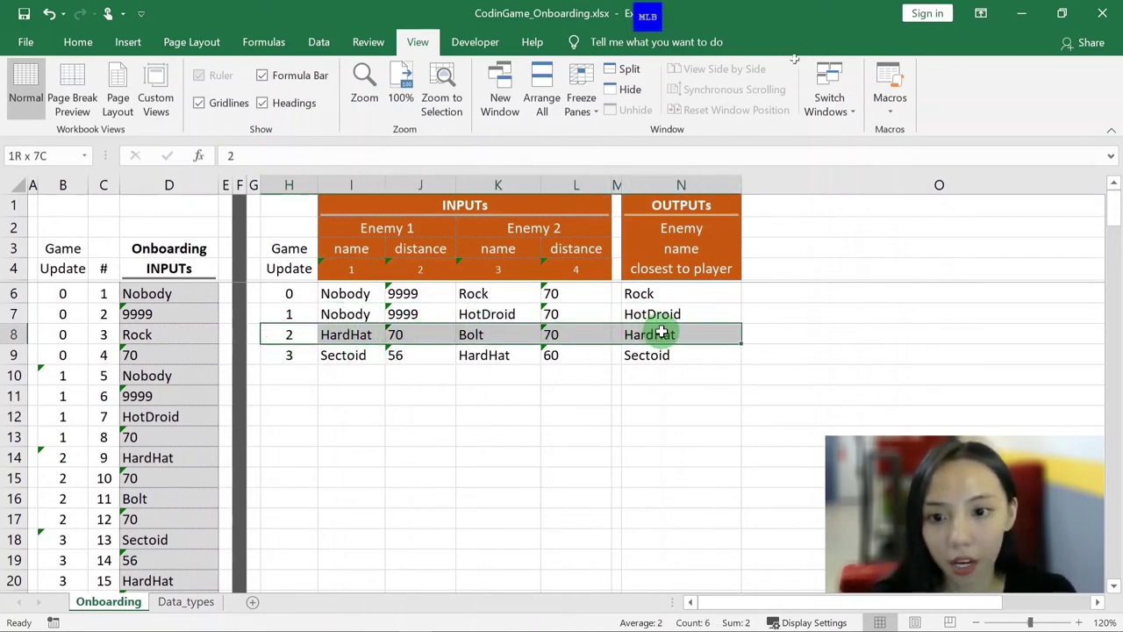
{"action": "left_click", "coordinate": [466, 356]}
{"action": "left_click", "coordinate": [334, 204]}
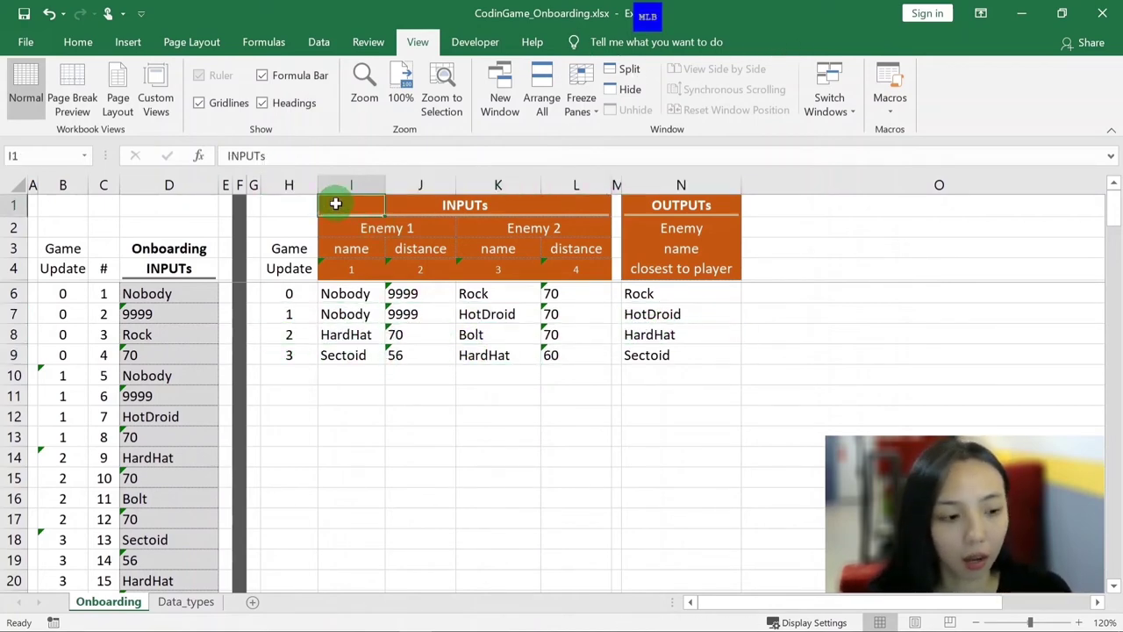
{"action": "left_click_drag", "start_coordinate": [335, 204], "coordinate": [584, 204]}
{"action": "left_click_drag", "start_coordinate": [342, 231], "coordinate": [571, 236]}
{"action": "left_click", "coordinate": [357, 249]}
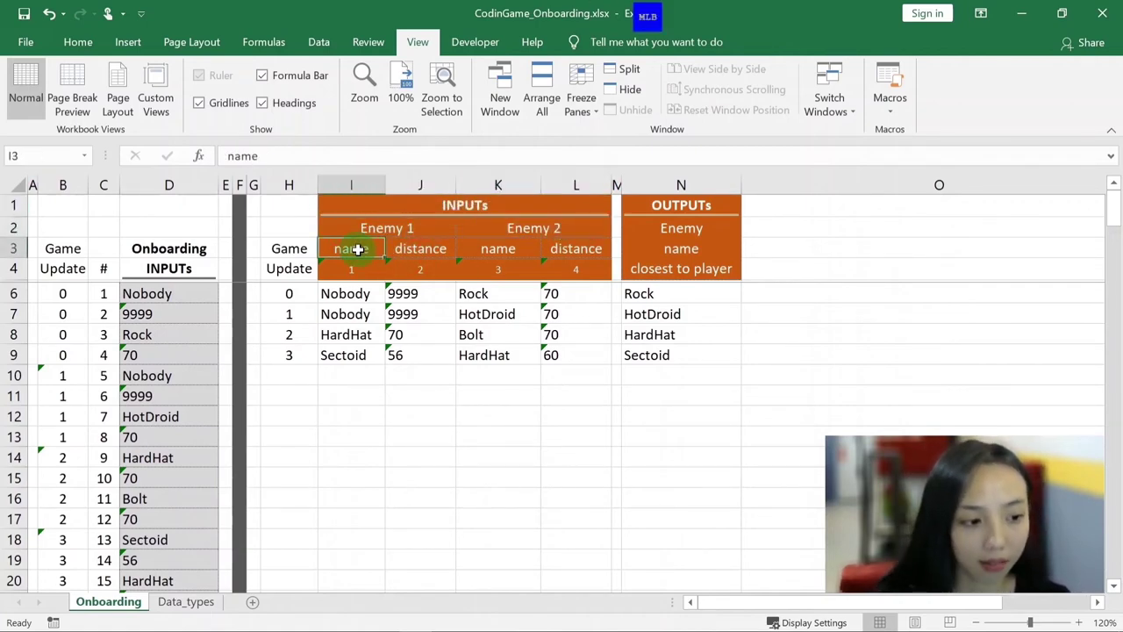
{"action": "left_click", "coordinate": [351, 293]}
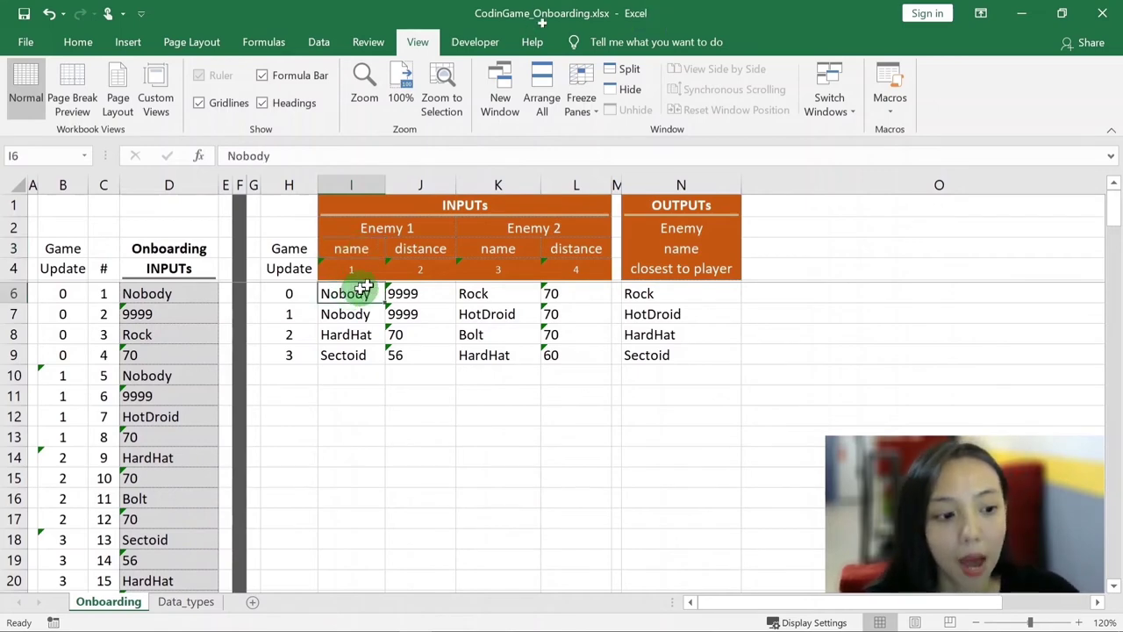
{"action": "left_click", "coordinate": [418, 250]}
{"action": "left_click", "coordinate": [404, 294]}
{"action": "left_click", "coordinate": [489, 248]}
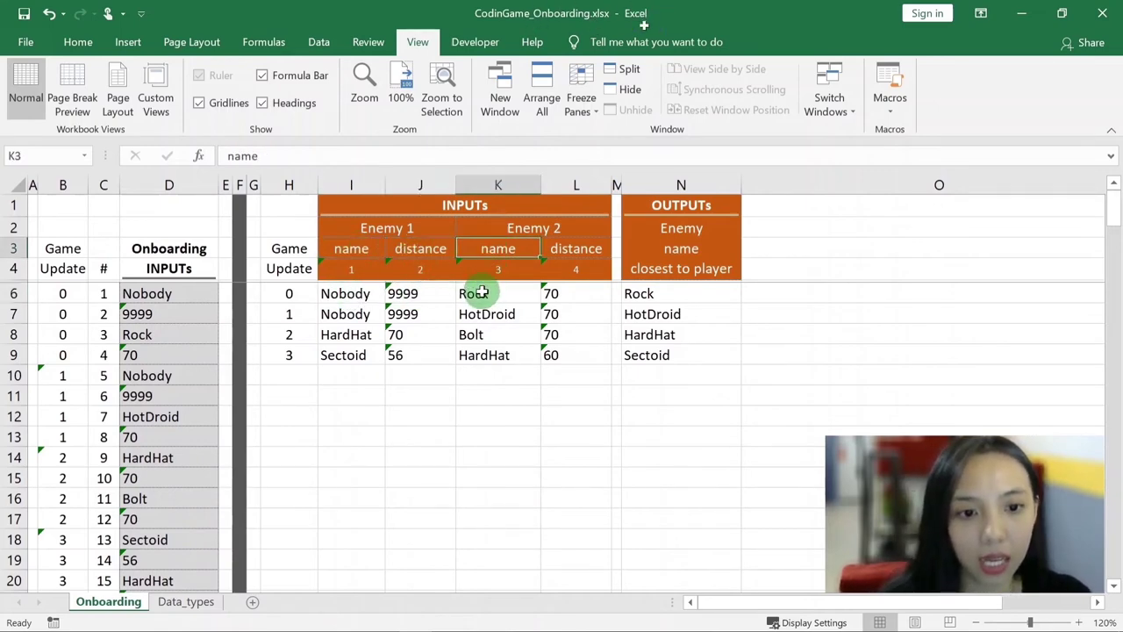
{"action": "left_click", "coordinate": [482, 293]}
{"action": "left_click", "coordinate": [565, 249]}
{"action": "left_click", "coordinate": [568, 291]}
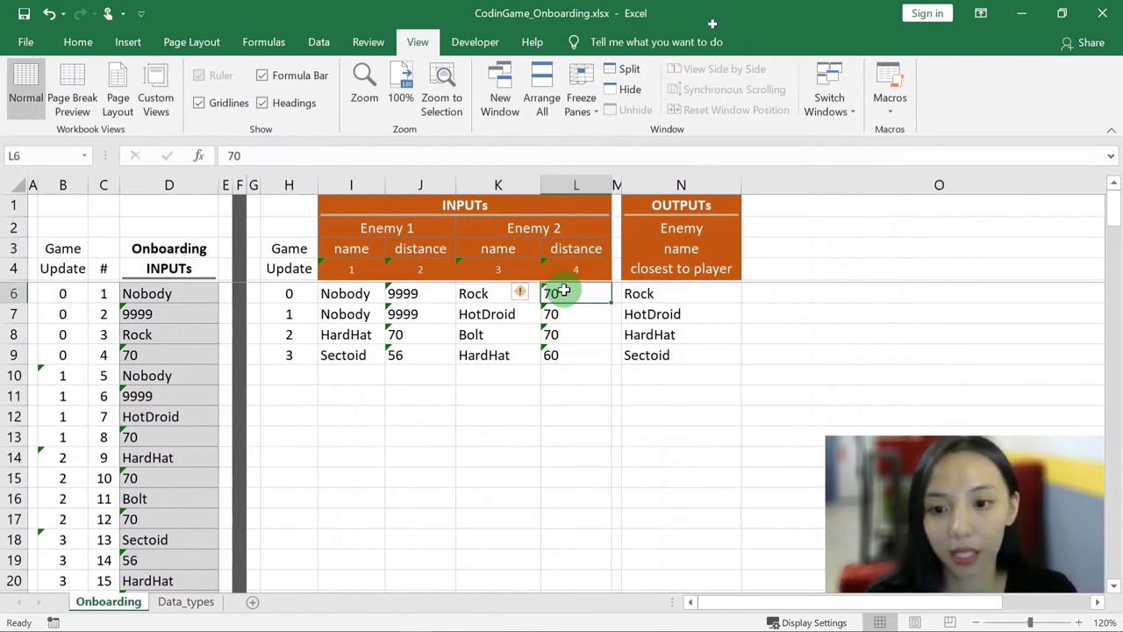
{"action": "left_click_drag", "start_coordinate": [677, 205], "coordinate": [680, 353]}
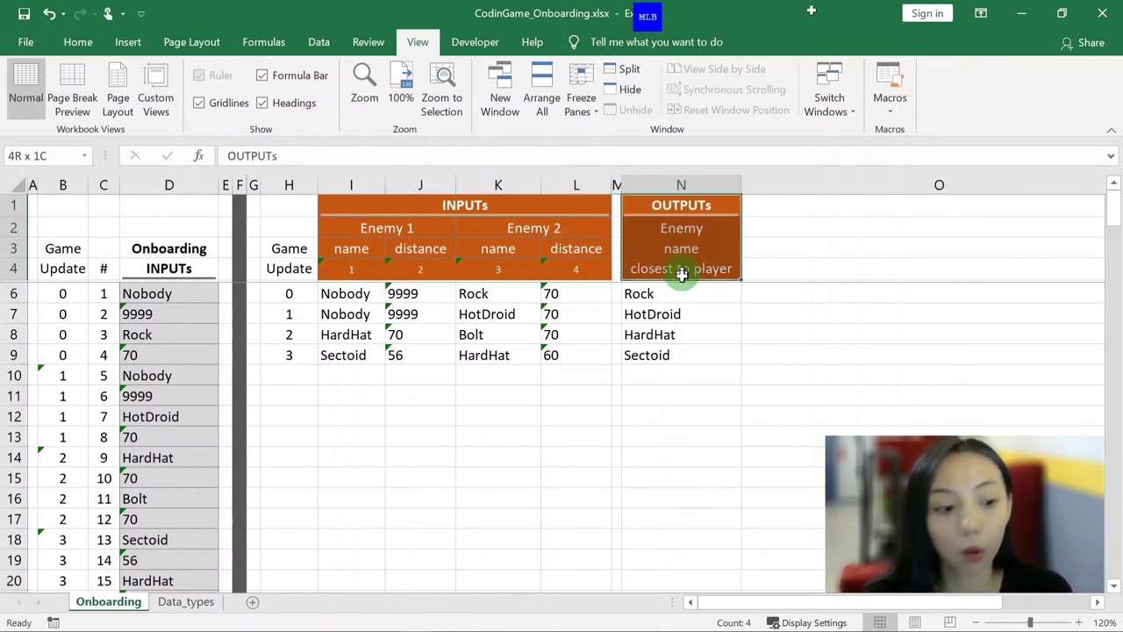
{"action": "left_click", "coordinate": [525, 389]}
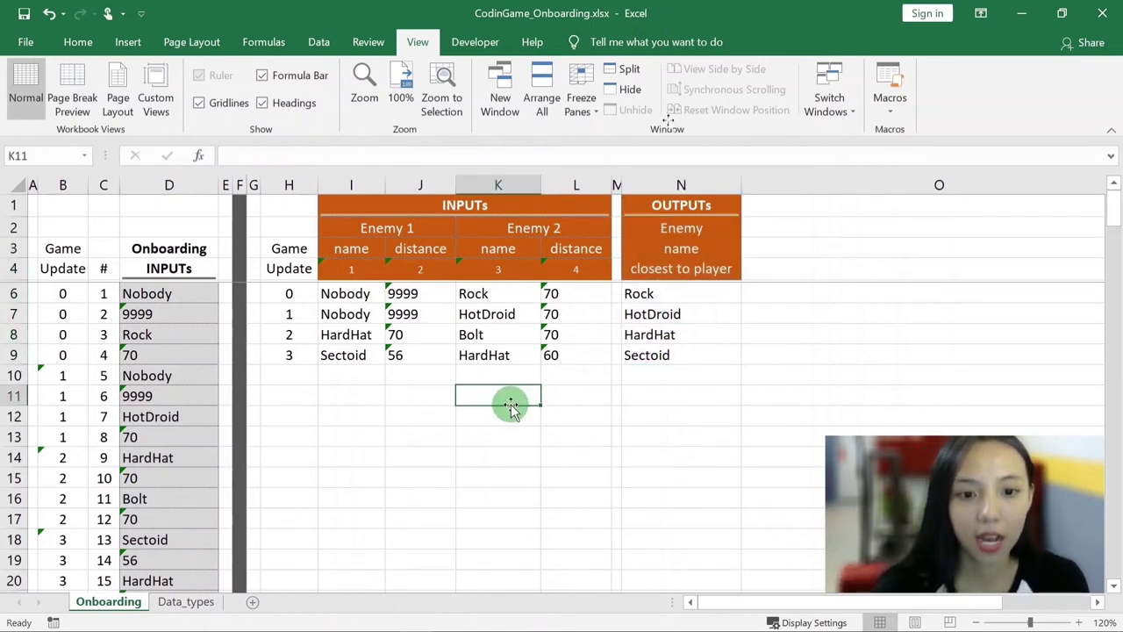
{"action": "left_click", "coordinate": [295, 380]}
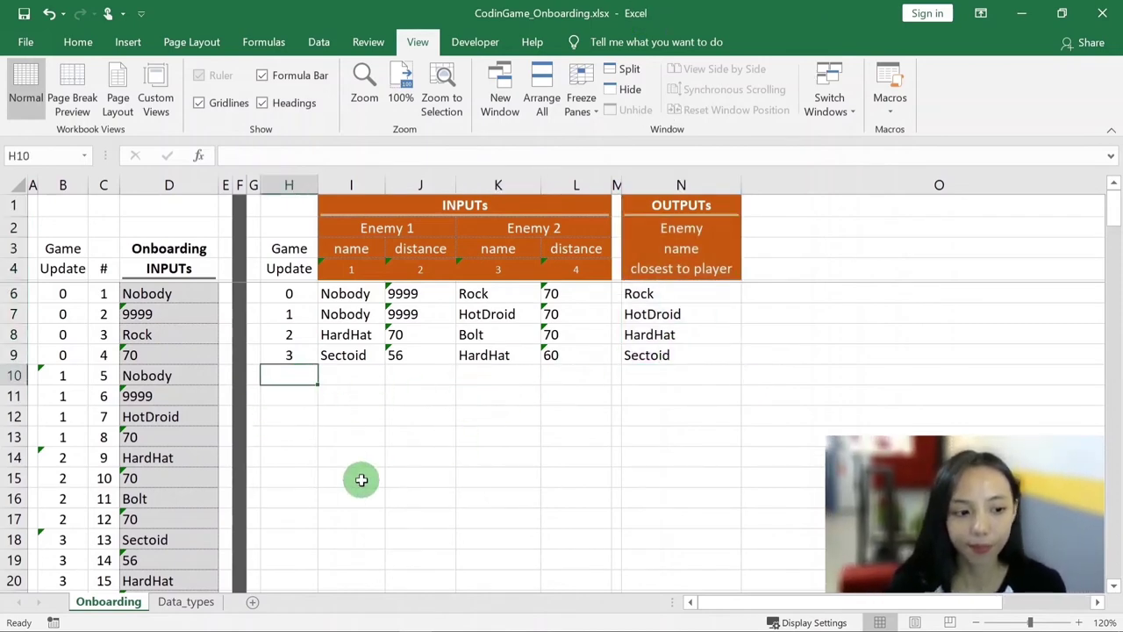
{"action": "scroll", "coordinate": [140, 452], "scroll_direction": "down", "scroll_amount": 3}
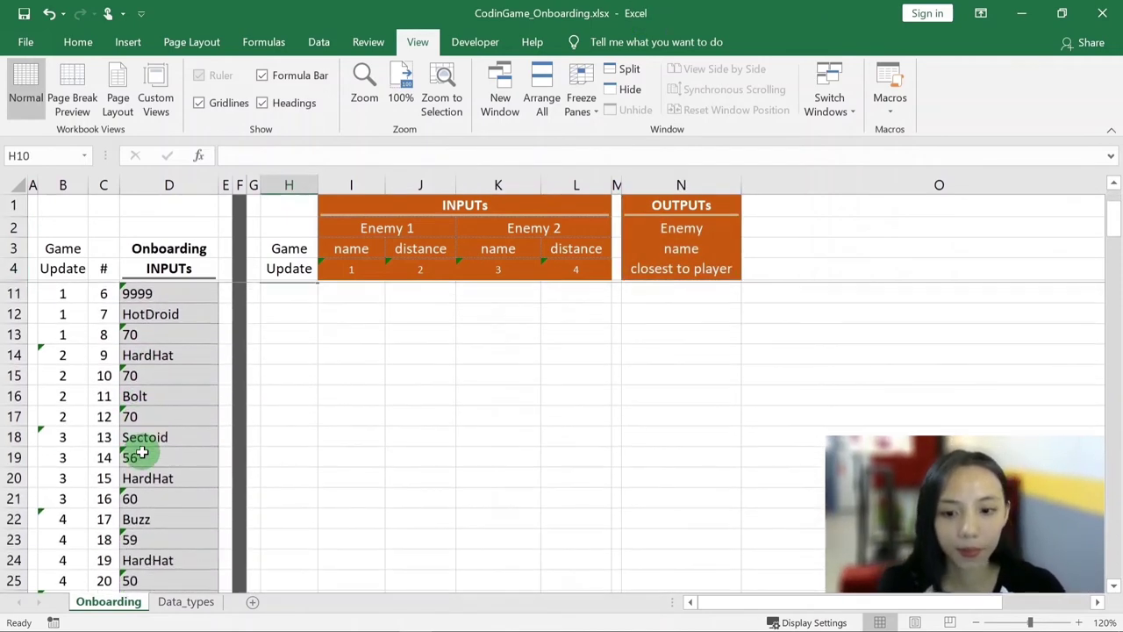
{"action": "scroll", "coordinate": [140, 452], "scroll_direction": "up", "scroll_amount": 1}
{"action": "scroll", "coordinate": [143, 452], "scroll_direction": "down", "scroll_amount": 1}
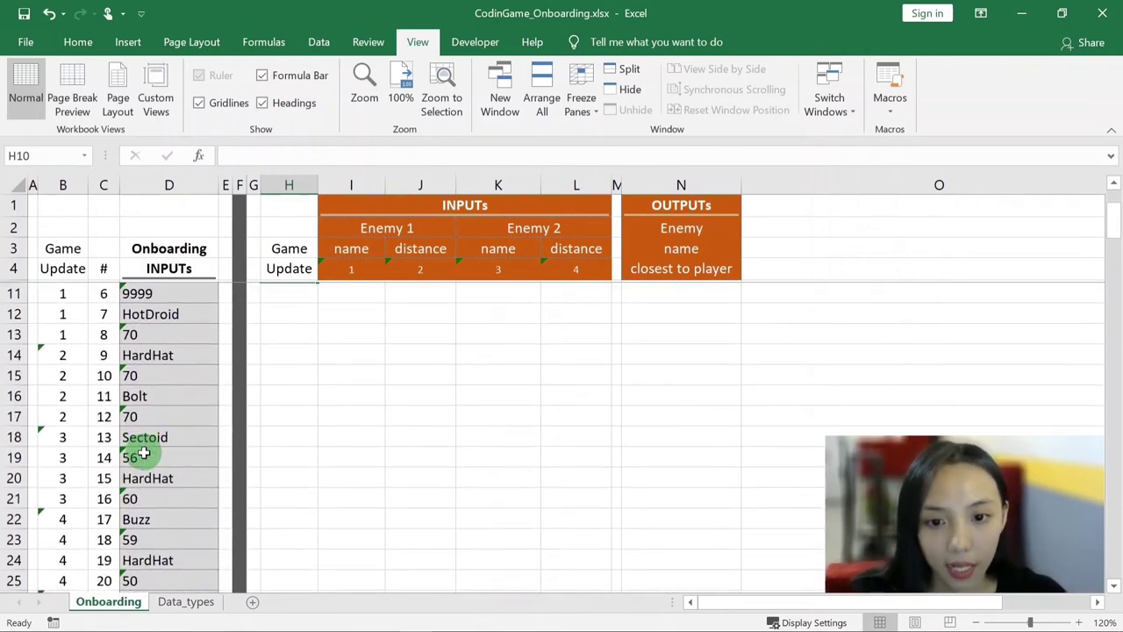
- Copy game update 4's four inputs (Buzz, 59, HardHat, 50) from D22:D25
{"action": "mouse_move", "coordinate": [61, 500]}
{"action": "left_mouse_down"}
{"action": "mouse_move", "coordinate": [60, 564]}
{"action": "mouse_move", "coordinate": [88, 582]}
{"action": "left_mouse_up"}
{"action": "left_click_drag", "start_coordinate": [143, 499], "coordinate": [146, 556]}
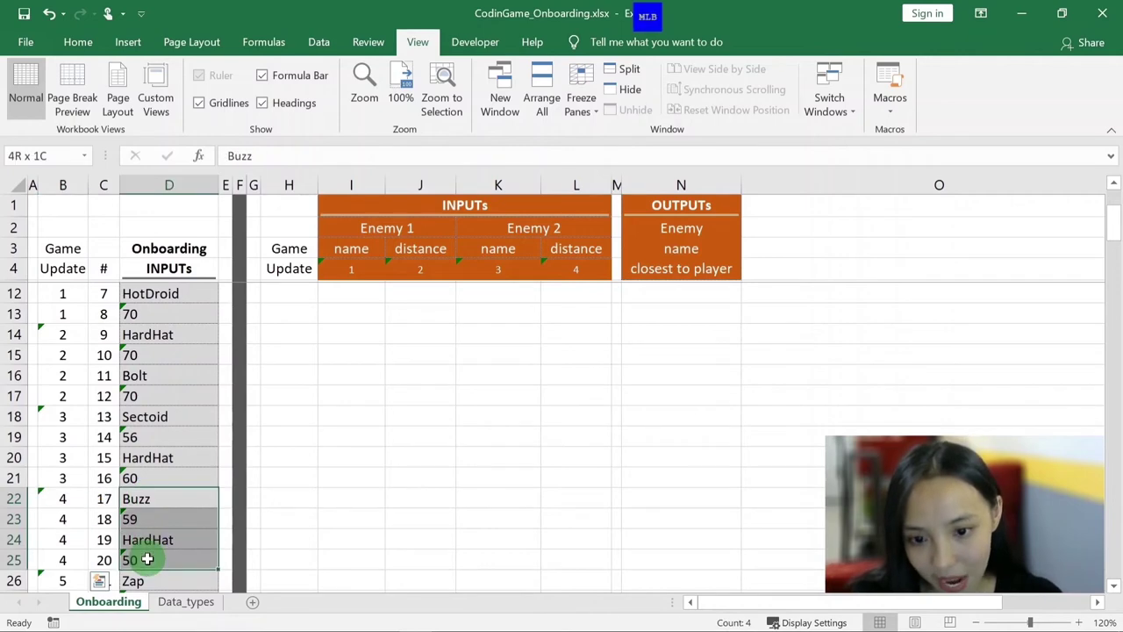
{"action": "right_click", "coordinate": [146, 556]}
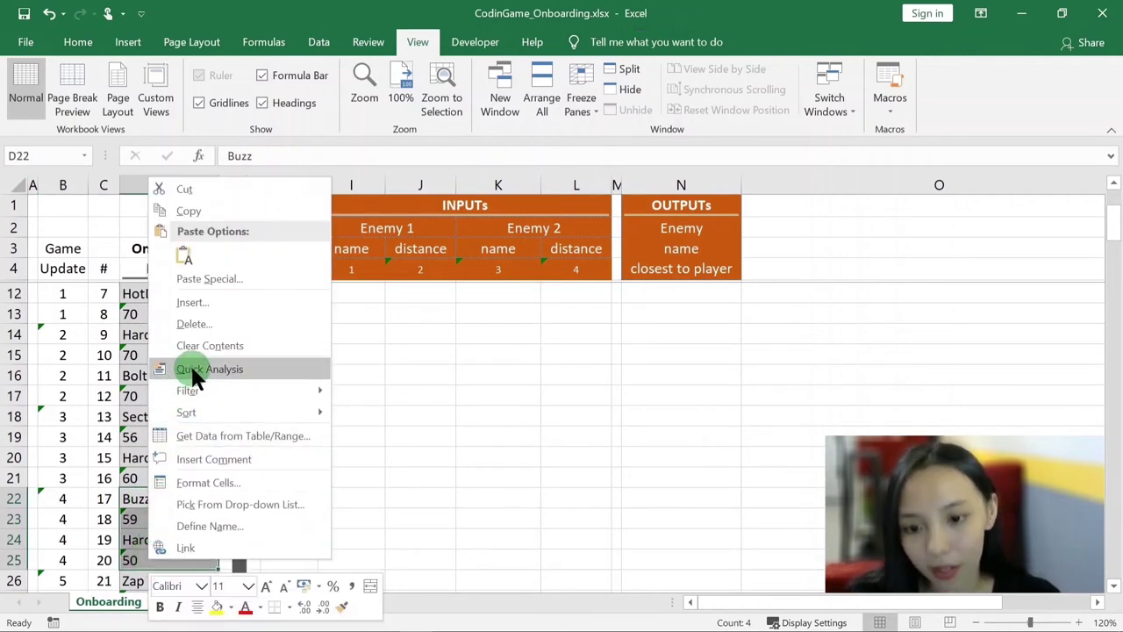
{"action": "left_click", "coordinate": [201, 210]}
- Paste them into row 10 from I10 with Paste Special as transposed values
{"action": "scroll", "coordinate": [377, 321], "scroll_direction": "up", "scroll_amount": 2}
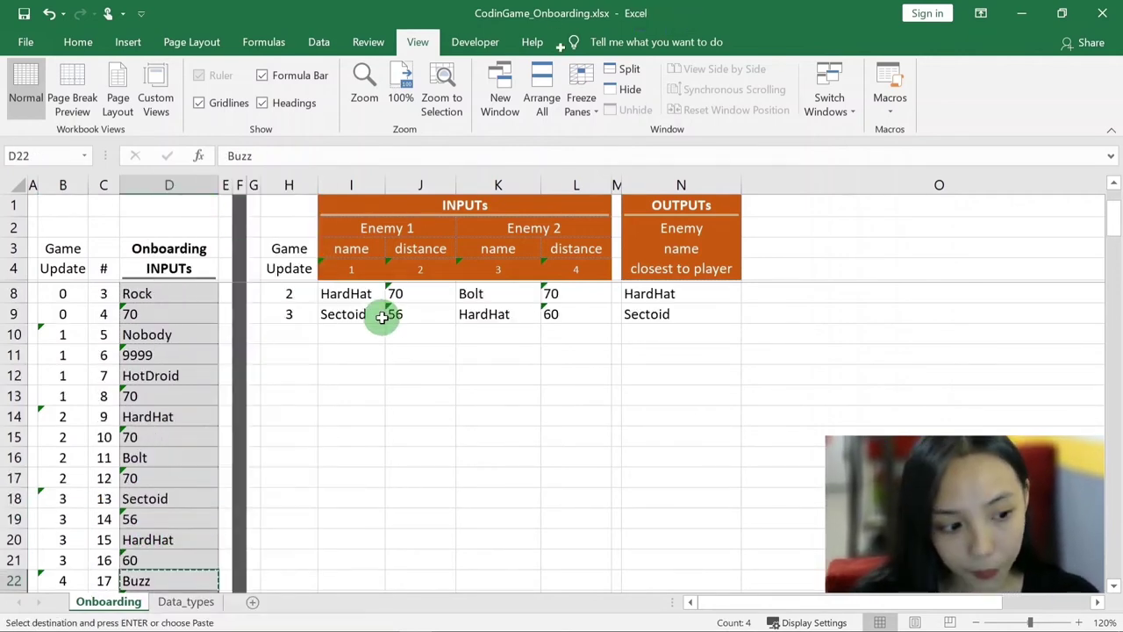
{"action": "left_click", "coordinate": [352, 379]}
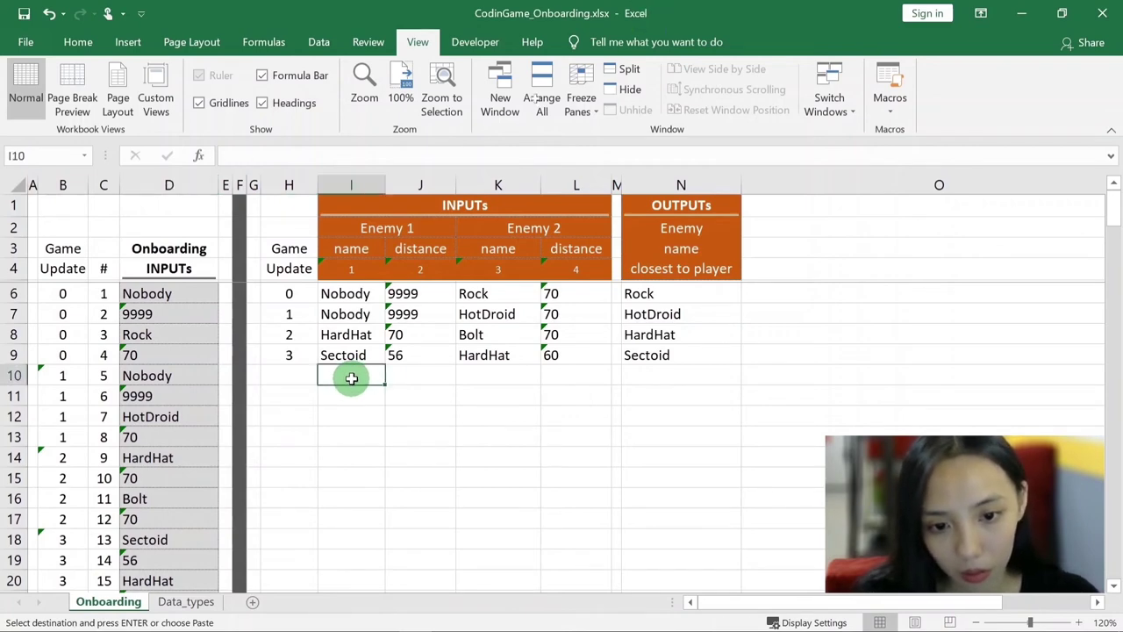
{"action": "right_click", "coordinate": [366, 370]}
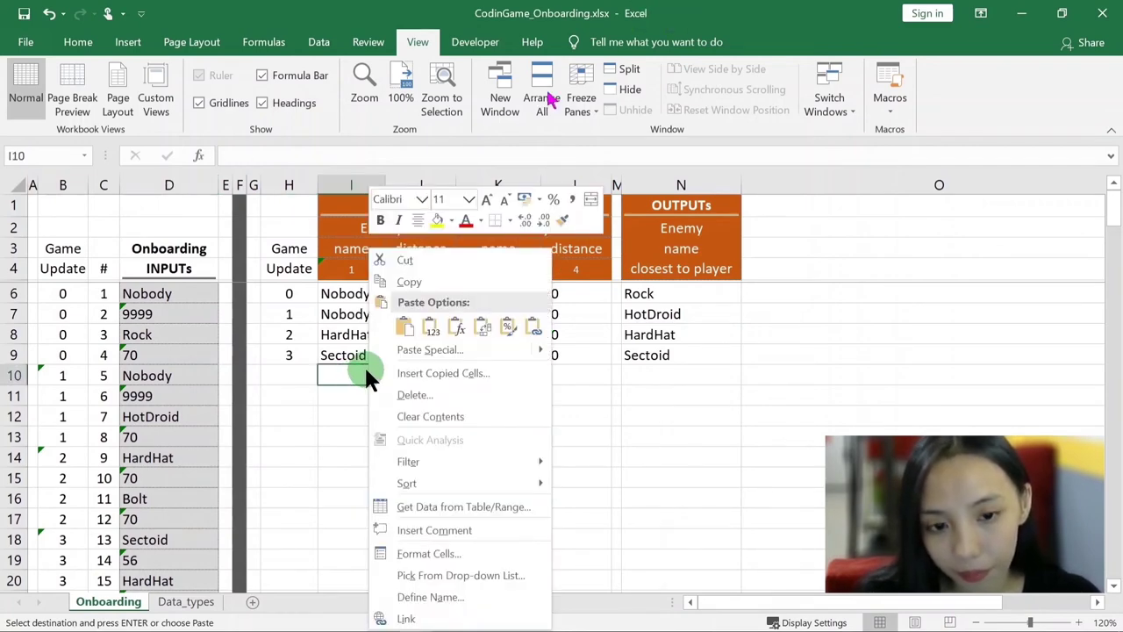
{"action": "left_click", "coordinate": [454, 348]}
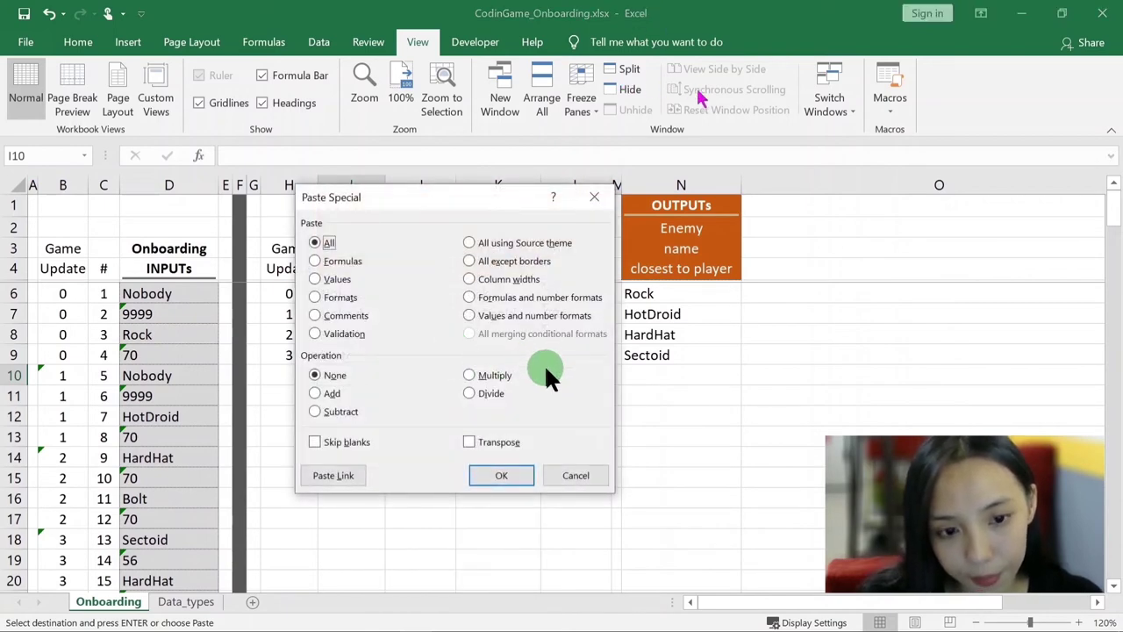
{"action": "left_click", "coordinate": [471, 437]}
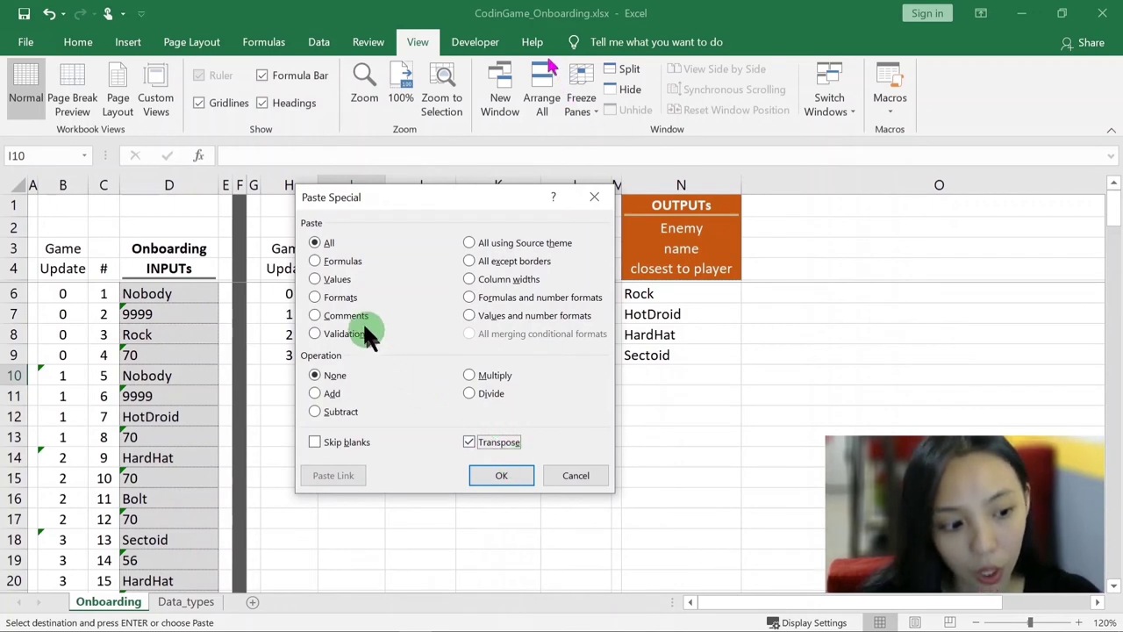
{"action": "left_click", "coordinate": [337, 279]}
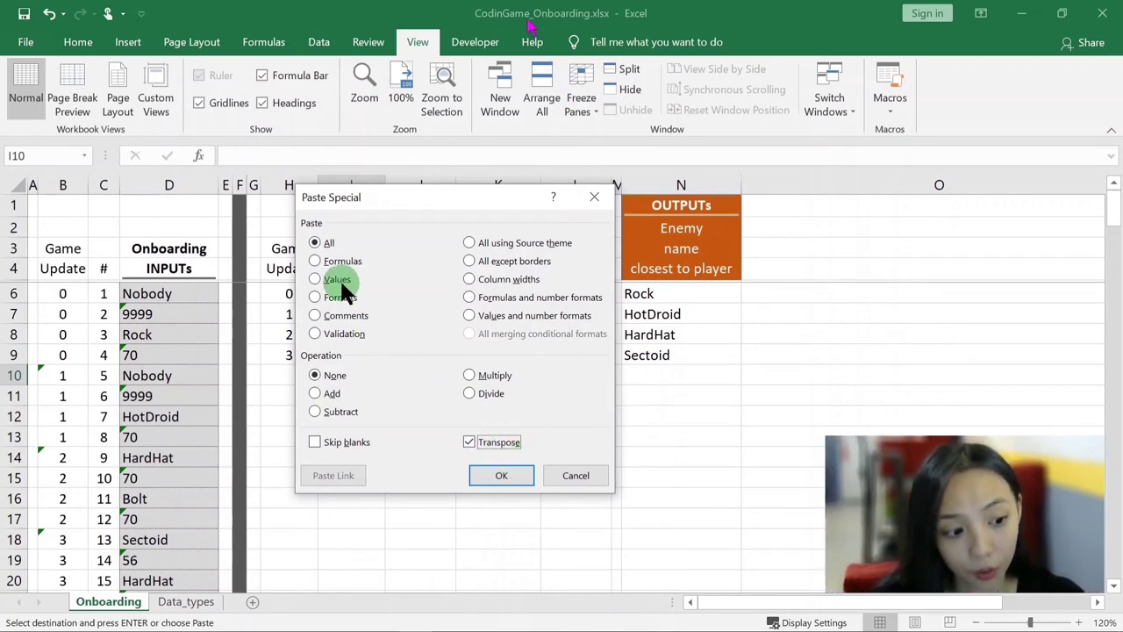
{"action": "left_click", "coordinate": [501, 479]}
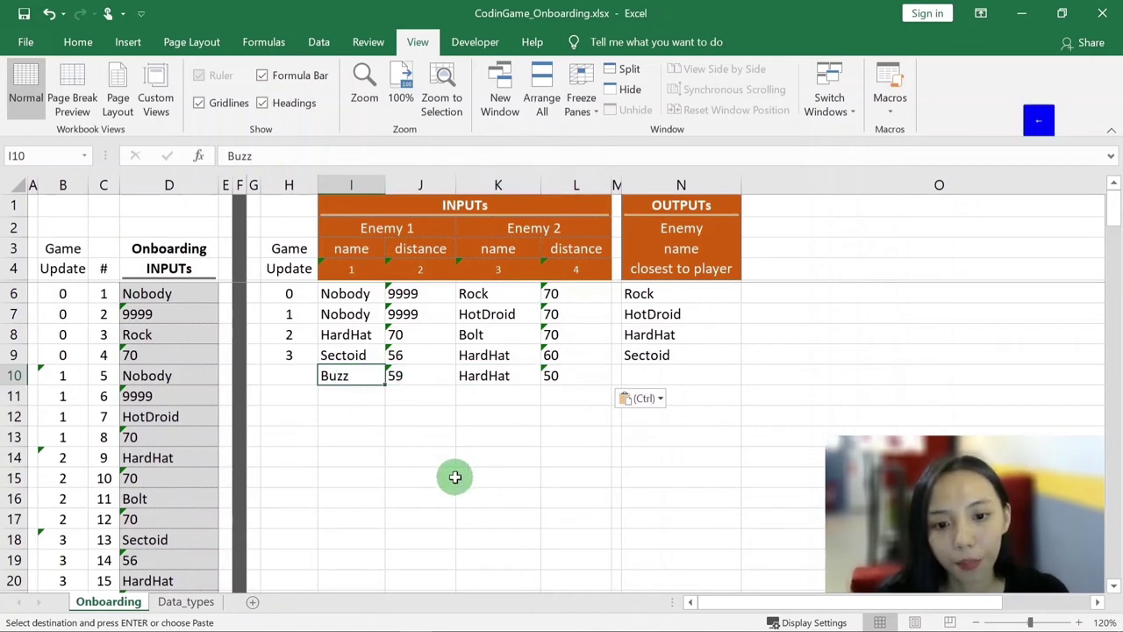
{"action": "key", "text": "Left"}
- Enter 4 in H10 and make N10 equal =K10, so it shows HardHat
{"action": "type", "text": "4"}
{"action": "key", "text": "Right"}
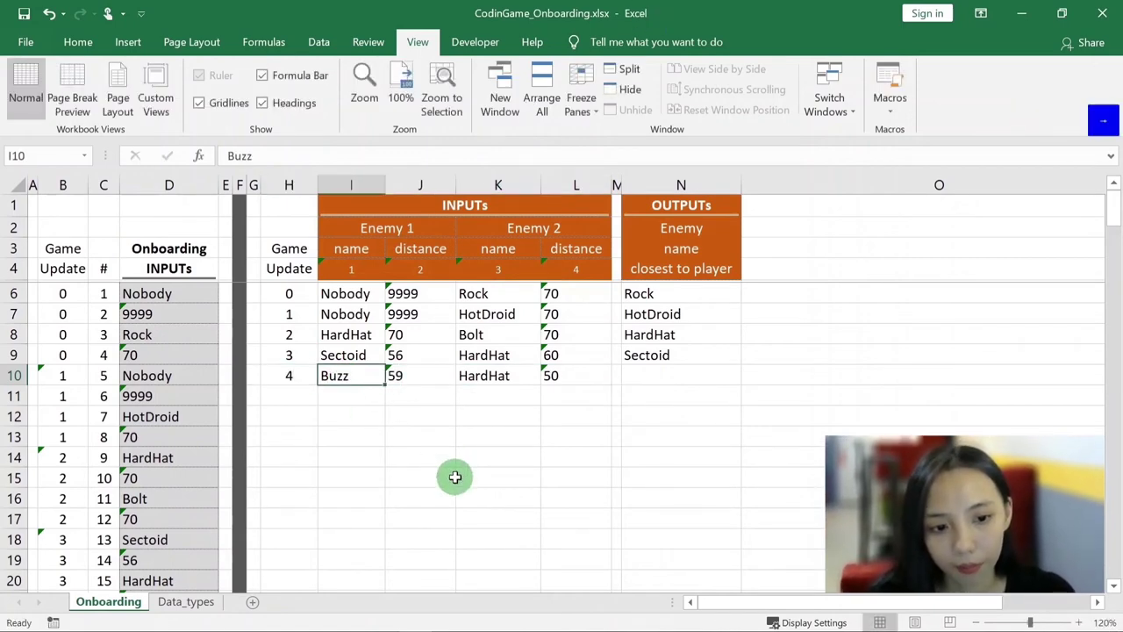
{"action": "key", "text": "Right"}
{"action": "key", "text": "Right"}
{"action": "key", "text": "Right"}
{"action": "key", "text": "Right"}
{"action": "key", "text": "Right"}
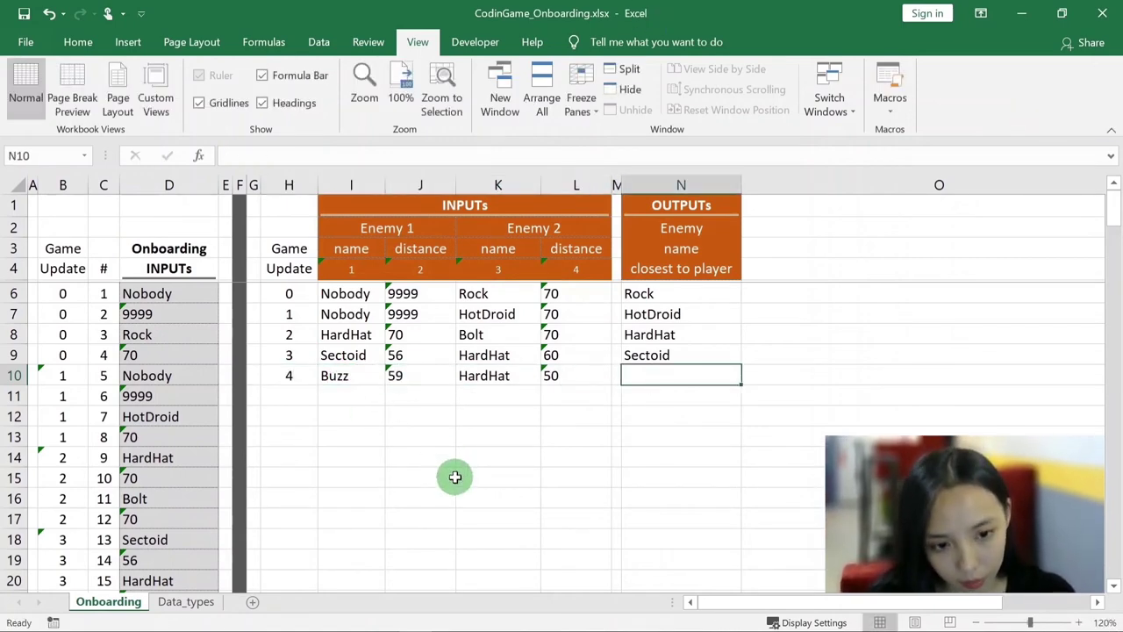
{"action": "type", "text": "="}
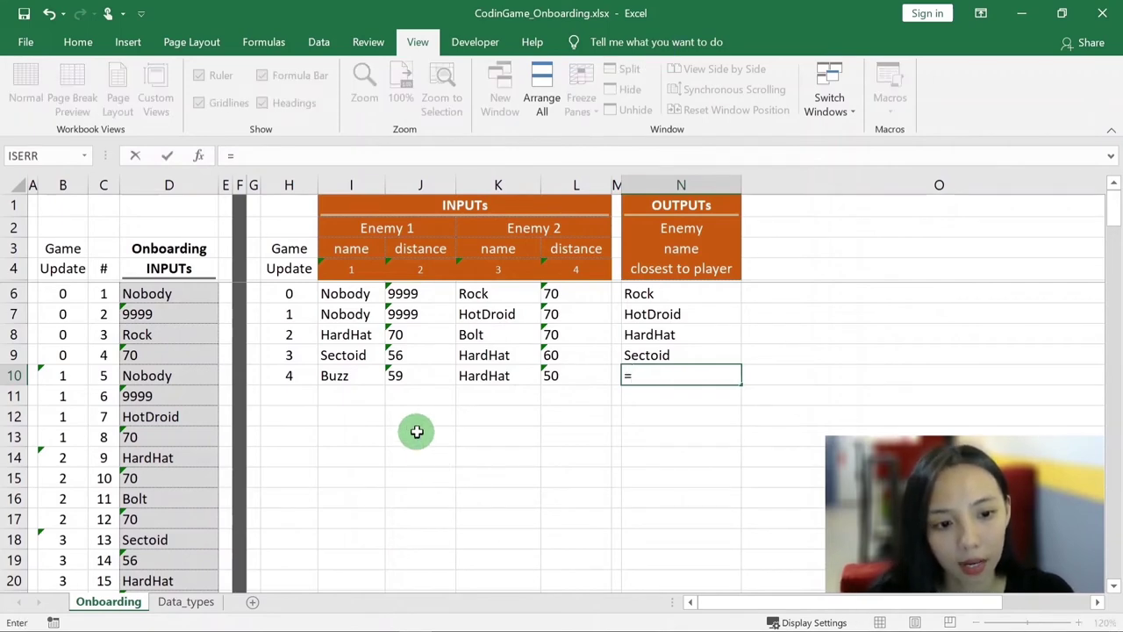
{"action": "left_click", "coordinate": [501, 375]}
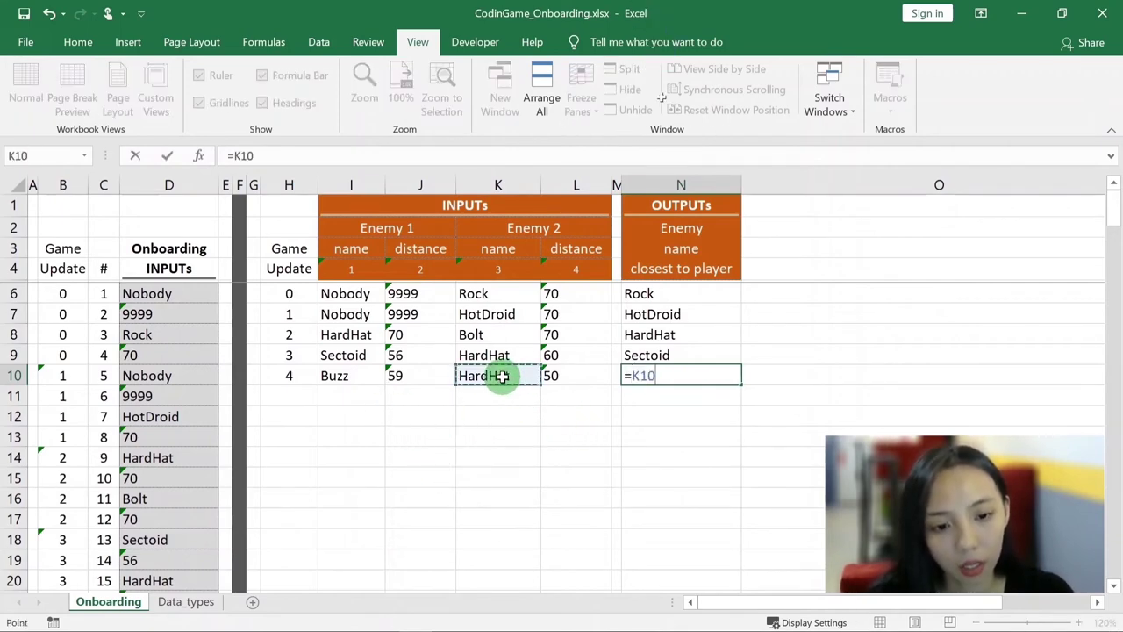
{"action": "key", "text": "Return"}
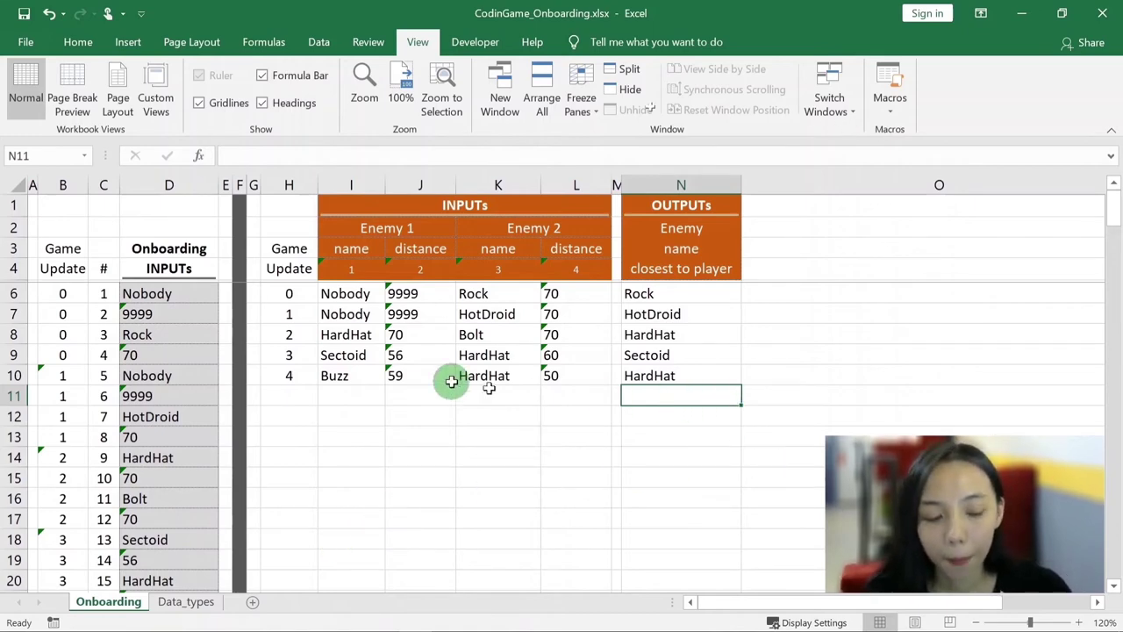
- Delete the contents of I6:N13, leaving only the Game Update numbers 0–4
{"action": "left_click_drag", "start_coordinate": [345, 296], "coordinate": [677, 434]}
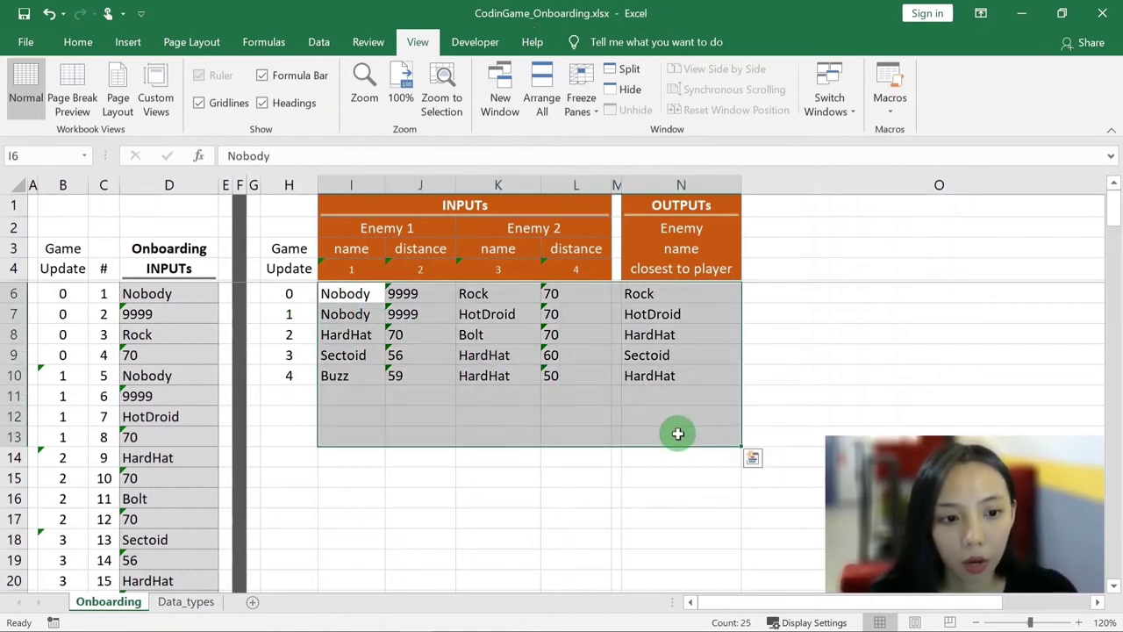
{"action": "key", "text": "Delete"}
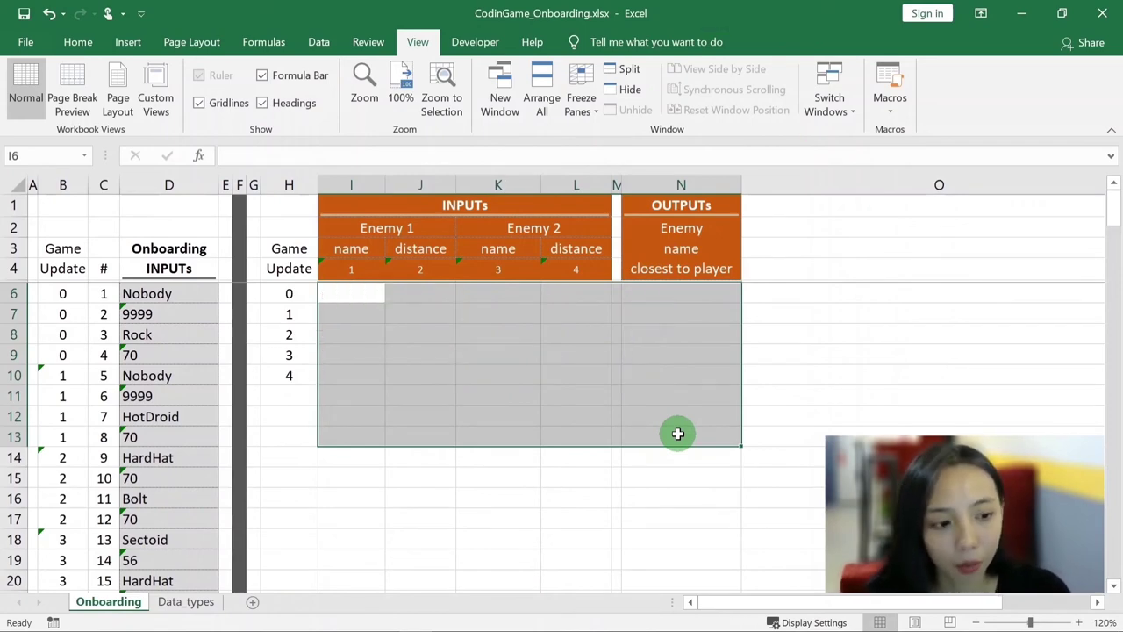
{"action": "left_click", "coordinate": [466, 399]}
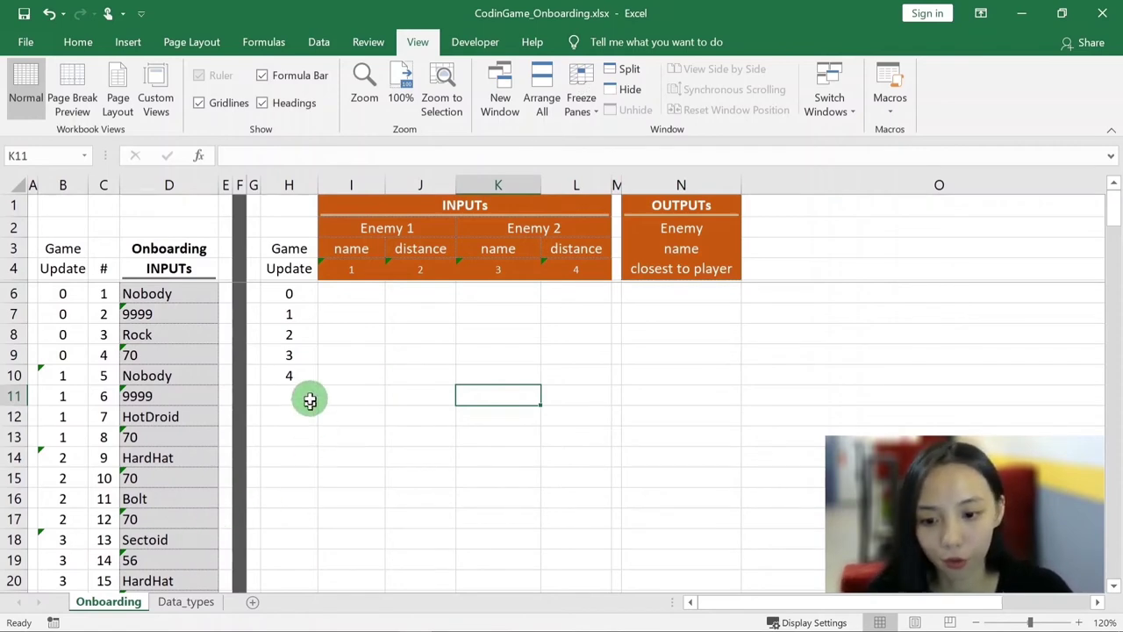
{"action": "left_click", "coordinate": [374, 354]}
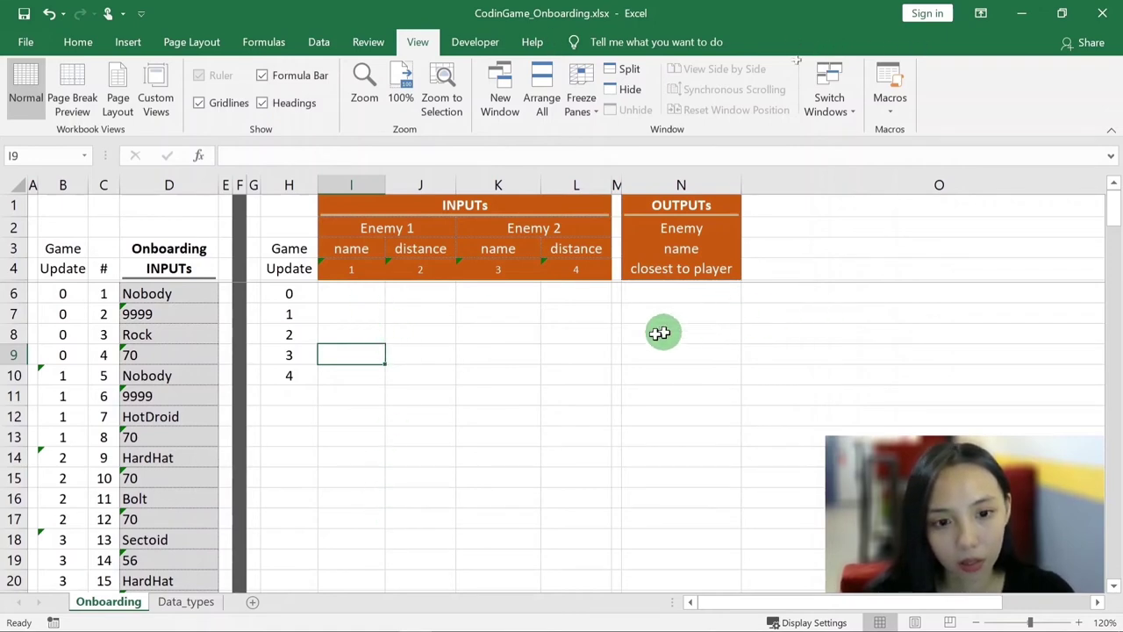
- Start an INDEX formula in I6 using its array form in the Function Arguments dialog
{"action": "left_click", "coordinate": [760, 297]}
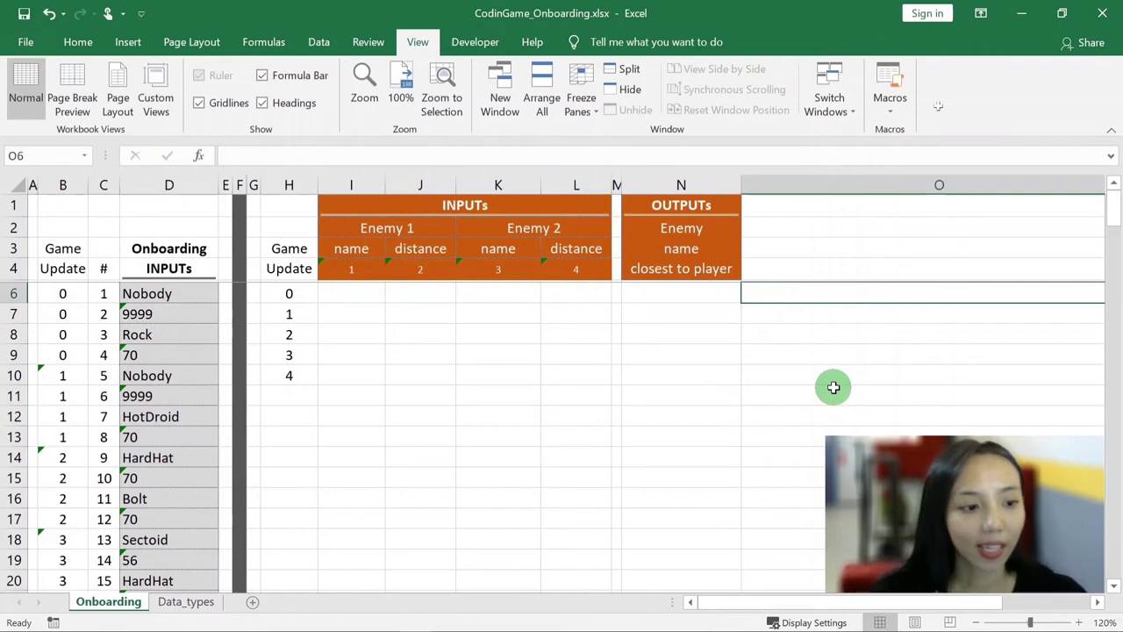
{"action": "key", "text": "Left"}
{"action": "key", "text": "Left"}
{"action": "key", "text": "Left"}
{"action": "key", "text": "Left"}
{"action": "key", "text": "Left"}
{"action": "key", "text": "Left"}
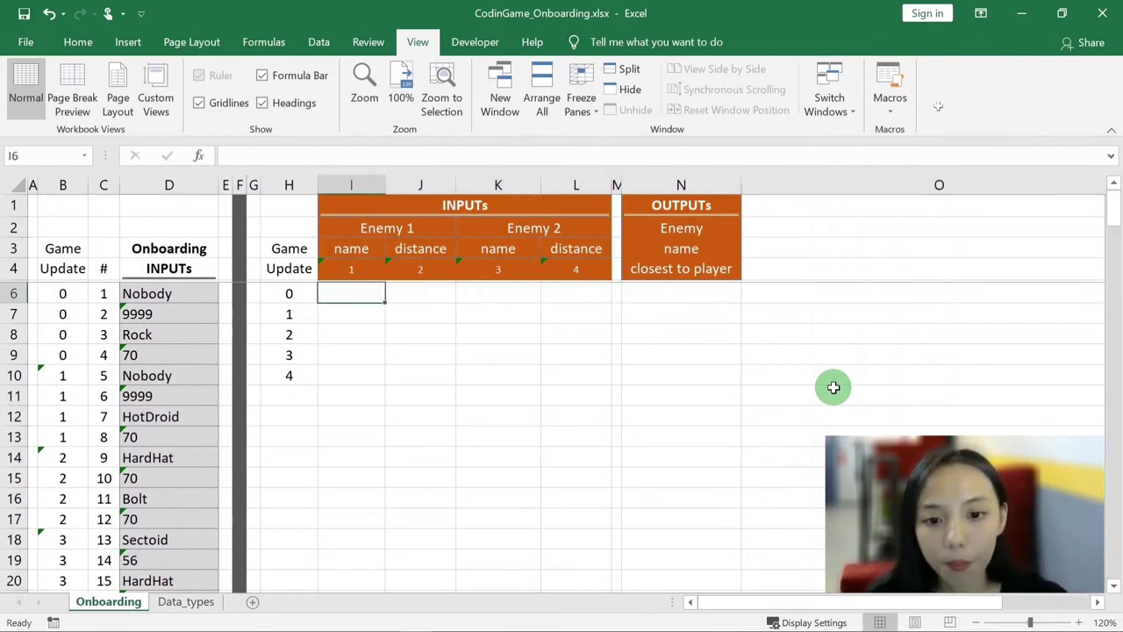
{"action": "type", "text": "=i"}
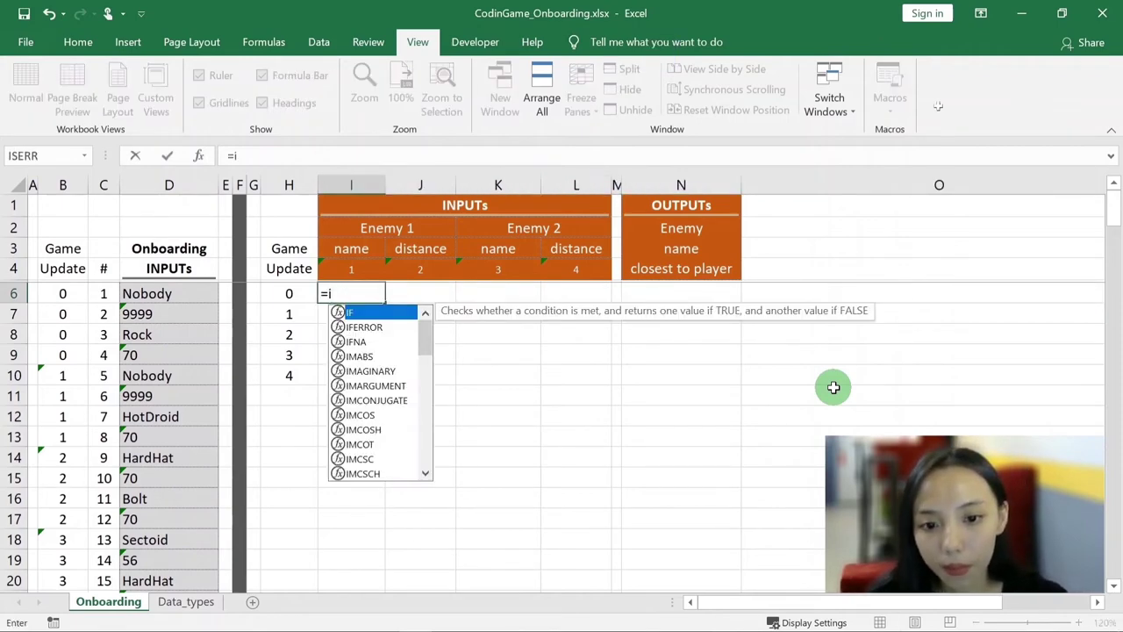
{"action": "type", "text": "ndex"}
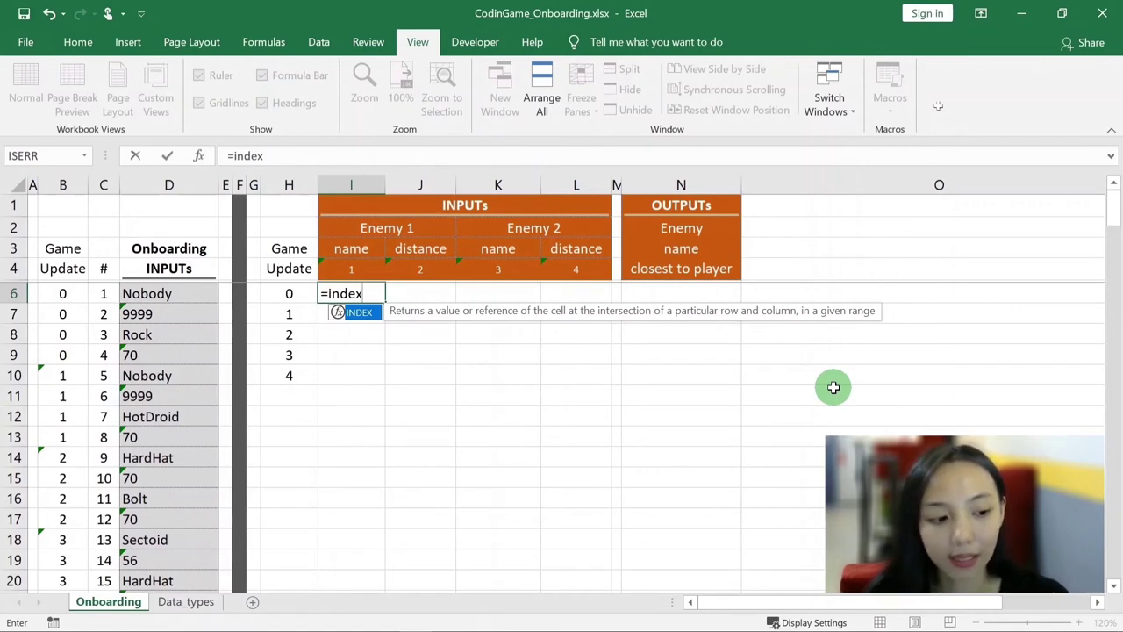
{"action": "type", "text": "("}
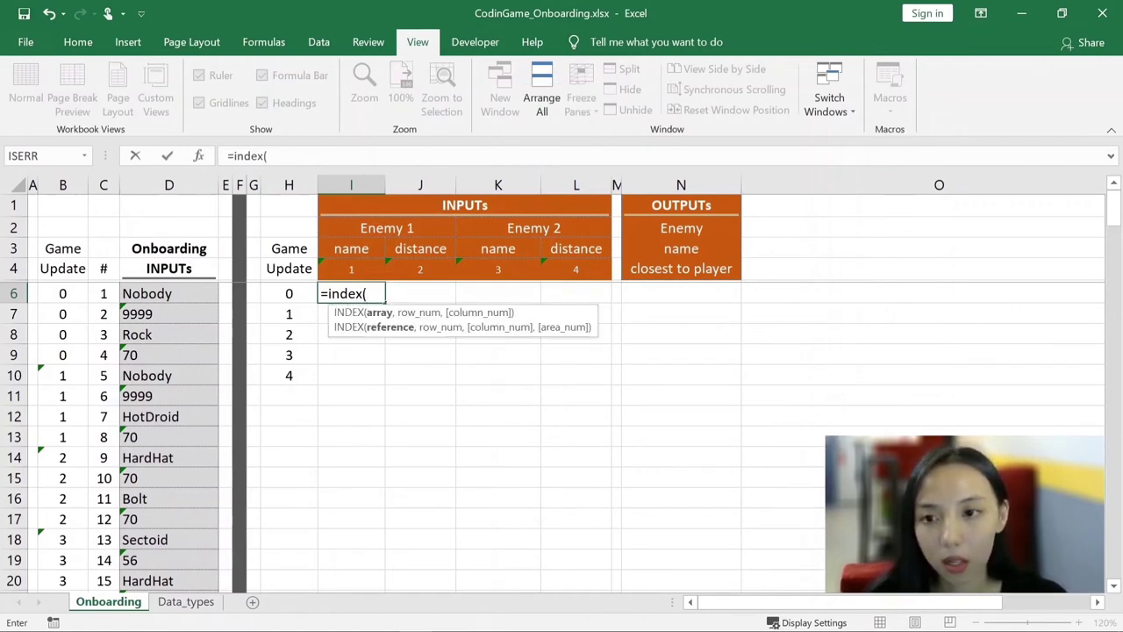
{"action": "left_click", "coordinate": [196, 154]}
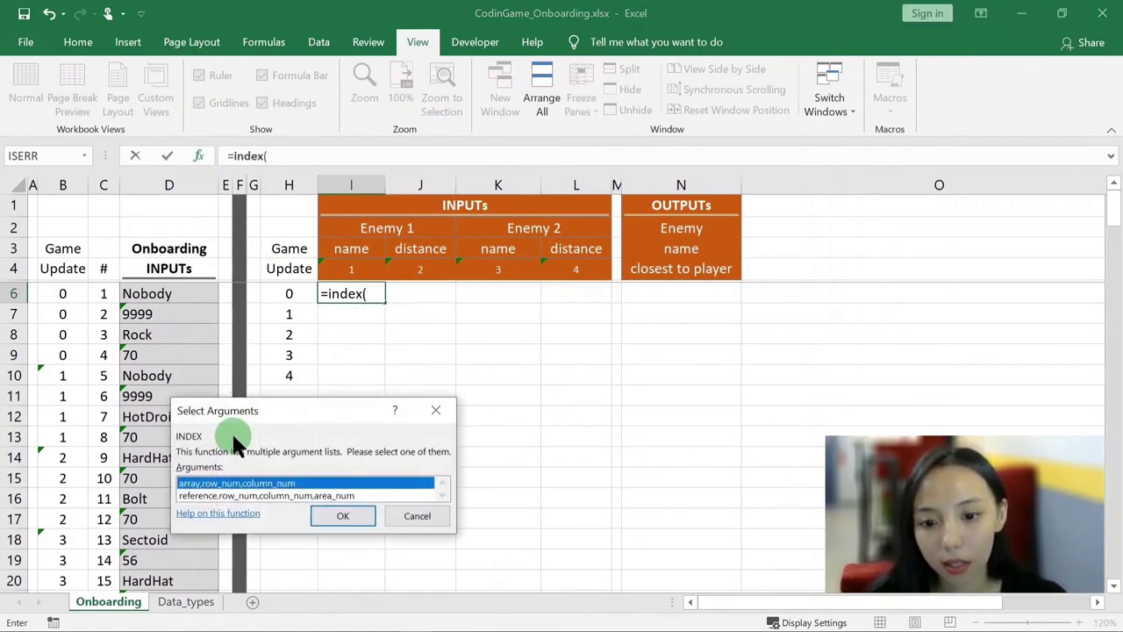
{"action": "left_click", "coordinate": [336, 520]}
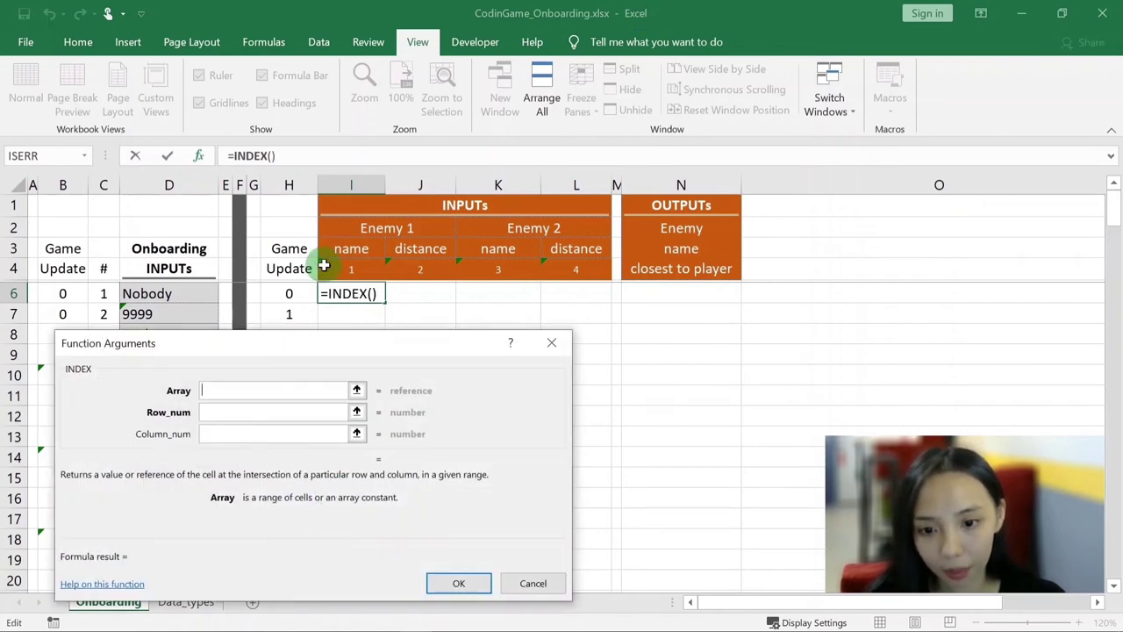
{"action": "mouse_move", "coordinate": [316, 346]}
{"action": "left_mouse_down"}
{"action": "mouse_move", "coordinate": [805, 217]}
{"action": "mouse_move", "coordinate": [819, 176]}
{"action": "left_mouse_up"}
- Set the INDEX array to $D$6:$D$65 and the row number to 1, returning Nobody
{"action": "left_click", "coordinate": [751, 227]}
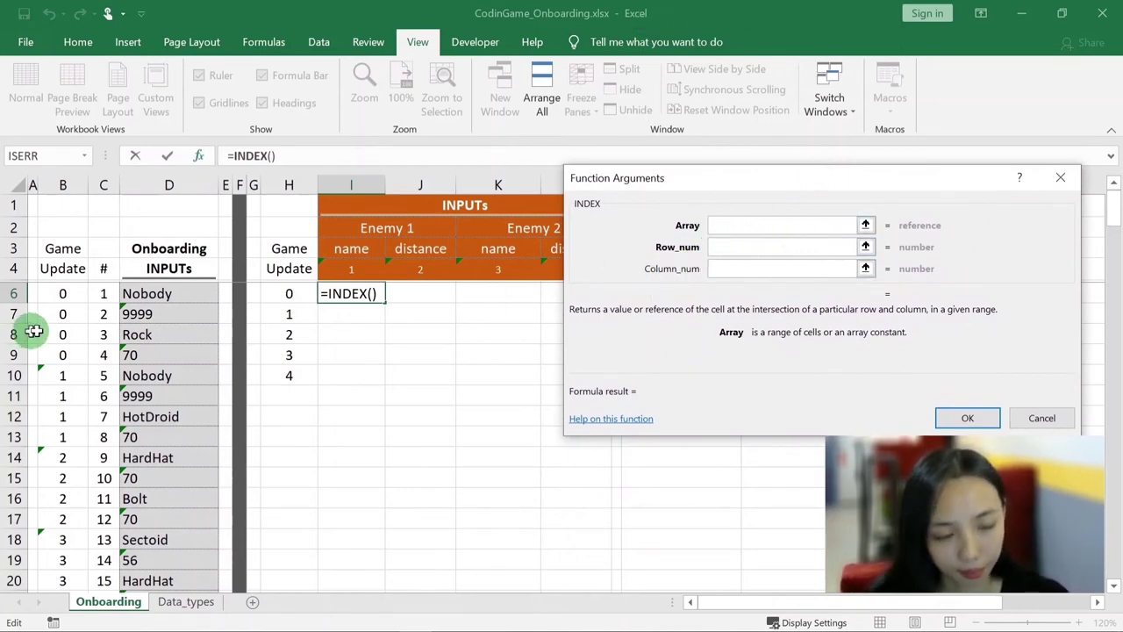
{"action": "left_click_drag", "start_coordinate": [146, 293], "coordinate": [145, 341]}
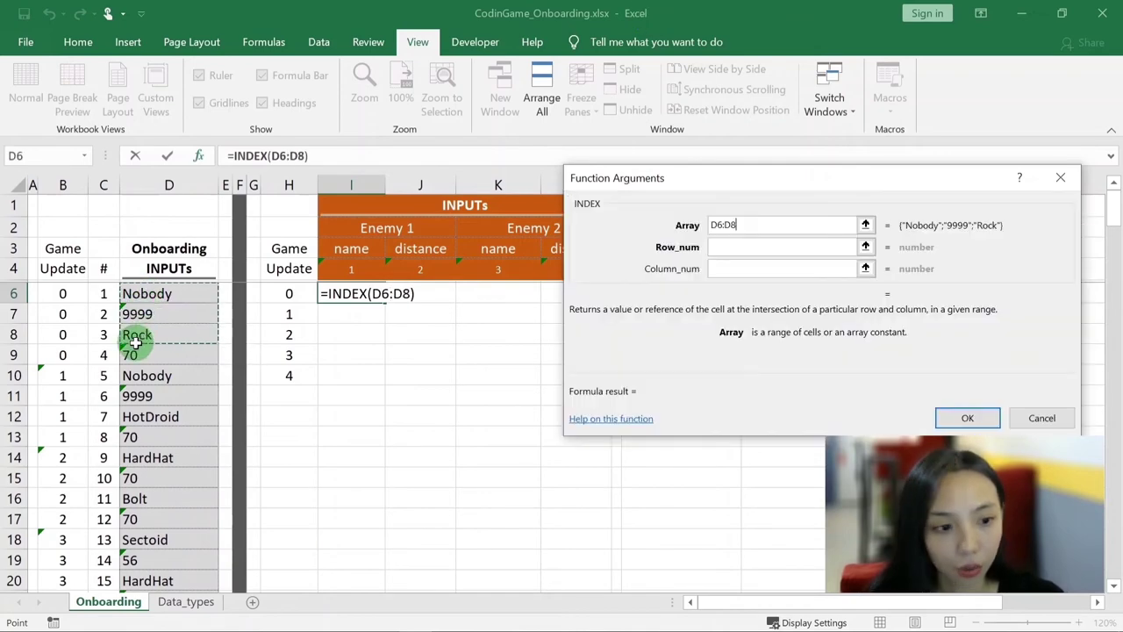
{"action": "key", "text": "ctrl+shift+Down"}
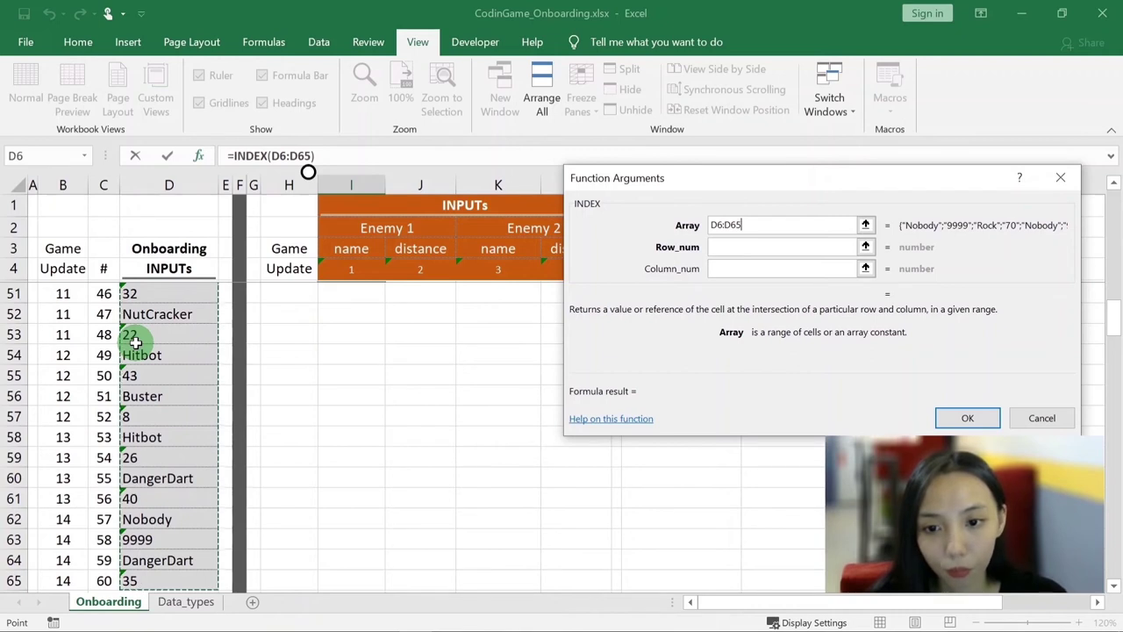
{"action": "key", "text": "F4"}
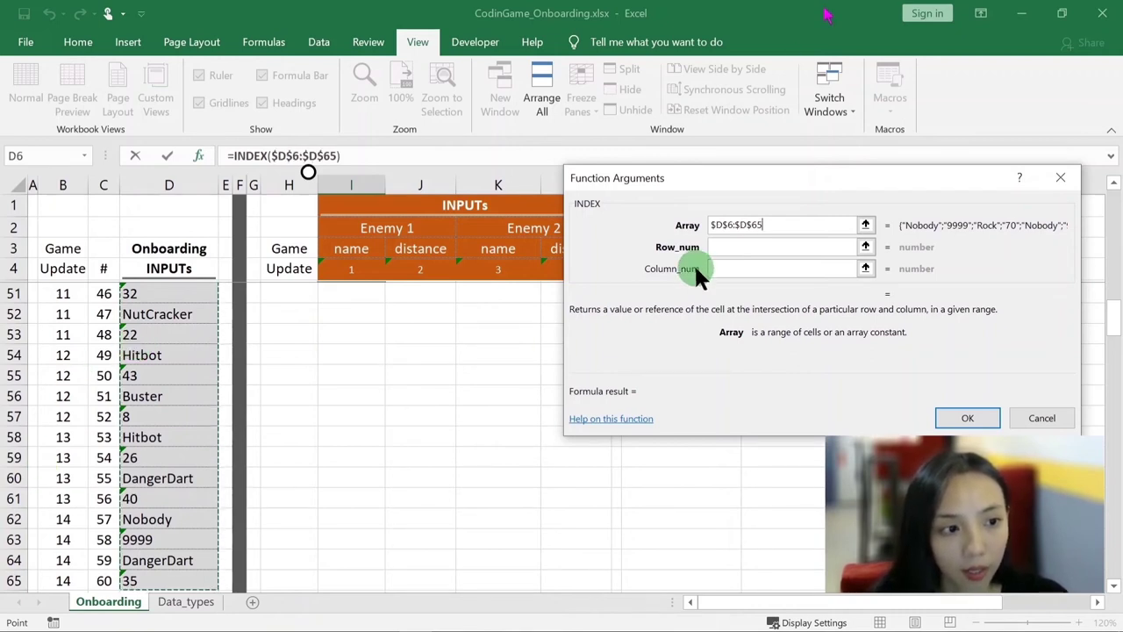
{"action": "left_click", "coordinate": [720, 249]}
{"action": "type", "text": "1"}
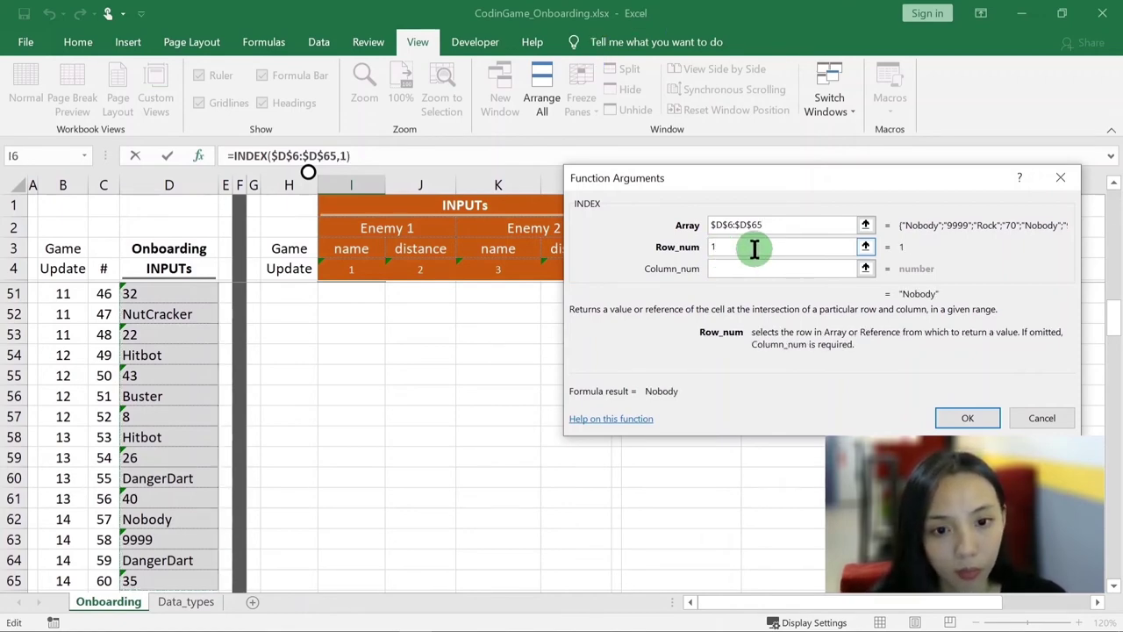
{"action": "key", "text": "Return"}
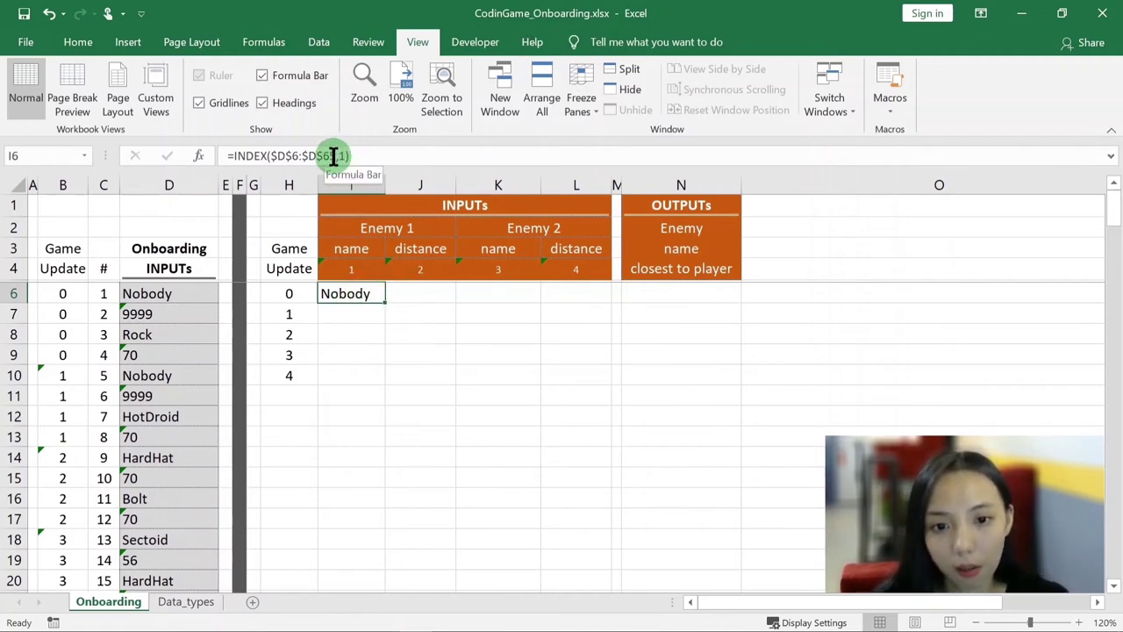
- Change I6's formula to =INDEX($D$6:$D$65, I$4), using row 4's column number
{"action": "left_click", "coordinate": [334, 155]}
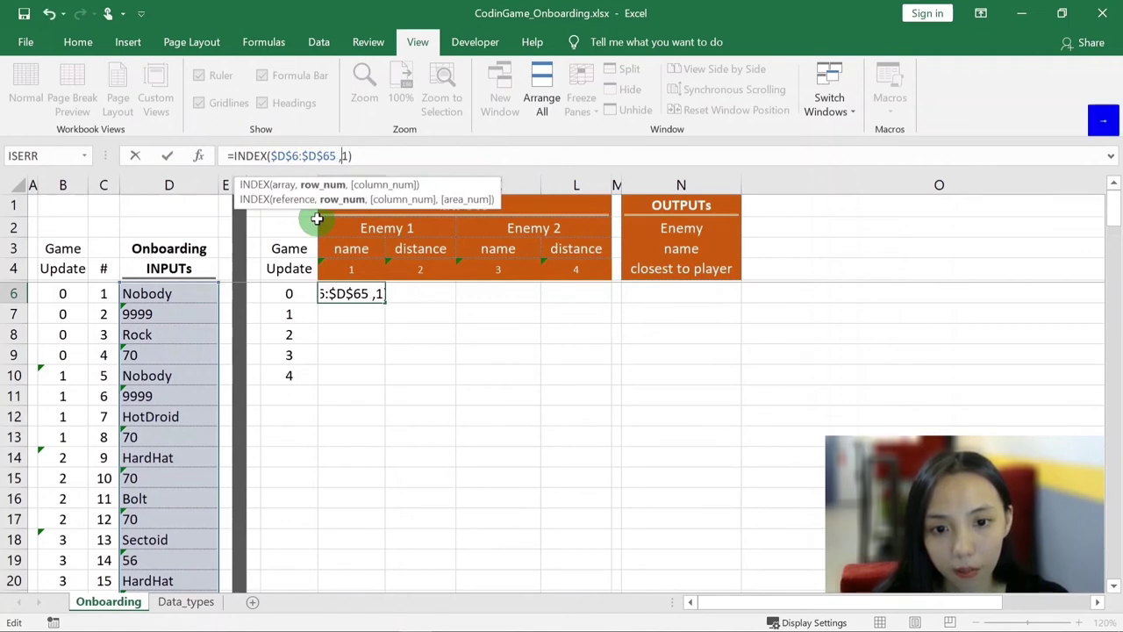
{"action": "key", "text": "Right"}
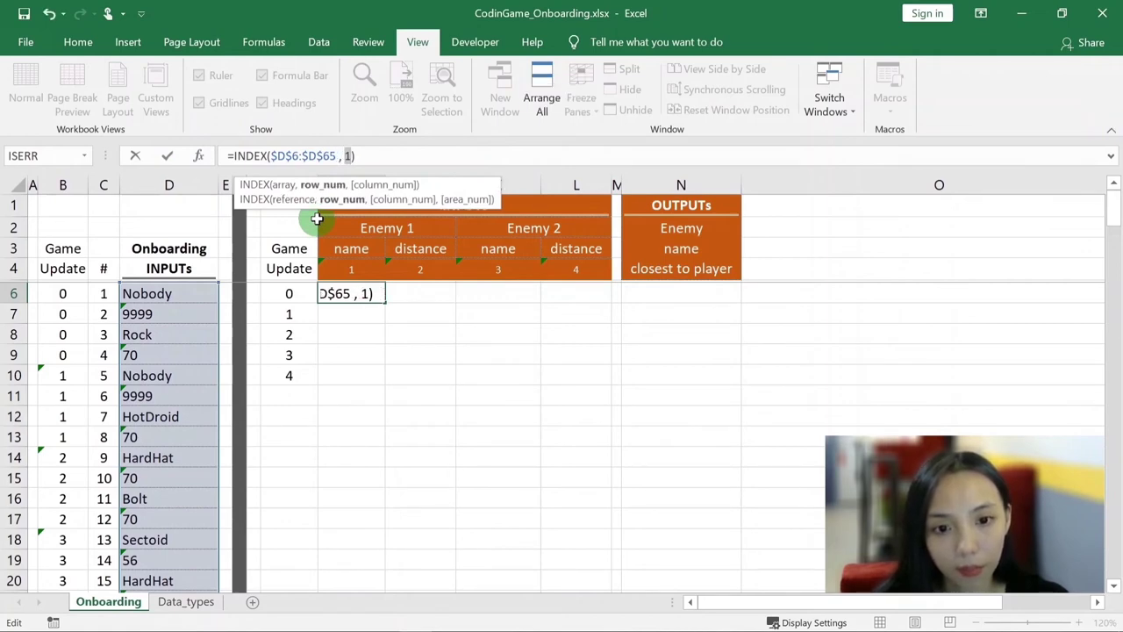
{"action": "left_click", "coordinate": [351, 269]}
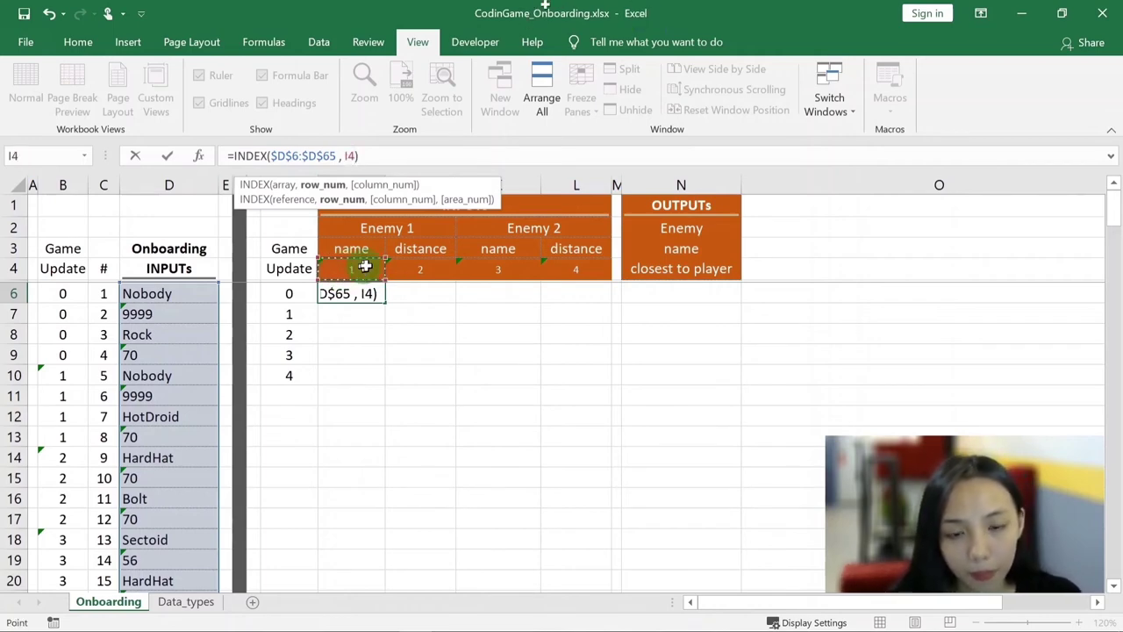
{"action": "left_click", "coordinate": [349, 155]}
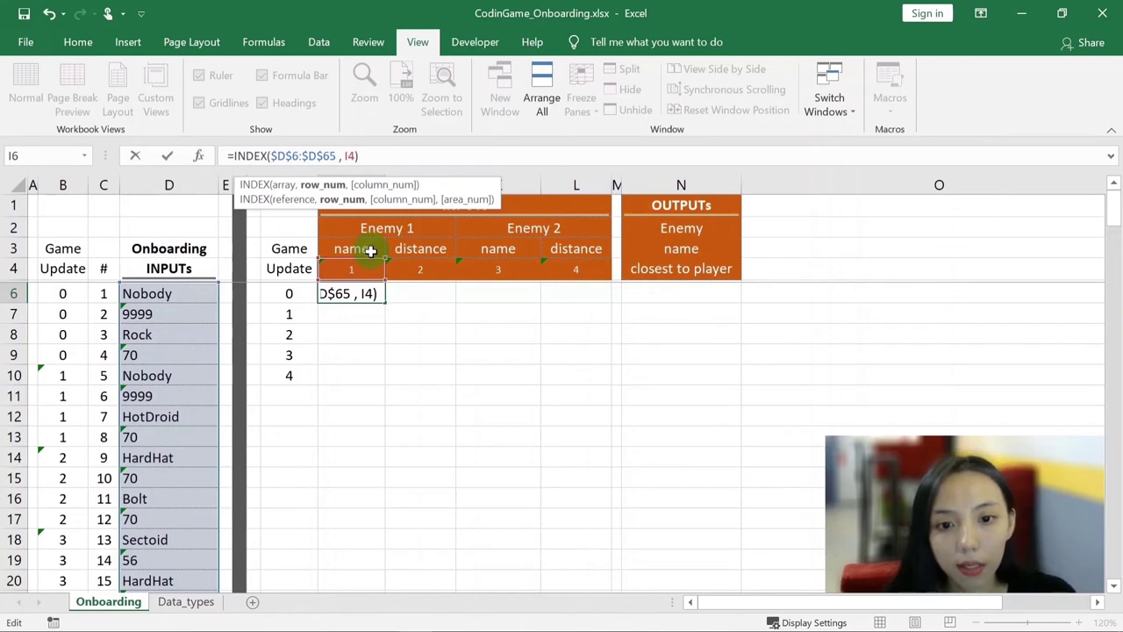
{"action": "type", "text": "$"}
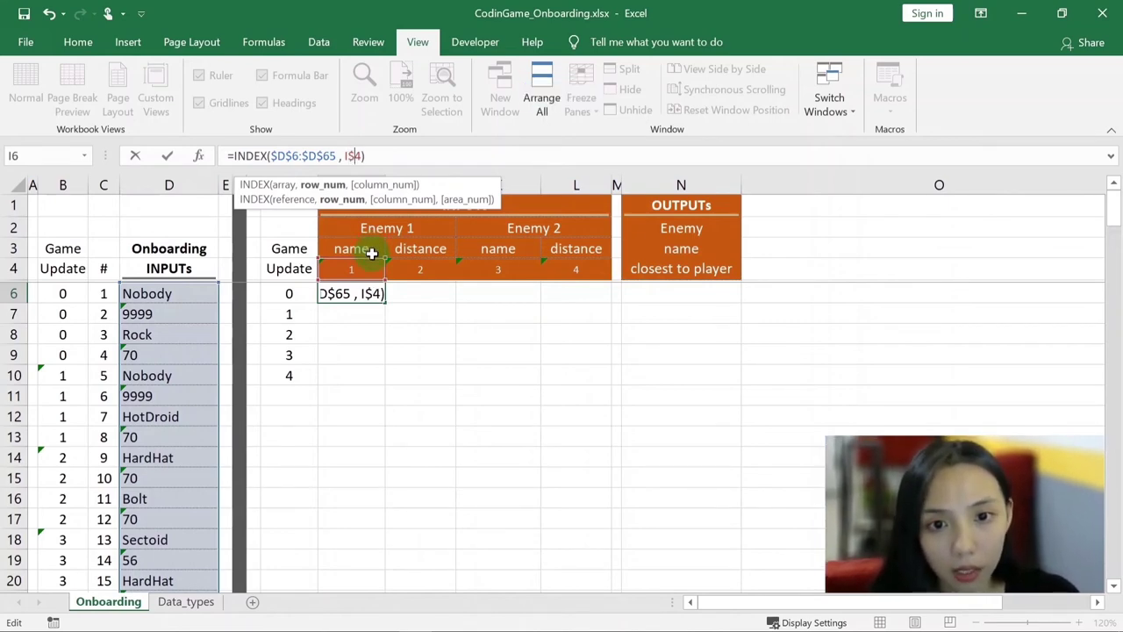
{"action": "key", "text": "Return"}
- Fill the formula across to L6 and check it matches D6:D9: Nobody, 9999, Rock, 70
{"action": "left_click", "coordinate": [370, 299]}
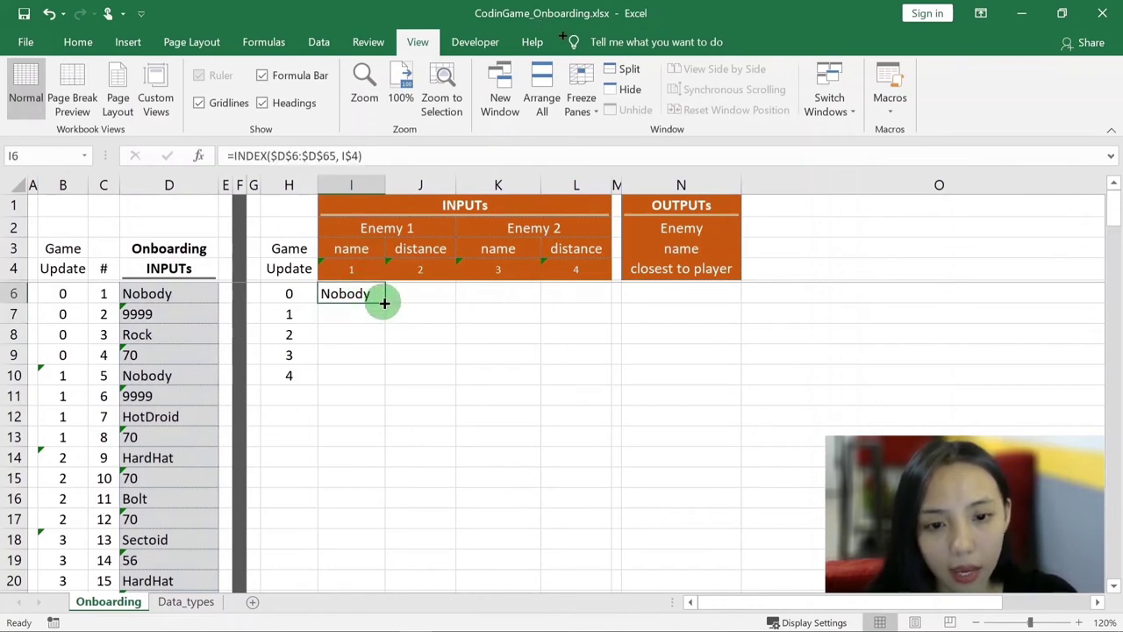
{"action": "left_click", "coordinate": [366, 320]}
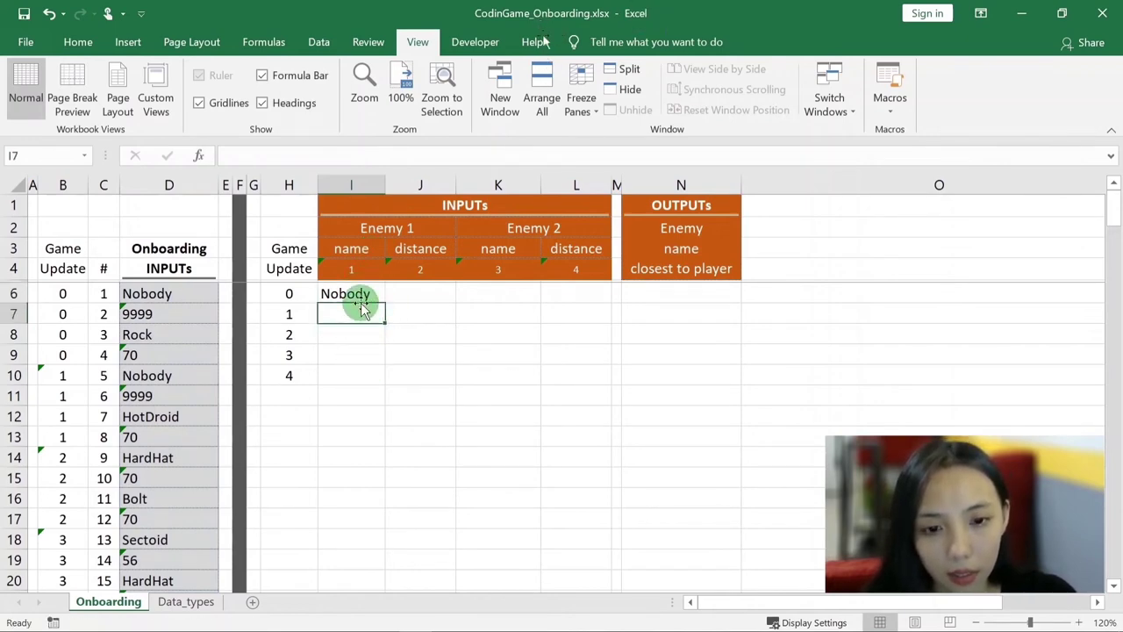
{"action": "left_click", "coordinate": [363, 295]}
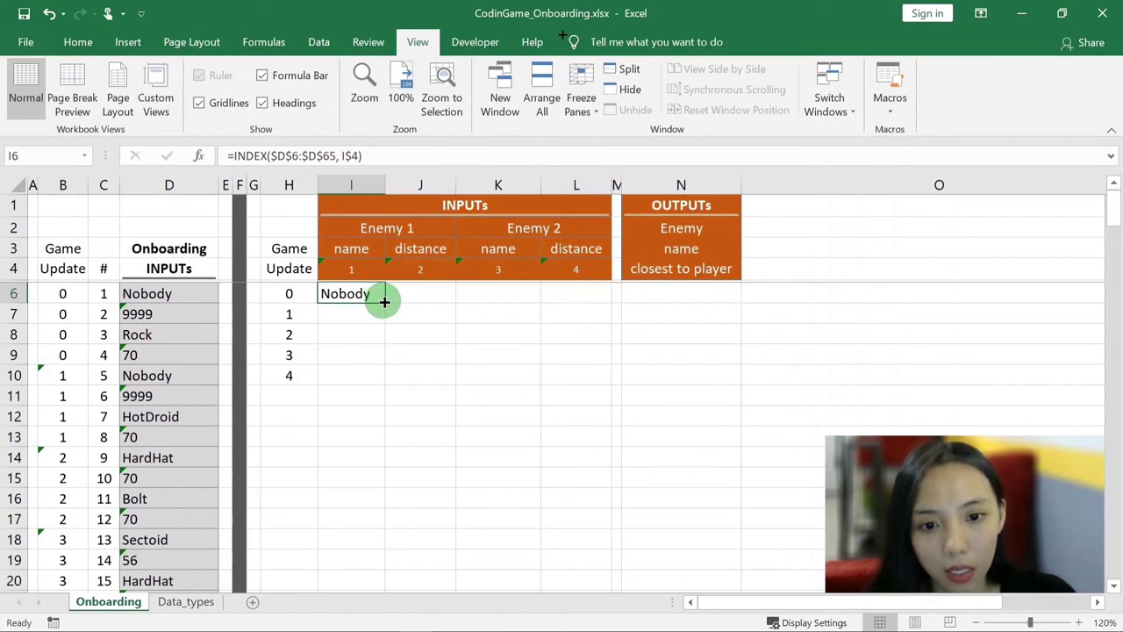
{"action": "left_click_drag", "start_coordinate": [385, 301], "coordinate": [596, 297]}
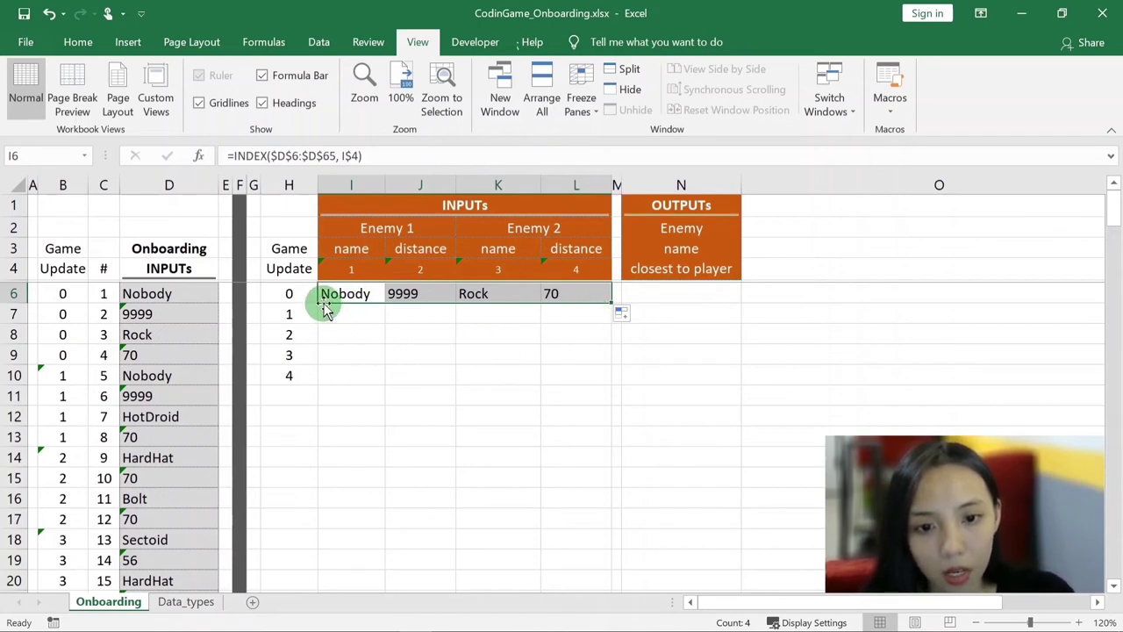
{"action": "left_click", "coordinate": [160, 293]}
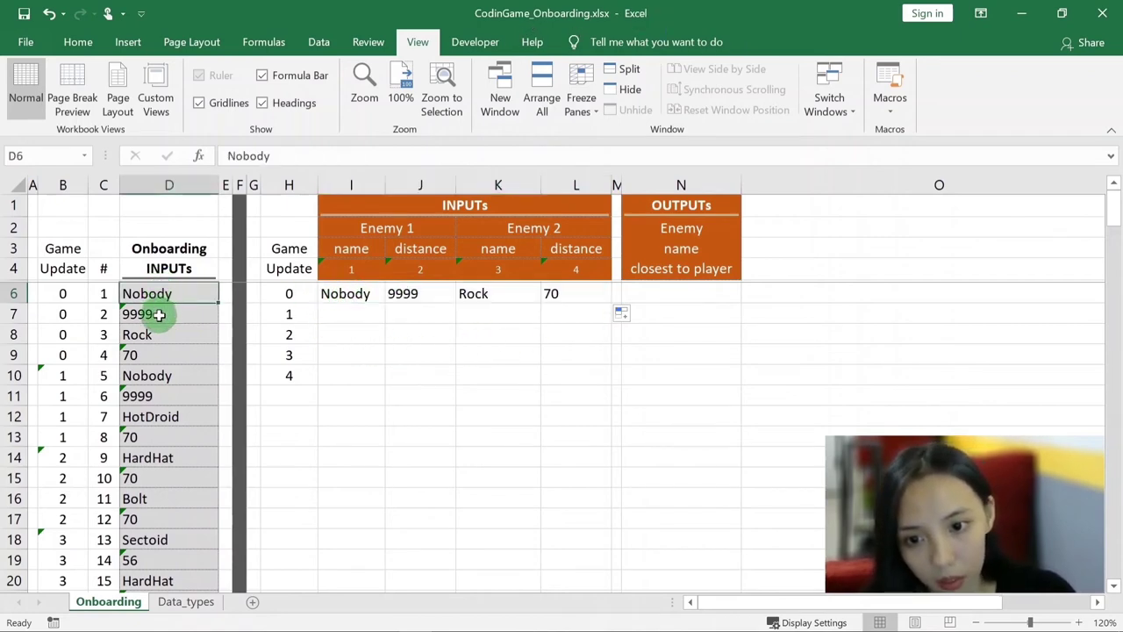
{"action": "left_click", "coordinate": [155, 313]}
{"action": "left_click", "coordinate": [152, 338]}
{"action": "left_click", "coordinate": [150, 355]}
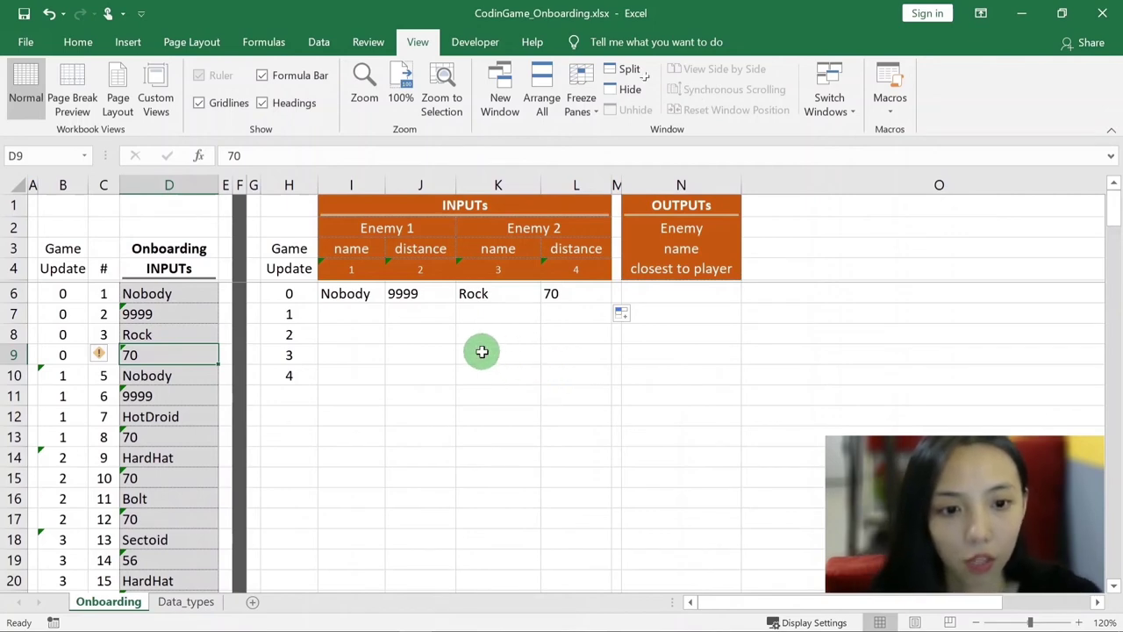
- Check the formula against the game update numbers 0–4 in column H
{"action": "left_click", "coordinate": [346, 294]}
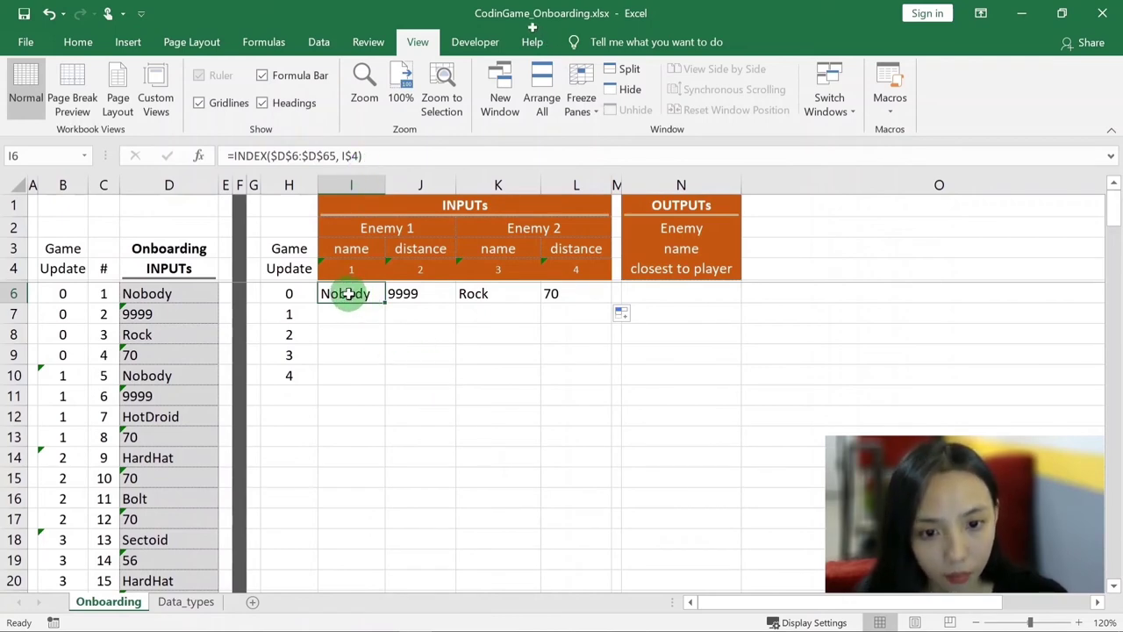
{"action": "left_click", "coordinate": [286, 295]}
{"action": "left_click", "coordinate": [288, 337]}
{"action": "left_click", "coordinate": [288, 353]}
{"action": "left_click", "coordinate": [289, 372]}
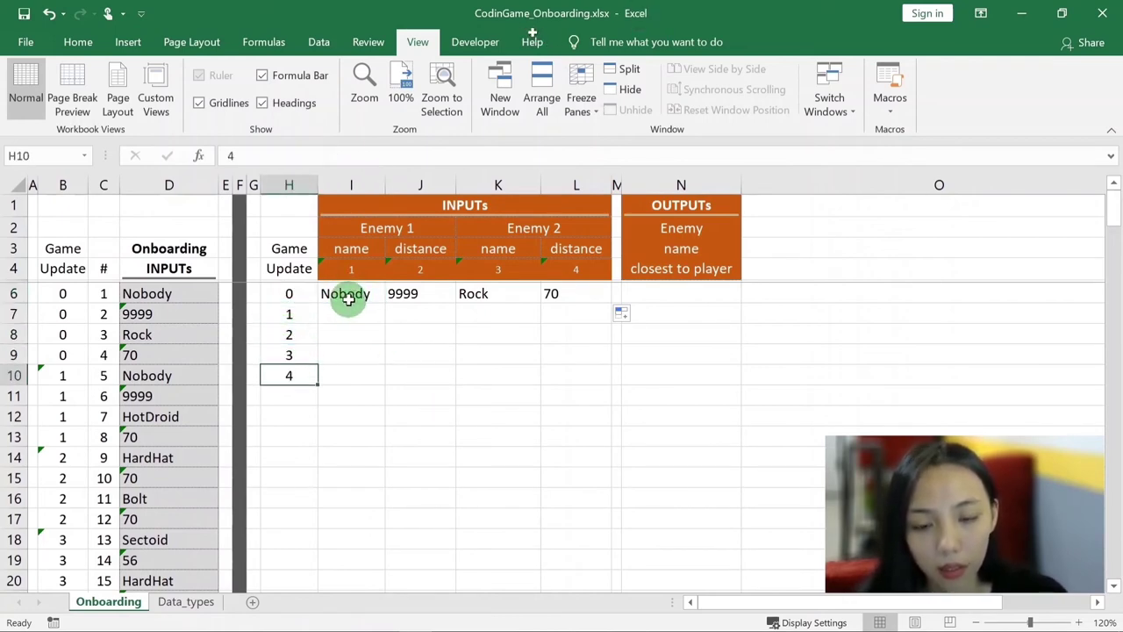
{"action": "left_click", "coordinate": [348, 295]}
{"action": "left_click", "coordinate": [337, 155]}
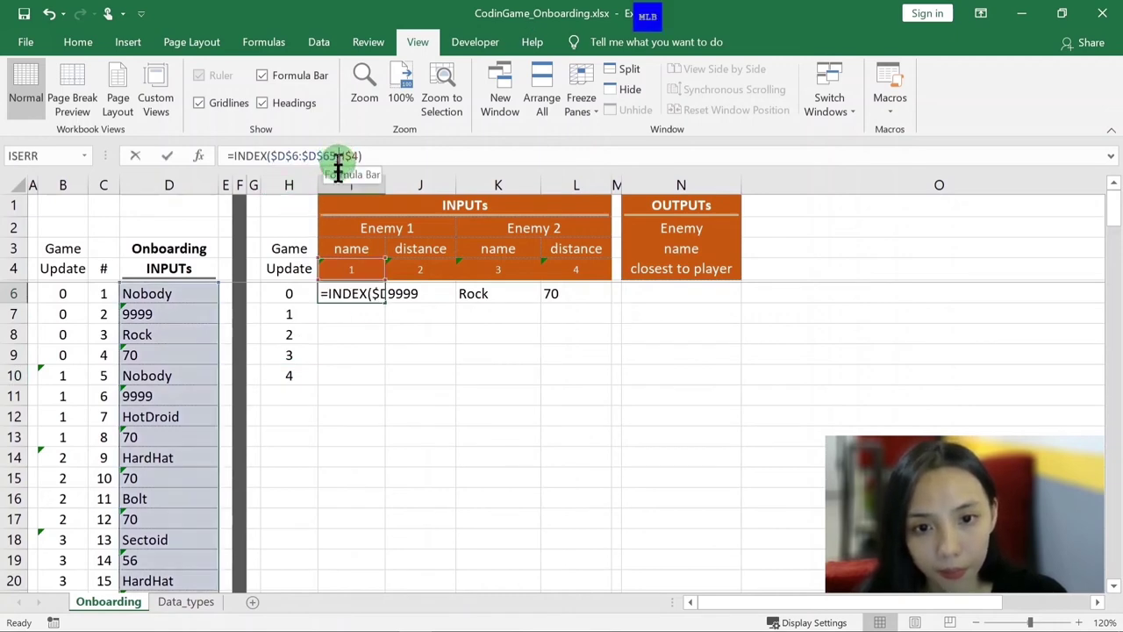
- Change I6 to =INDEX($D$6:$D$65, $H6*4 + I$4); it still shows Nobody
{"action": "left_click", "coordinate": [291, 293]}
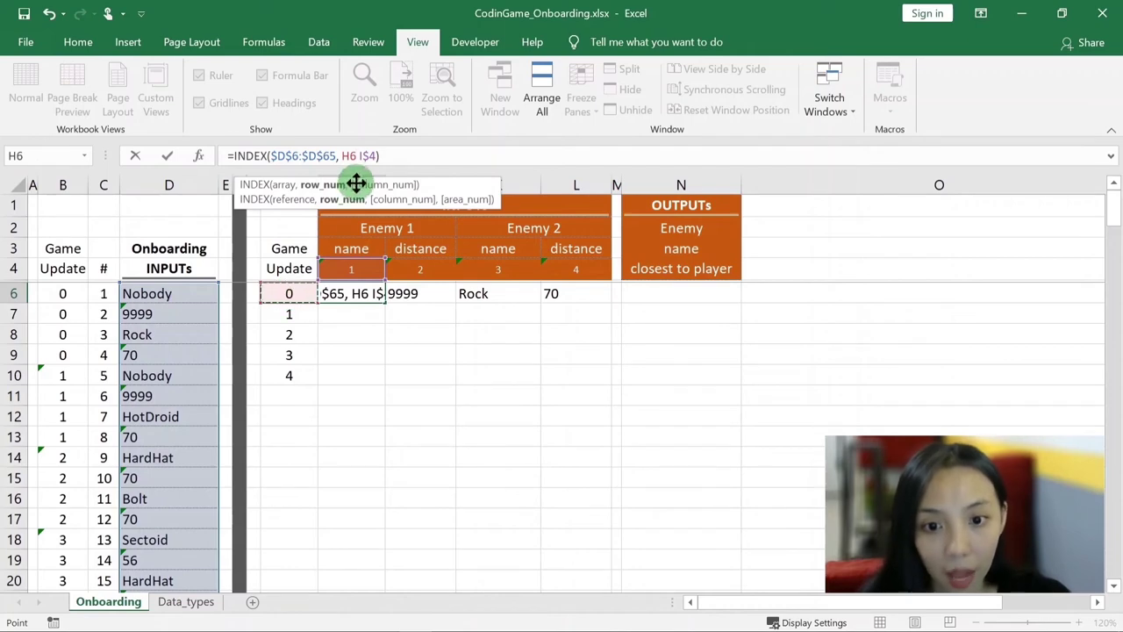
{"action": "key", "text": "F2"}
{"action": "type", "text": "$"}
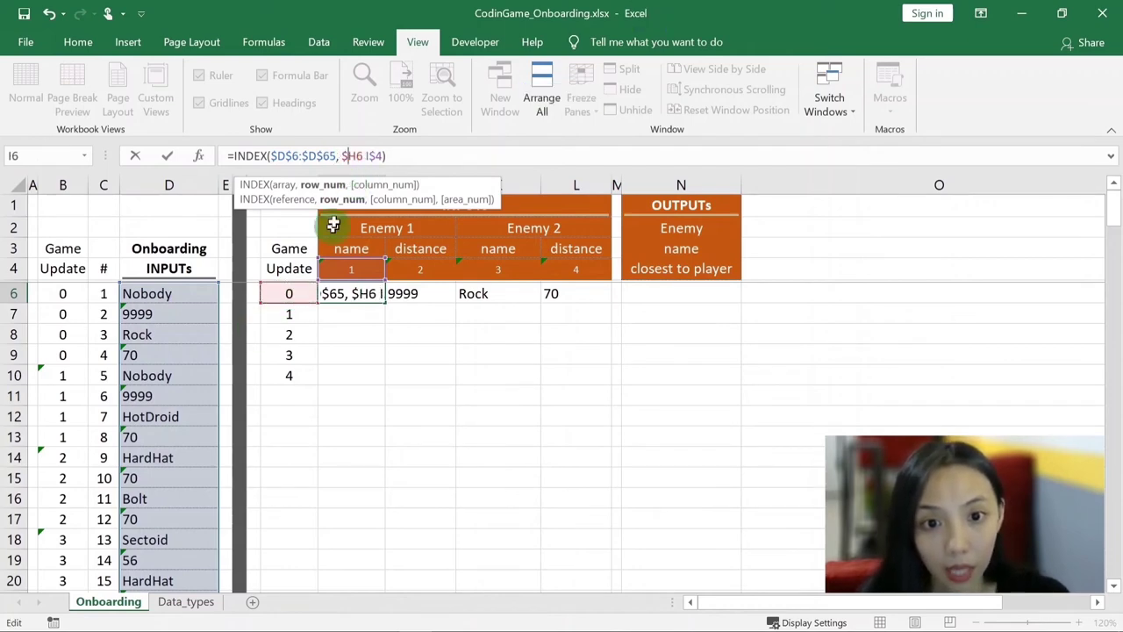
{"action": "left_click", "coordinate": [362, 155]}
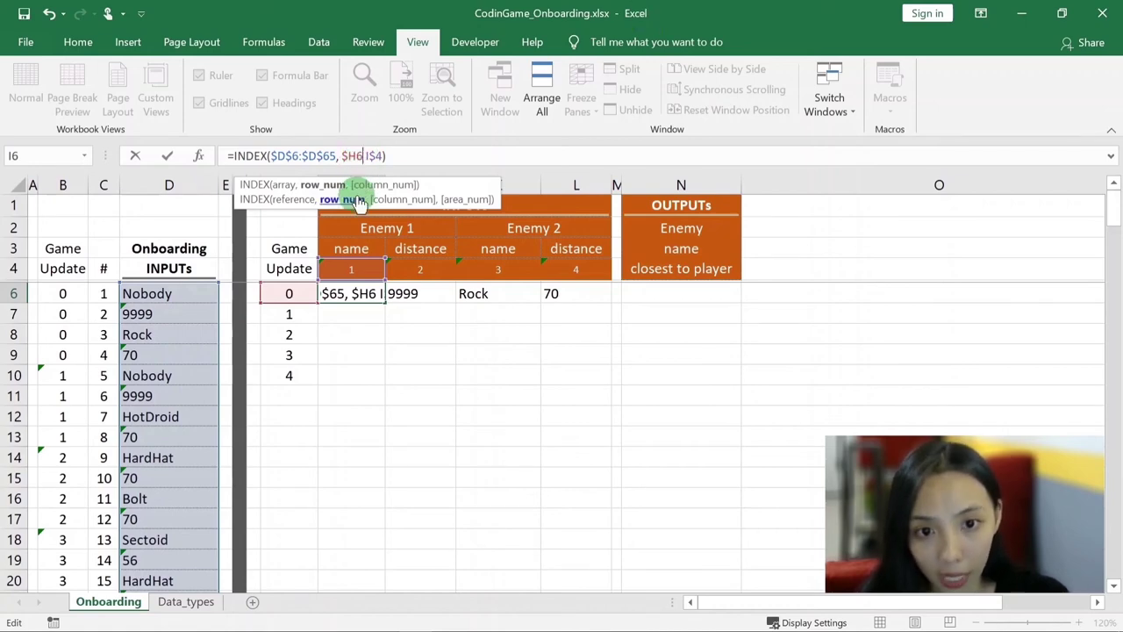
{"action": "type", "text": "*4 +"}
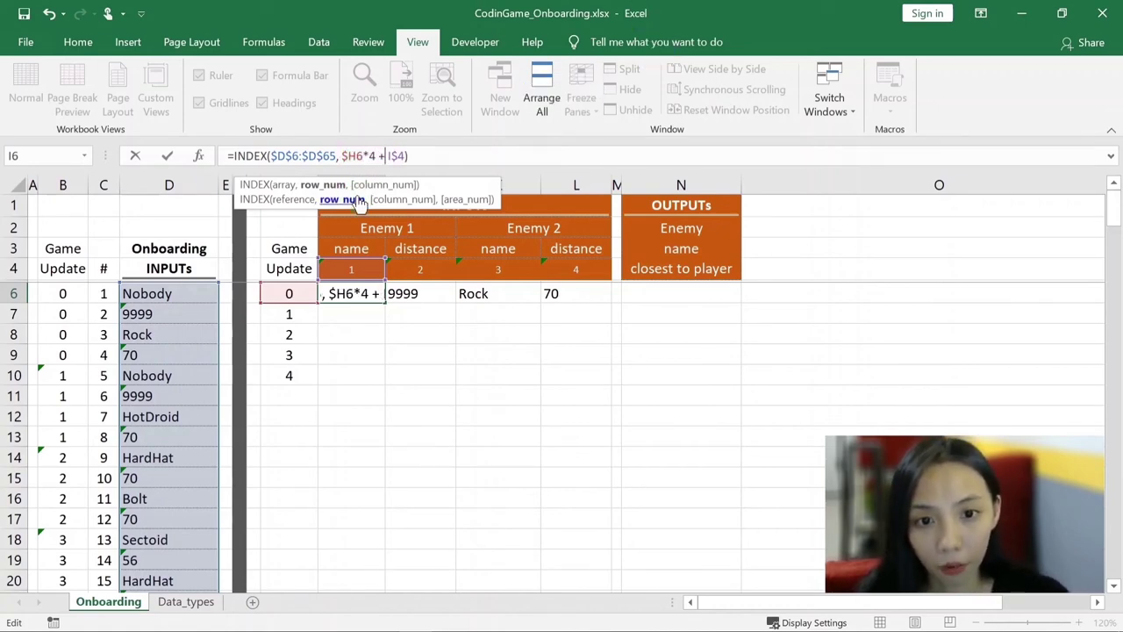
{"action": "left_click_drag", "start_coordinate": [413, 156], "coordinate": [219, 157]}
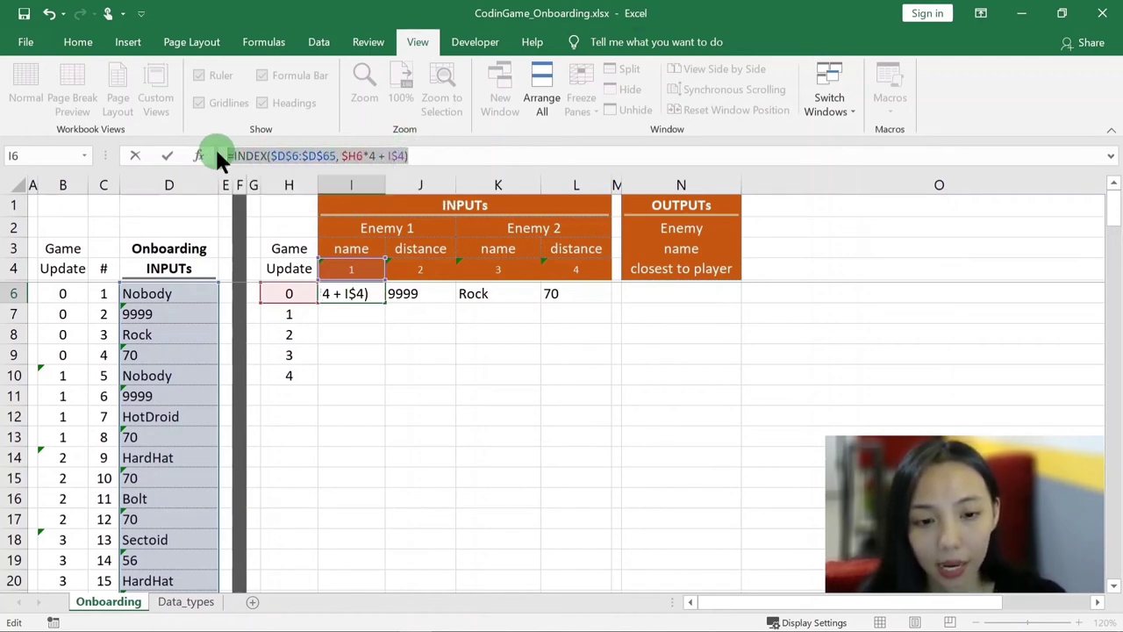
{"action": "key", "text": "Return"}
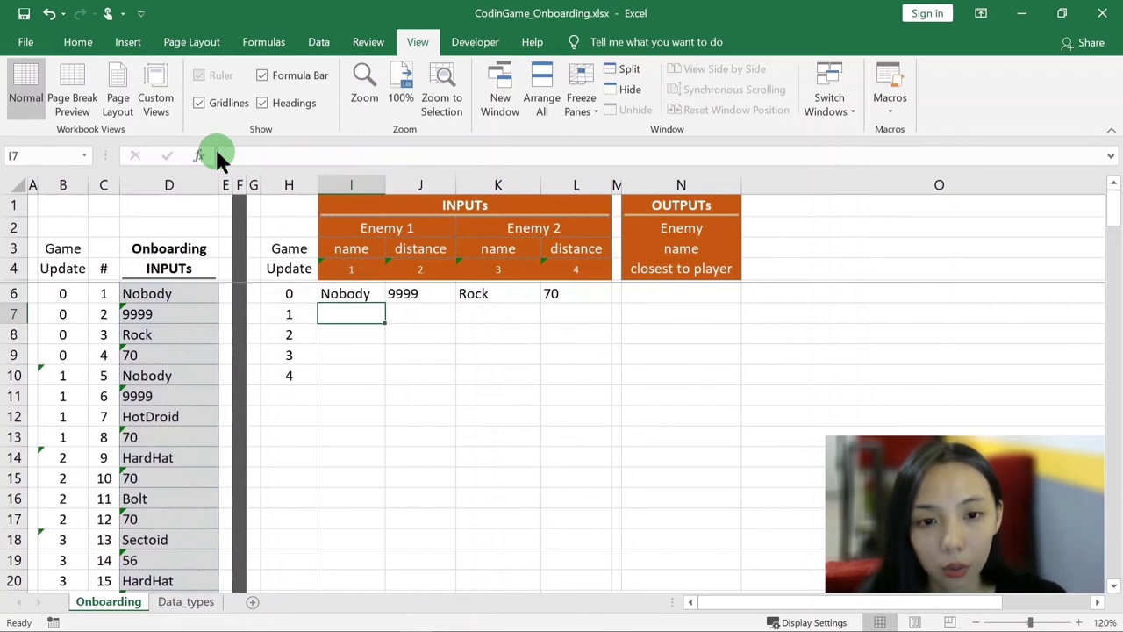
{"action": "left_click", "coordinate": [360, 293]}
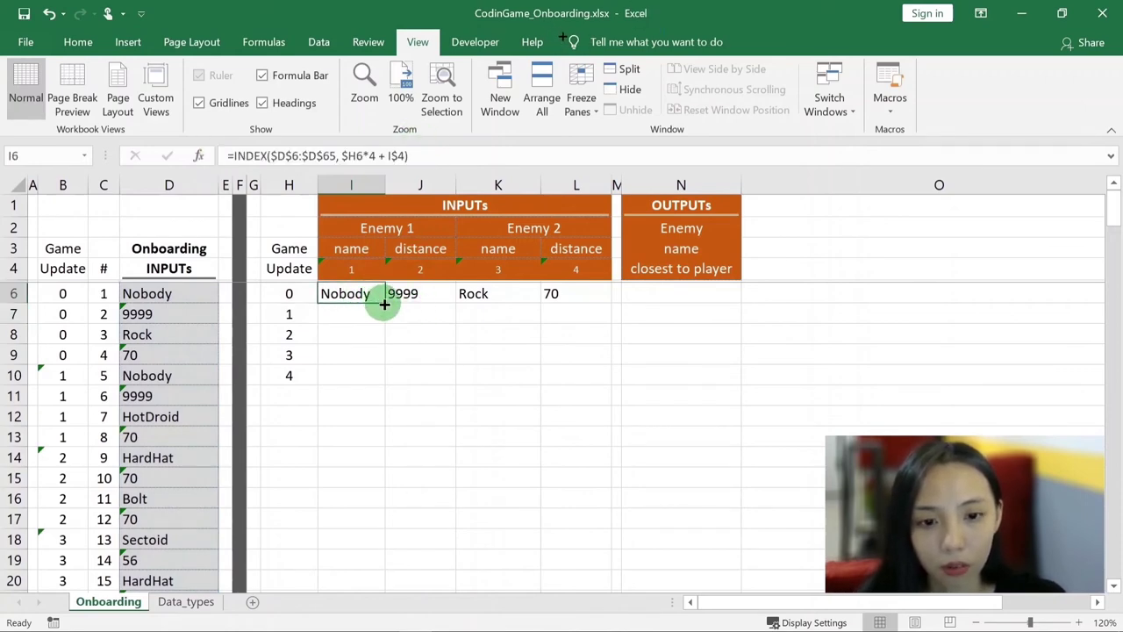
- Fill the INDEX formula over I6:L10, giving game update 4 a distance of 59 in J10
{"action": "mouse_move", "coordinate": [383, 303]}
{"action": "left_mouse_down"}
{"action": "mouse_move", "coordinate": [611, 305]}
{"action": "mouse_move", "coordinate": [610, 384]}
{"action": "left_mouse_up"}
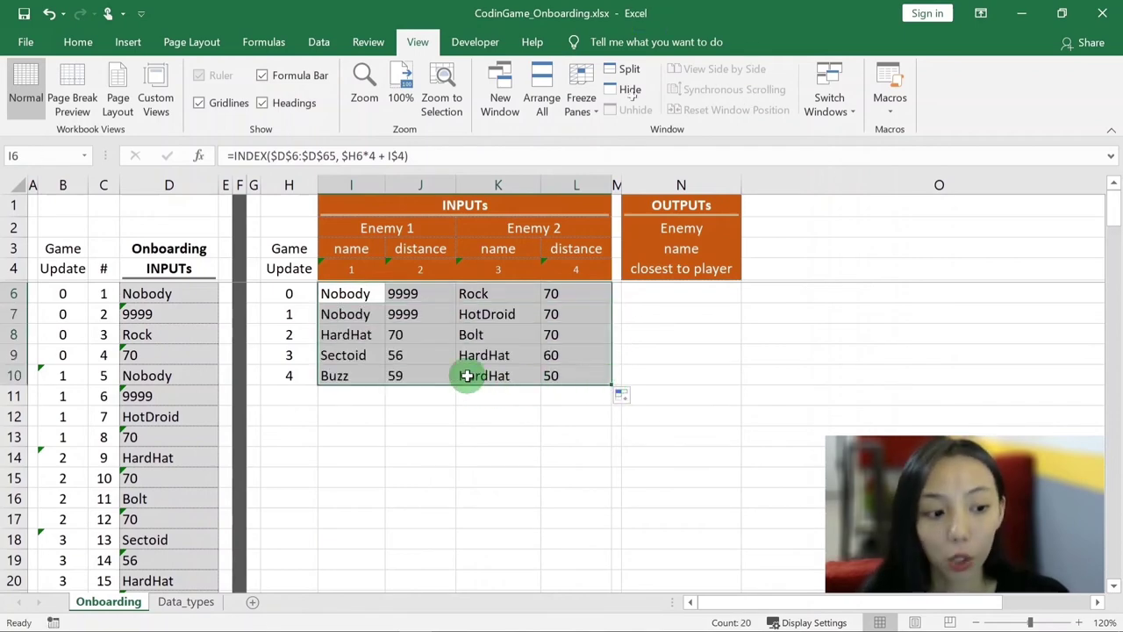
{"action": "left_click", "coordinate": [442, 375]}
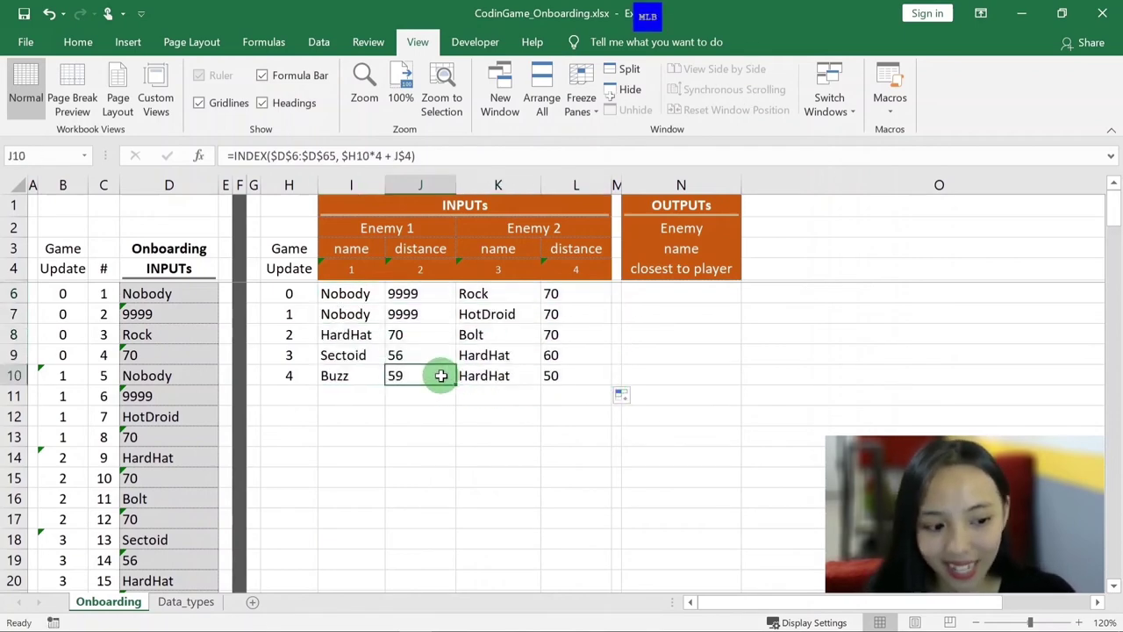
{"action": "left_click", "coordinate": [354, 296]}
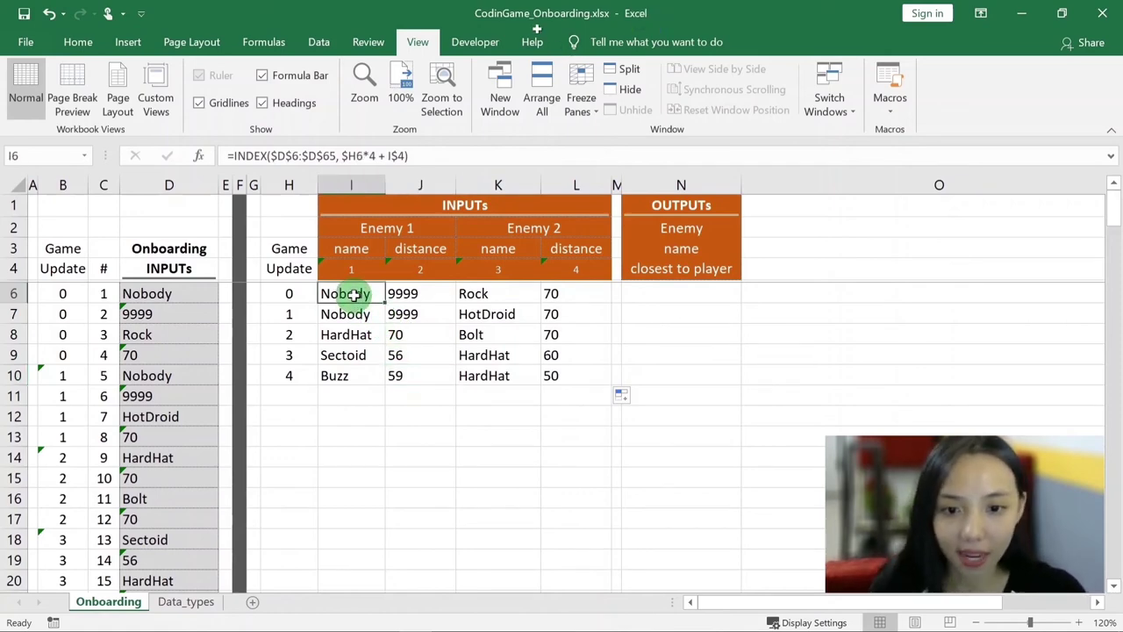
- Extend the update numbers and formulas down to row 22, then clear the #REF! rows 21–22
{"action": "mouse_move", "coordinate": [289, 354]}
{"action": "left_mouse_down"}
{"action": "mouse_move", "coordinate": [296, 377]}
{"action": "mouse_move", "coordinate": [611, 385]}
{"action": "mouse_move", "coordinate": [603, 547]}
{"action": "left_mouse_up"}
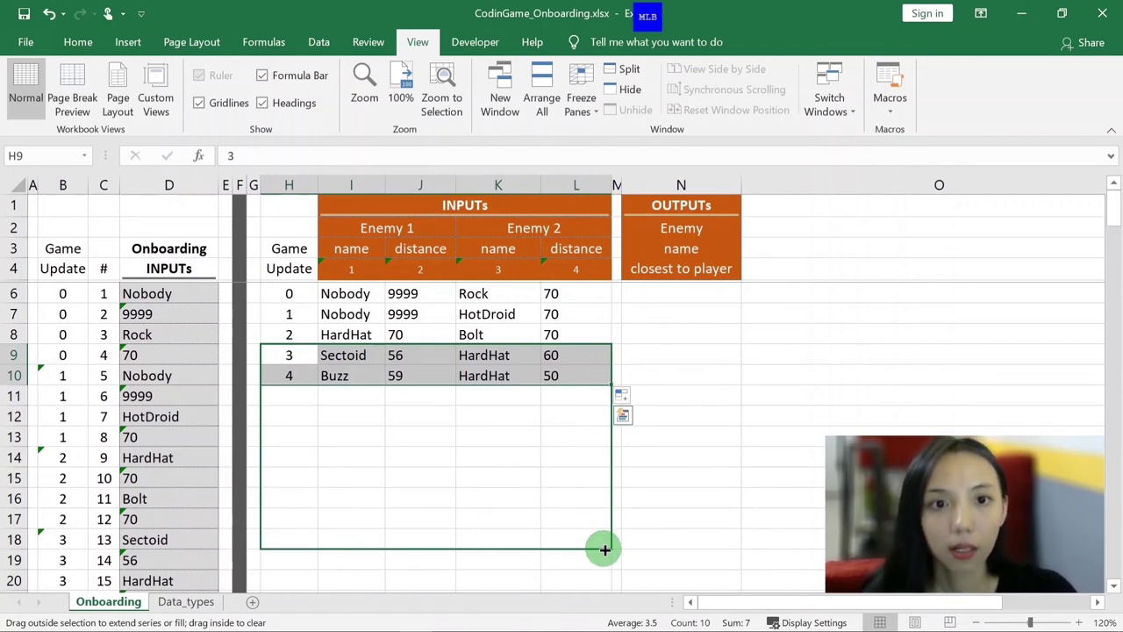
{"action": "mouse_move", "coordinate": [605, 550]}
{"action": "left_mouse_down"}
{"action": "mouse_move", "coordinate": [605, 578]}
{"action": "mouse_move", "coordinate": [594, 547]}
{"action": "left_mouse_up"}
{"action": "left_click", "coordinate": [429, 516]}
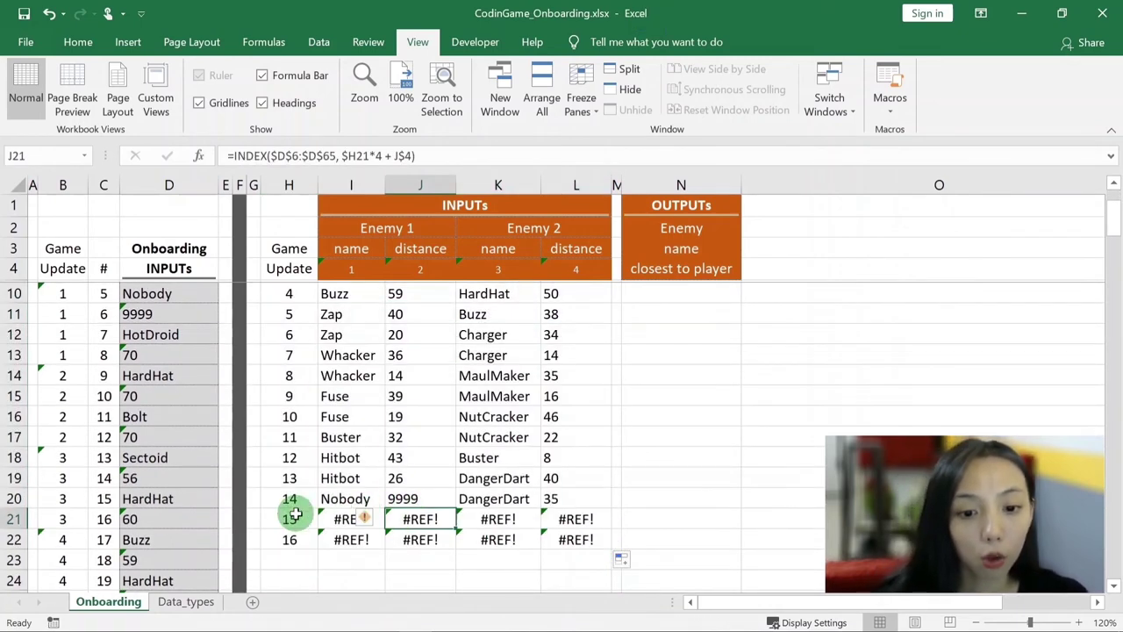
{"action": "left_click_drag", "start_coordinate": [289, 518], "coordinate": [570, 540]}
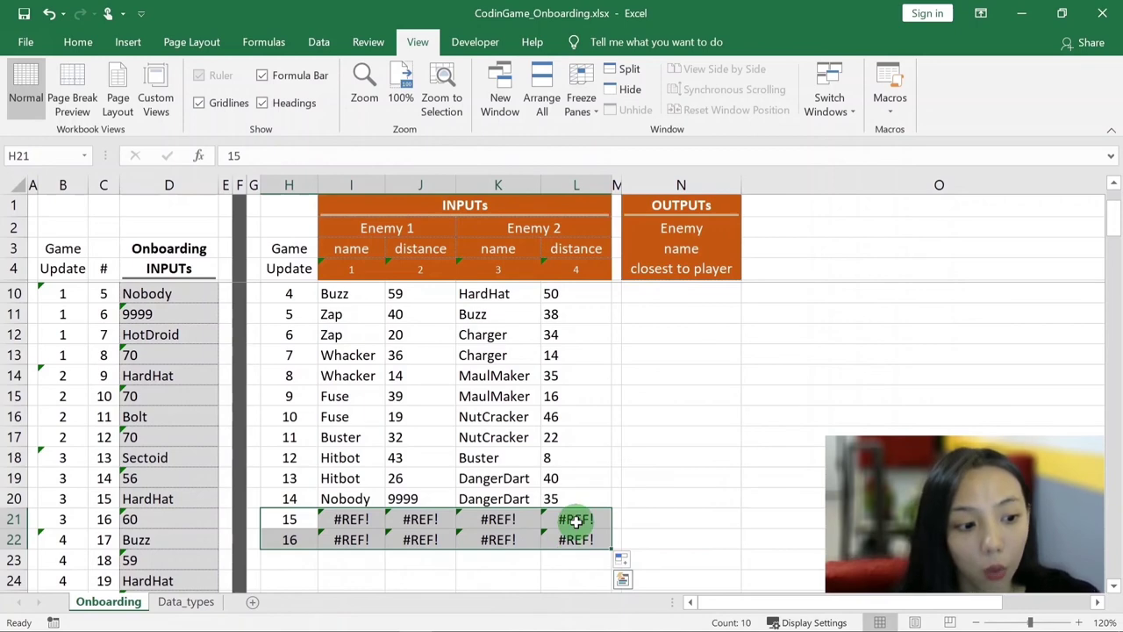
{"action": "key", "text": "Delete"}
{"action": "scroll", "coordinate": [575, 522], "scroll_direction": "up", "scroll_amount": 2}
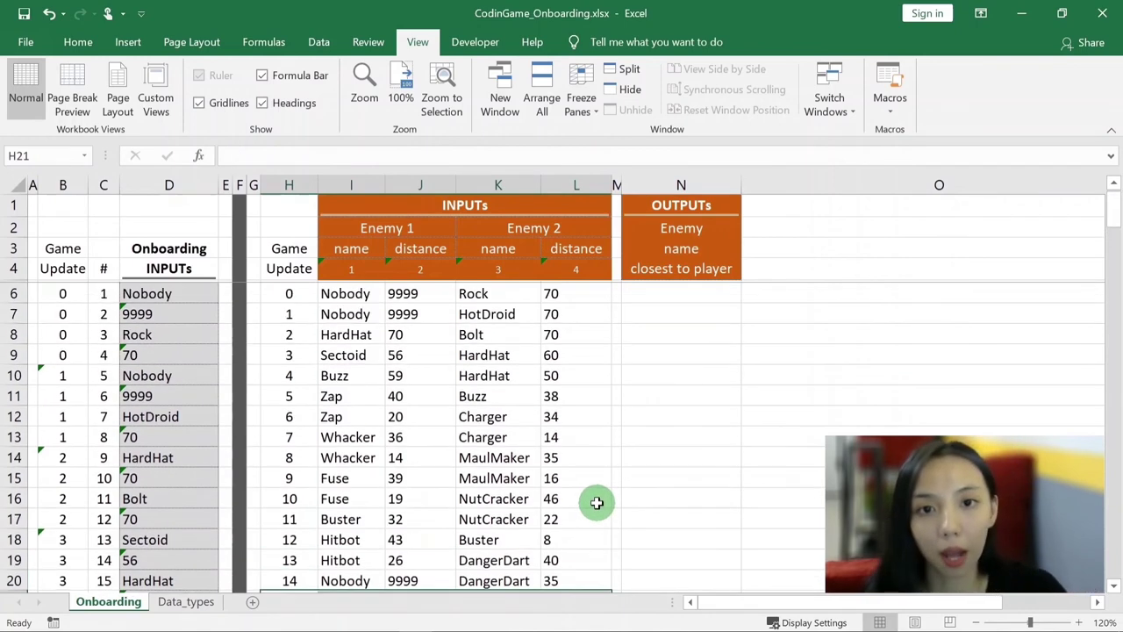
{"action": "left_click", "coordinate": [281, 293]}
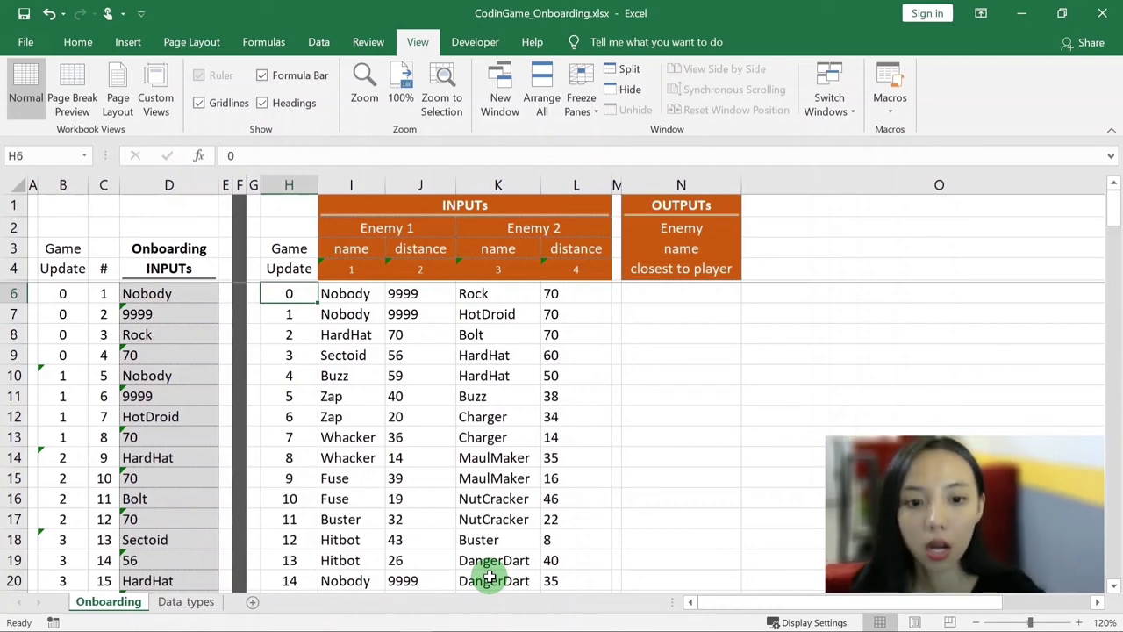
{"action": "key", "text": "Down"}
{"action": "key", "text": "Down"}
{"action": "key", "text": "Down"}
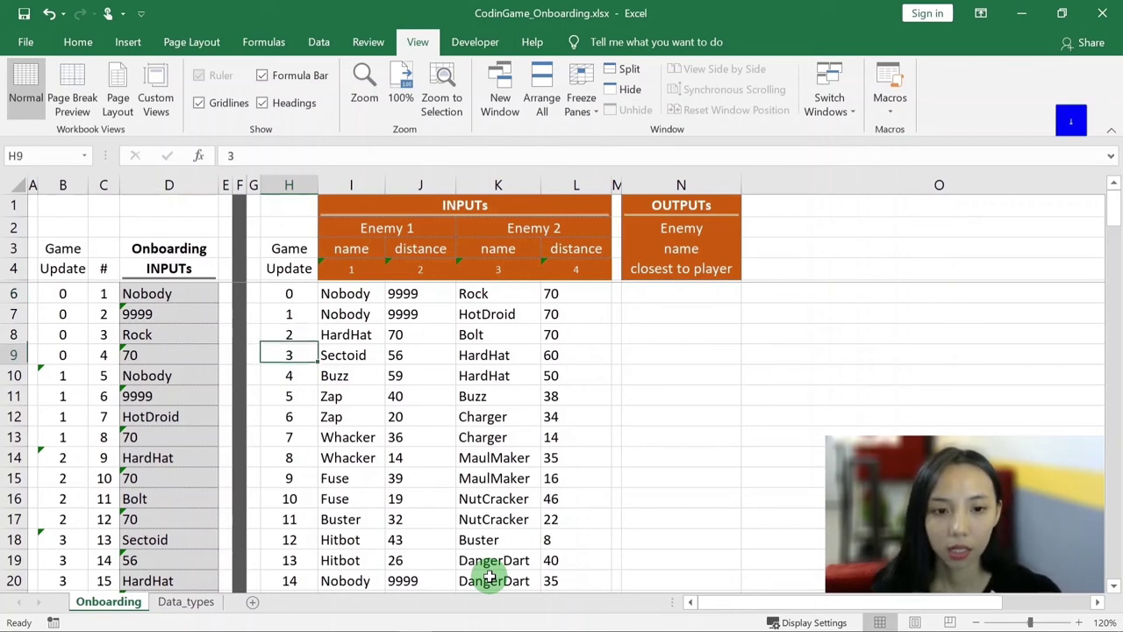
{"action": "key", "text": "Down"}
{"action": "key", "text": "Down"}
{"action": "key", "text": "Down"}
{"action": "key", "text": "Down"}
{"action": "key", "text": "Down"}
{"action": "key", "text": "Down"}
{"action": "key", "text": "Down"}
{"action": "key", "text": "Down"}
{"action": "key", "text": "Down"}
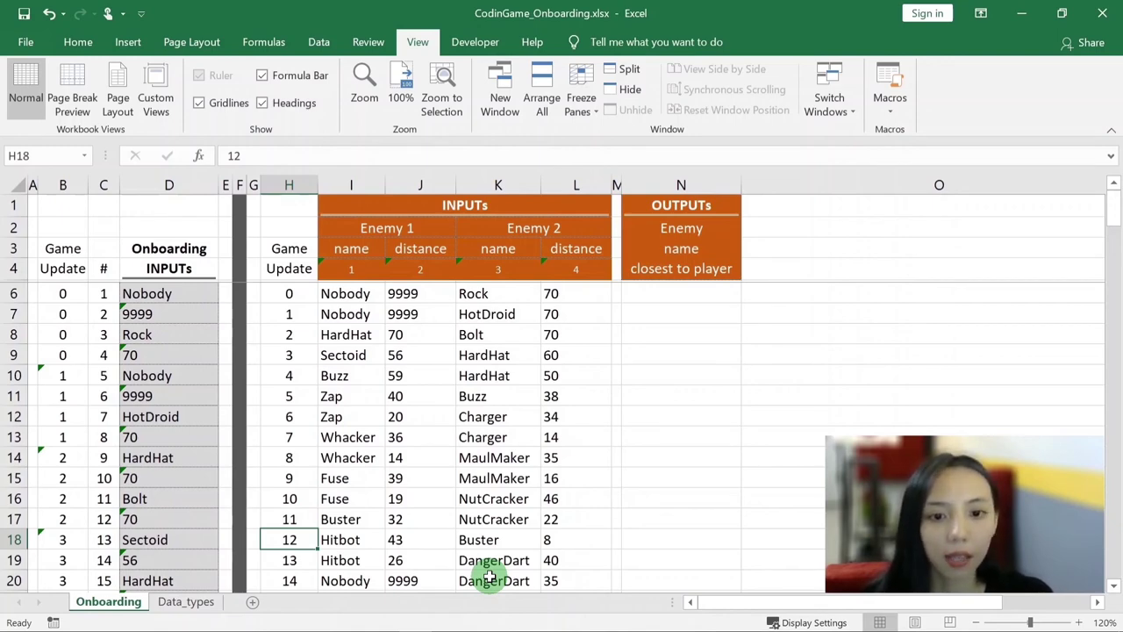
{"action": "key", "text": "Right"}
{"action": "key", "text": "Right"}
{"action": "key", "text": "Right"}
{"action": "key", "text": "Right"}
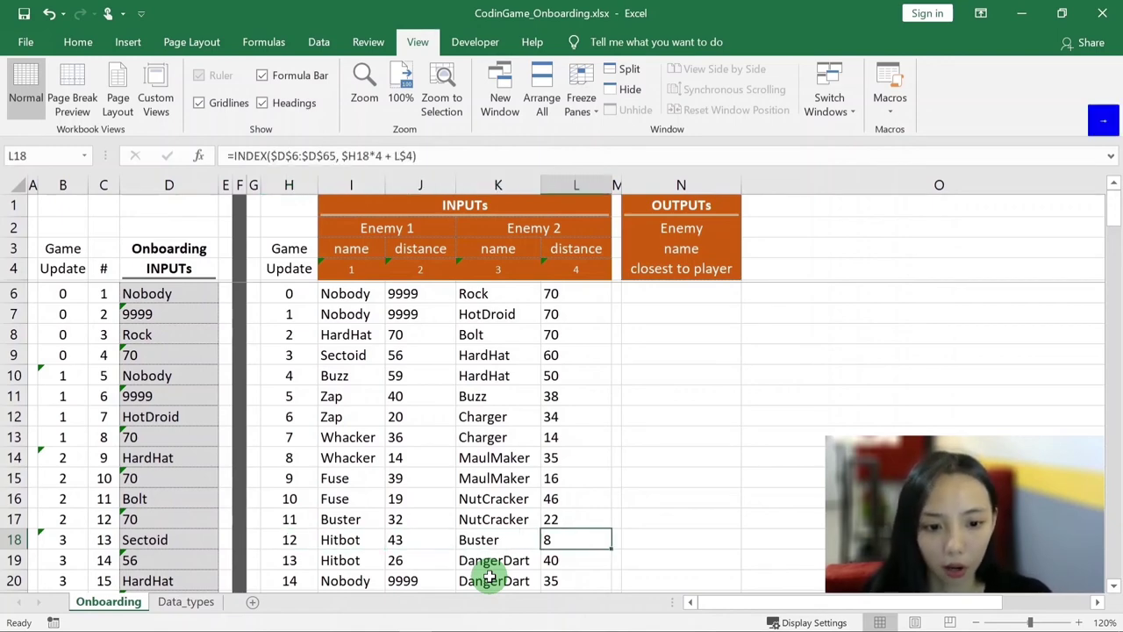
{"action": "key", "text": "Left"}
{"action": "key", "text": "Left"}
{"action": "key", "text": "Left"}
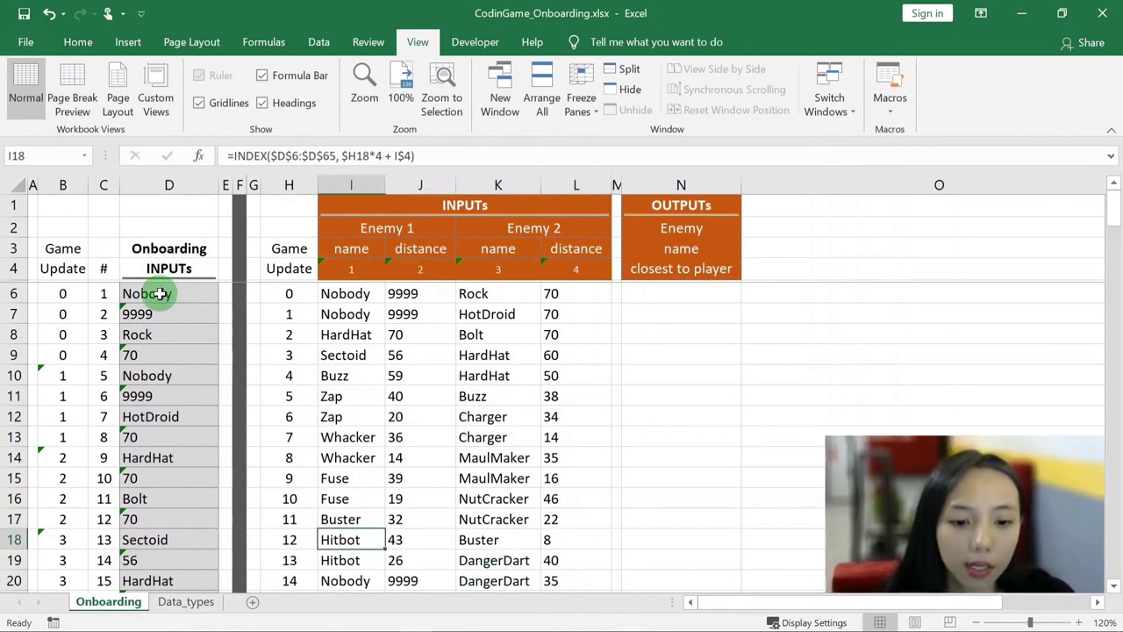
{"action": "left_click_drag", "start_coordinate": [161, 294], "coordinate": [154, 402]}
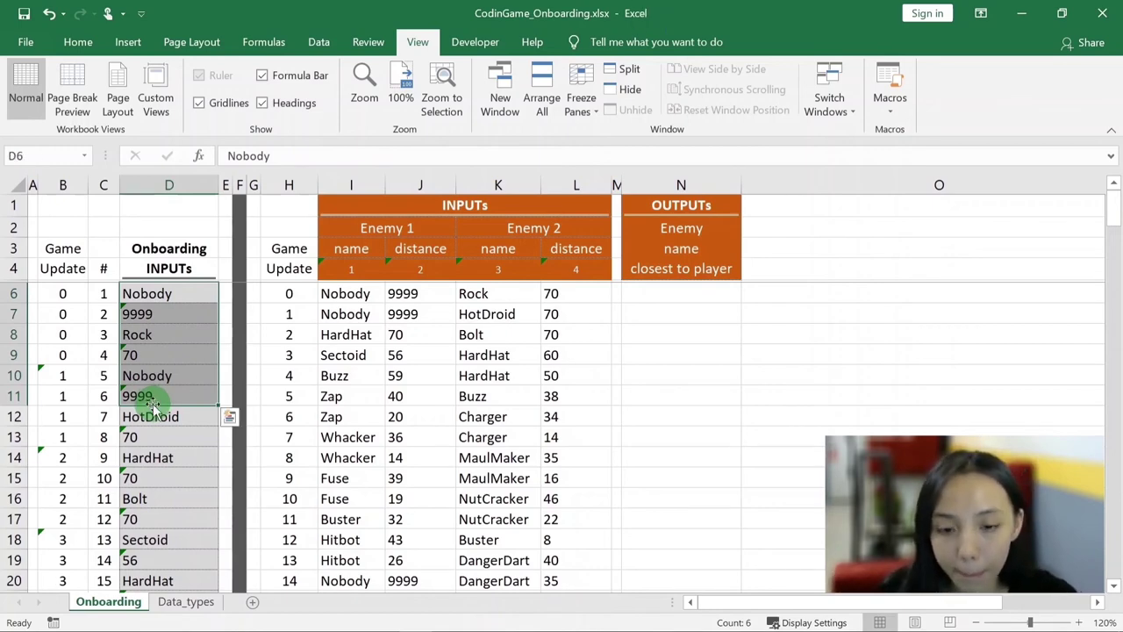
{"action": "left_click", "coordinate": [147, 313]}
{"action": "left_click", "coordinate": [146, 352]}
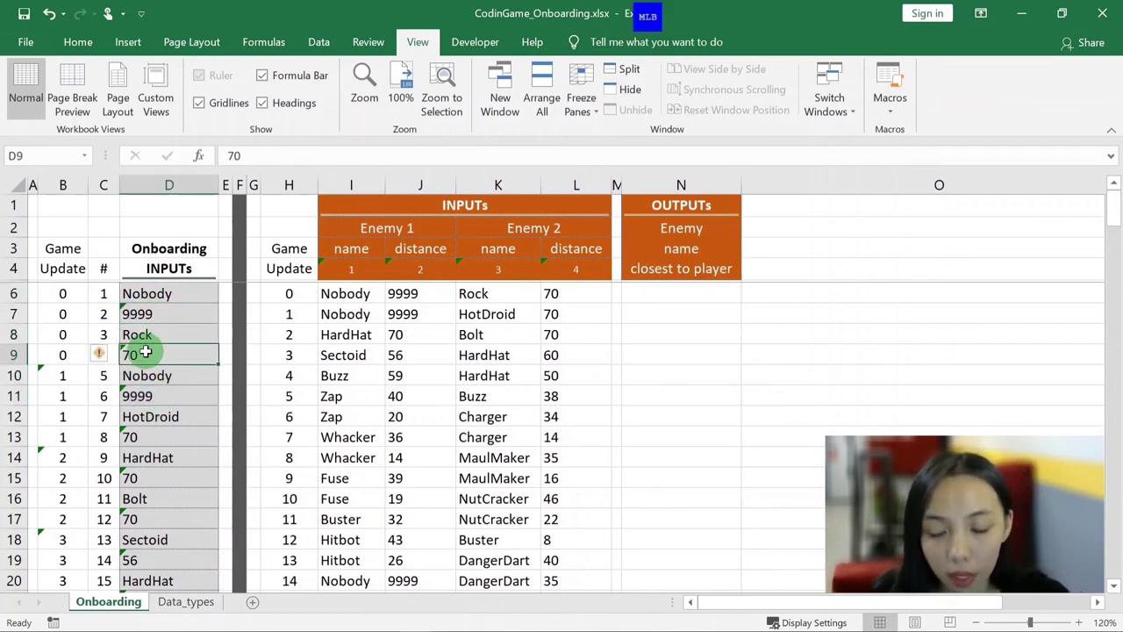
{"action": "left_click", "coordinate": [159, 393]}
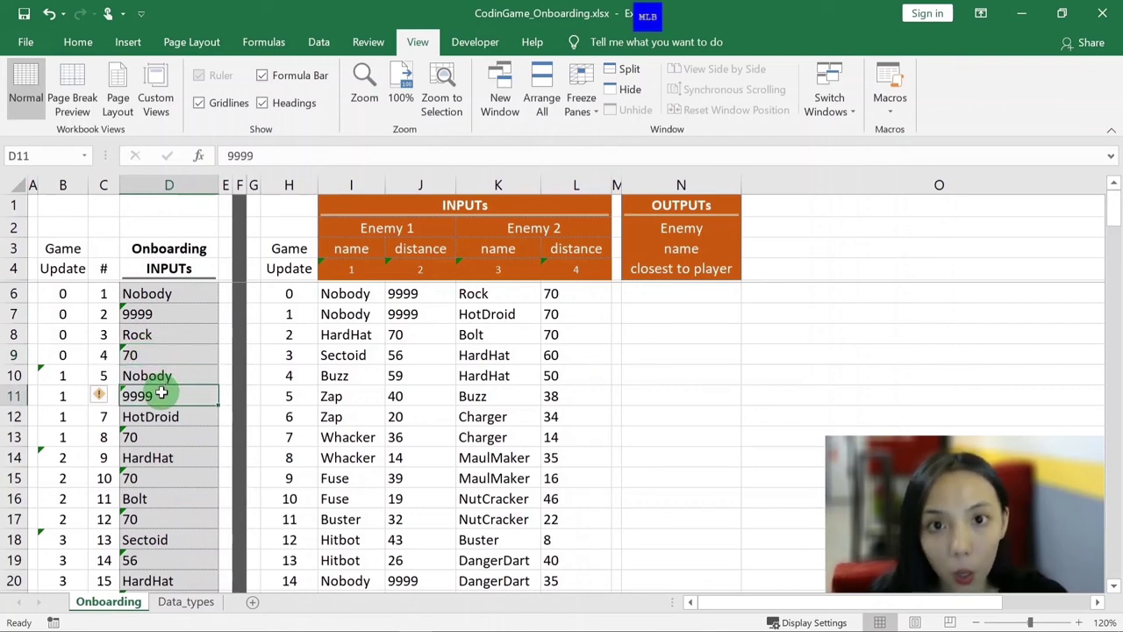
{"action": "left_click", "coordinate": [138, 314]}
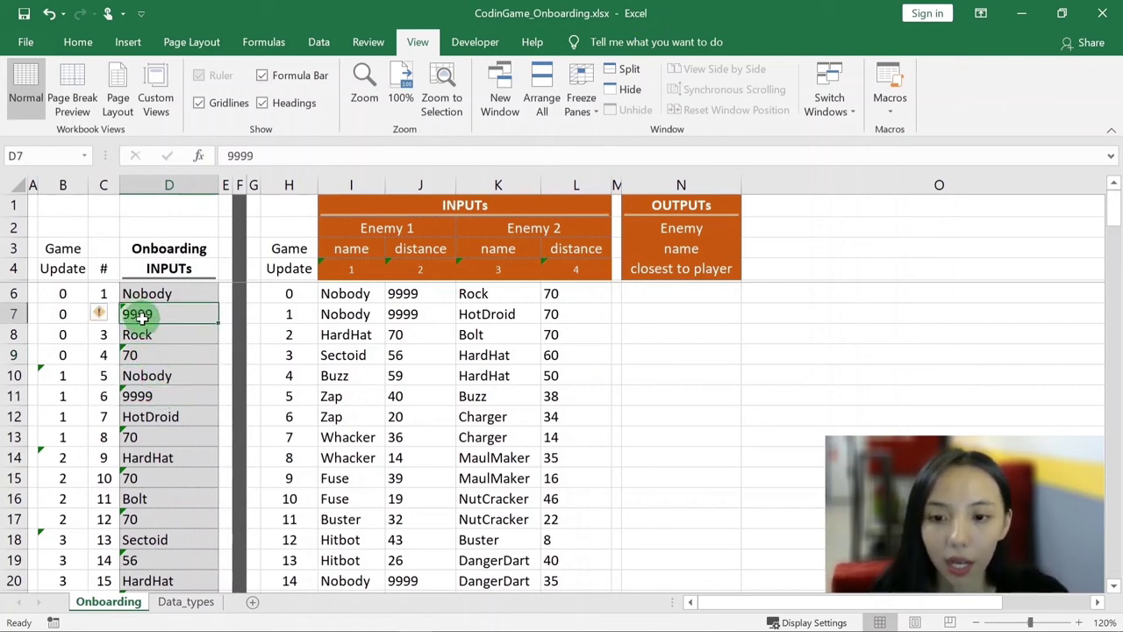
{"action": "left_click", "coordinate": [151, 353]}
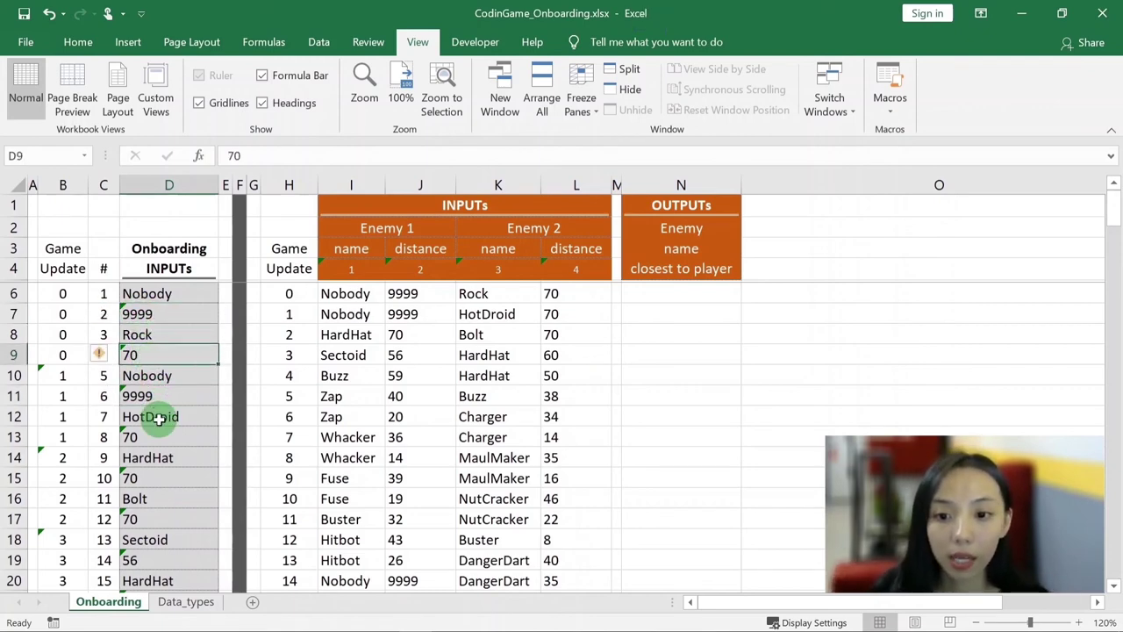
{"action": "left_click", "coordinate": [155, 395]}
{"action": "left_click", "coordinate": [154, 436]}
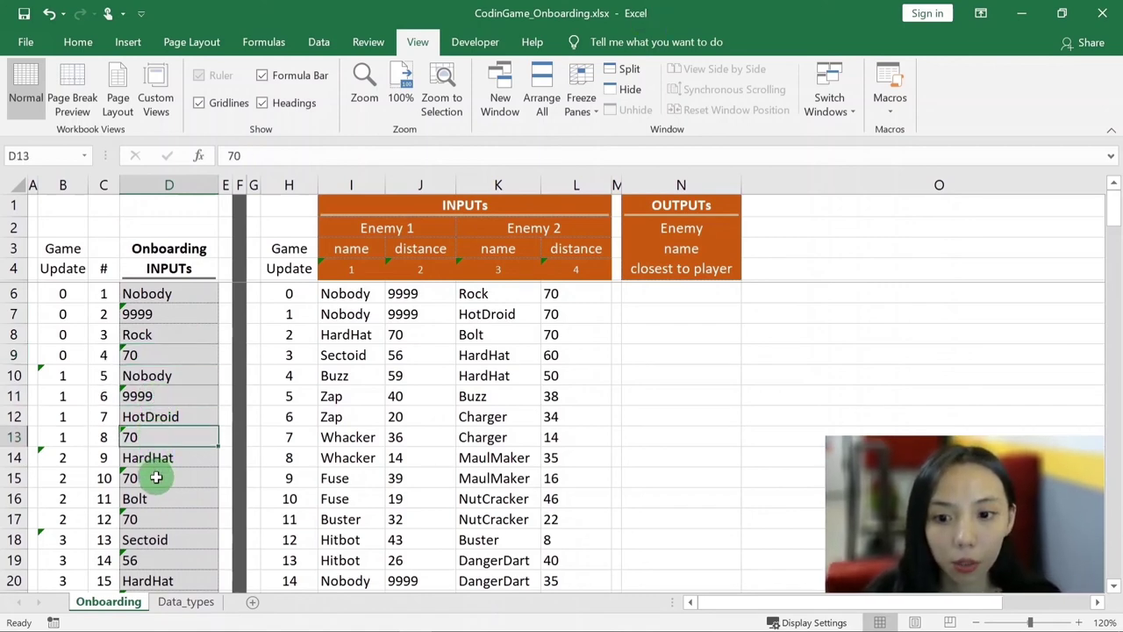
{"action": "left_click", "coordinate": [154, 478]}
{"action": "left_click", "coordinate": [144, 511]}
{"action": "left_click", "coordinate": [155, 313]}
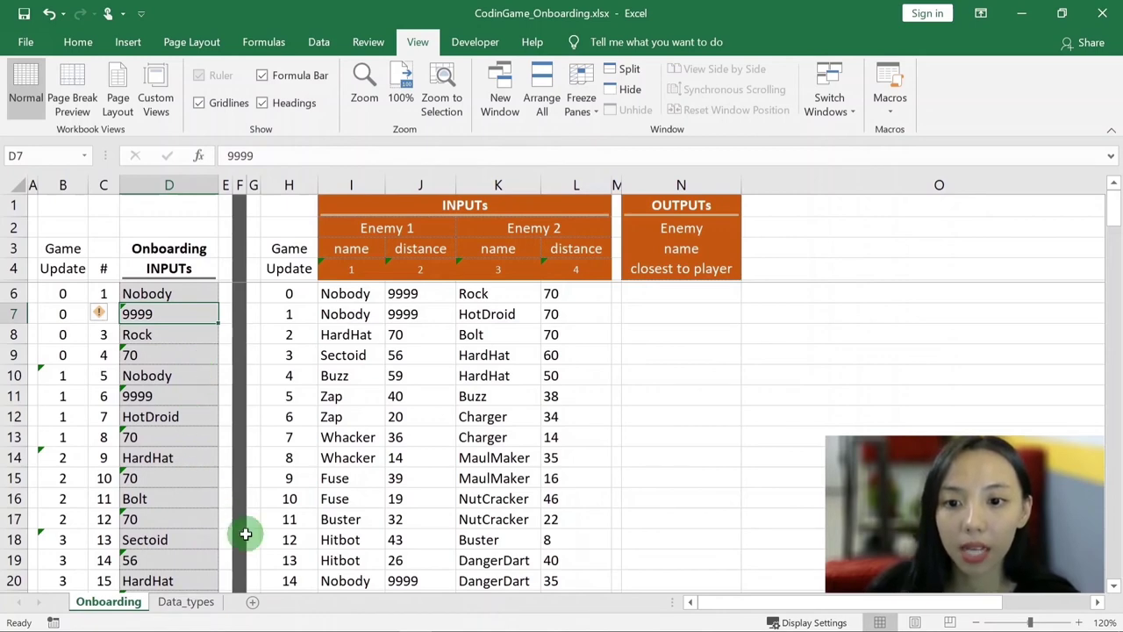
{"action": "left_click", "coordinate": [421, 539]}
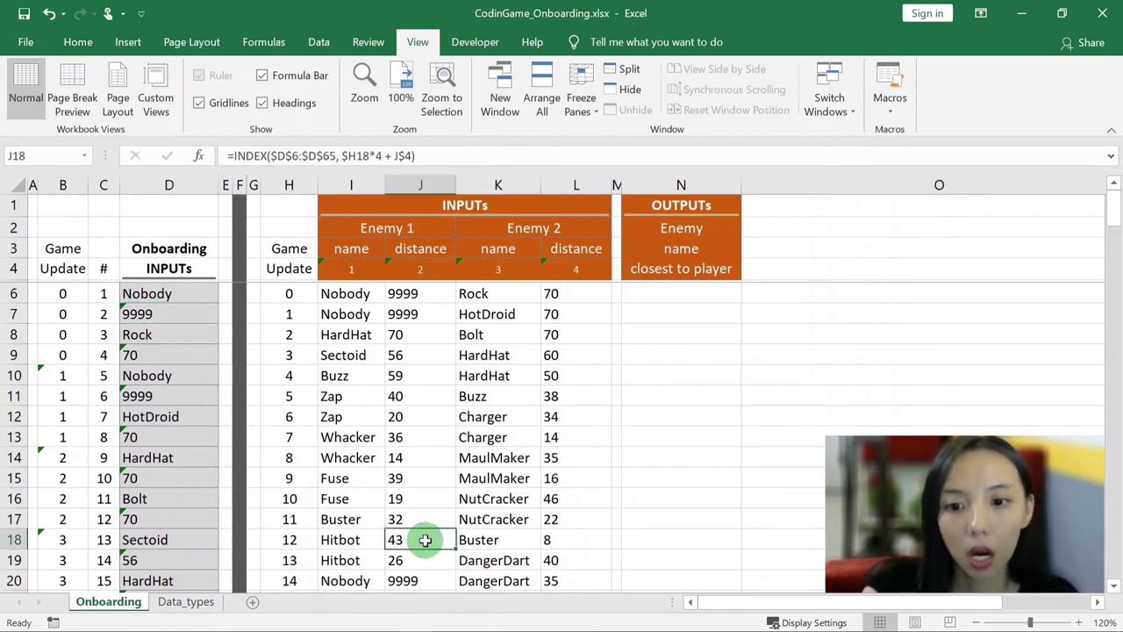
{"action": "left_click", "coordinate": [566, 537]}
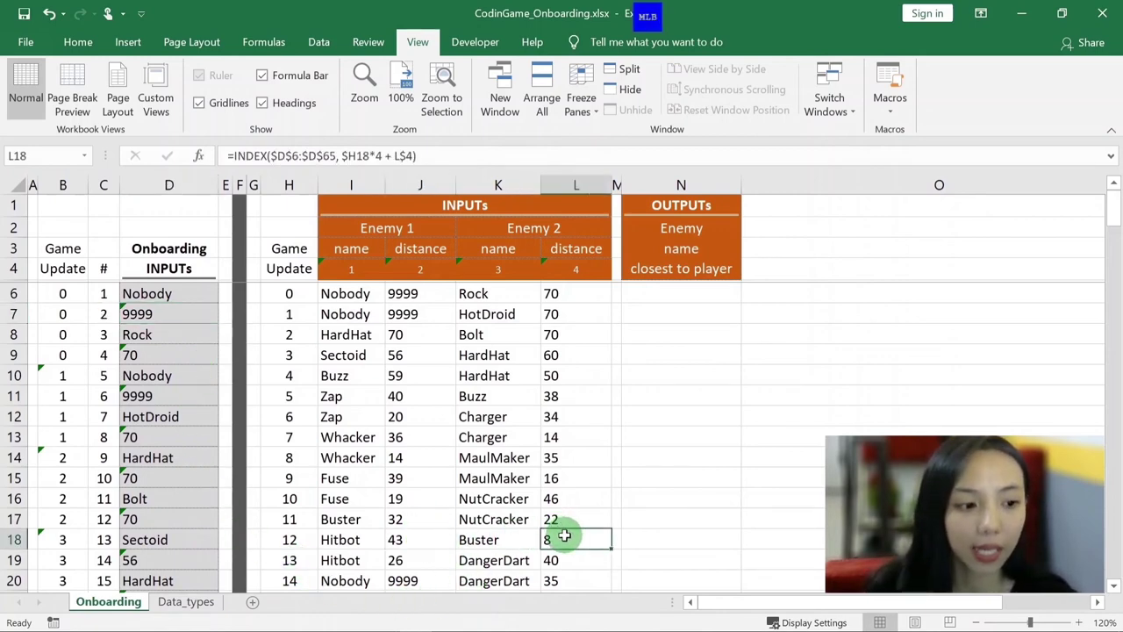
{"action": "left_click", "coordinate": [647, 535]}
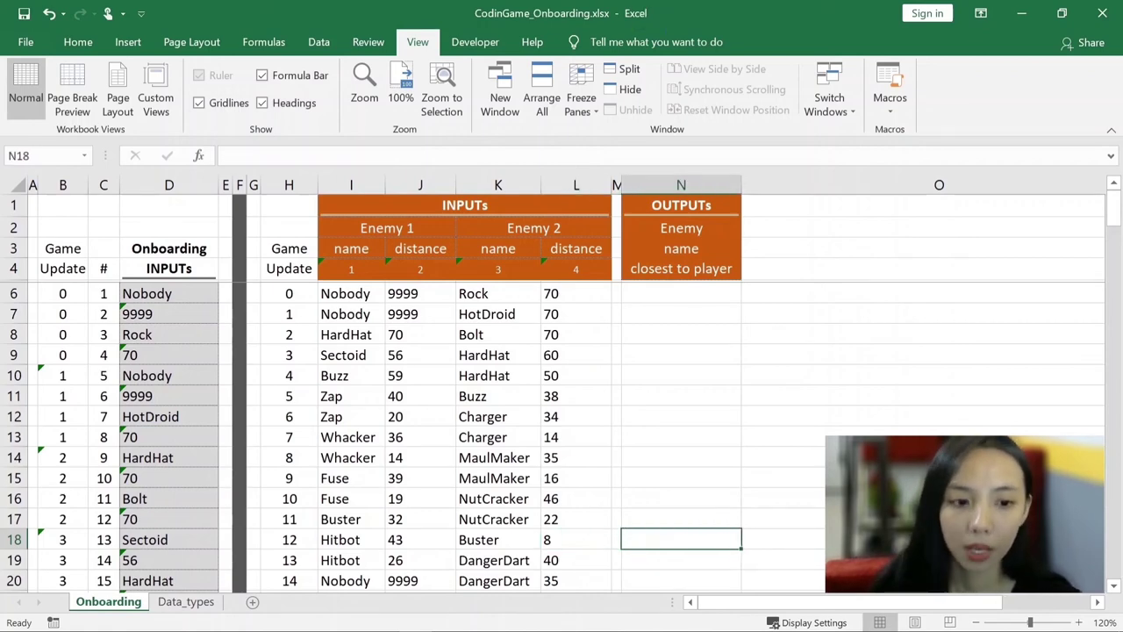
- Enter =L18 < J18 in N18, comparing Enemy 2's distance to Enemy 1's, which returns FALSE
{"action": "type", "text": "="}
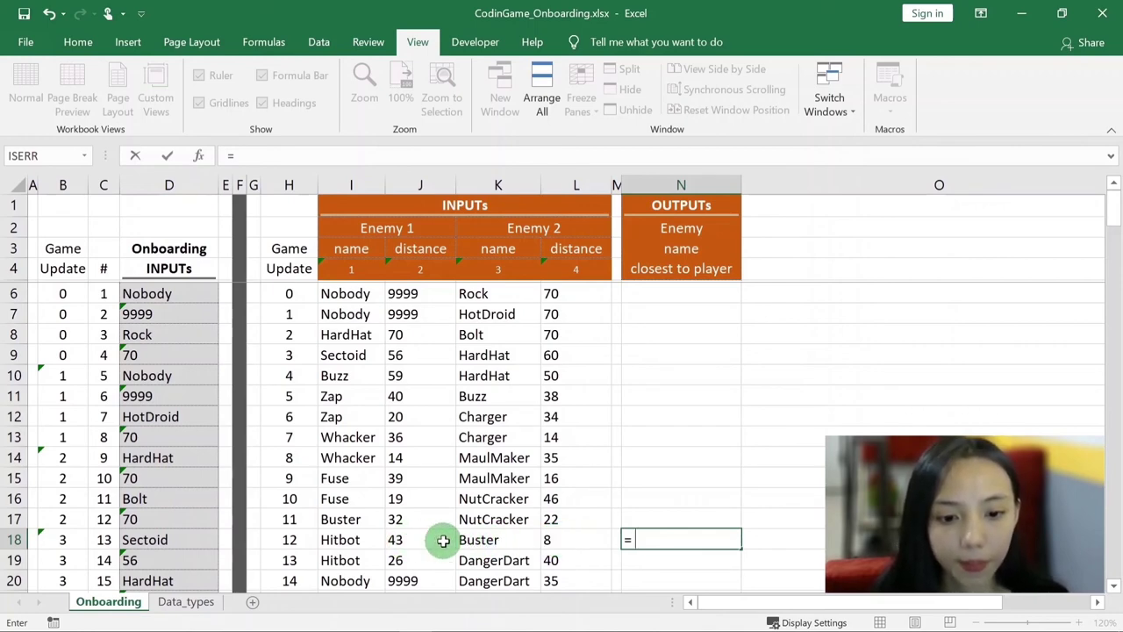
{"action": "left_click", "coordinate": [570, 539]}
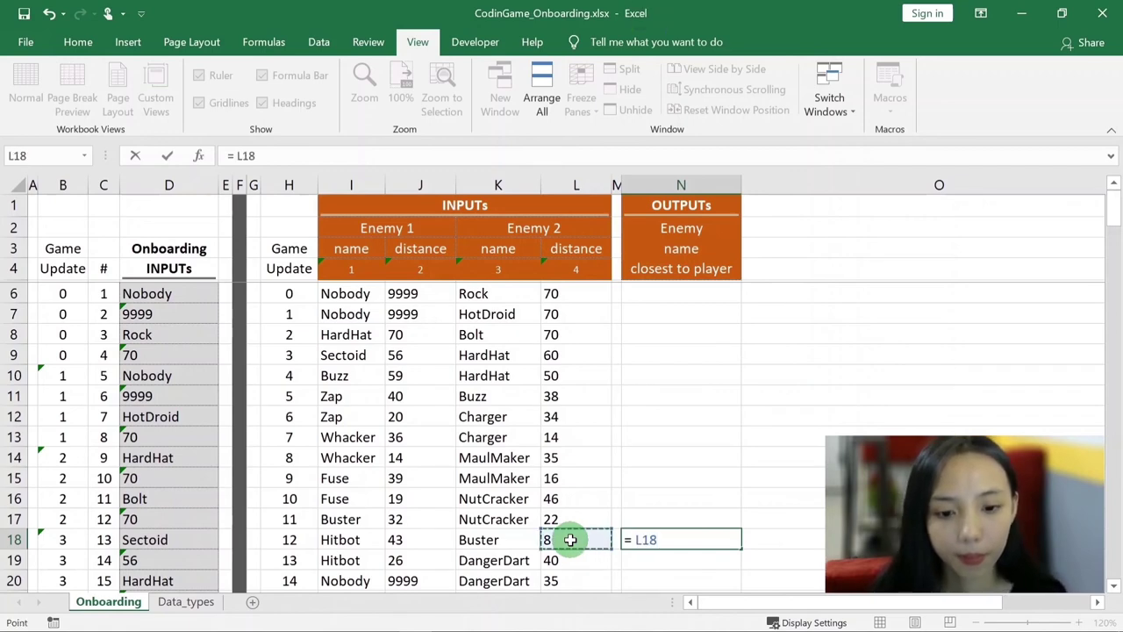
{"action": "type", "text": "<"}
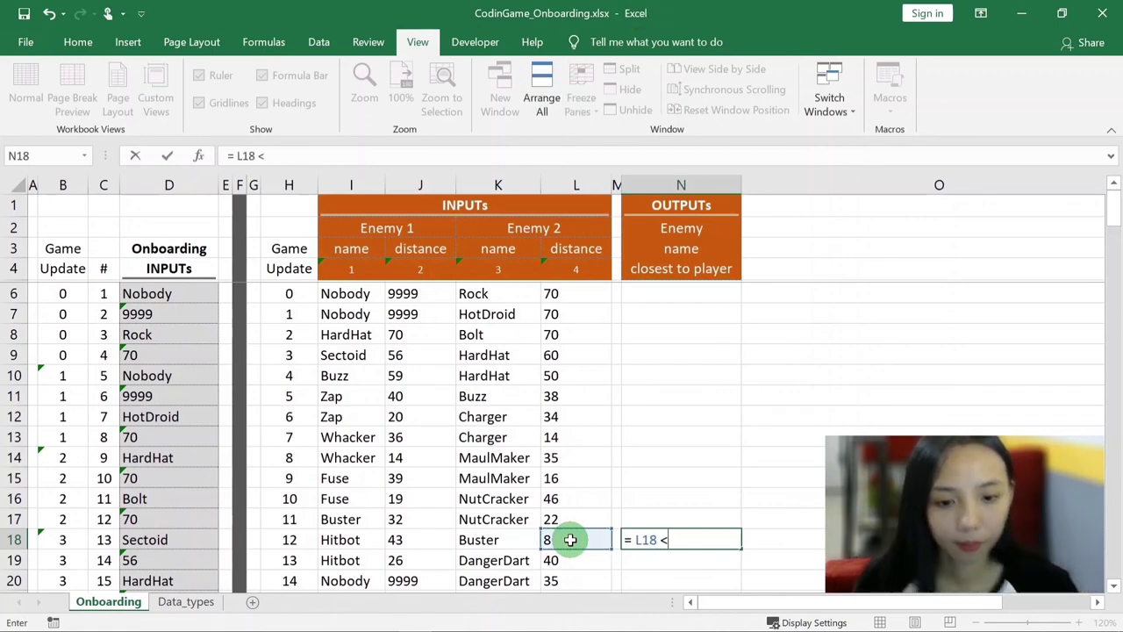
{"action": "left_click", "coordinate": [406, 538]}
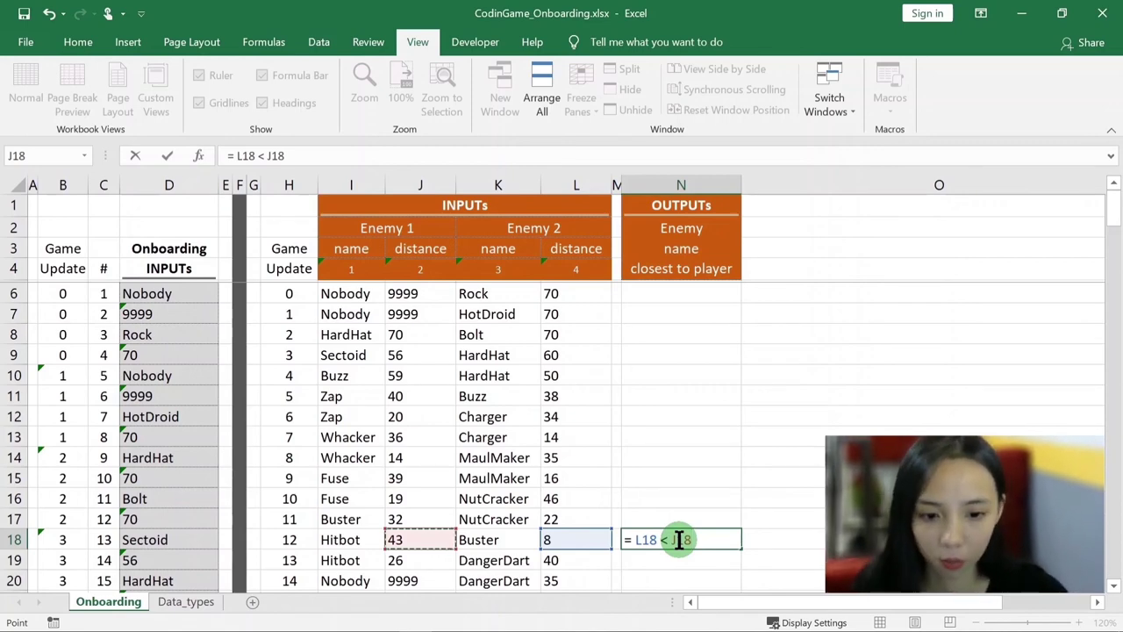
{"action": "key", "text": "Return"}
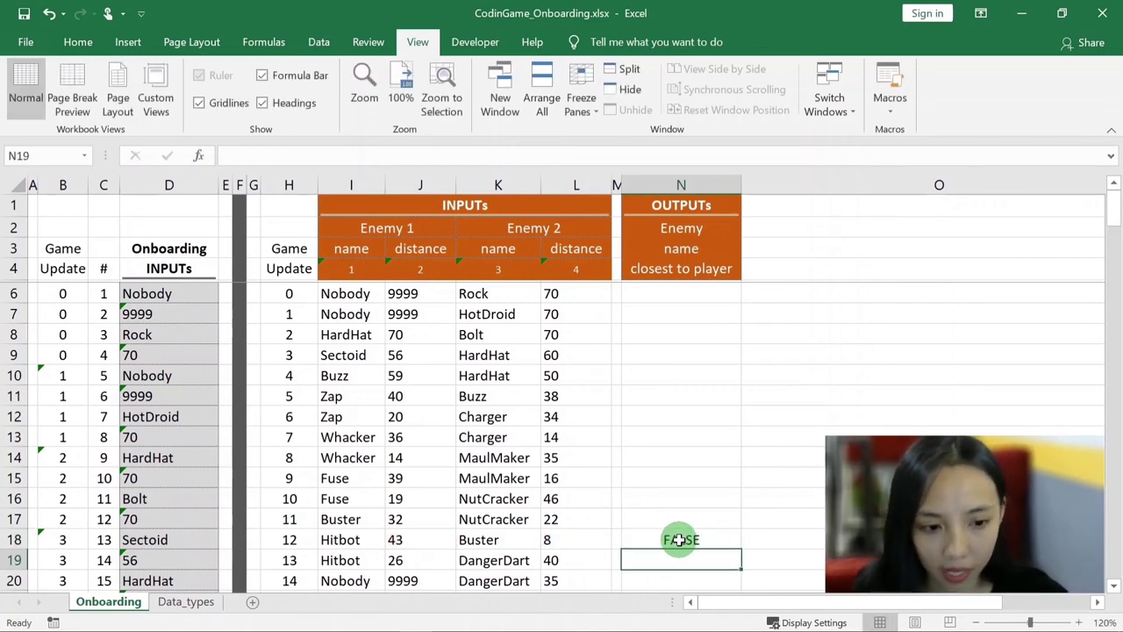
{"action": "left_click", "coordinate": [680, 540]}
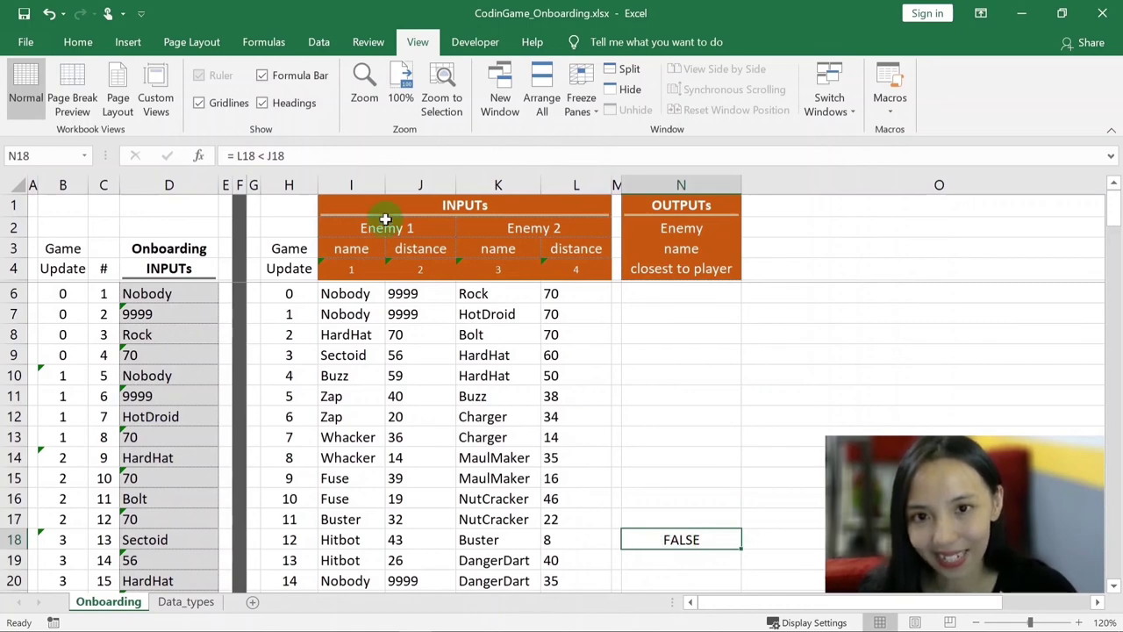
- Evaluate the L18 and J18 references in N18's formula with F9, exposing the text comparison "8" < "43"
{"action": "left_click", "coordinate": [251, 154]}
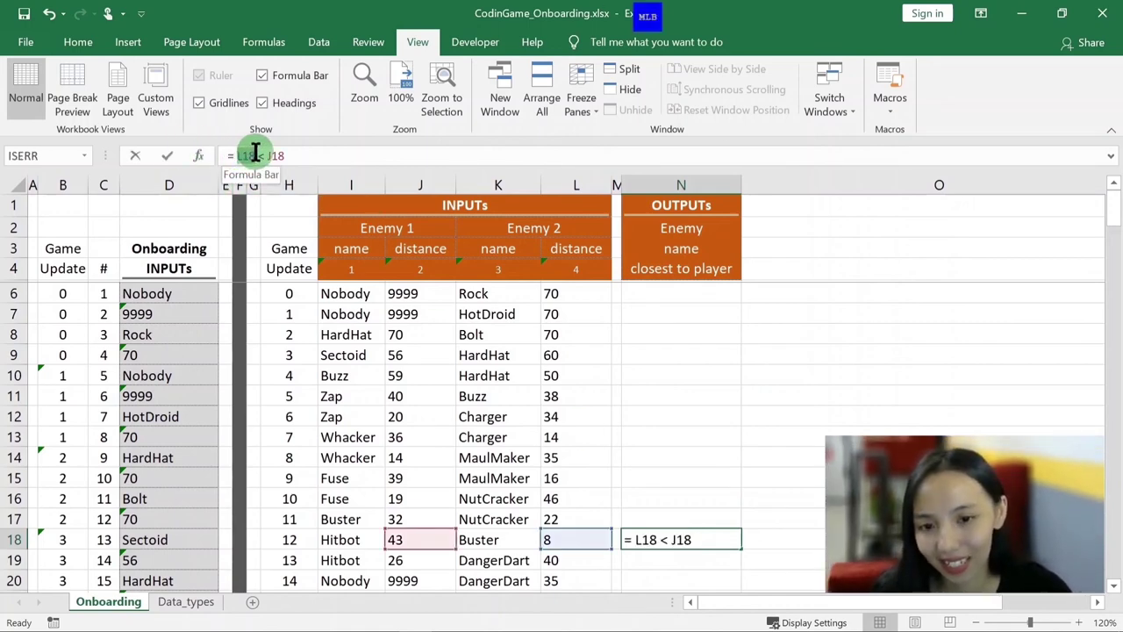
{"action": "double_click", "coordinate": [251, 155]}
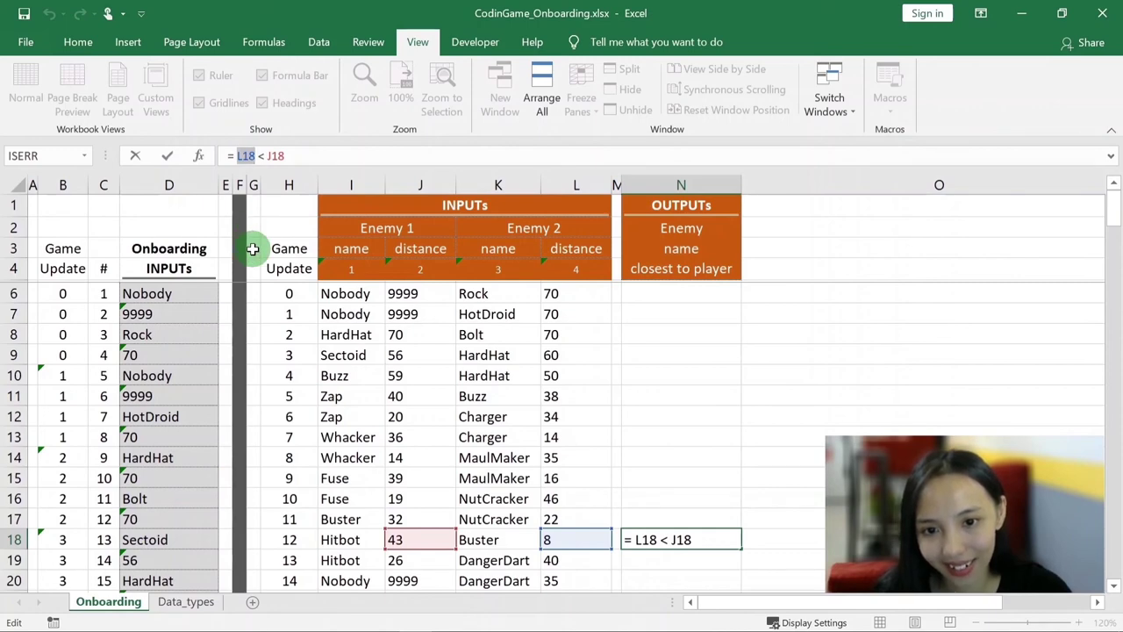
{"action": "key", "text": "F9"}
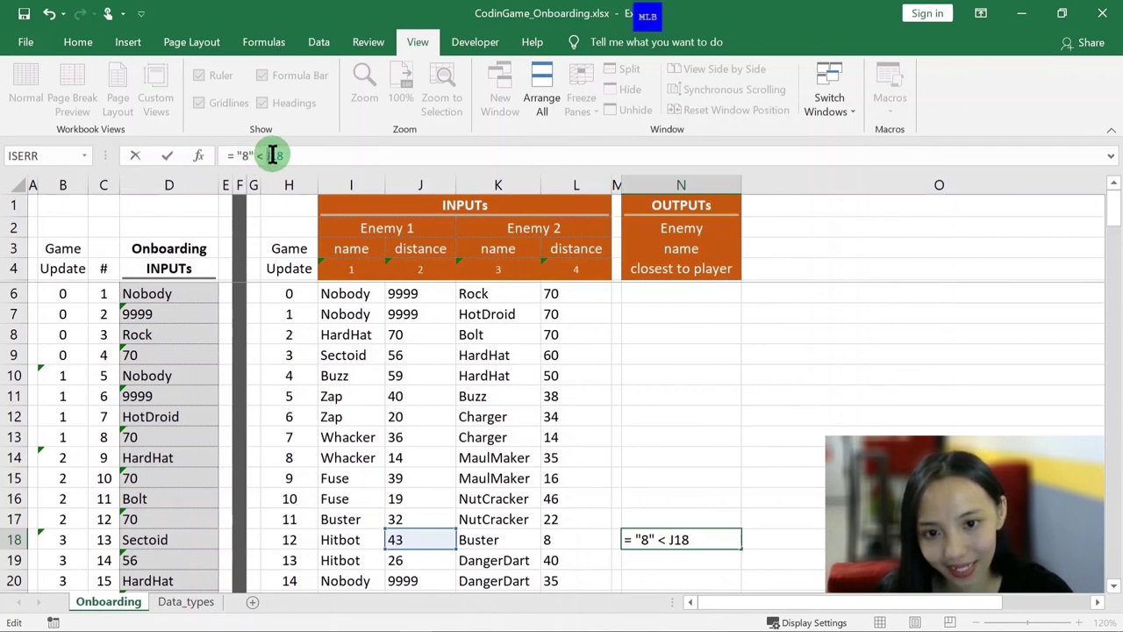
{"action": "double_click", "coordinate": [279, 155]}
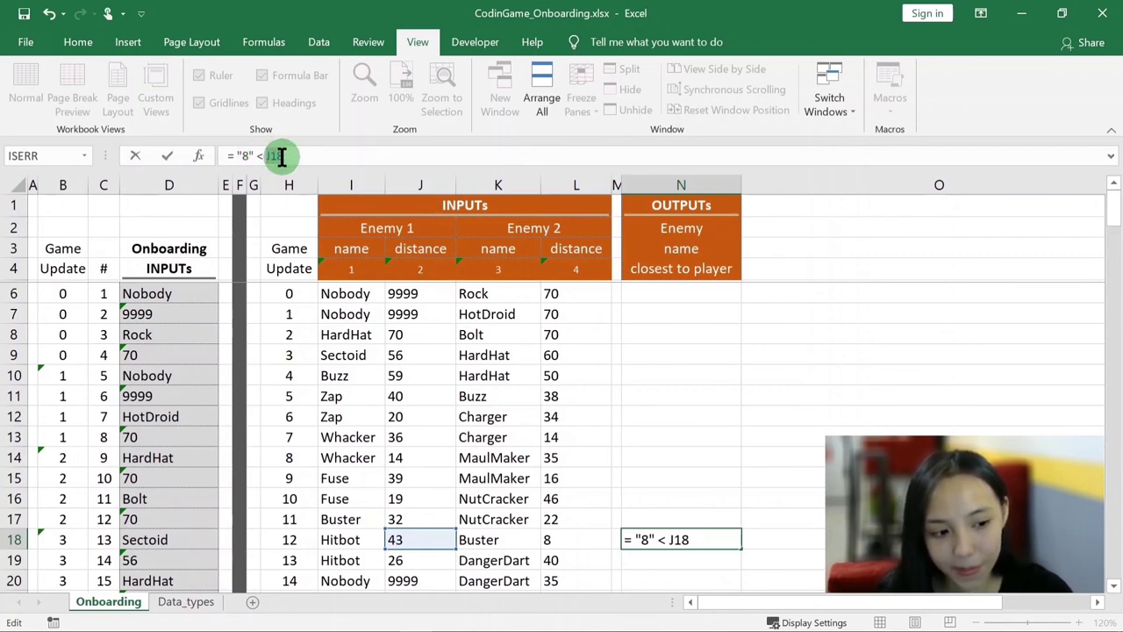
{"action": "key", "text": "F9"}
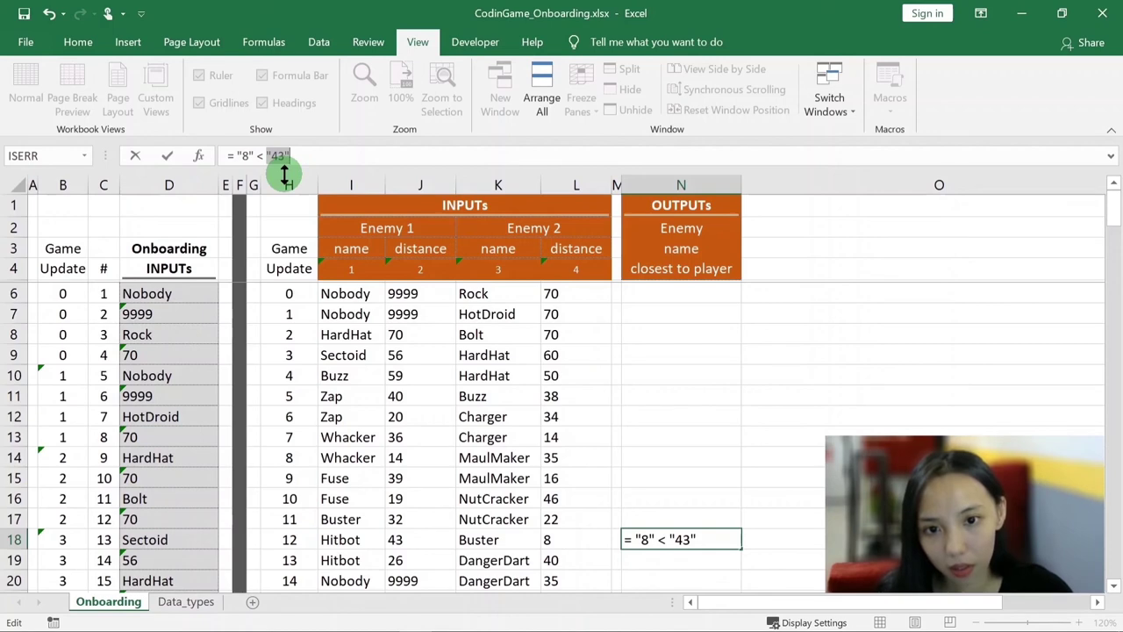
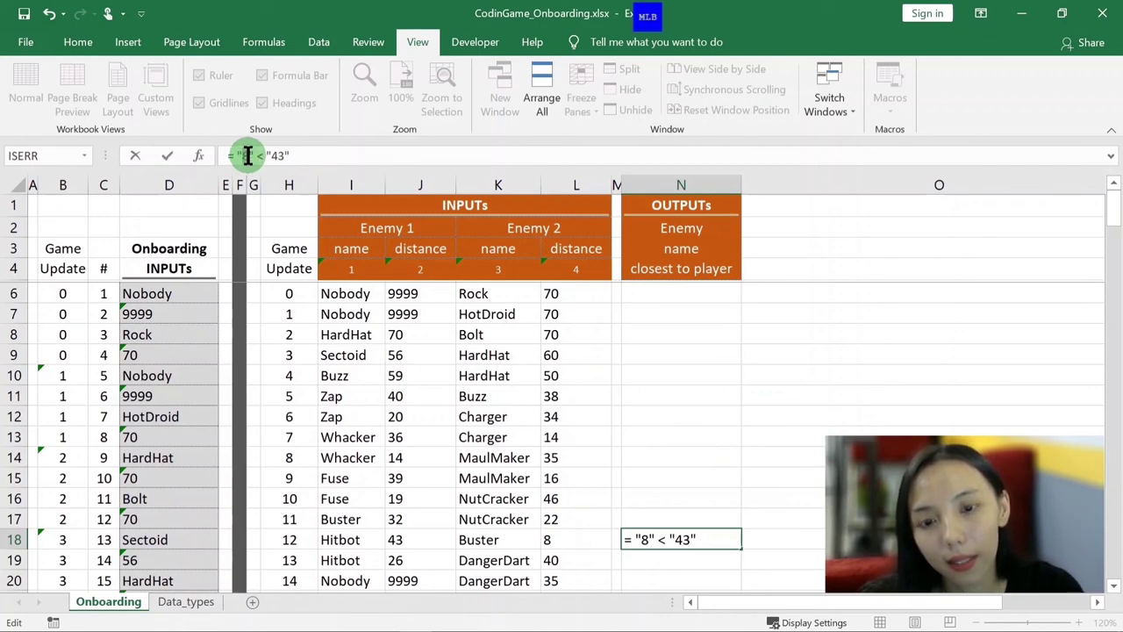
- Highlight the quoted "8" and "43", then commit = "8" < "43" in N18, returning FALSE
{"action": "double_click", "coordinate": [247, 155]}
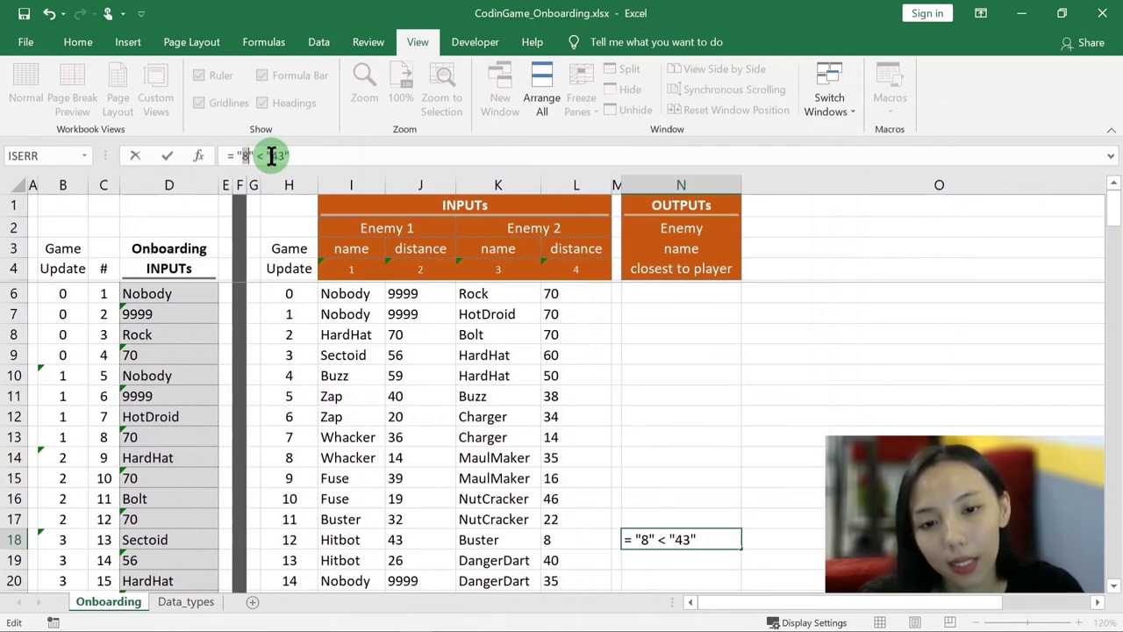
{"action": "left_click_drag", "start_coordinate": [233, 156], "coordinate": [247, 155]}
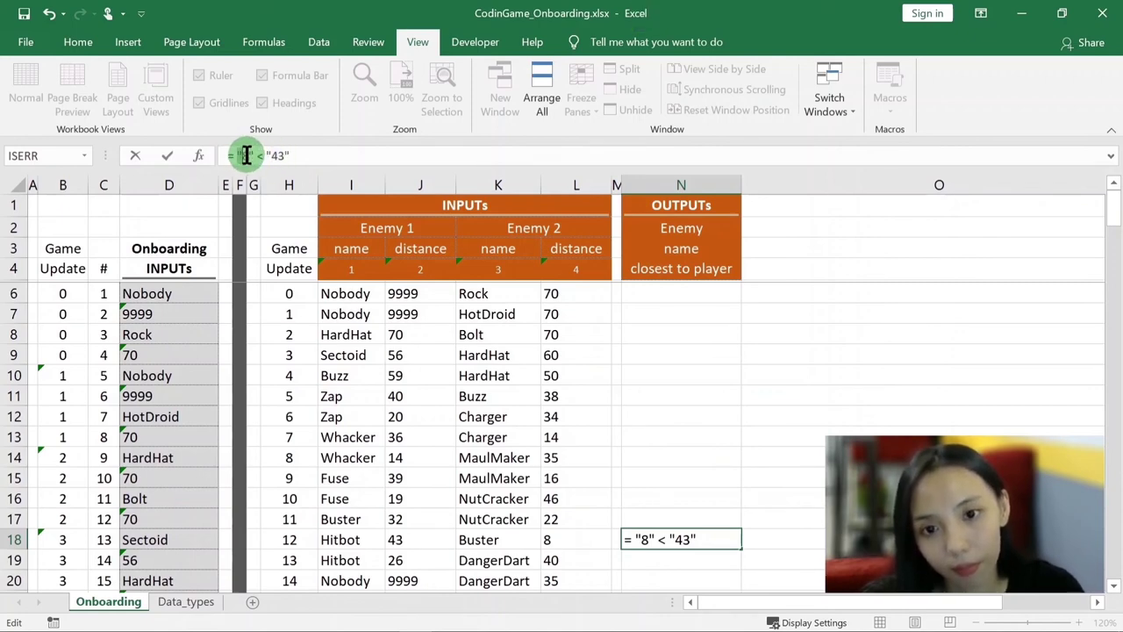
{"action": "left_click", "coordinate": [245, 155]}
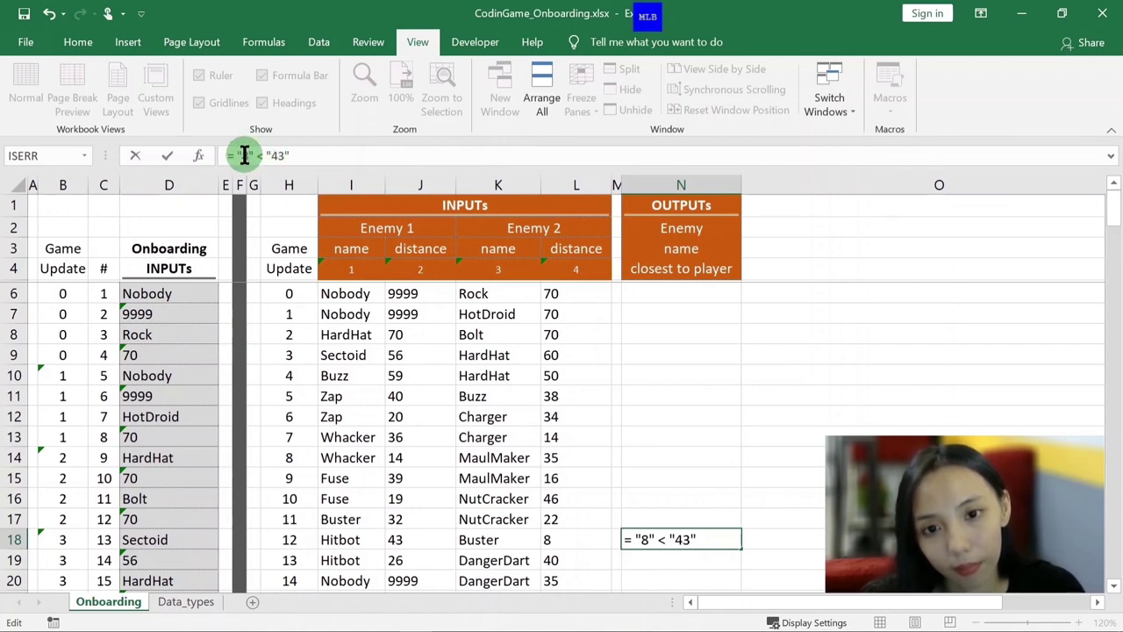
{"action": "double_click", "coordinate": [269, 155]}
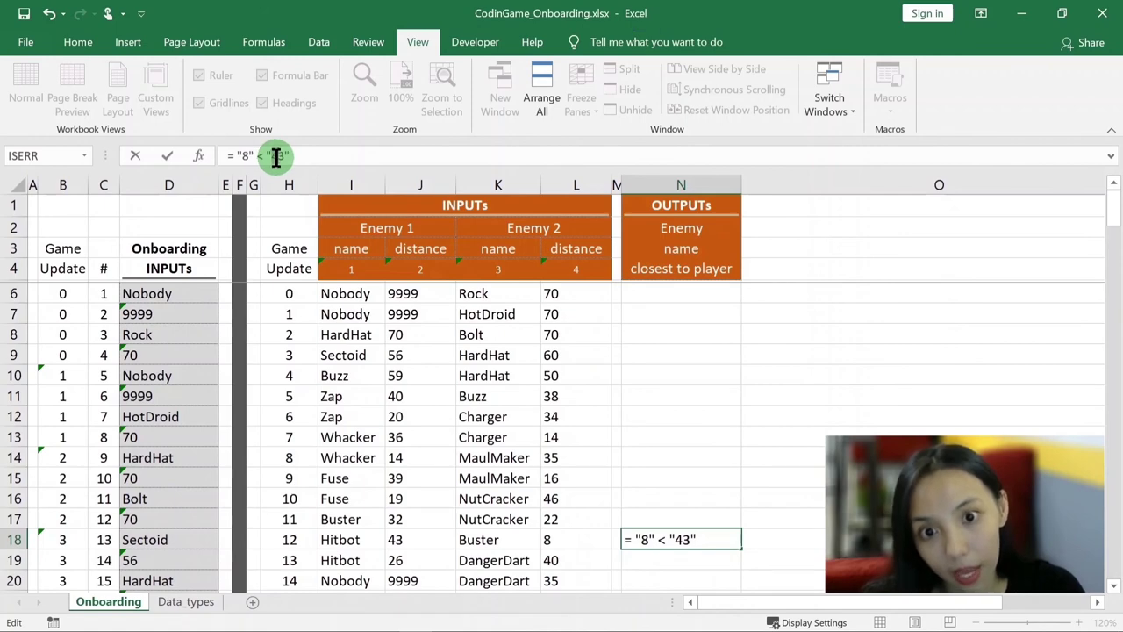
{"action": "double_click", "coordinate": [254, 156]}
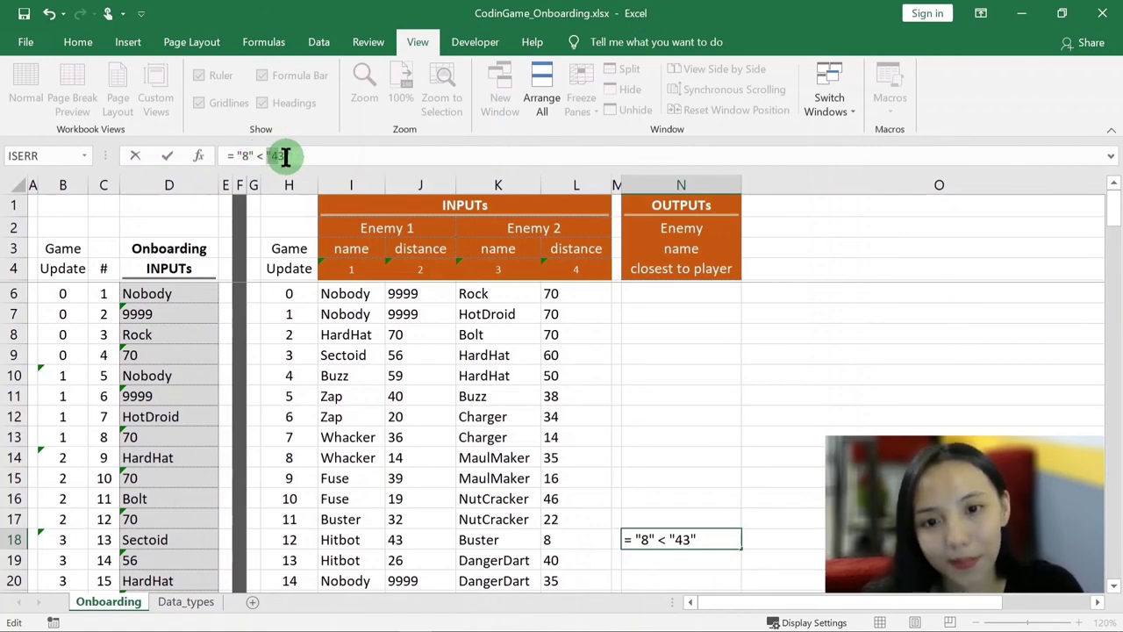
{"action": "double_click", "coordinate": [249, 154]}
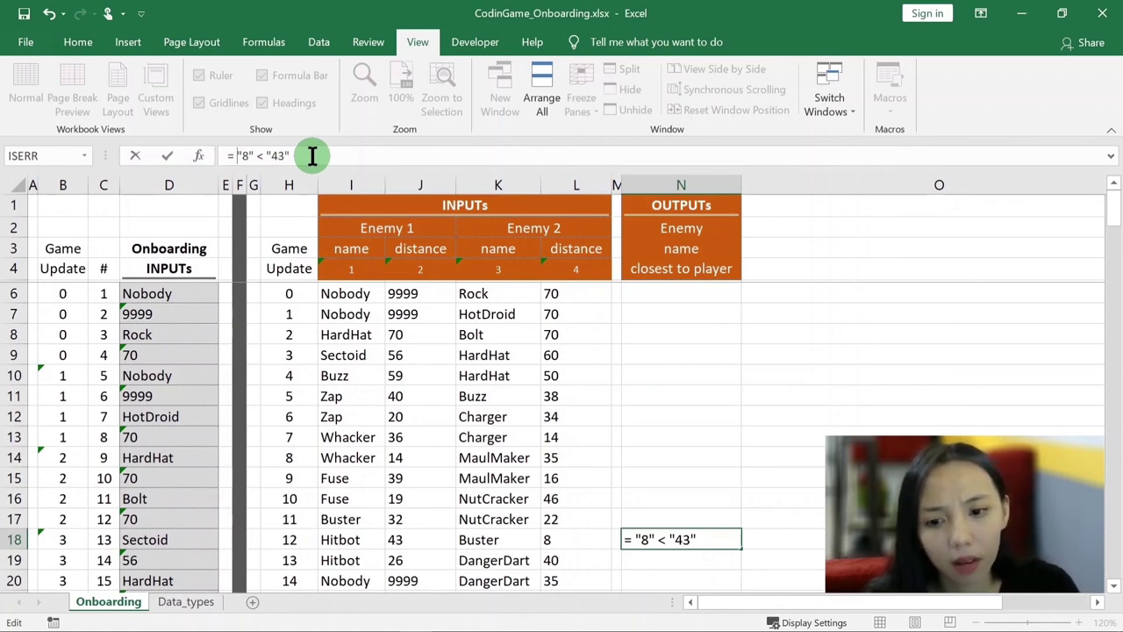
{"action": "key", "text": "Return"}
{"action": "key", "text": "Up"}
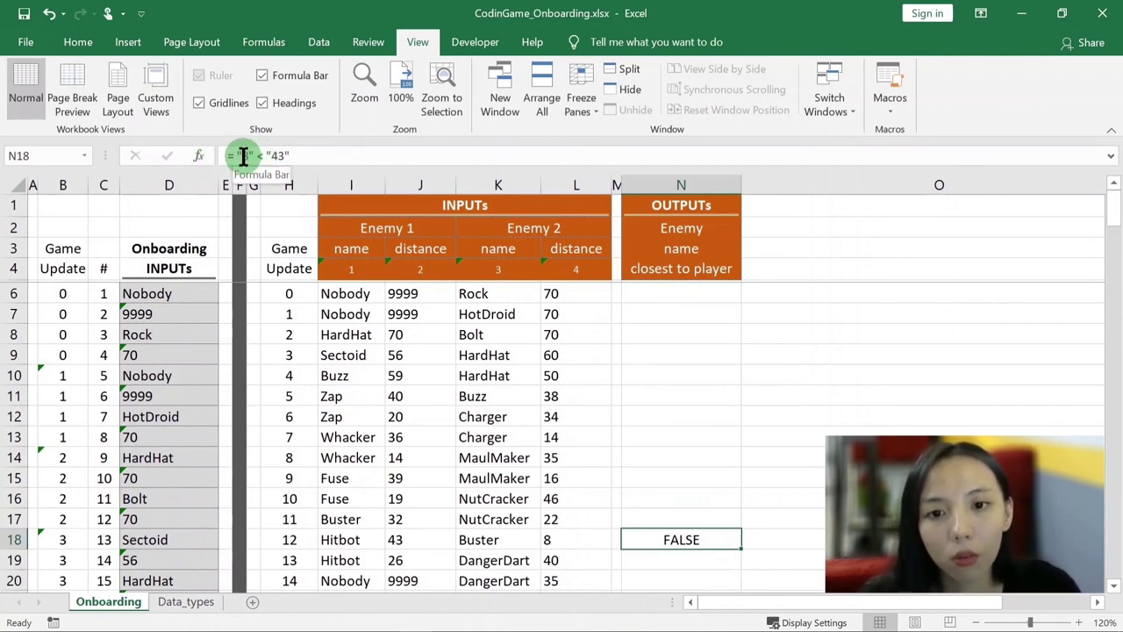
- Strip the four quotation marks so N18 holds = 8 < 43, which shows TRUE
{"action": "left_click", "coordinate": [243, 156]}
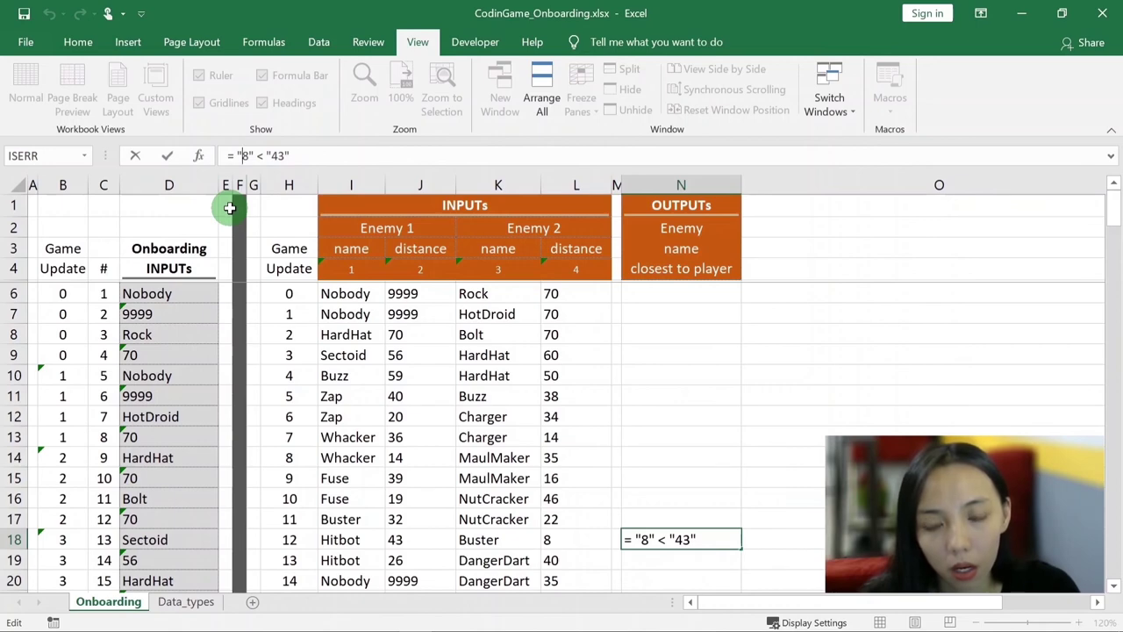
{"action": "key", "text": "BackSpace"}
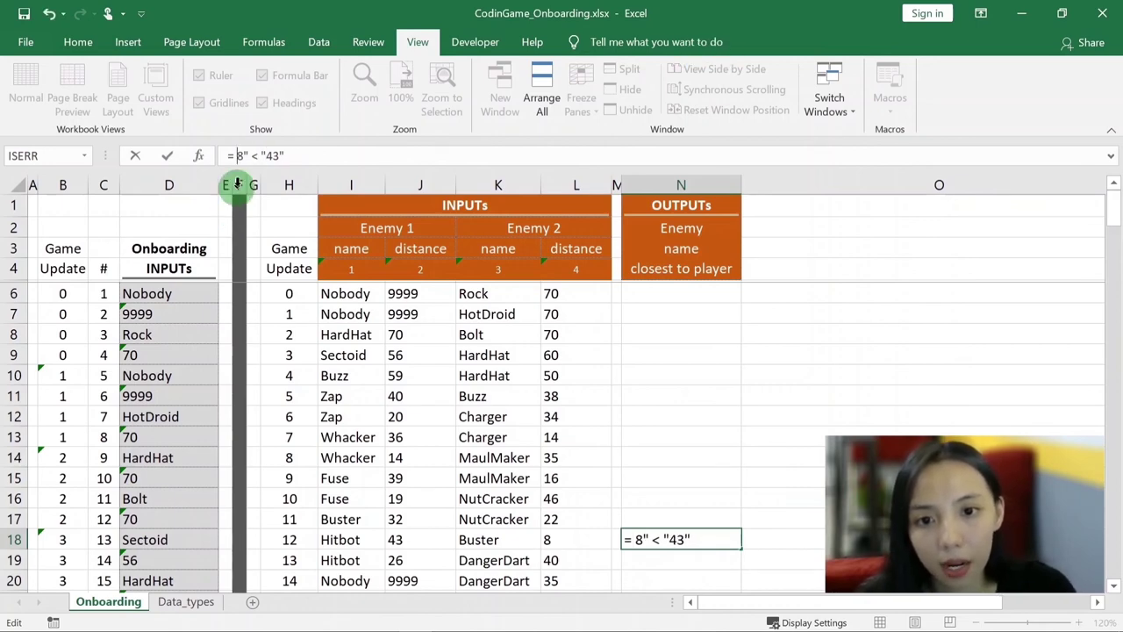
{"action": "left_click", "coordinate": [246, 155]}
{"action": "key", "text": "BackSpace"}
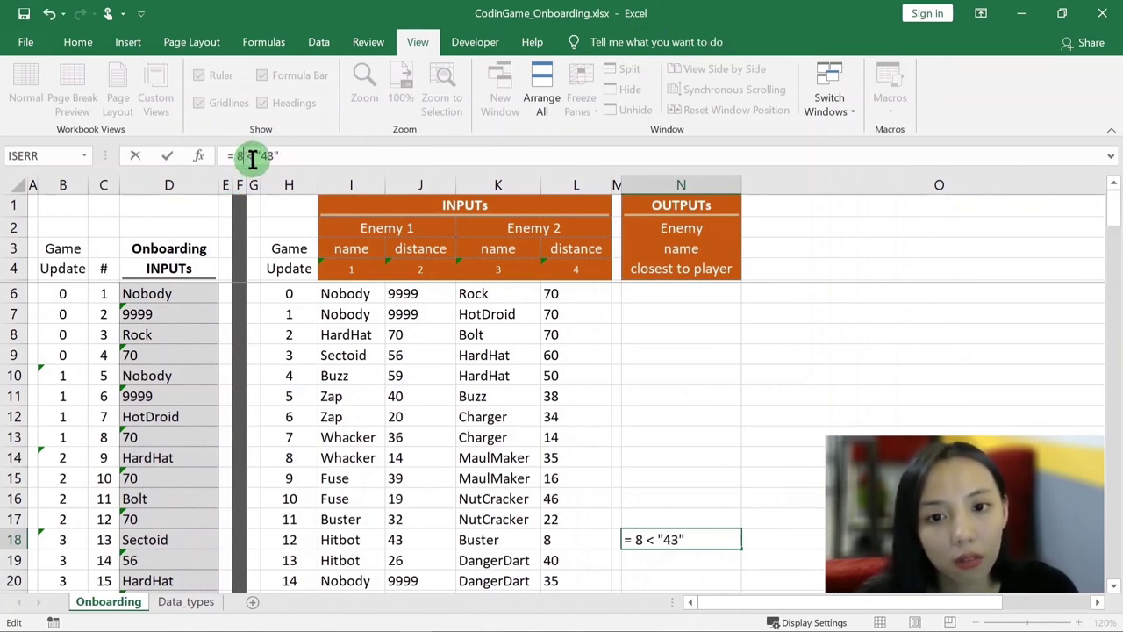
{"action": "left_click", "coordinate": [260, 155]}
{"action": "key", "text": "BackSpace"}
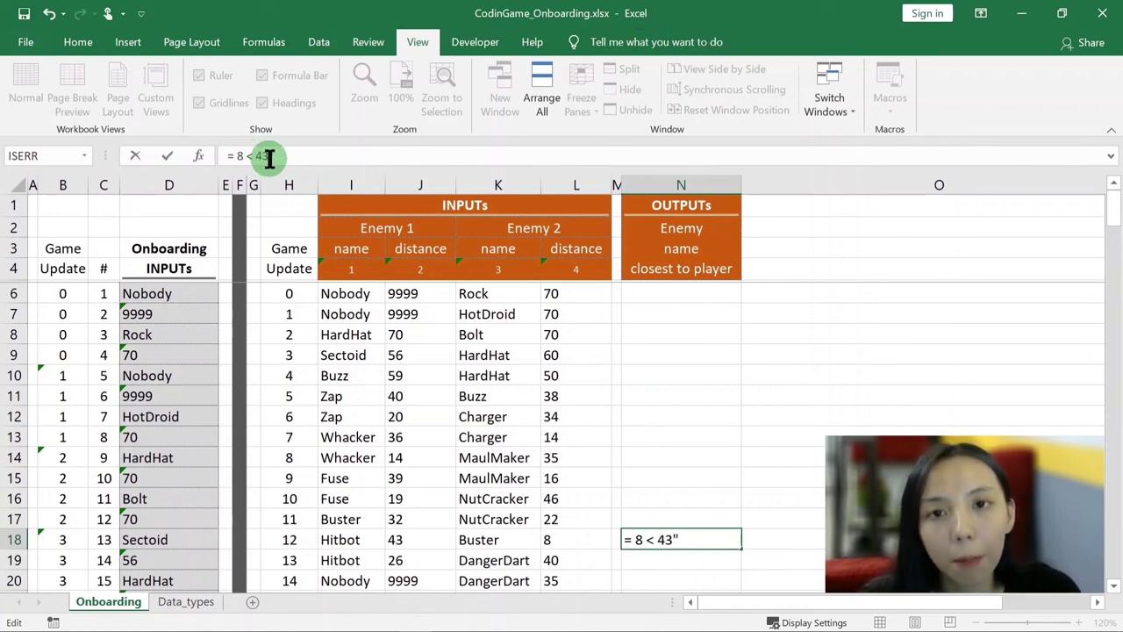
{"action": "left_click", "coordinate": [274, 155]}
{"action": "key", "text": "BackSpace"}
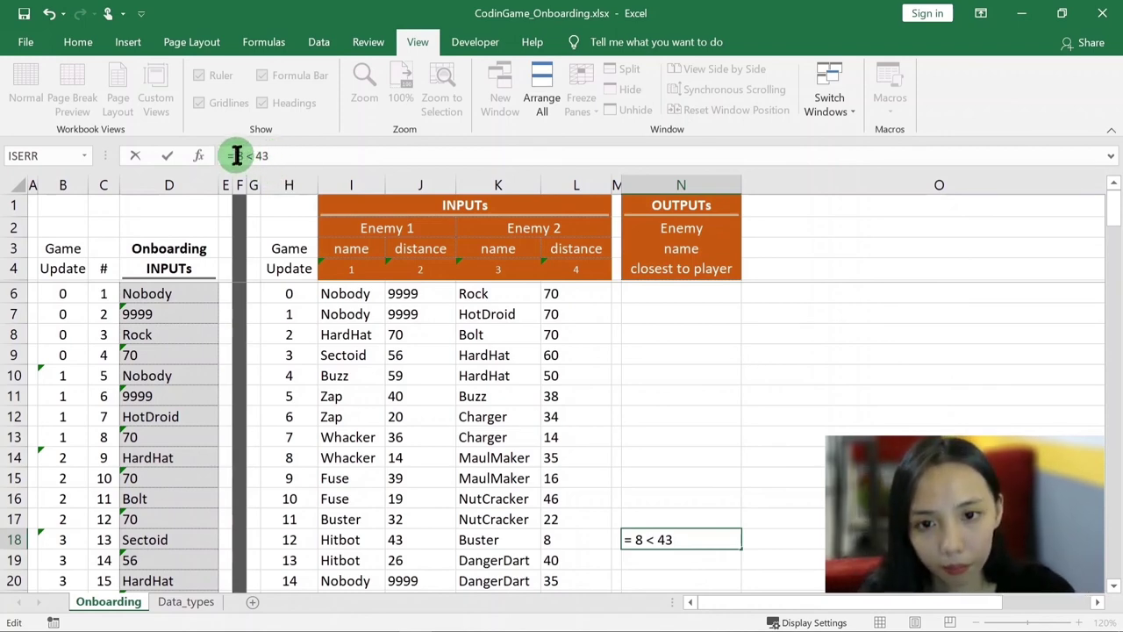
{"action": "key", "text": "Return"}
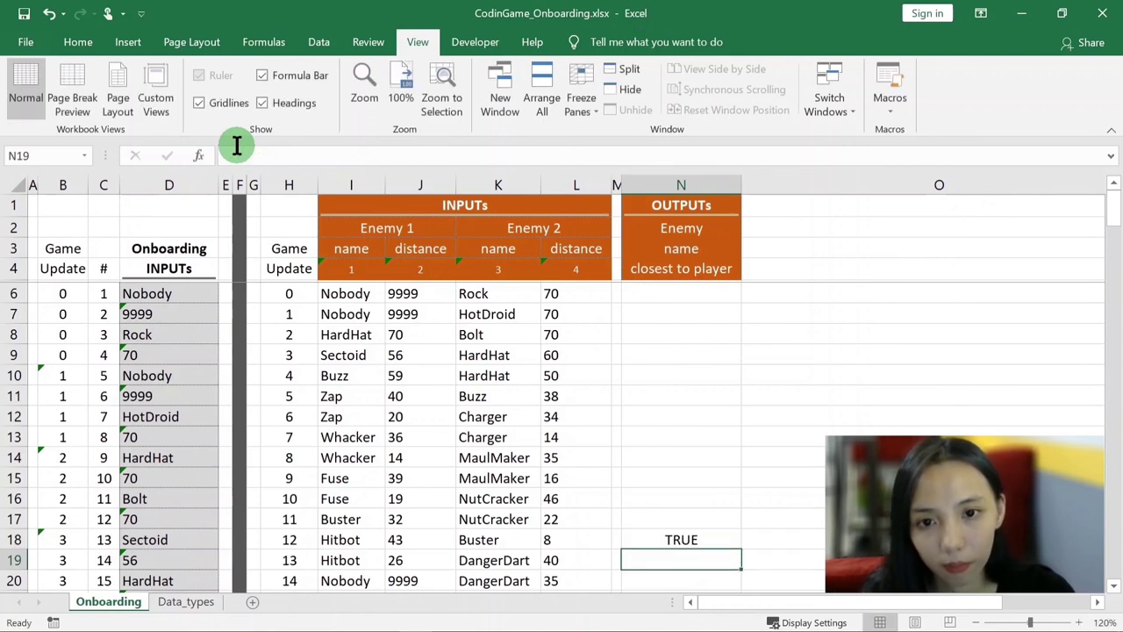
{"action": "key", "text": "Up"}
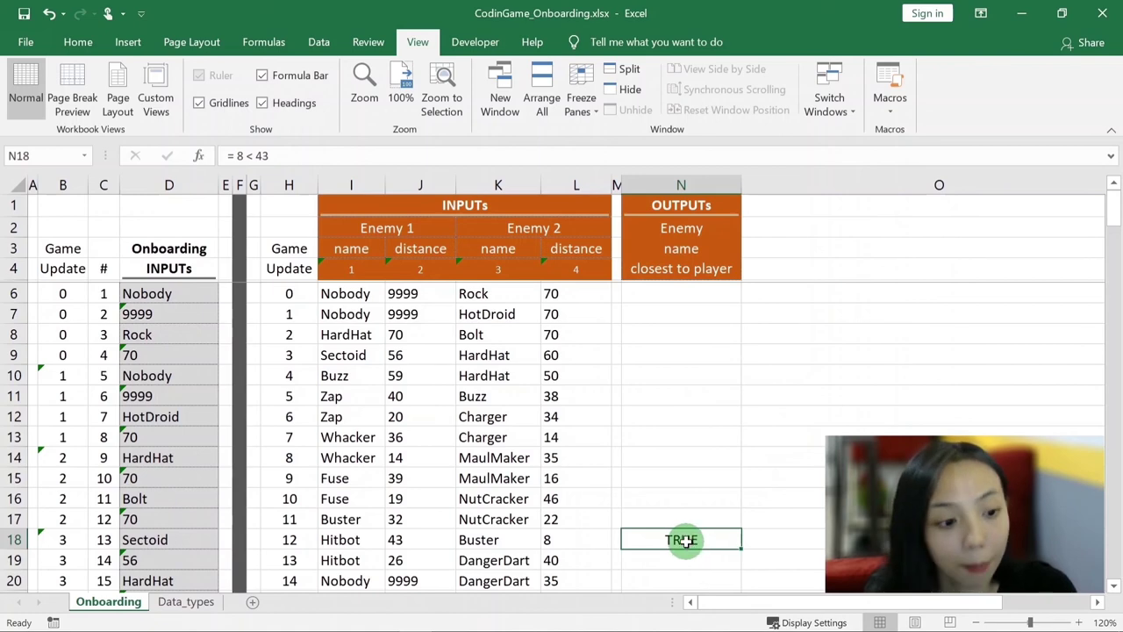
- Enter =VALUE(L18) < VALUE(J18) in N18 to compare the enemy distances numerically
{"action": "type", "text": "="}
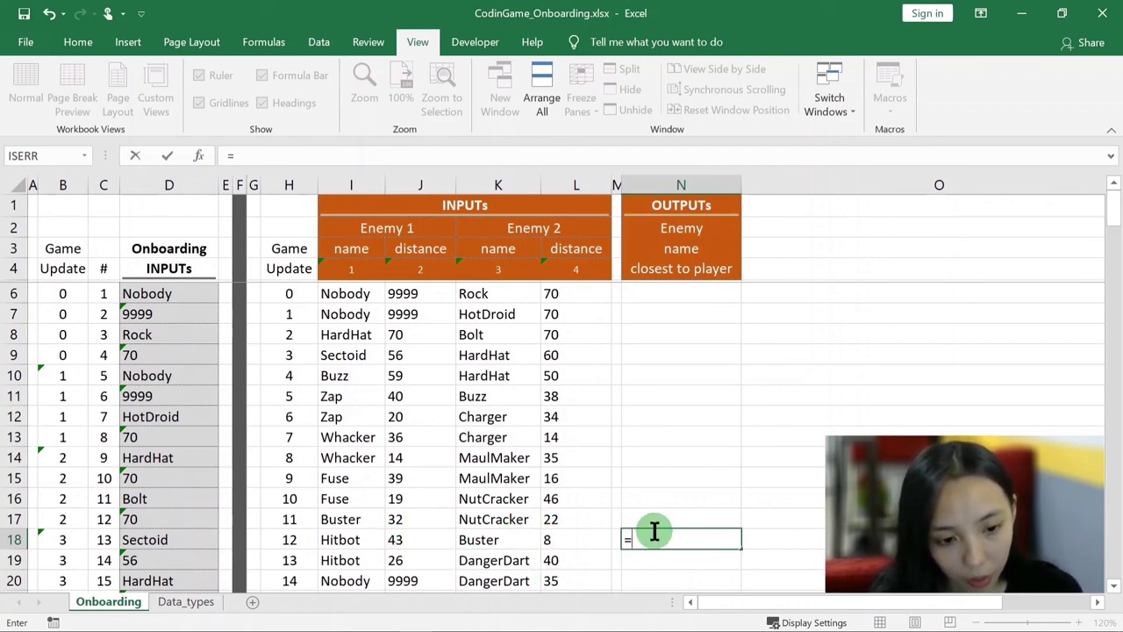
{"action": "type", "text": "val"}
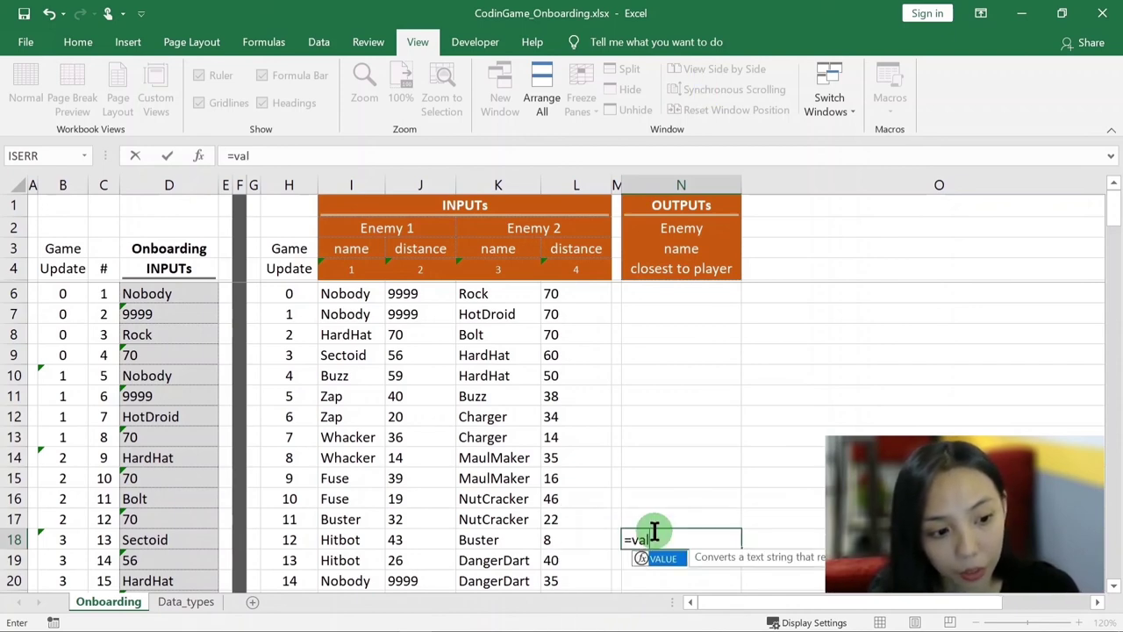
{"action": "type", "text": "ue("}
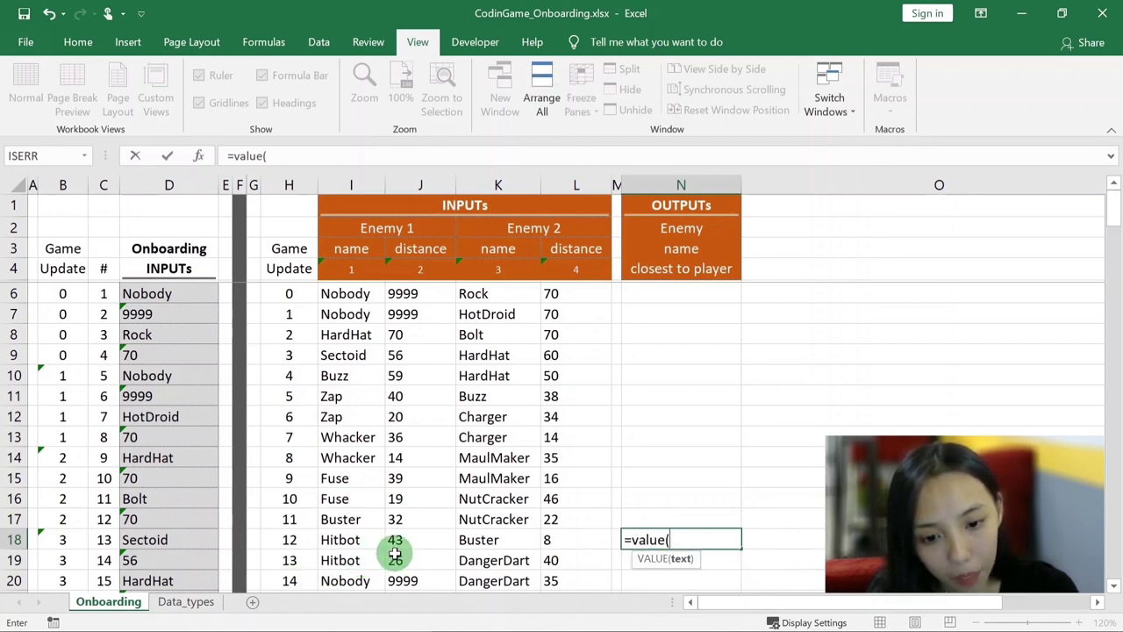
{"action": "left_click", "coordinate": [560, 541]}
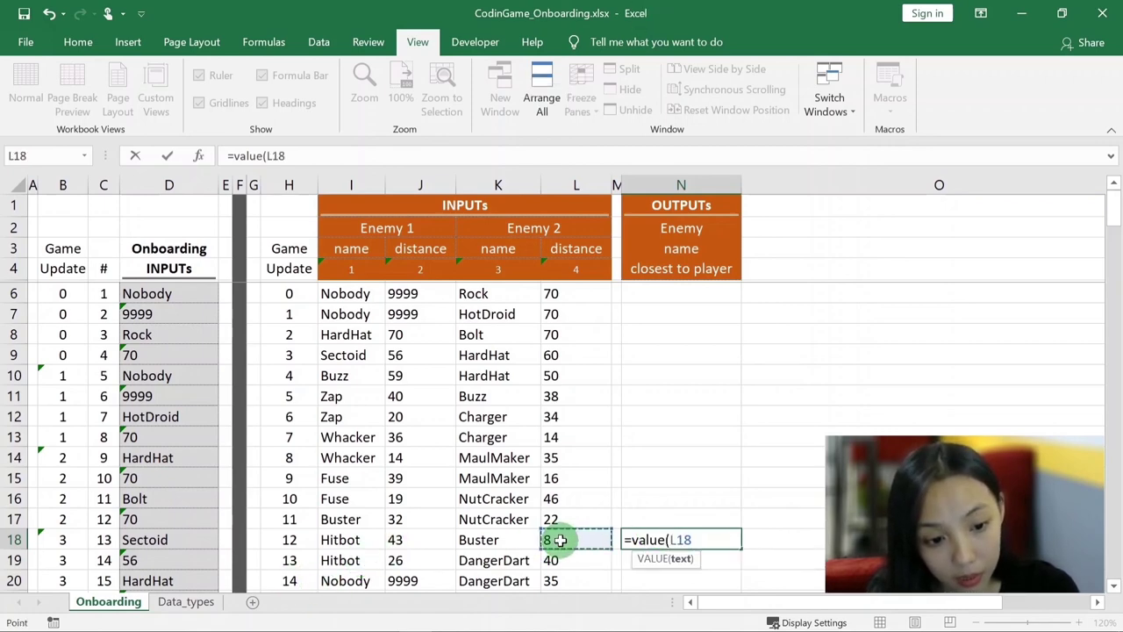
{"action": "type", "text": ") <"}
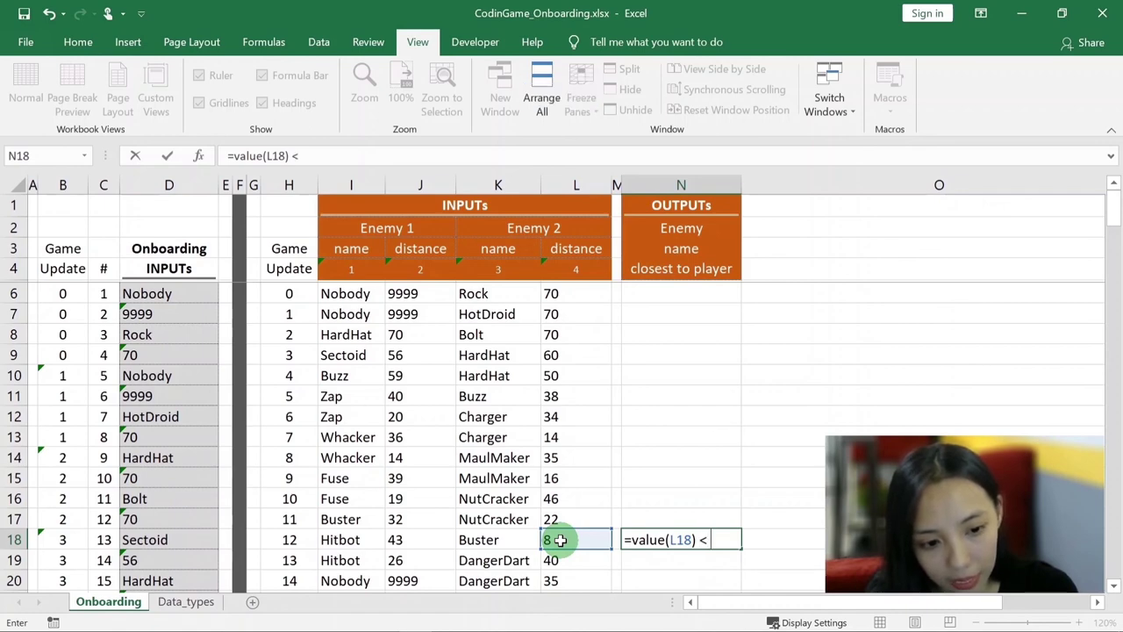
{"action": "type", "text": " value("}
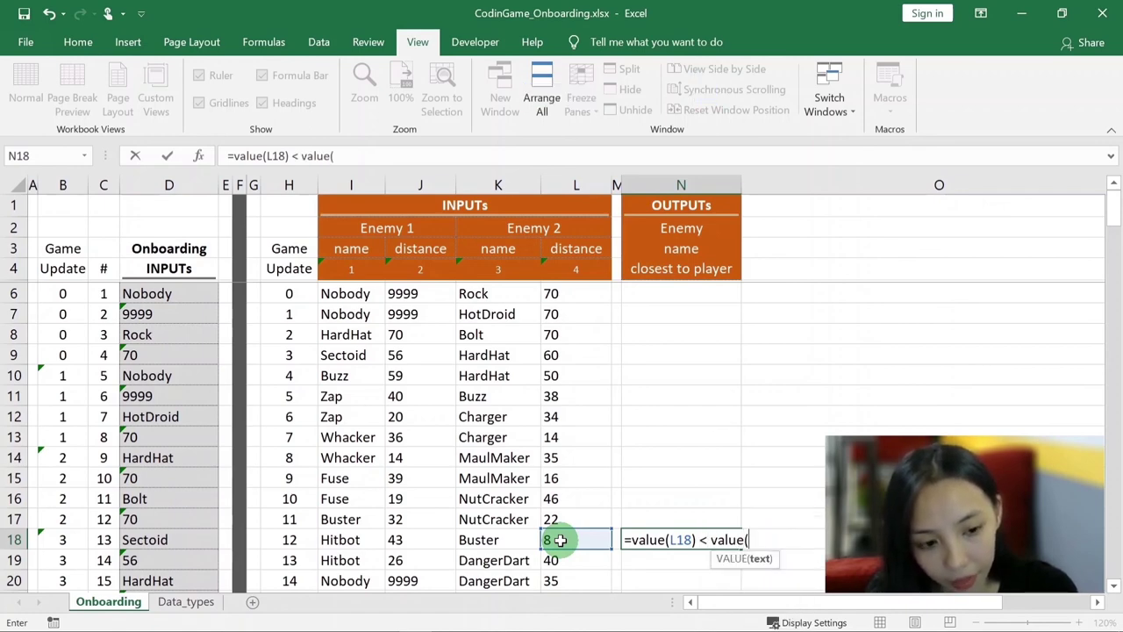
{"action": "left_click", "coordinate": [419, 542]}
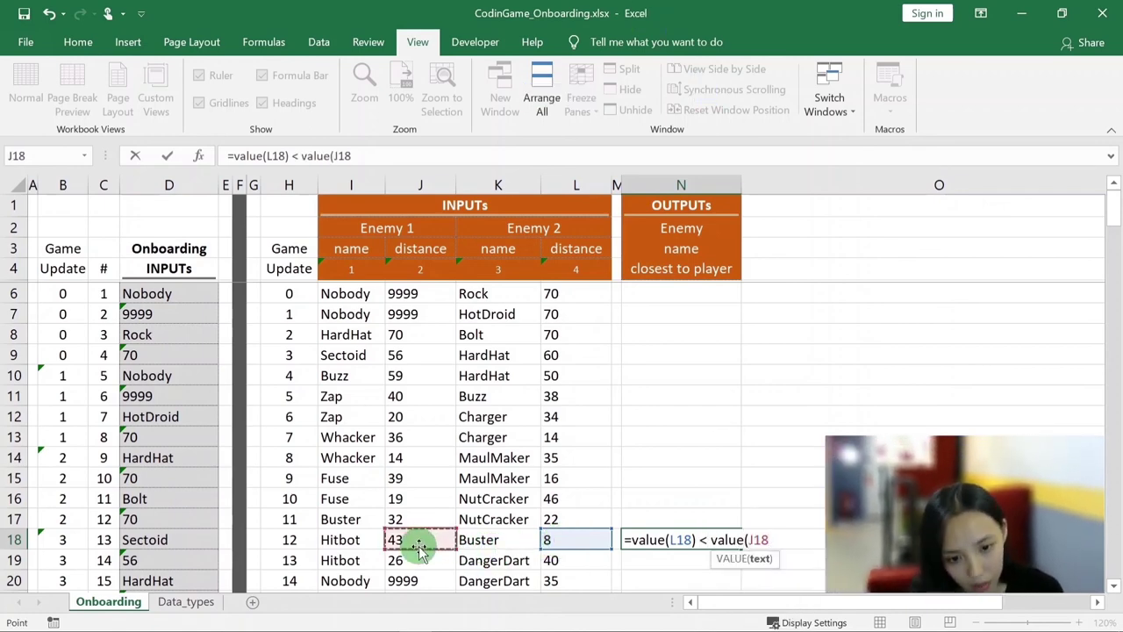
{"action": "type", "text": ")"}
{"action": "key", "text": "Return"}
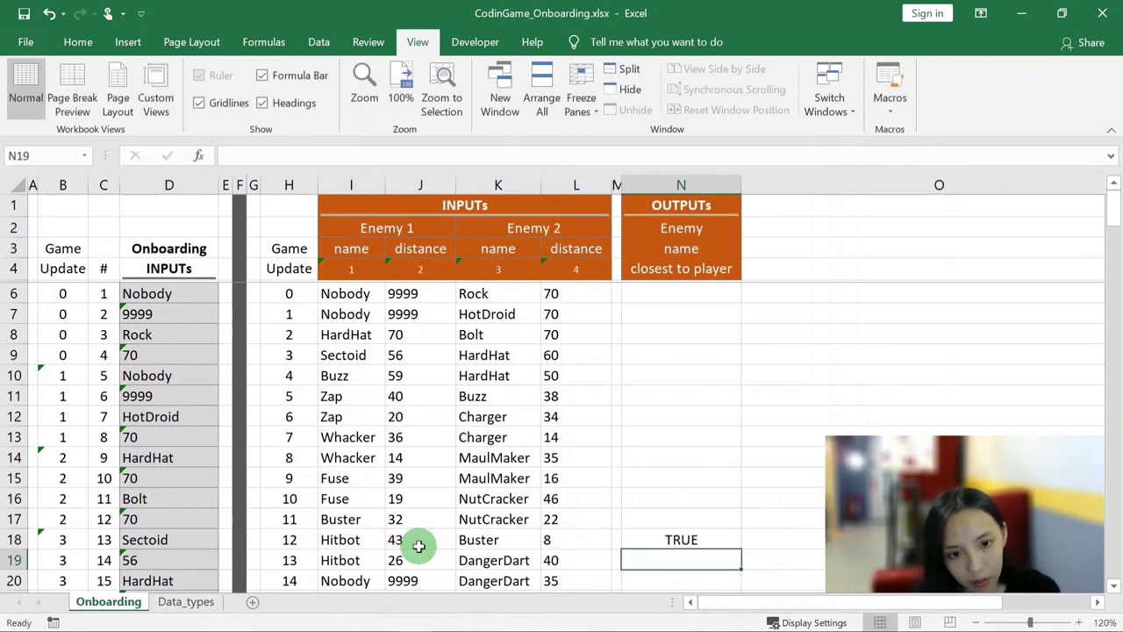
{"action": "key", "text": "Up"}
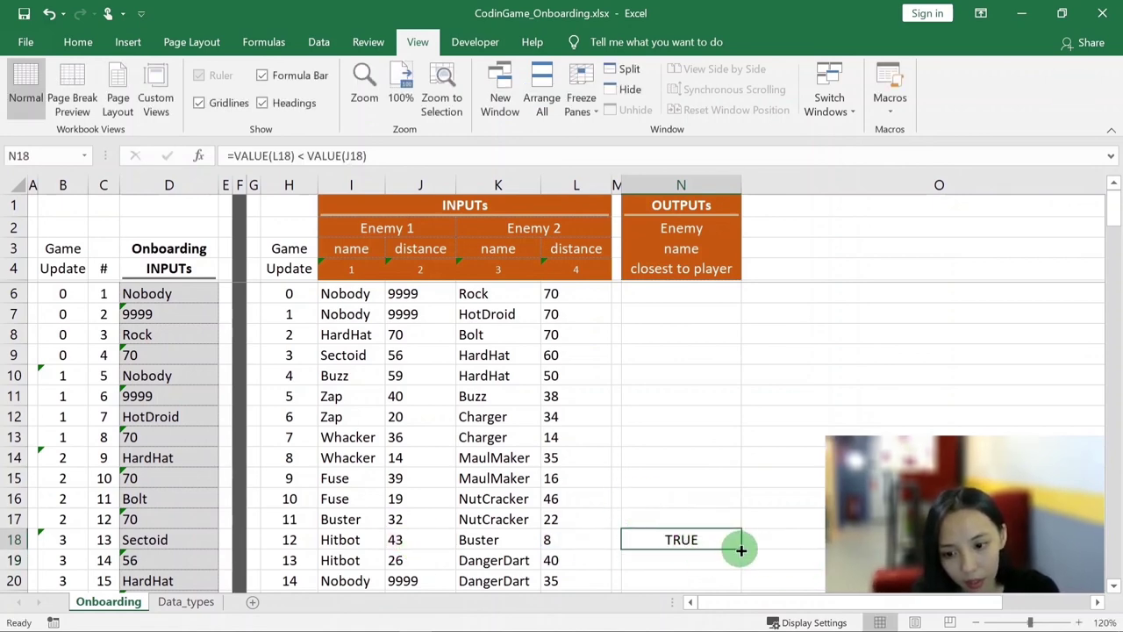
- Fill the VALUE comparison from N18 up to N6, then start wrapping N6's formula in IF
{"action": "left_click_drag", "start_coordinate": [741, 550], "coordinate": [720, 290]}
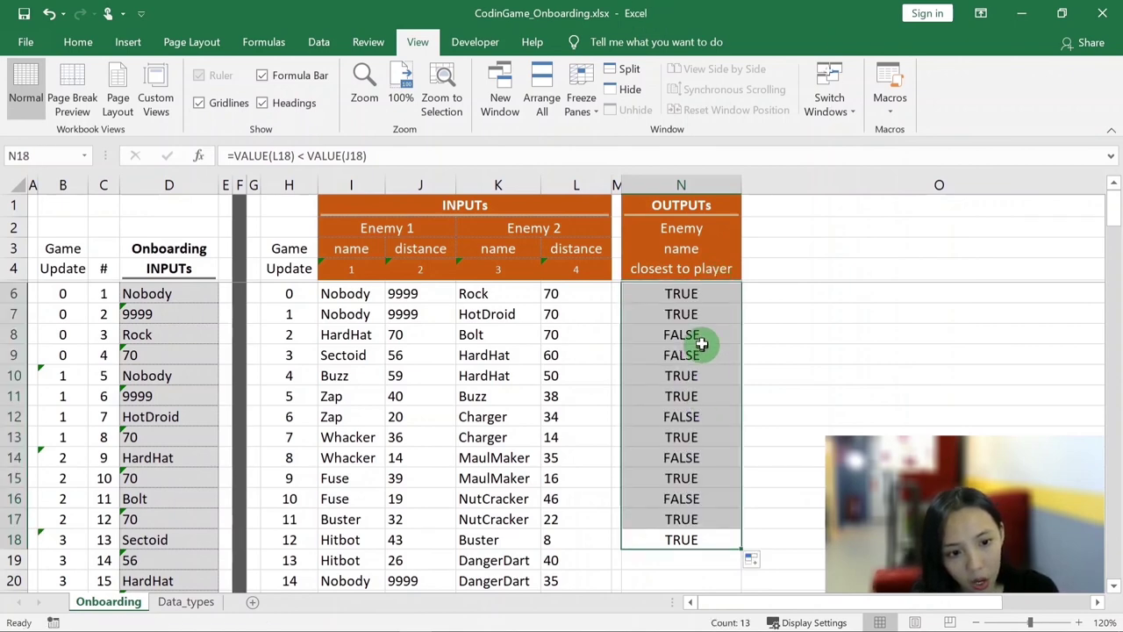
{"action": "left_click", "coordinate": [692, 294]}
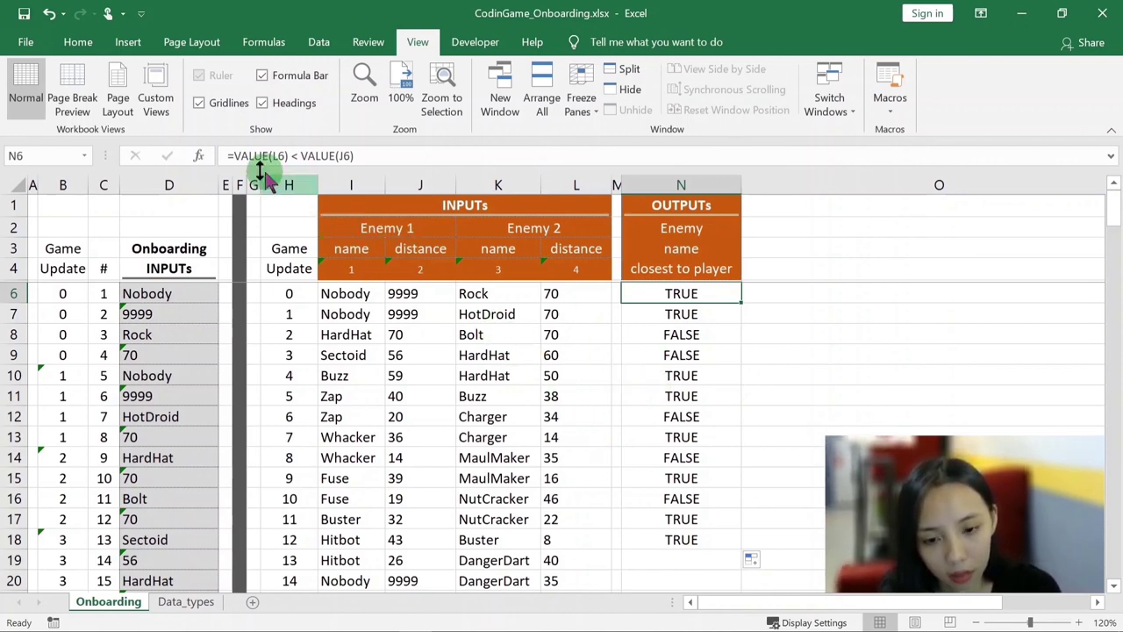
{"action": "left_click", "coordinate": [231, 156]}
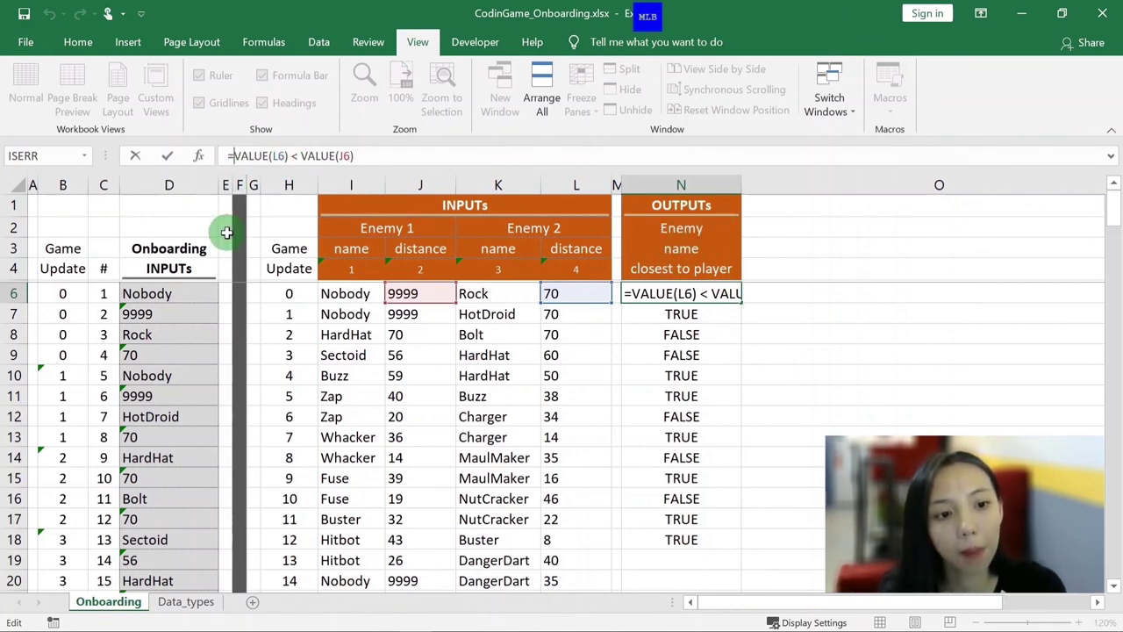
{"action": "type", "text": "if"}
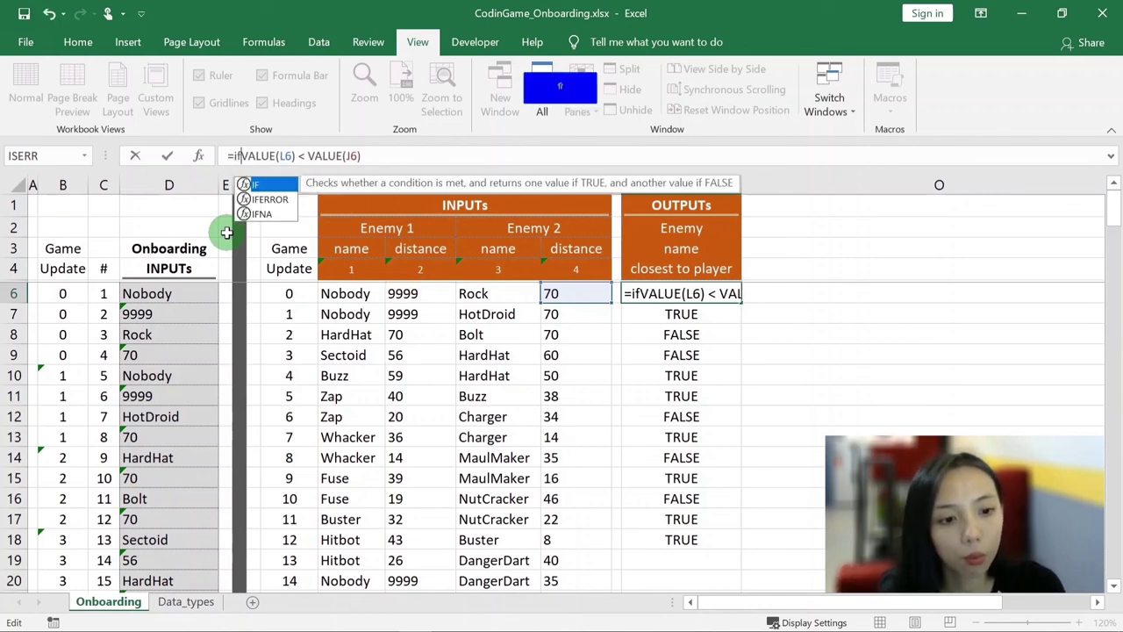
{"action": "type", "text": "("}
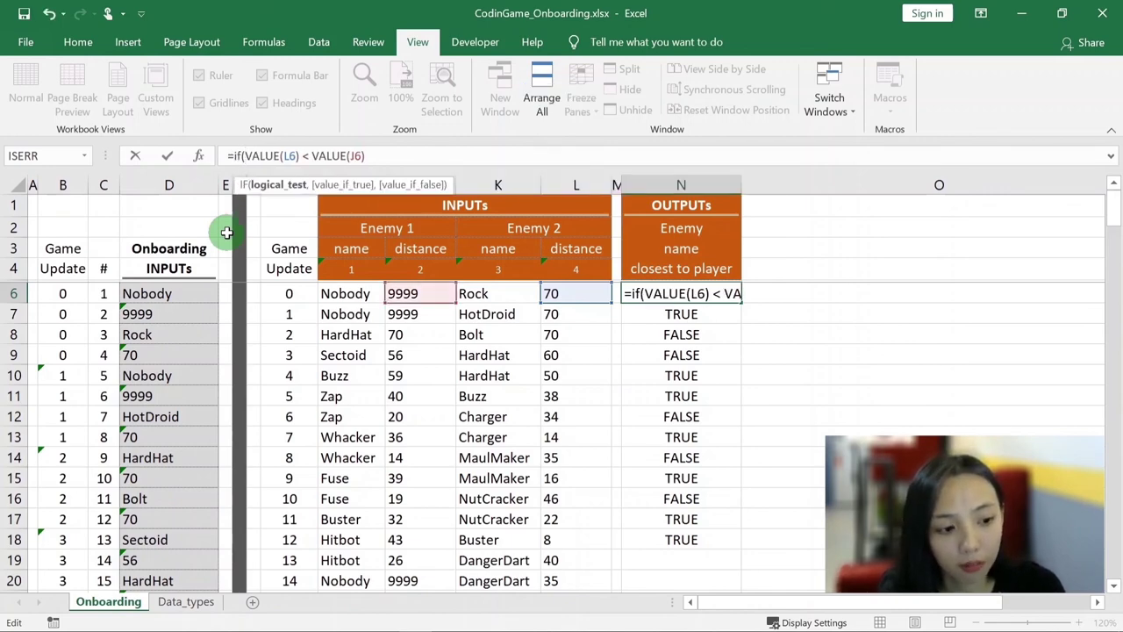
- Complete N6 as =IF(VALUE(L6)<VALUE(J6),K6,I6) so it displays the closer enemy, Rock
{"action": "left_click", "coordinate": [375, 156]}
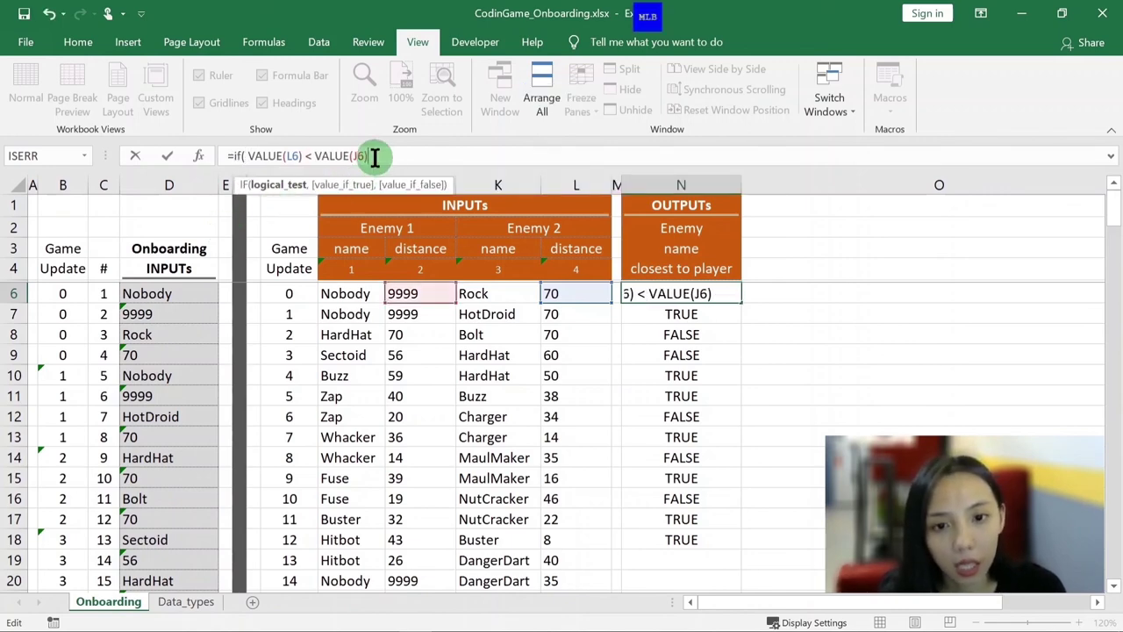
{"action": "type", "text": ","}
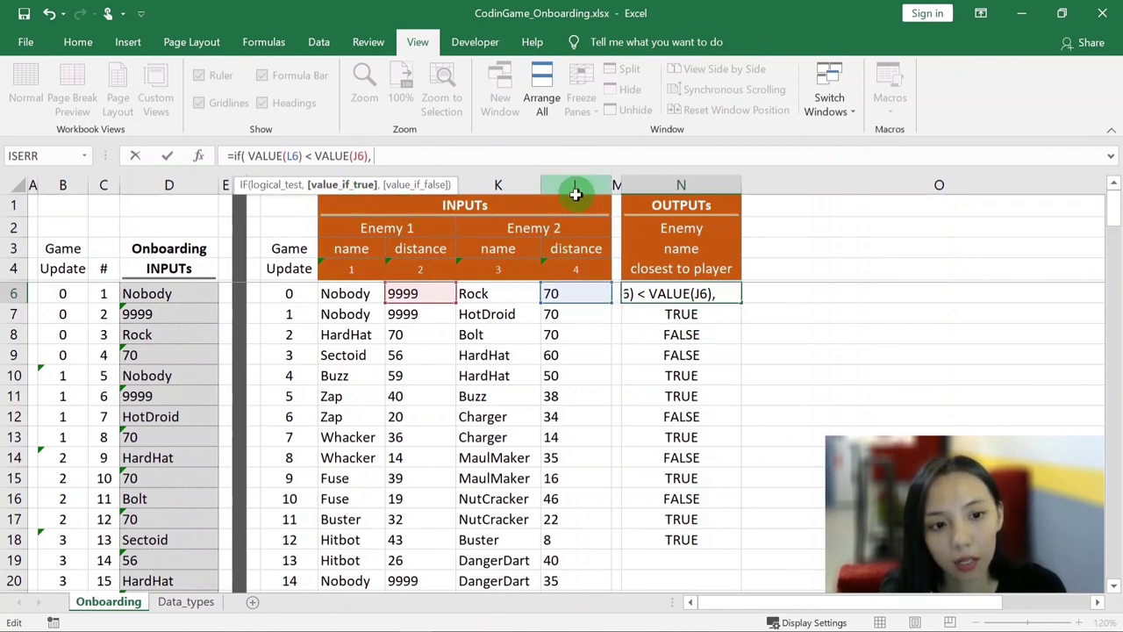
{"action": "left_click", "coordinate": [498, 294]}
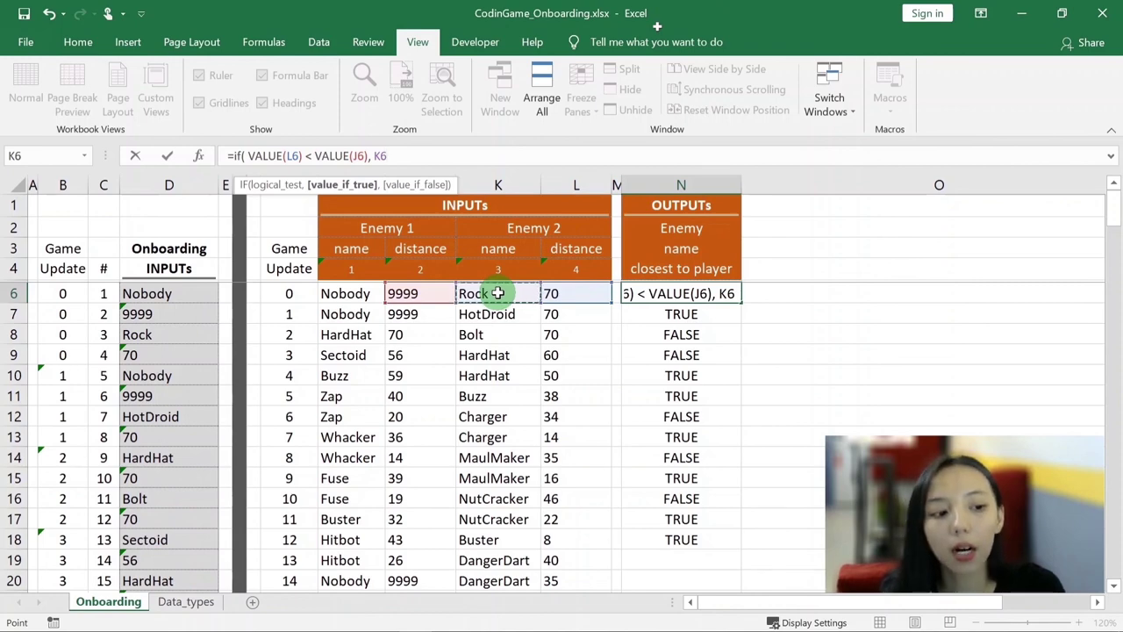
{"action": "type", "text": ","}
{"action": "left_click", "coordinate": [364, 297]}
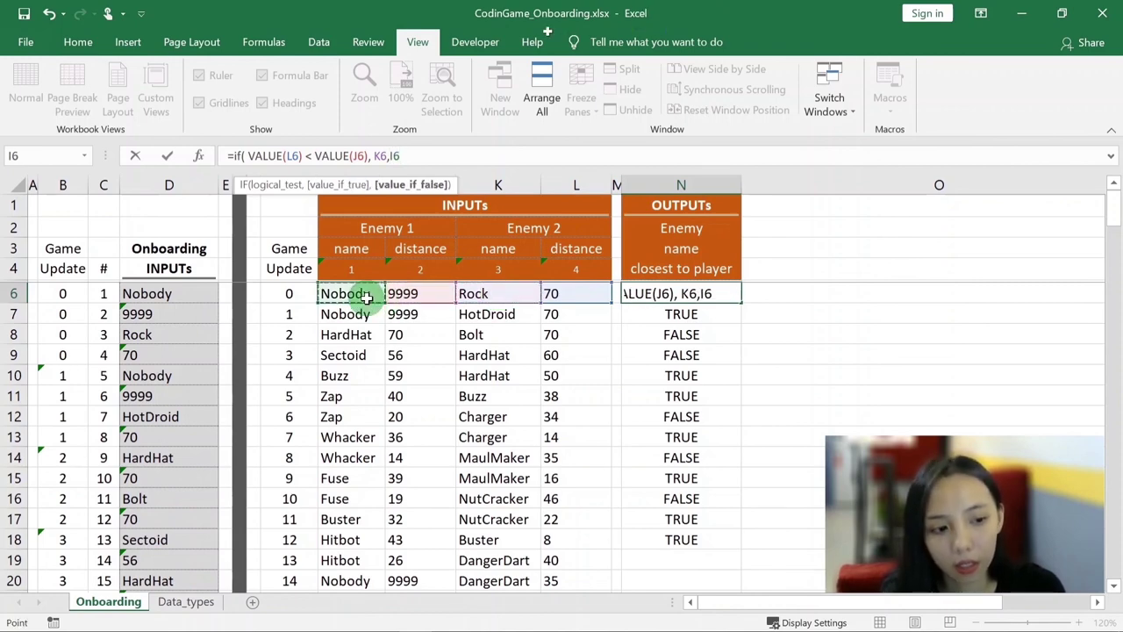
{"action": "key", "text": "Return"}
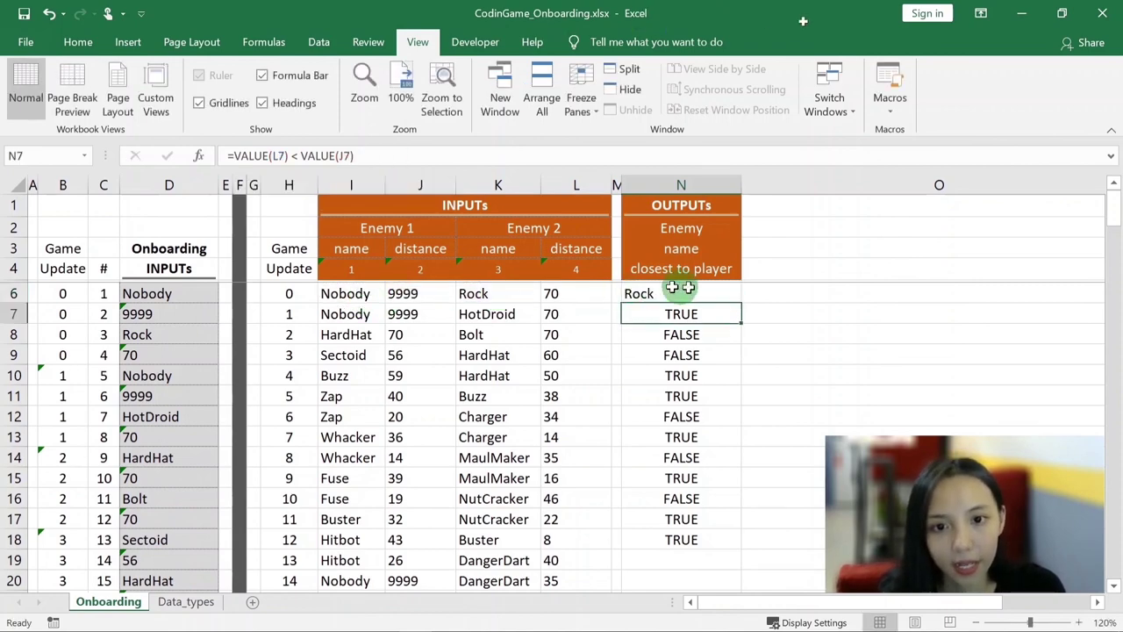
- Copy N6's IF formula down column N through row 20
{"action": "left_click", "coordinate": [676, 293]}
{"action": "double_click", "coordinate": [741, 303]}
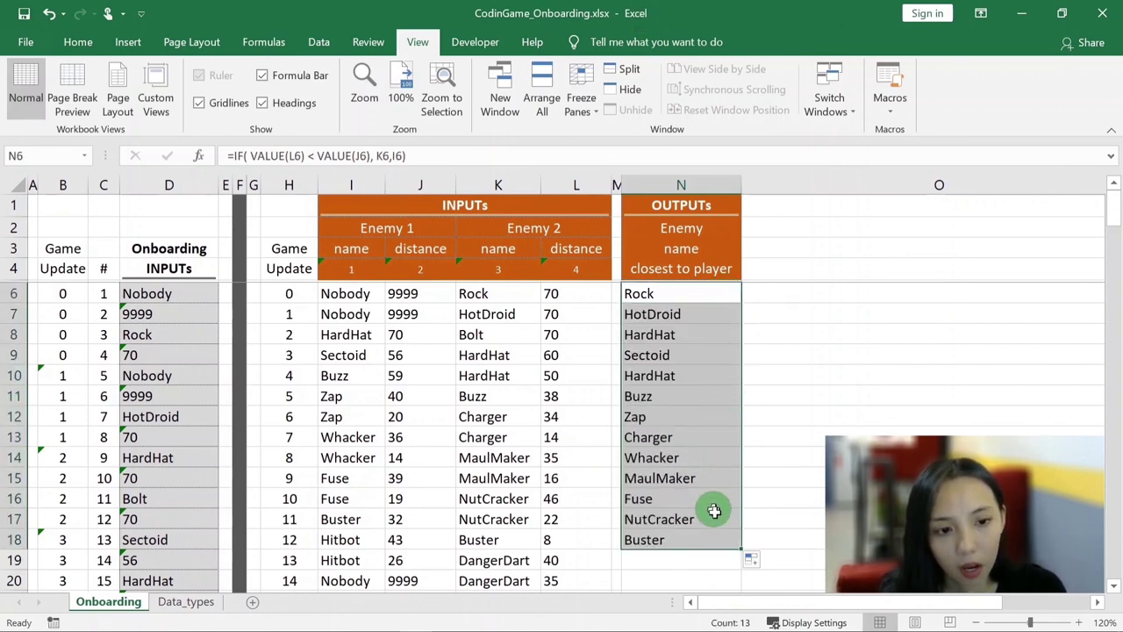
{"action": "left_click_drag", "start_coordinate": [742, 548], "coordinate": [739, 583]}
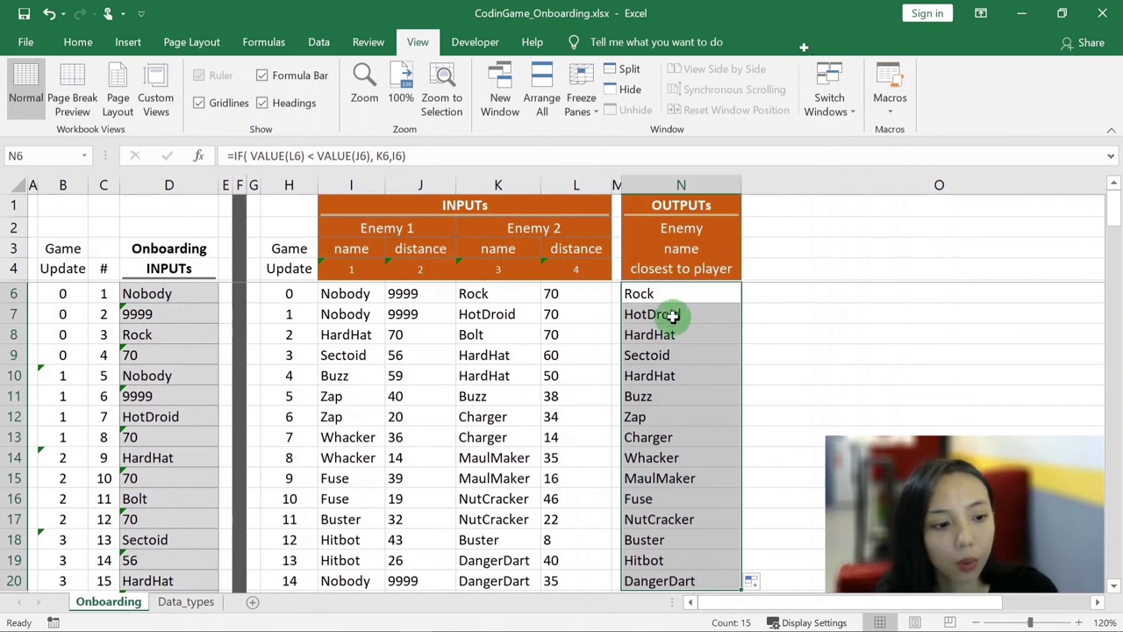
- Check the copied IF formulas in N6 through N10
{"action": "left_click", "coordinate": [658, 295]}
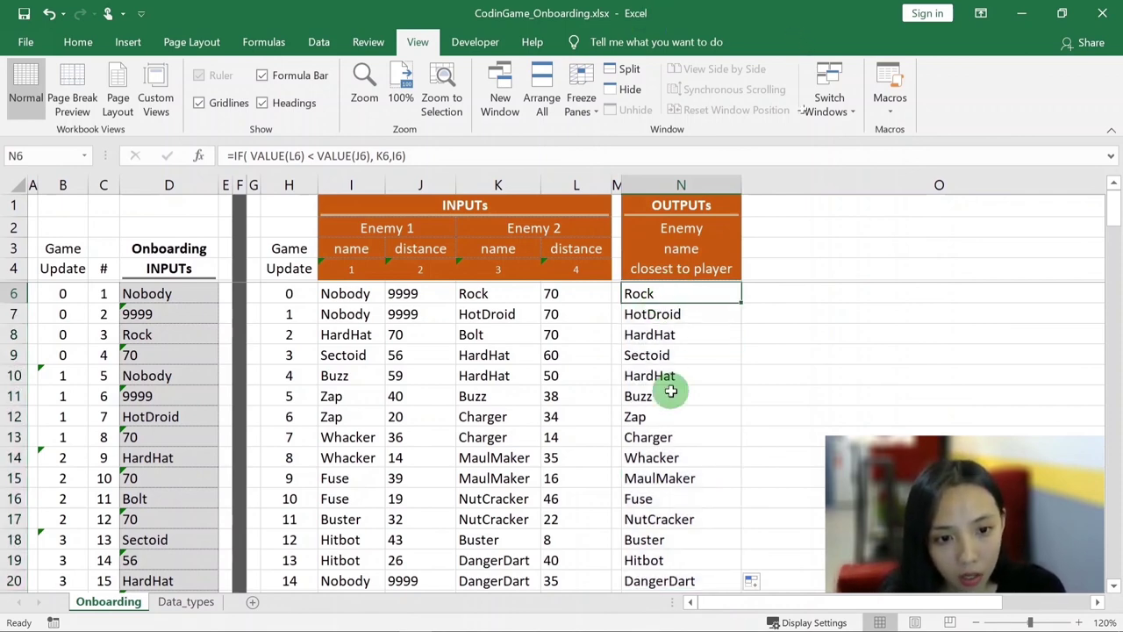
{"action": "key", "text": "Down"}
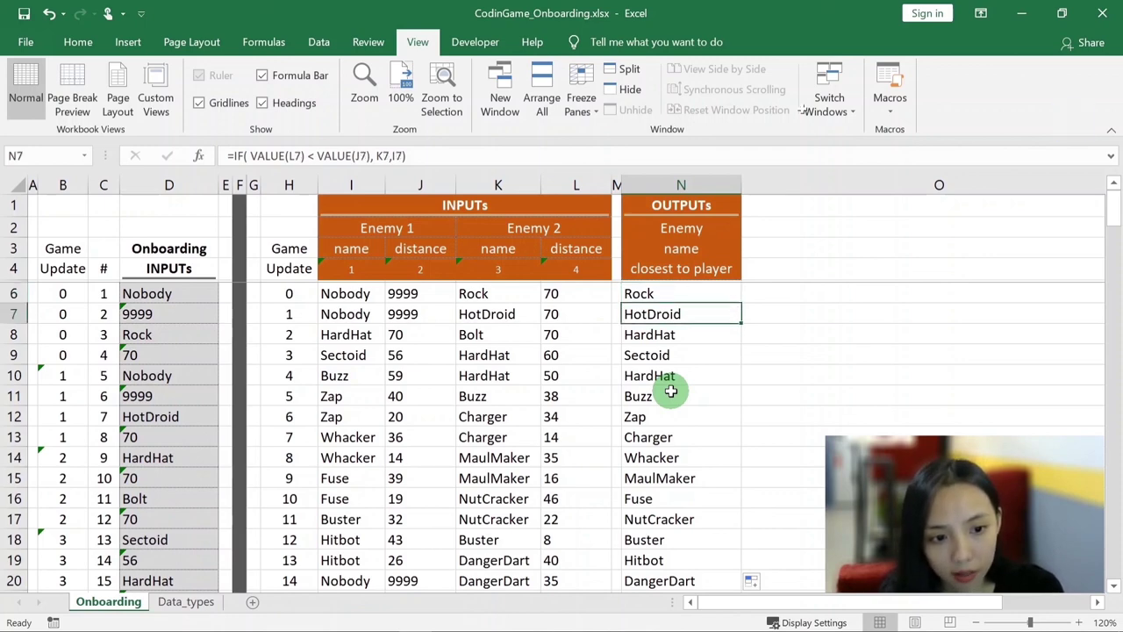
{"action": "key", "text": "Down"}
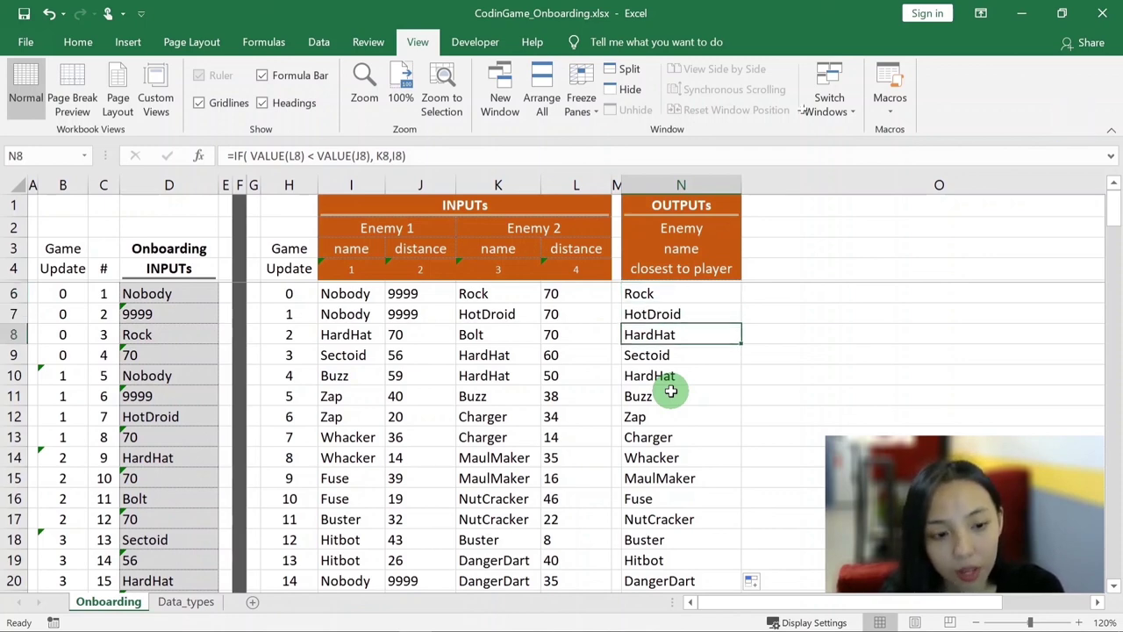
{"action": "key", "text": "Down"}
{"action": "key", "text": "Down"}
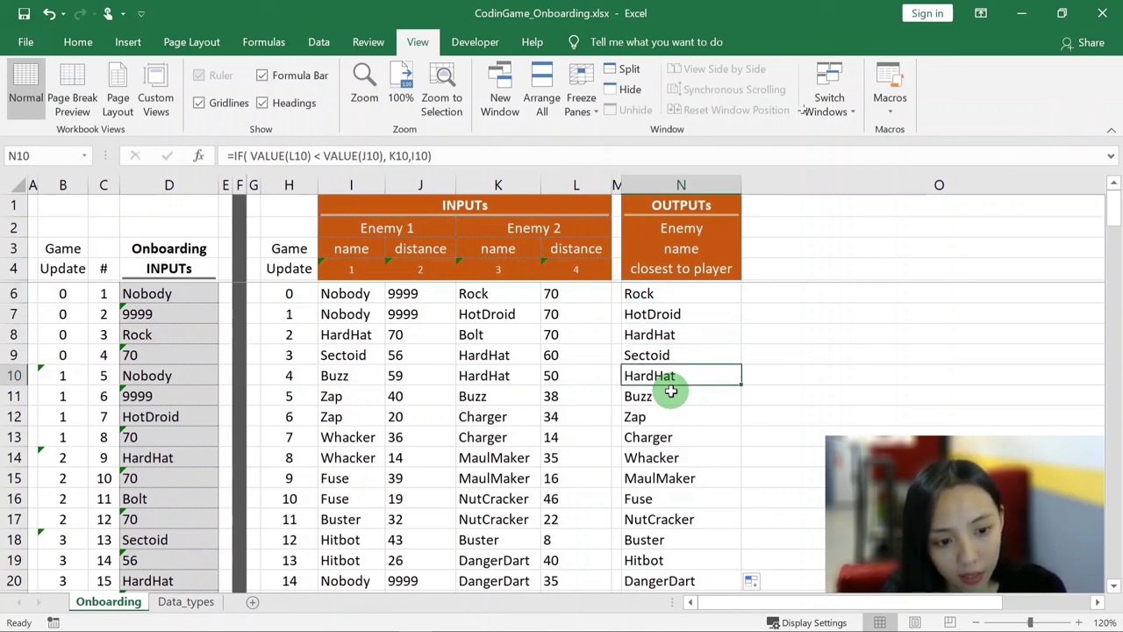
{"action": "left_click", "coordinate": [695, 293]}
{"action": "left_click", "coordinate": [697, 313]}
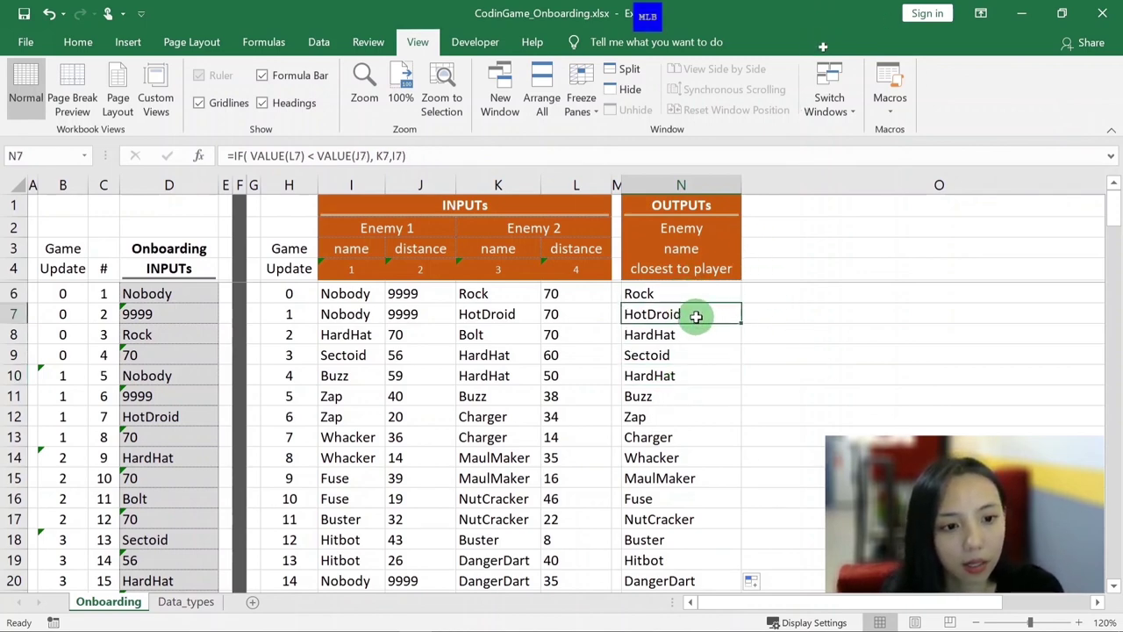
{"action": "left_click", "coordinate": [696, 333]}
{"action": "left_click", "coordinate": [686, 360]}
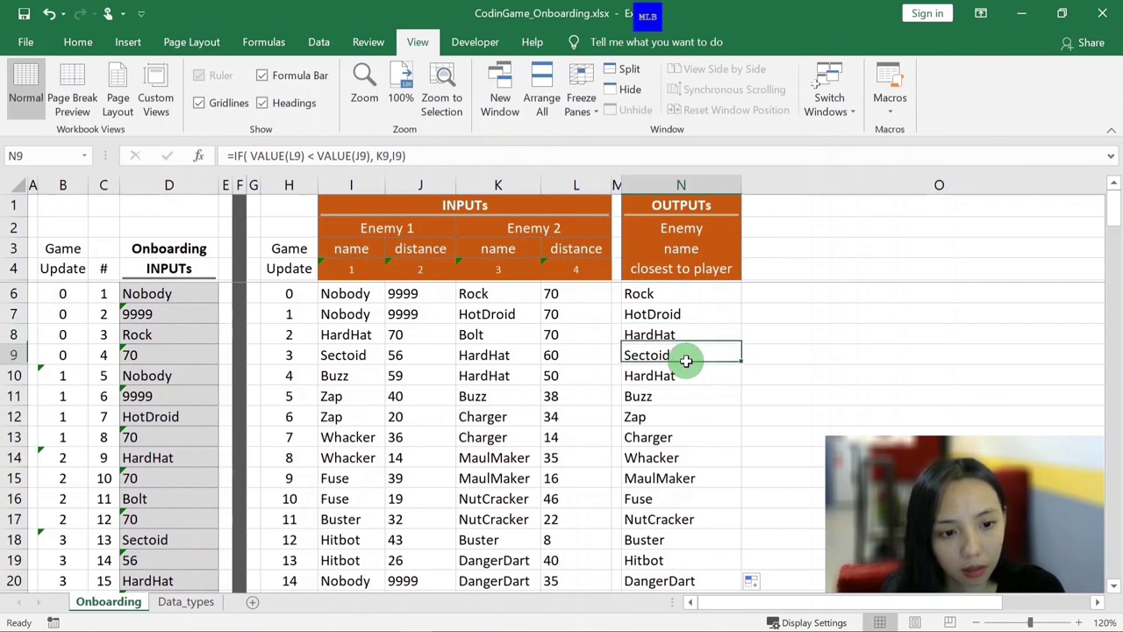
- Return to the CodinGame replay and rewind it to the first turn
{"action": "key", "text": "alt+Tab"}
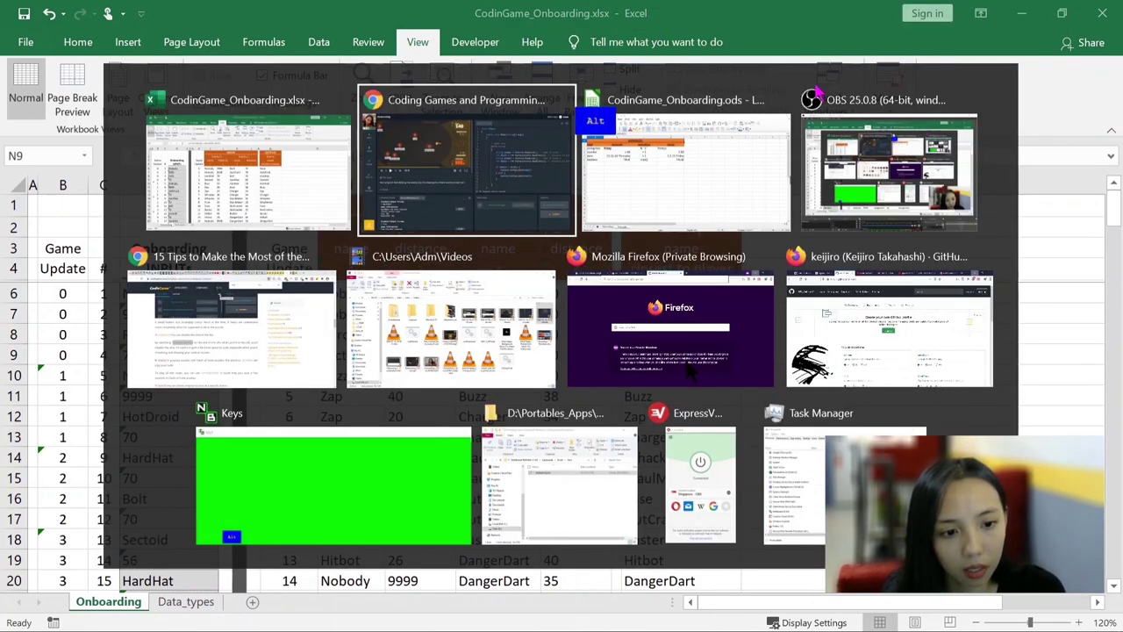
{"action": "scroll", "coordinate": [386, 520], "scroll_direction": "up", "scroll_amount": 2}
{"action": "scroll", "coordinate": [387, 519], "scroll_direction": "up", "scroll_amount": 3}
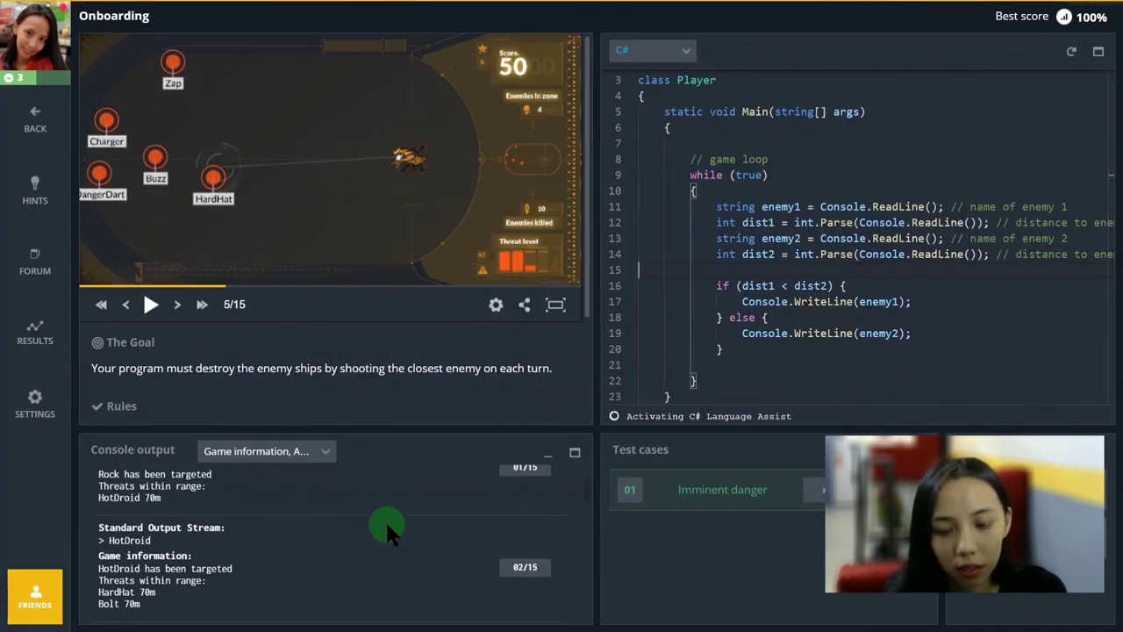
{"action": "scroll", "coordinate": [386, 519], "scroll_direction": "up", "scroll_amount": 2}
{"action": "scroll", "coordinate": [384, 520], "scroll_direction": "up", "scroll_amount": 2}
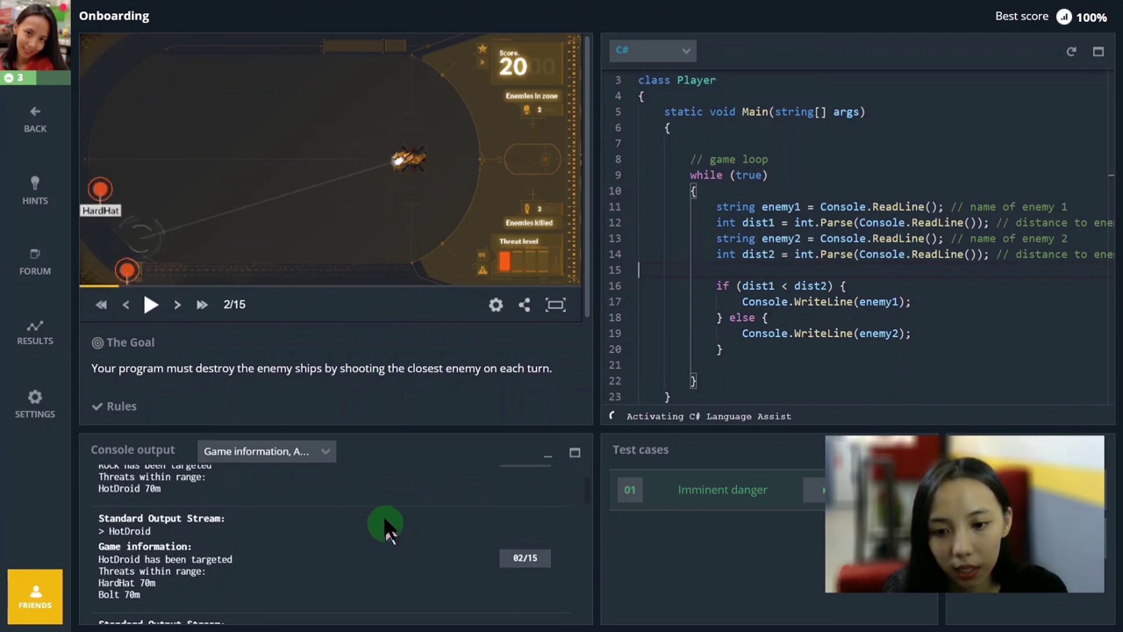
{"action": "left_click", "coordinate": [101, 304]}
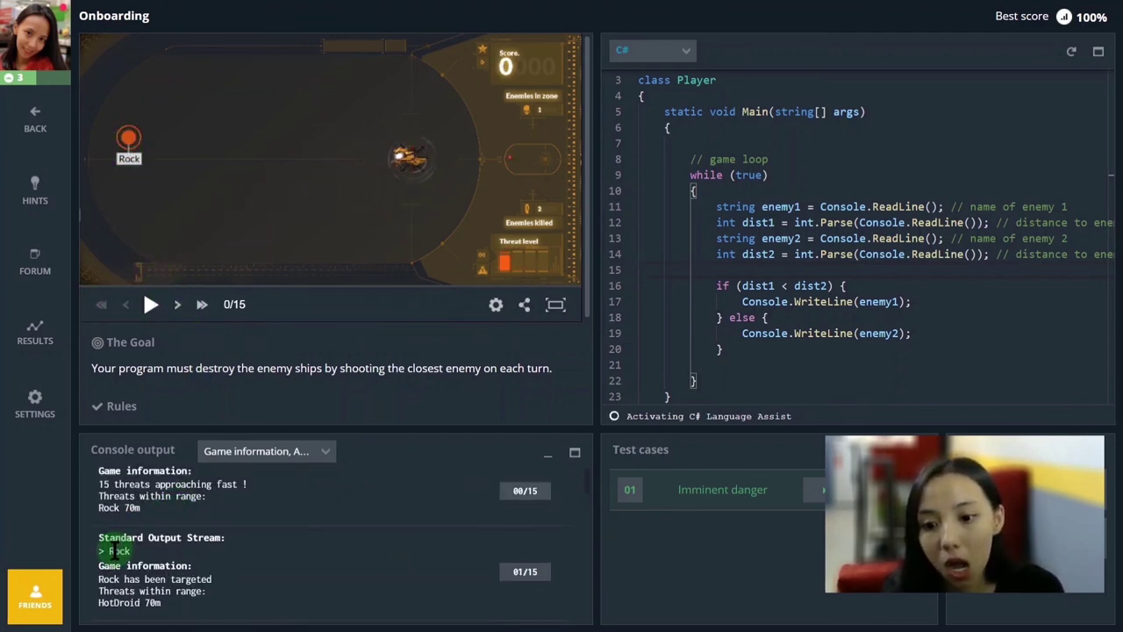
- Step the replay to turn 3/15, marking console targets like Sectoid to compare with column N
{"action": "left_click", "coordinate": [177, 304]}
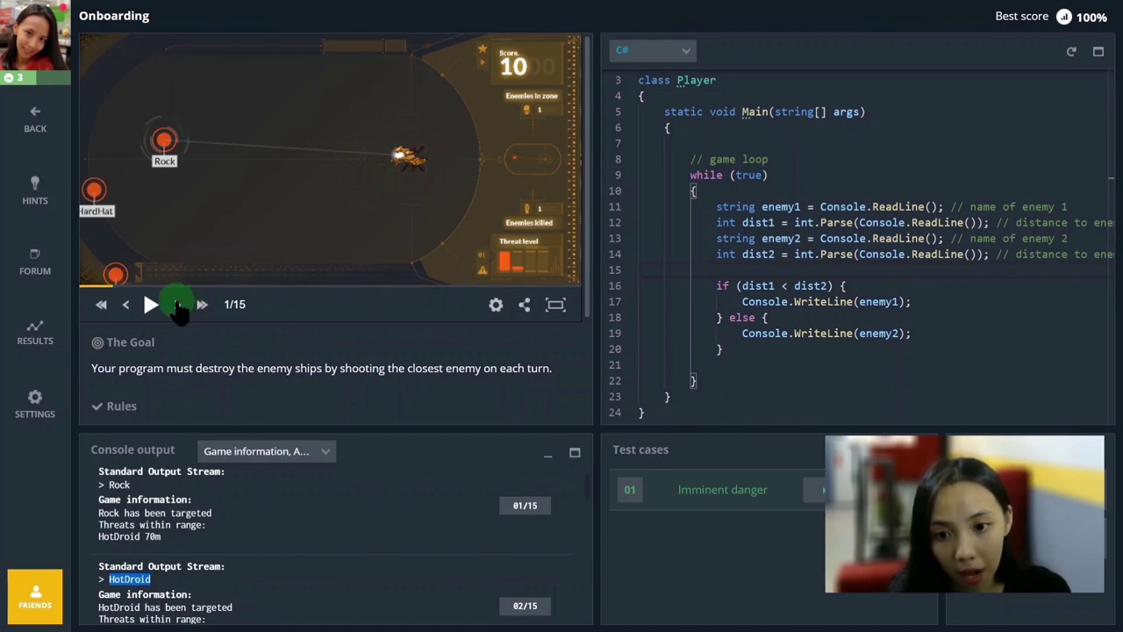
{"action": "left_click", "coordinate": [177, 305]}
{"action": "left_click", "coordinate": [178, 305]}
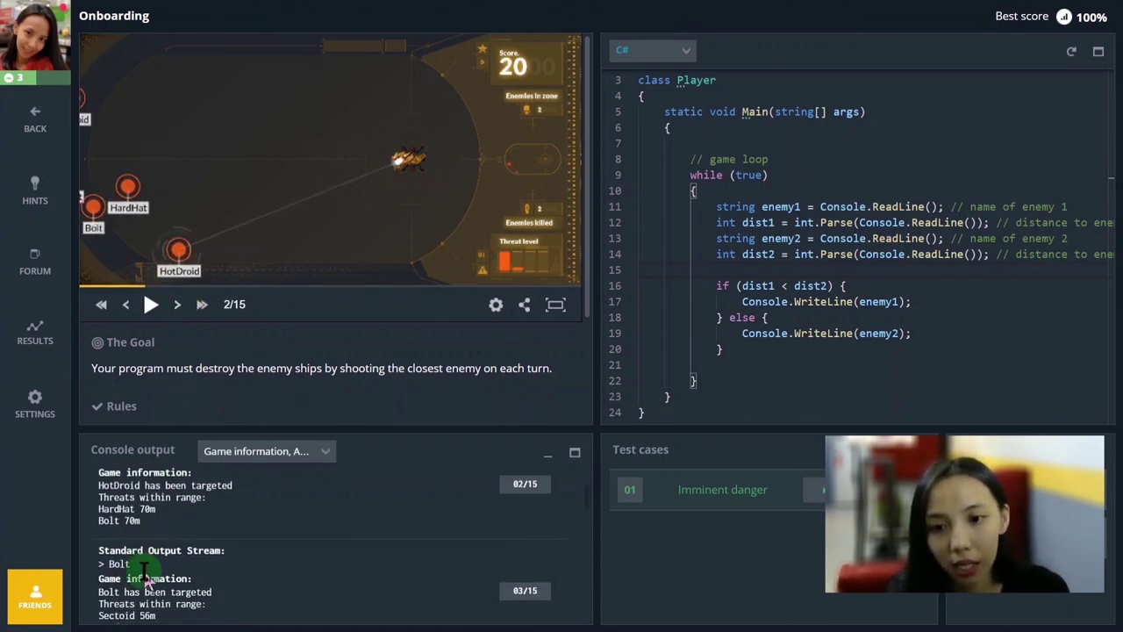
{"action": "left_click_drag", "start_coordinate": [98, 507], "coordinate": [141, 519]}
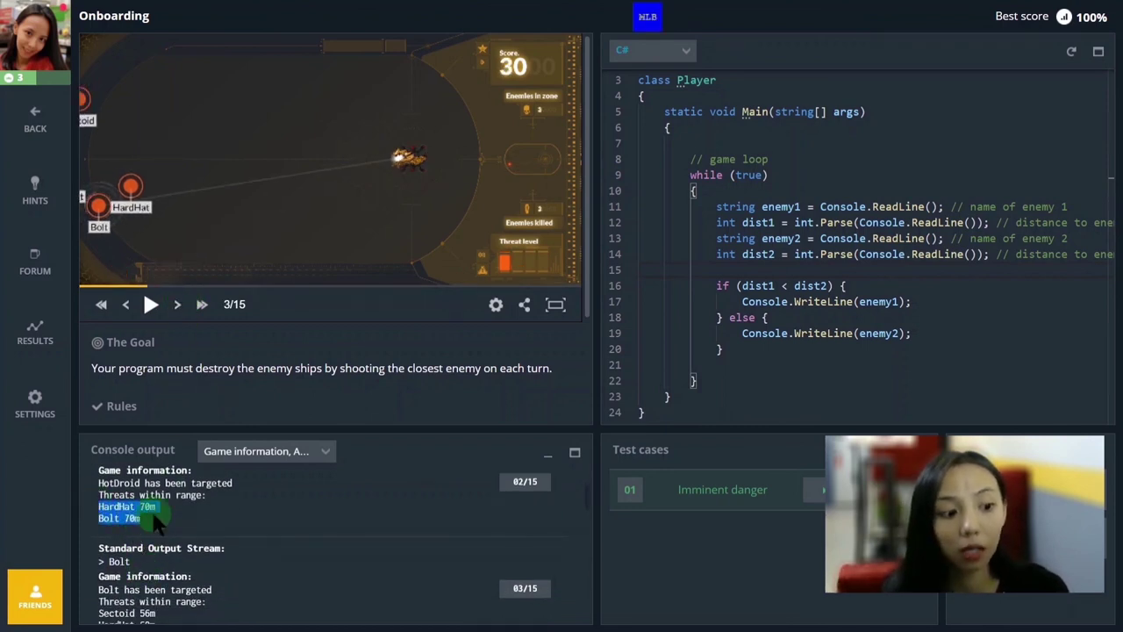
{"action": "left_click", "coordinate": [177, 305]}
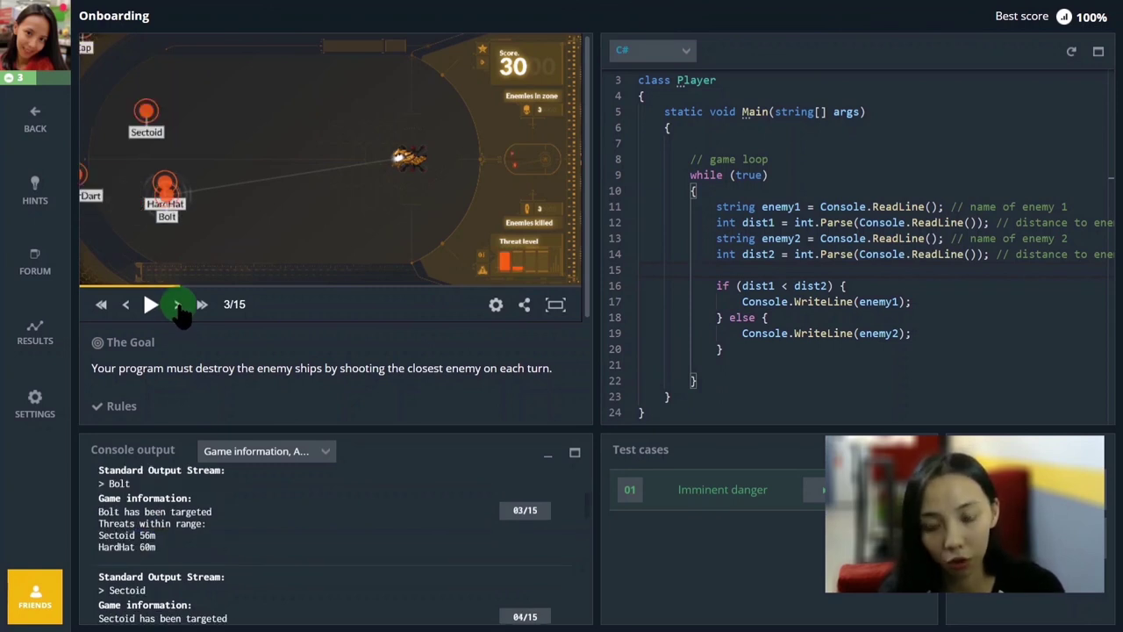
{"action": "double_click", "coordinate": [127, 589]}
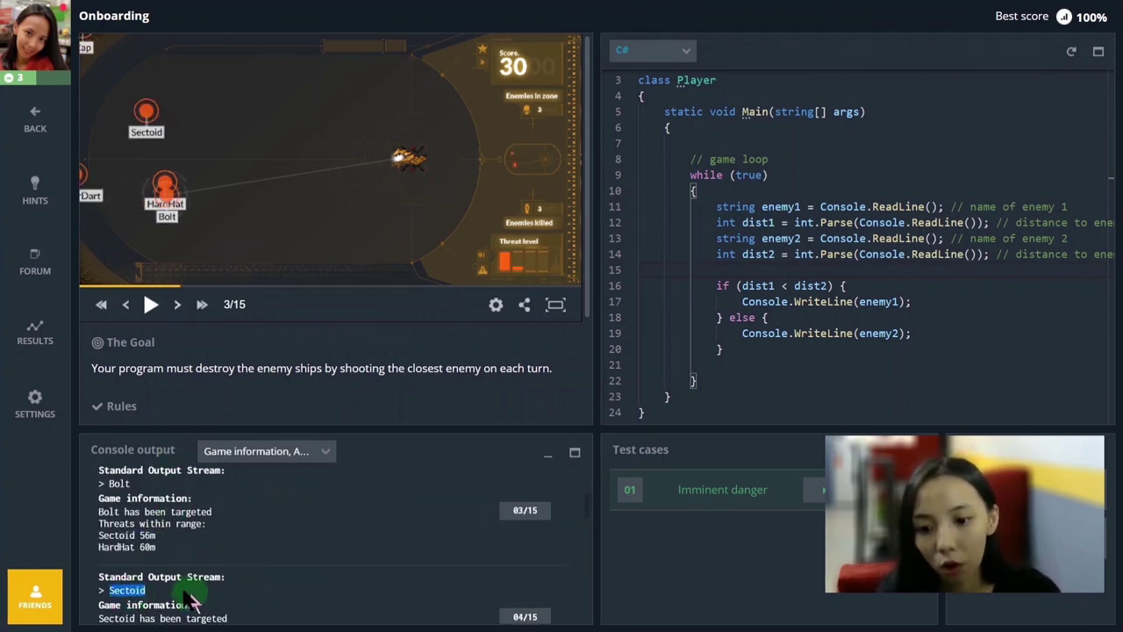
{"action": "left_click_drag", "start_coordinate": [99, 532], "coordinate": [157, 546]}
{"action": "left_click", "coordinate": [113, 542]}
{"action": "left_click", "coordinate": [113, 590]}
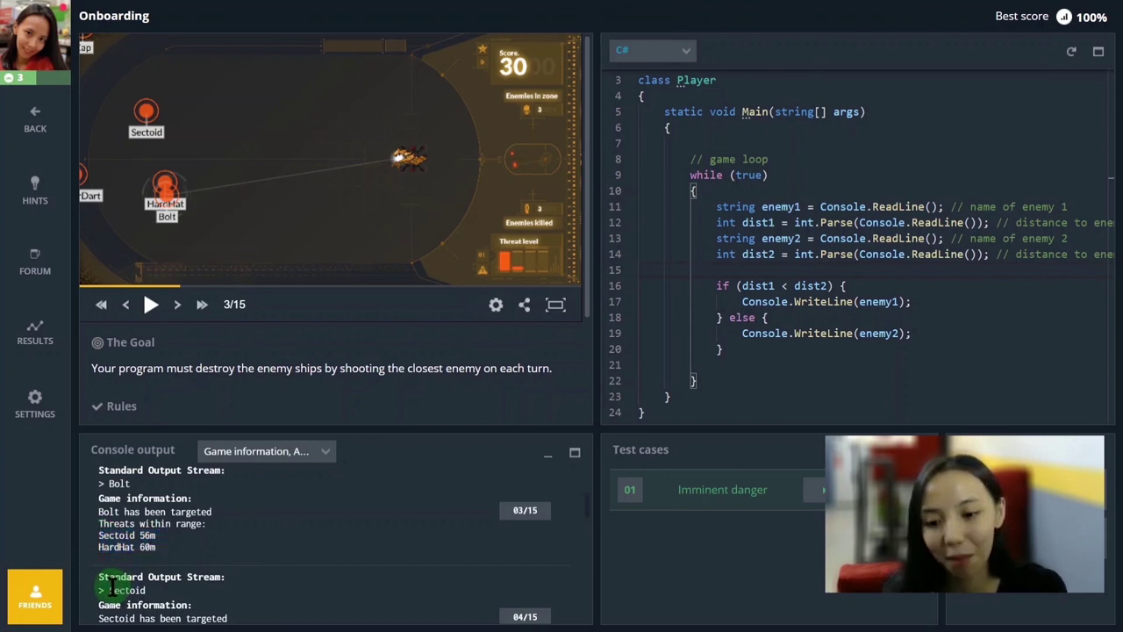
{"action": "double_click", "coordinate": [113, 590]}
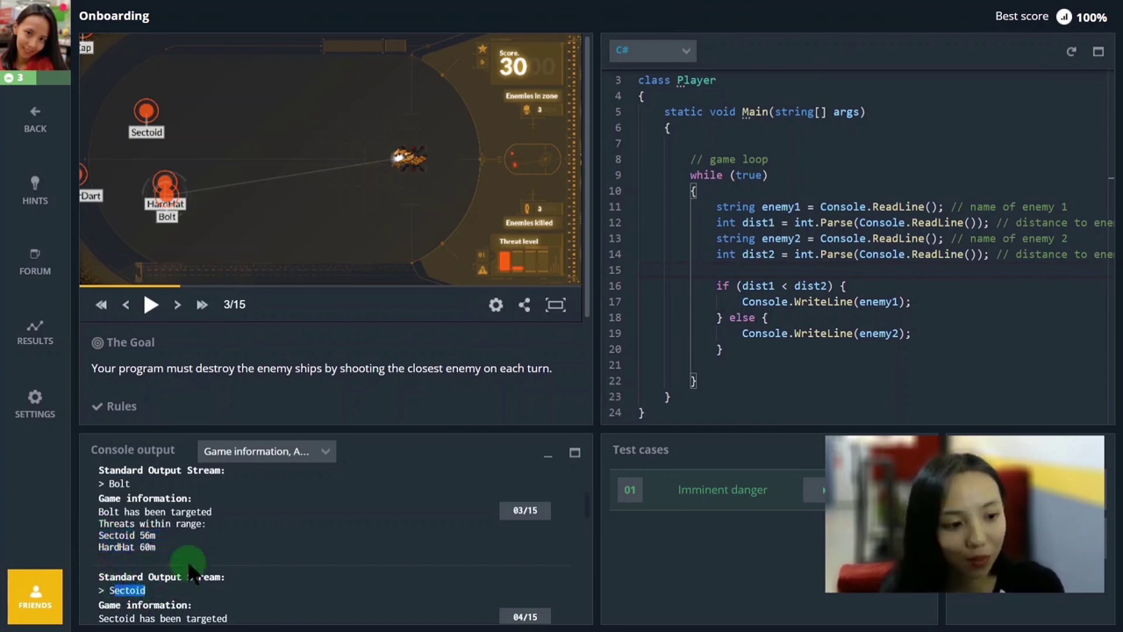